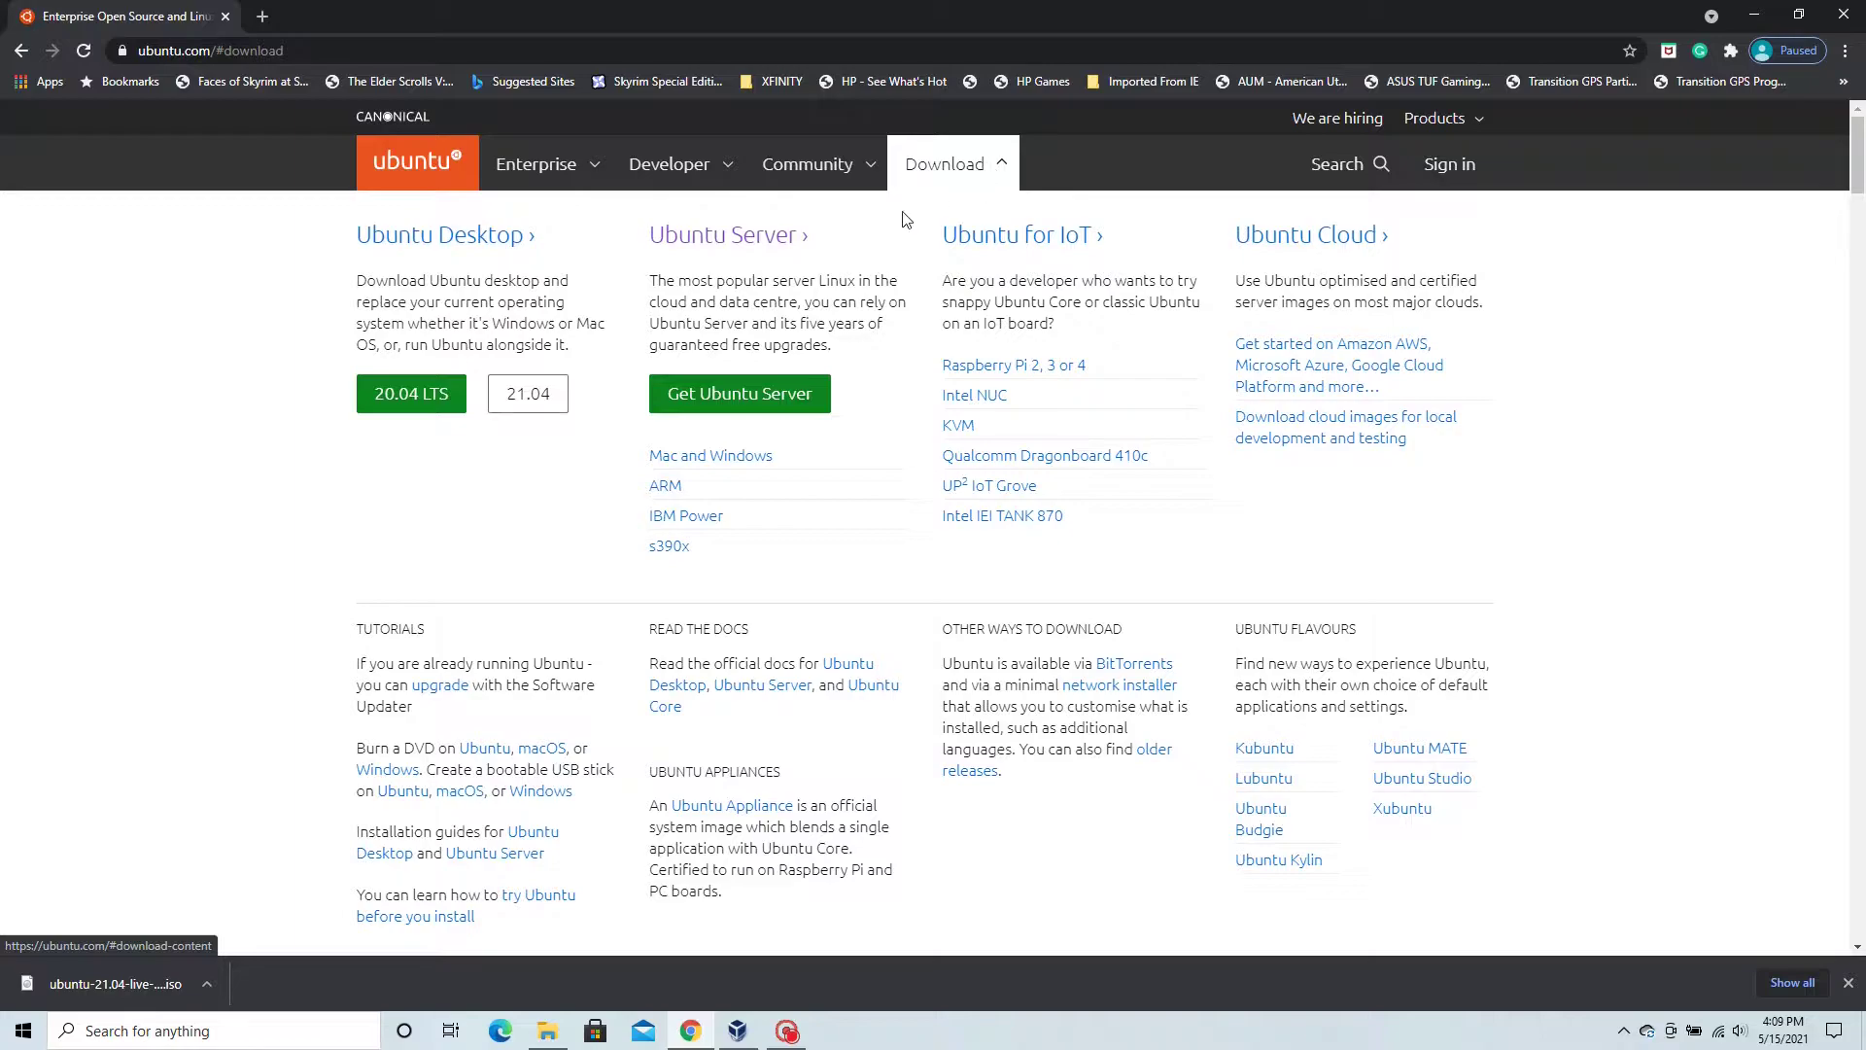
Open the Get Ubuntu Server download page in Chrome.
left_click(743, 404)
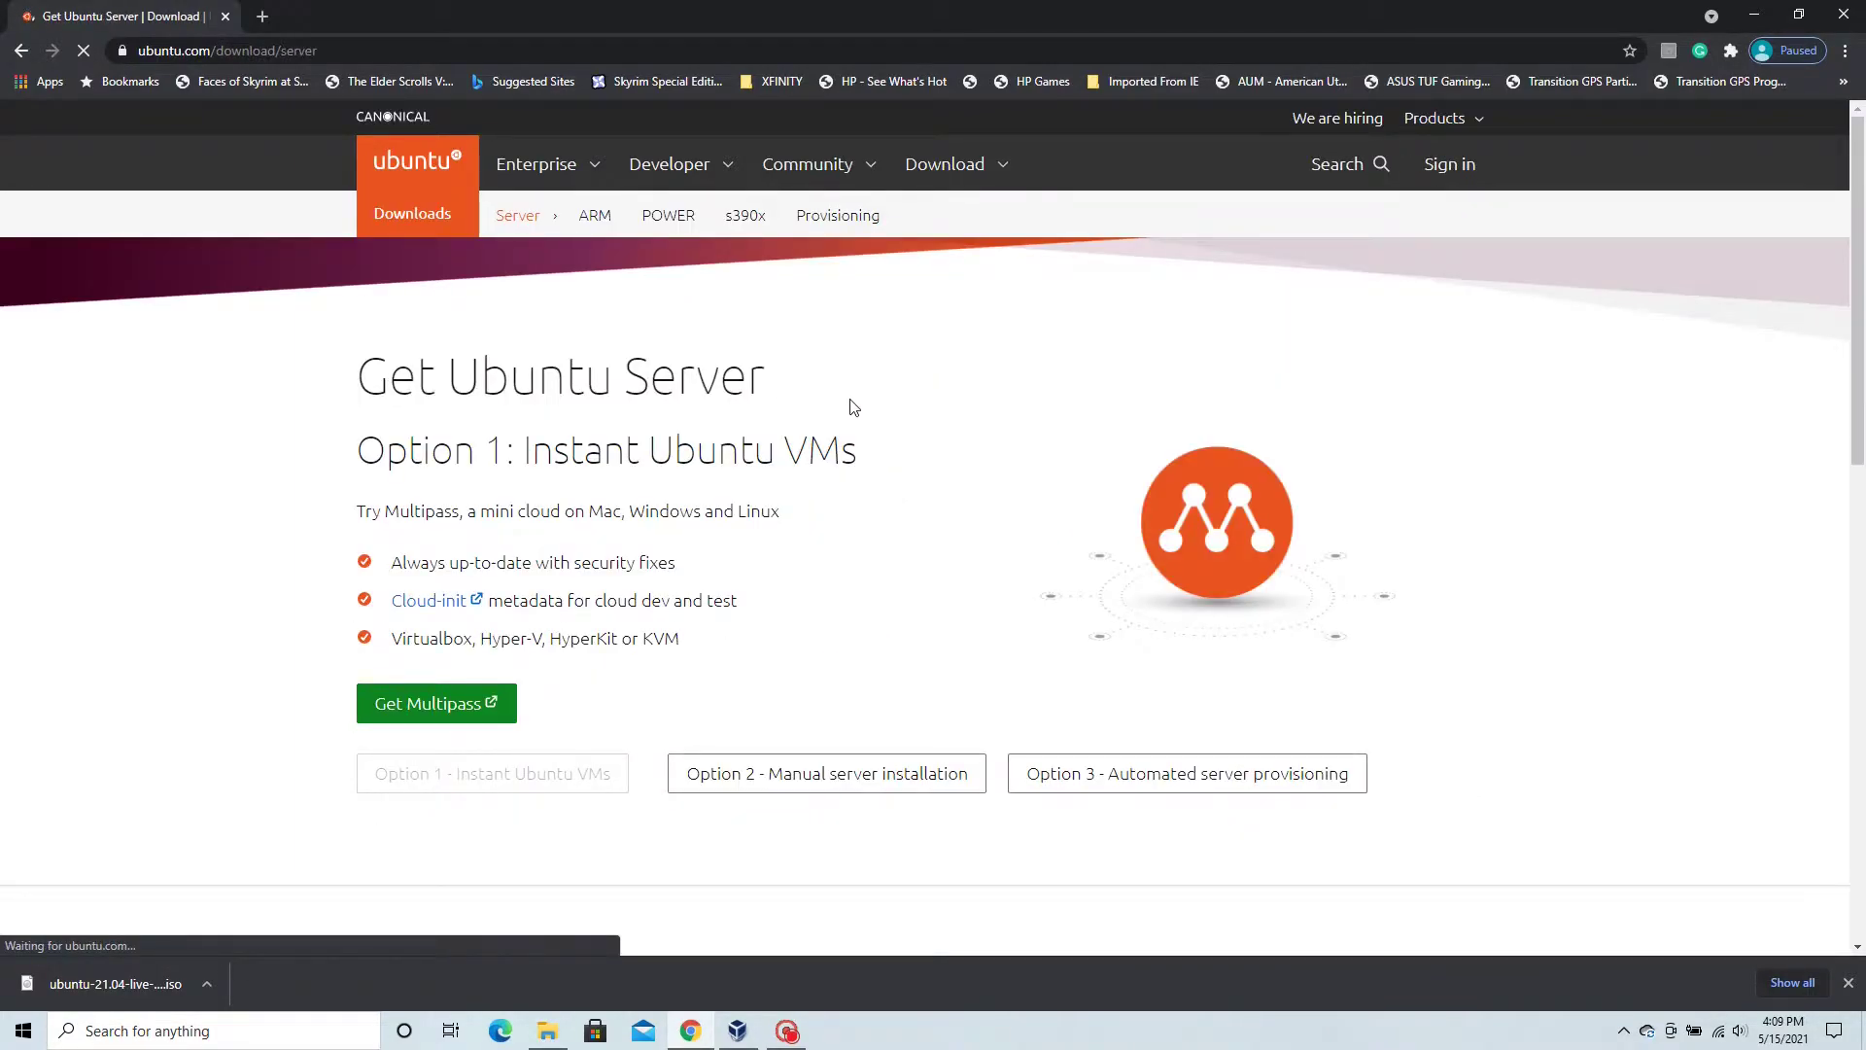
scroll(855, 407, "down", 6)
scroll(853, 418, "up", 1)
scroll(851, 423, "down", 6)
scroll(846, 428, "up", 7)
scroll(843, 426, "up", 3)
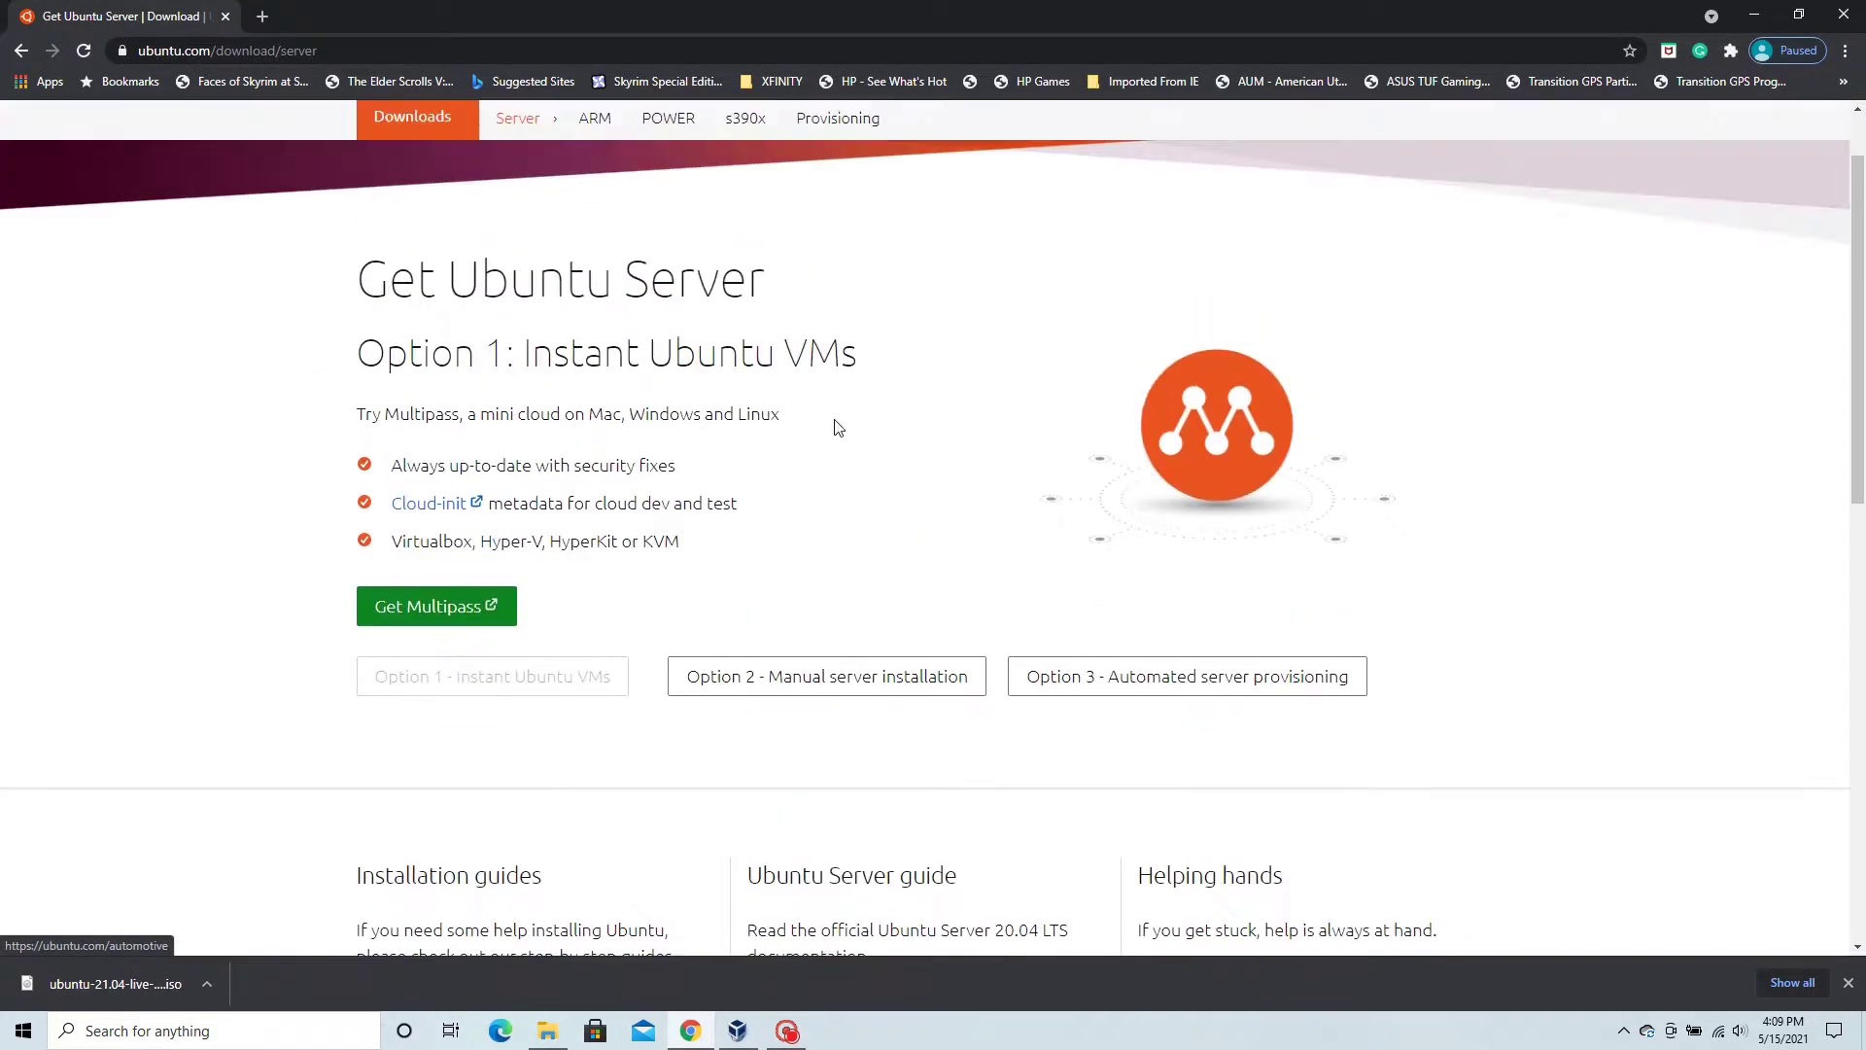
Show Option 2, manual server installation, with Ubuntu Server 21.04 under Alternative releases.
left_click(907, 687)
scroll(884, 522, "down", 7)
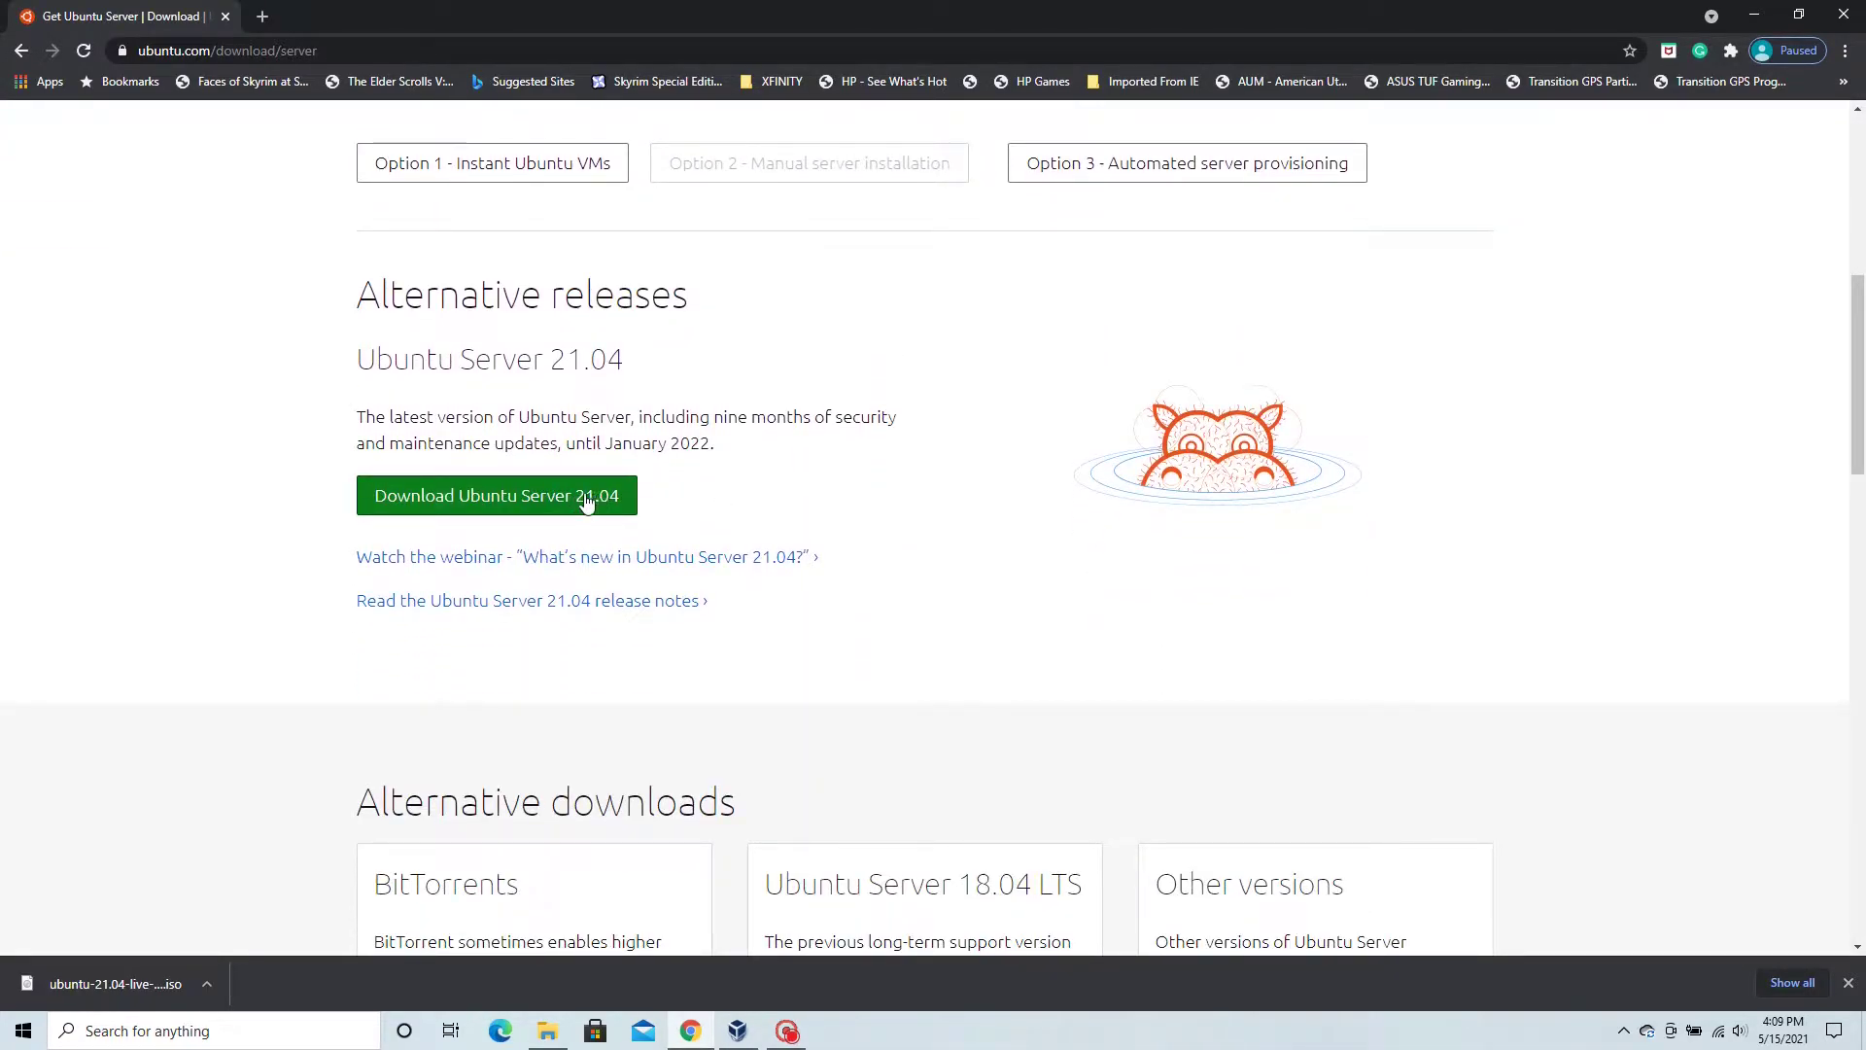
left_click(738, 1030)
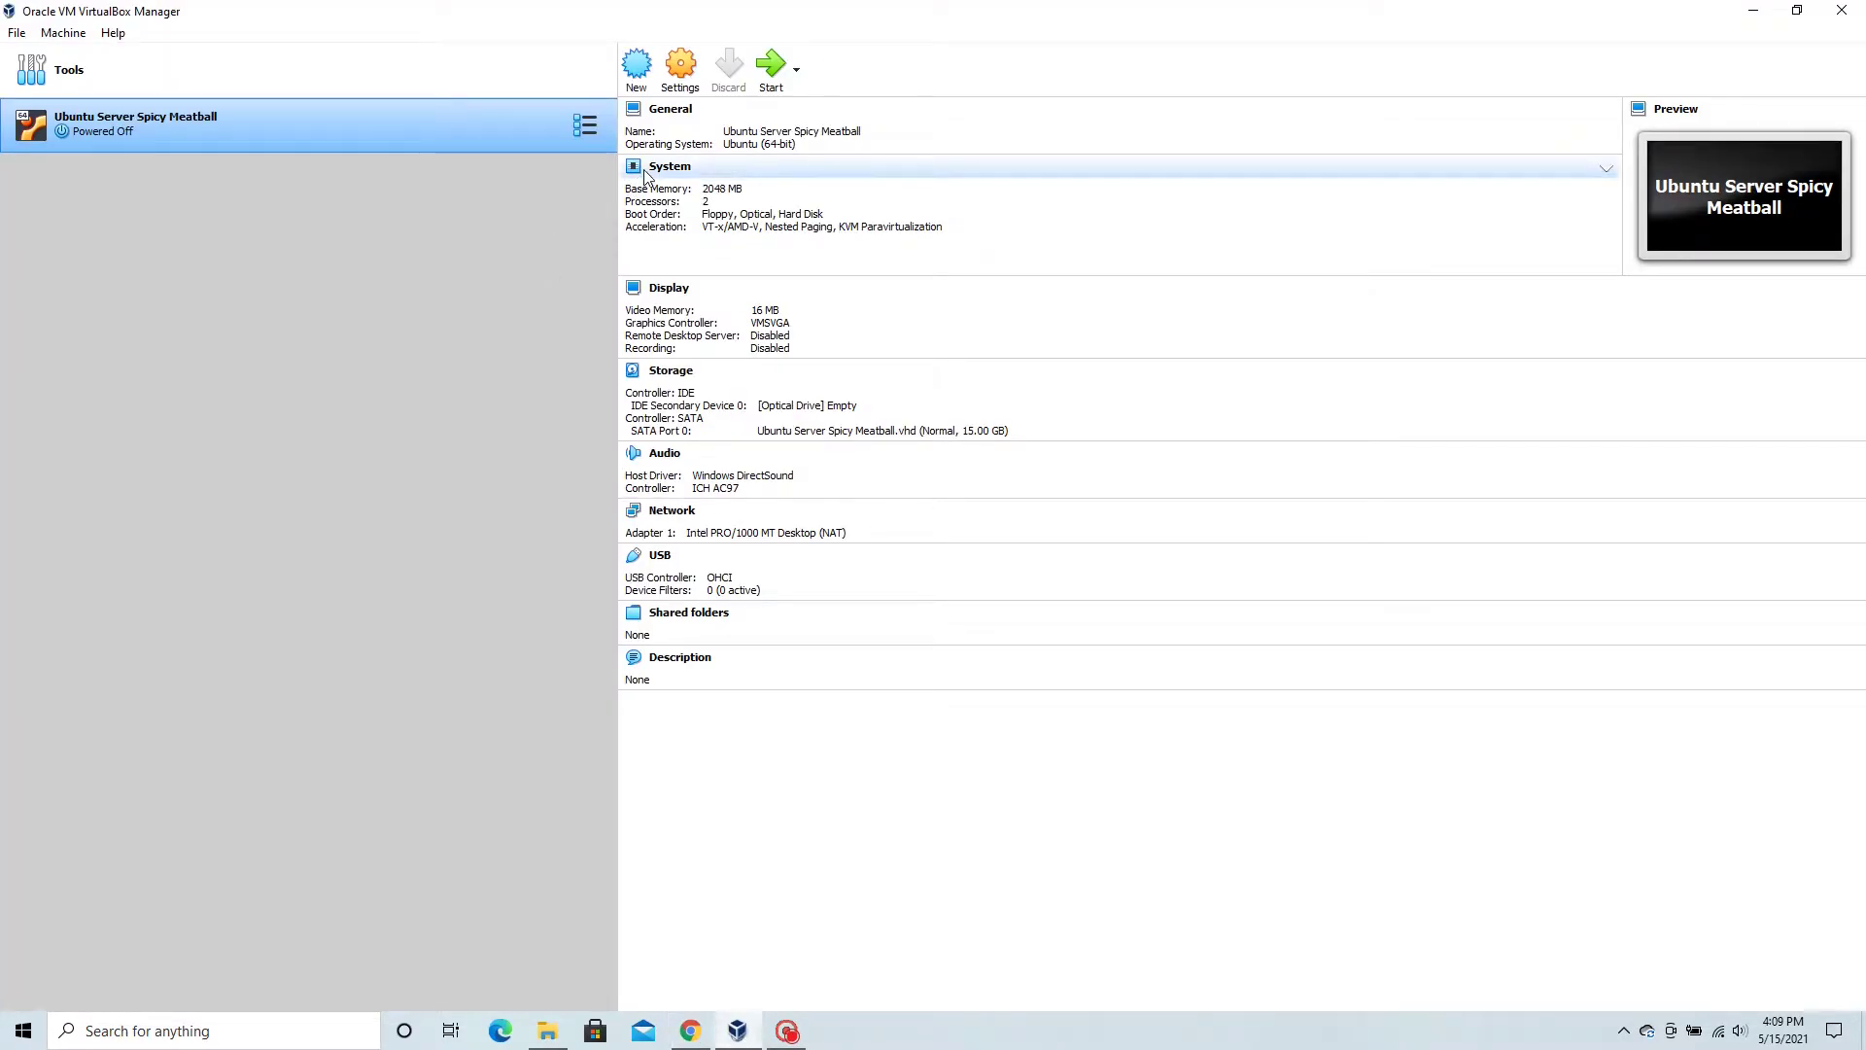
Remove the old Ubuntu Server Spicy Meatball VM and delete all its files.
right_click(401, 143)
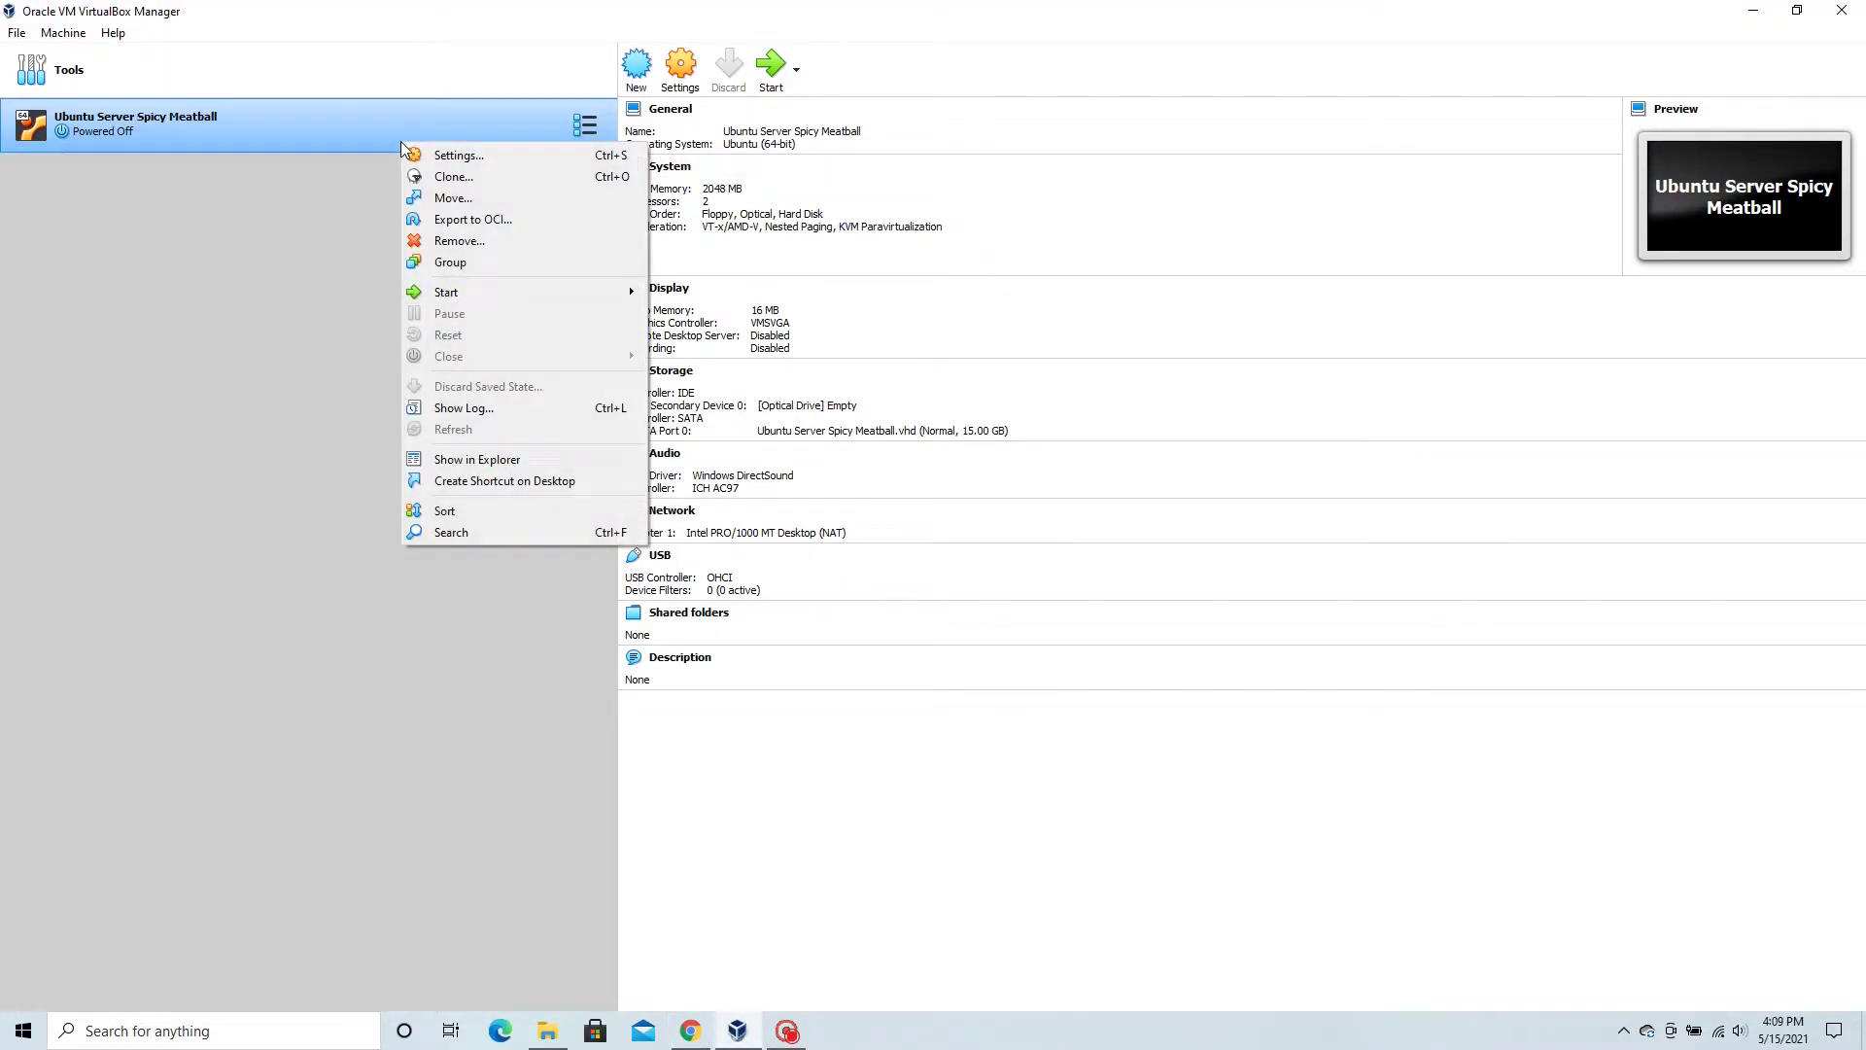
left_click(465, 242)
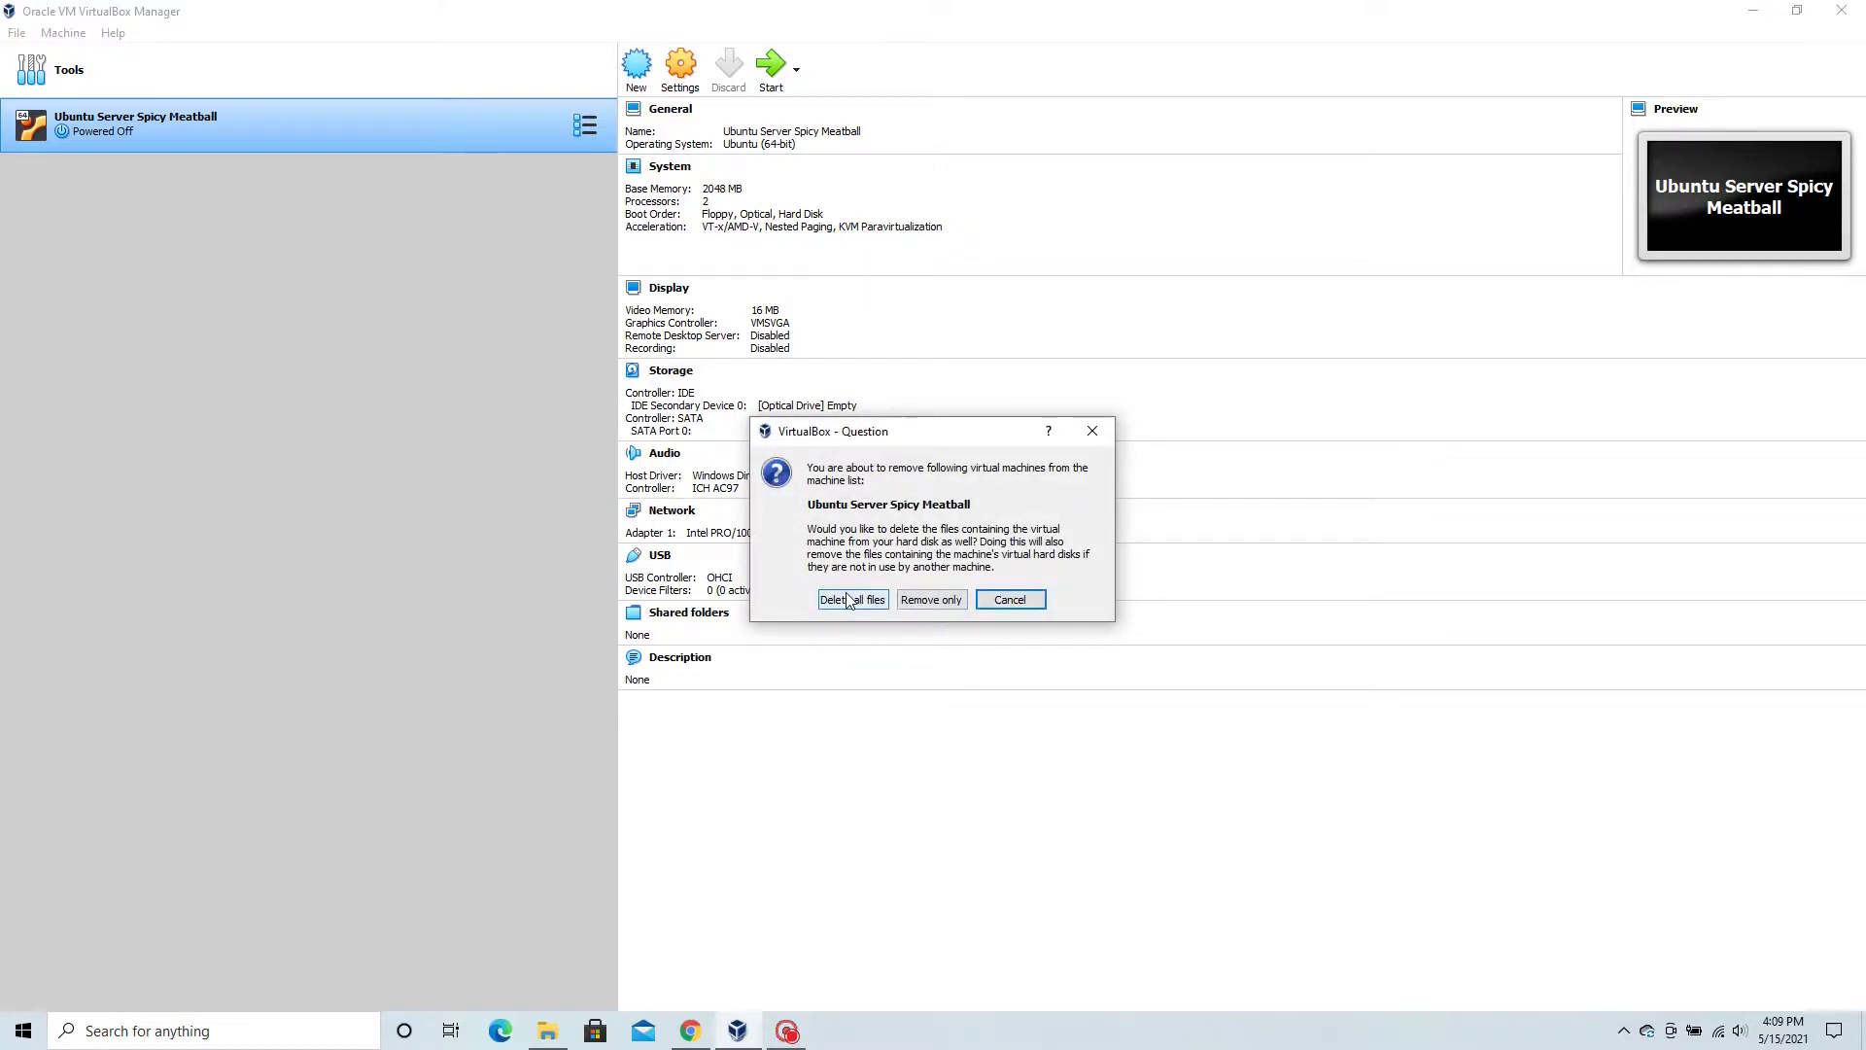
left_click(851, 599)
left_click(804, 68)
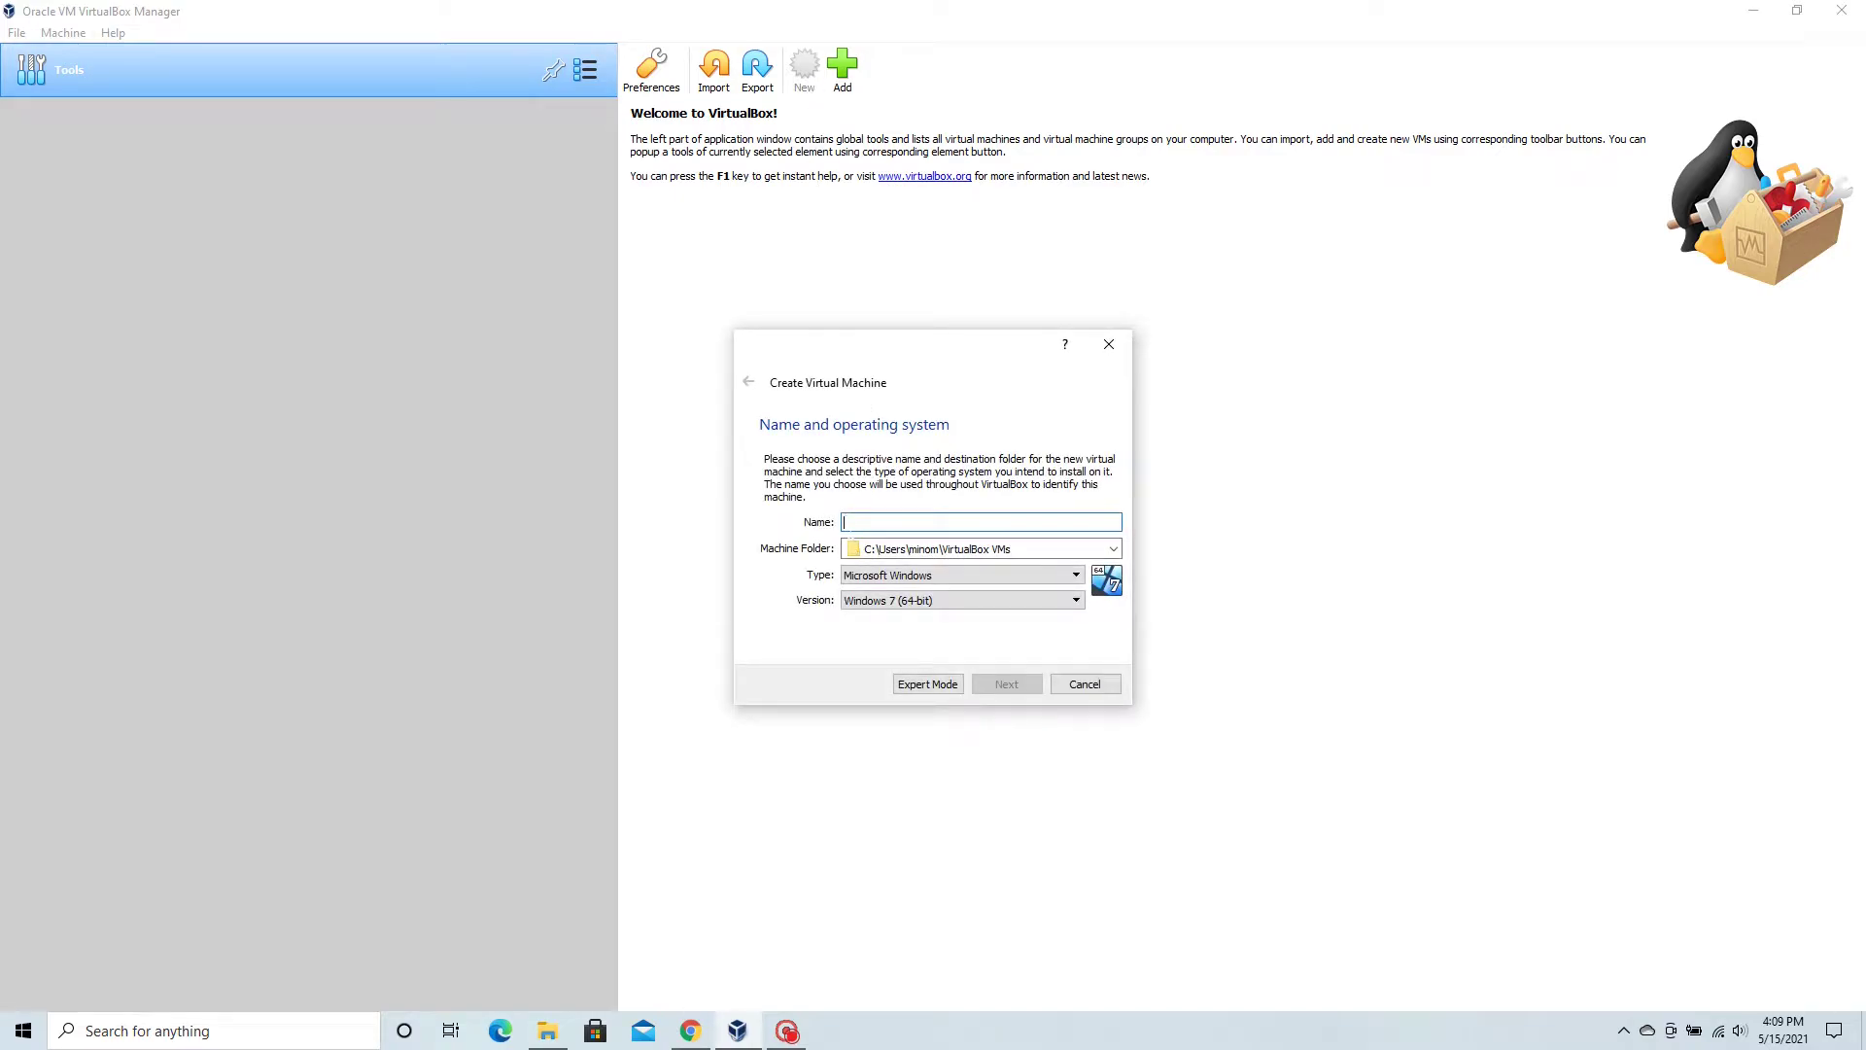
Name the new VM 'Ubuntu Server Spicy Meatball' and give it 2048 MB memory.
type("Ubun")
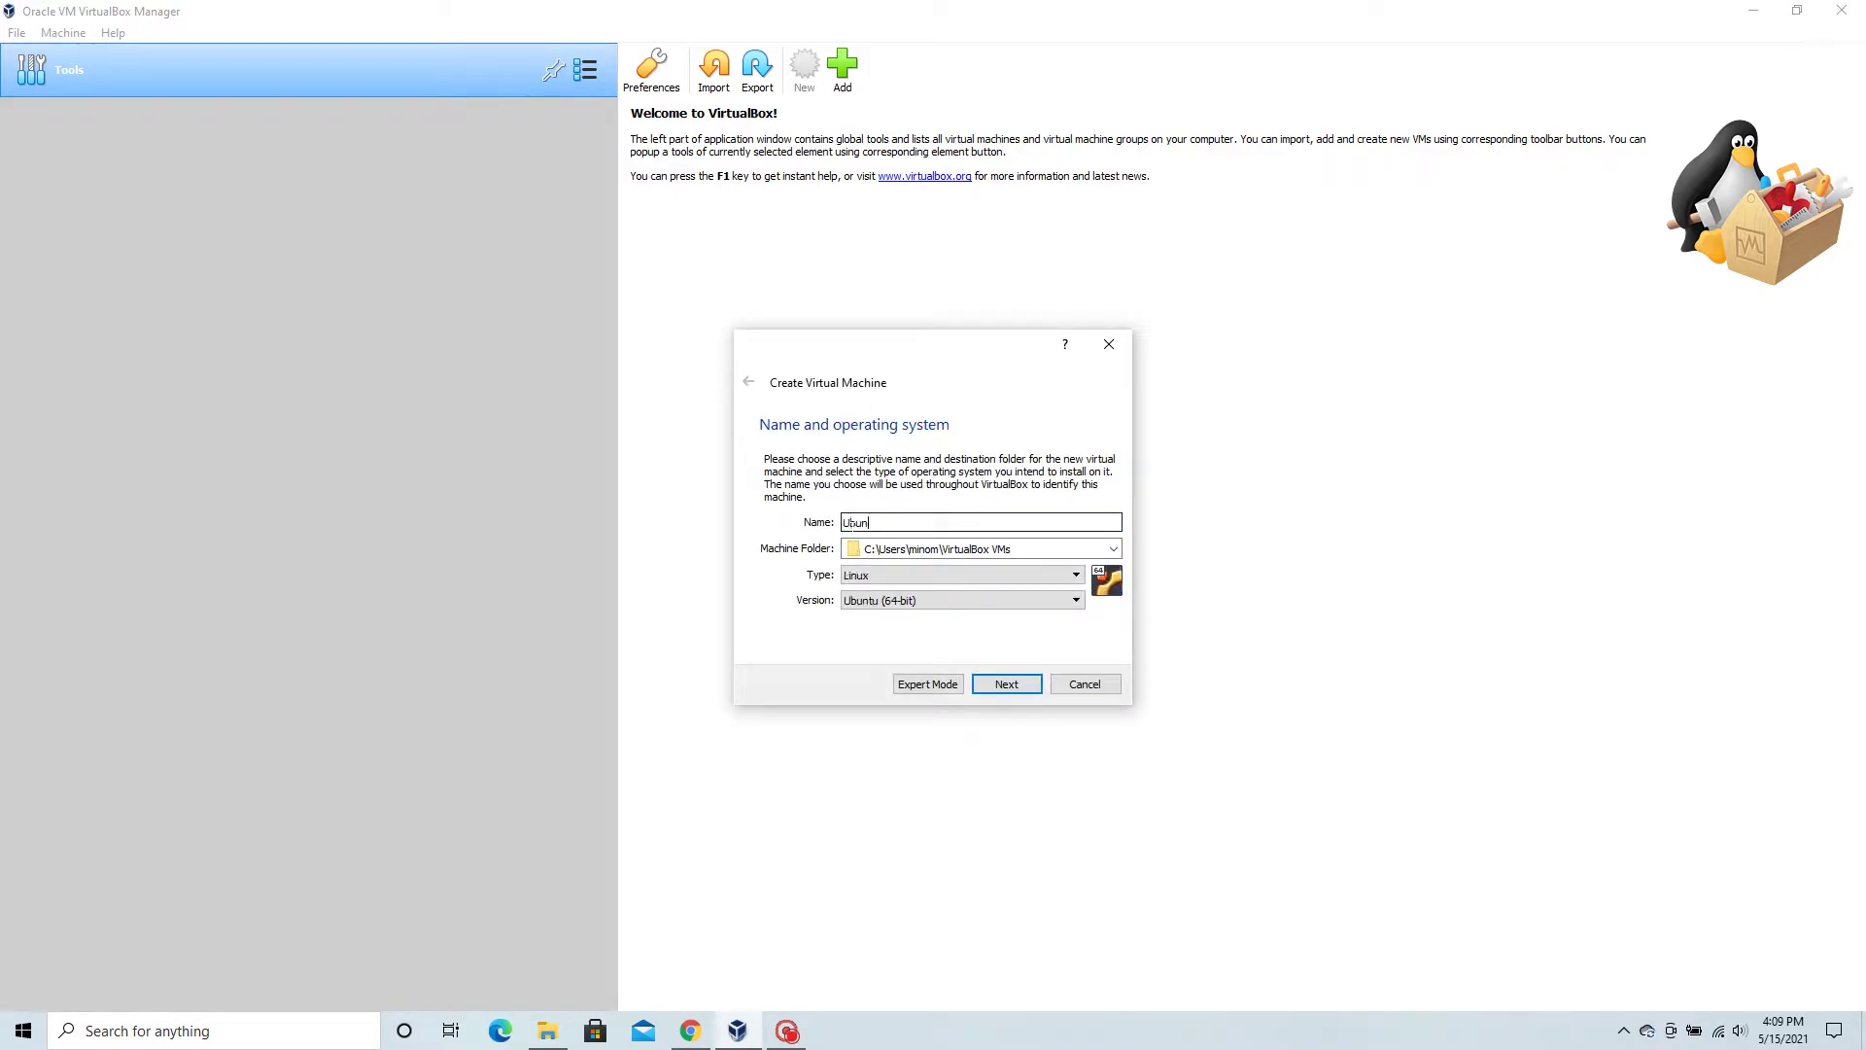
type("tuServer")
key("BackSpace")
key("BackSpace")
key("BackSpace")
key("BackSpace")
key("BackSpace")
key("BackSpace")
type("Server Spicy Meatball")
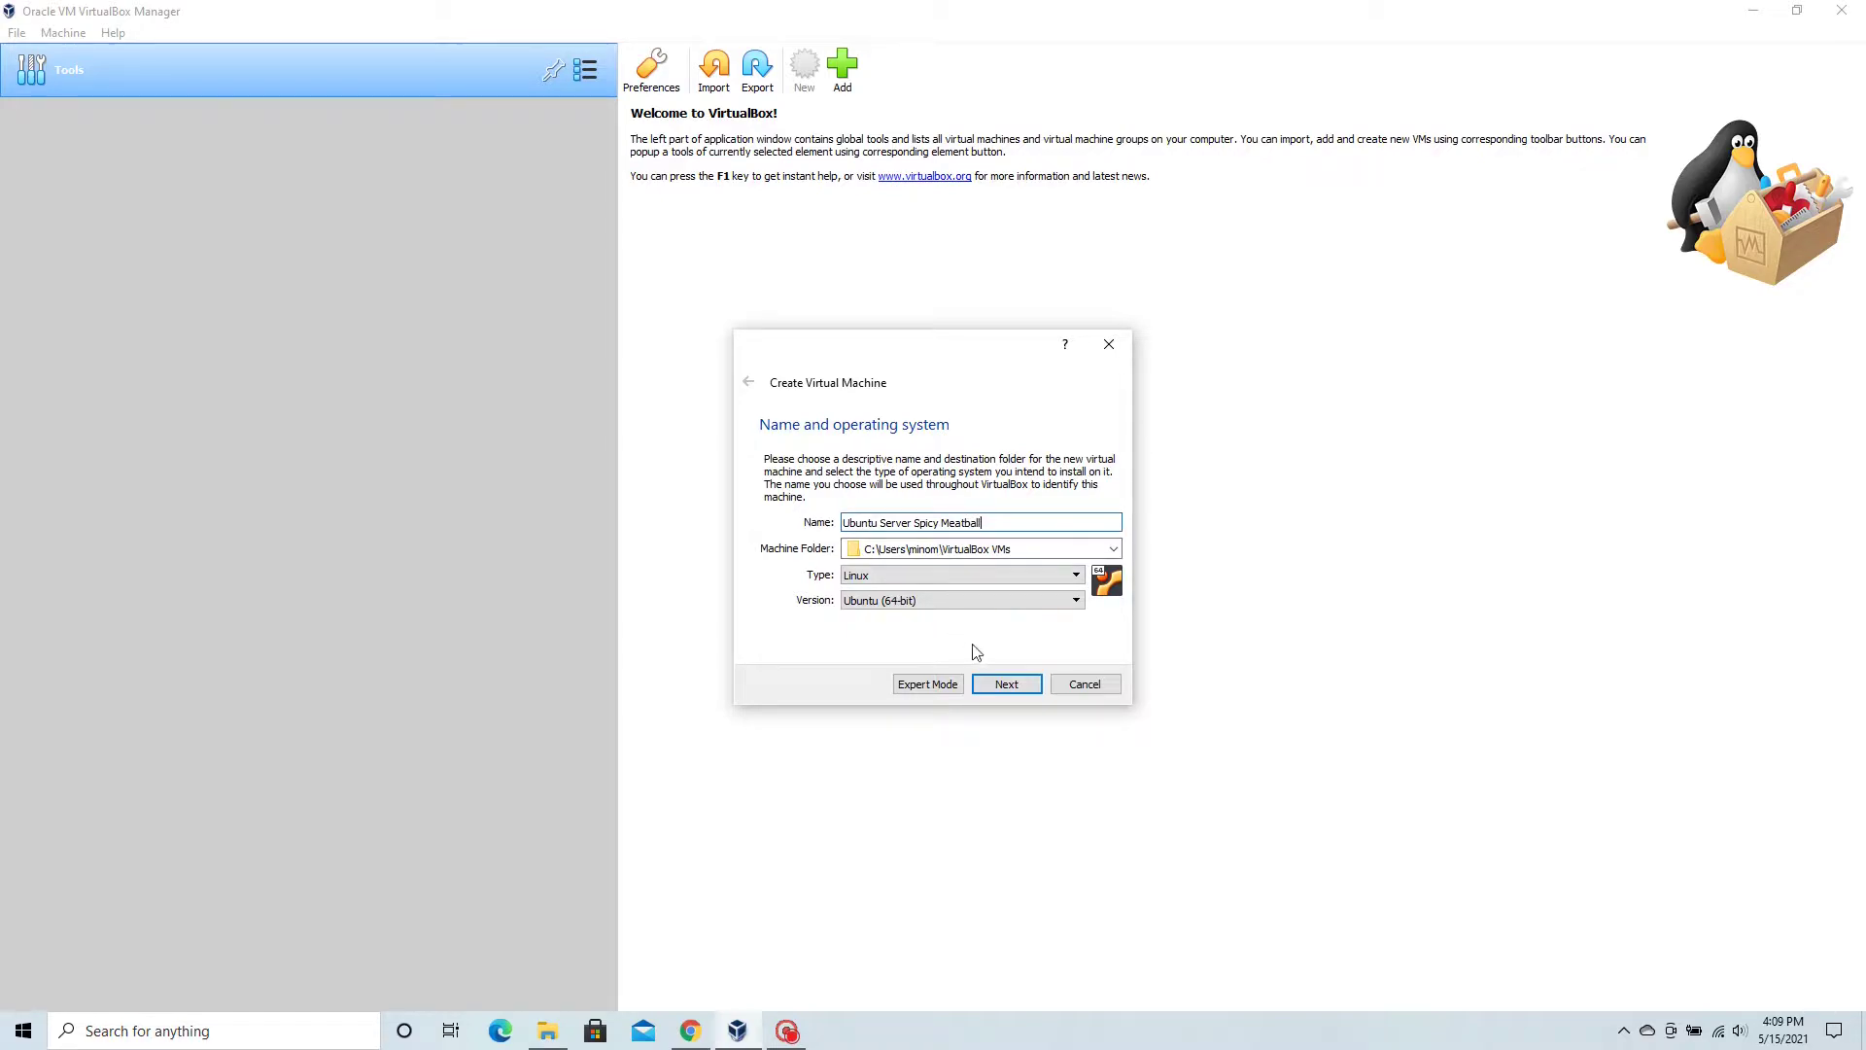
left_click(1007, 684)
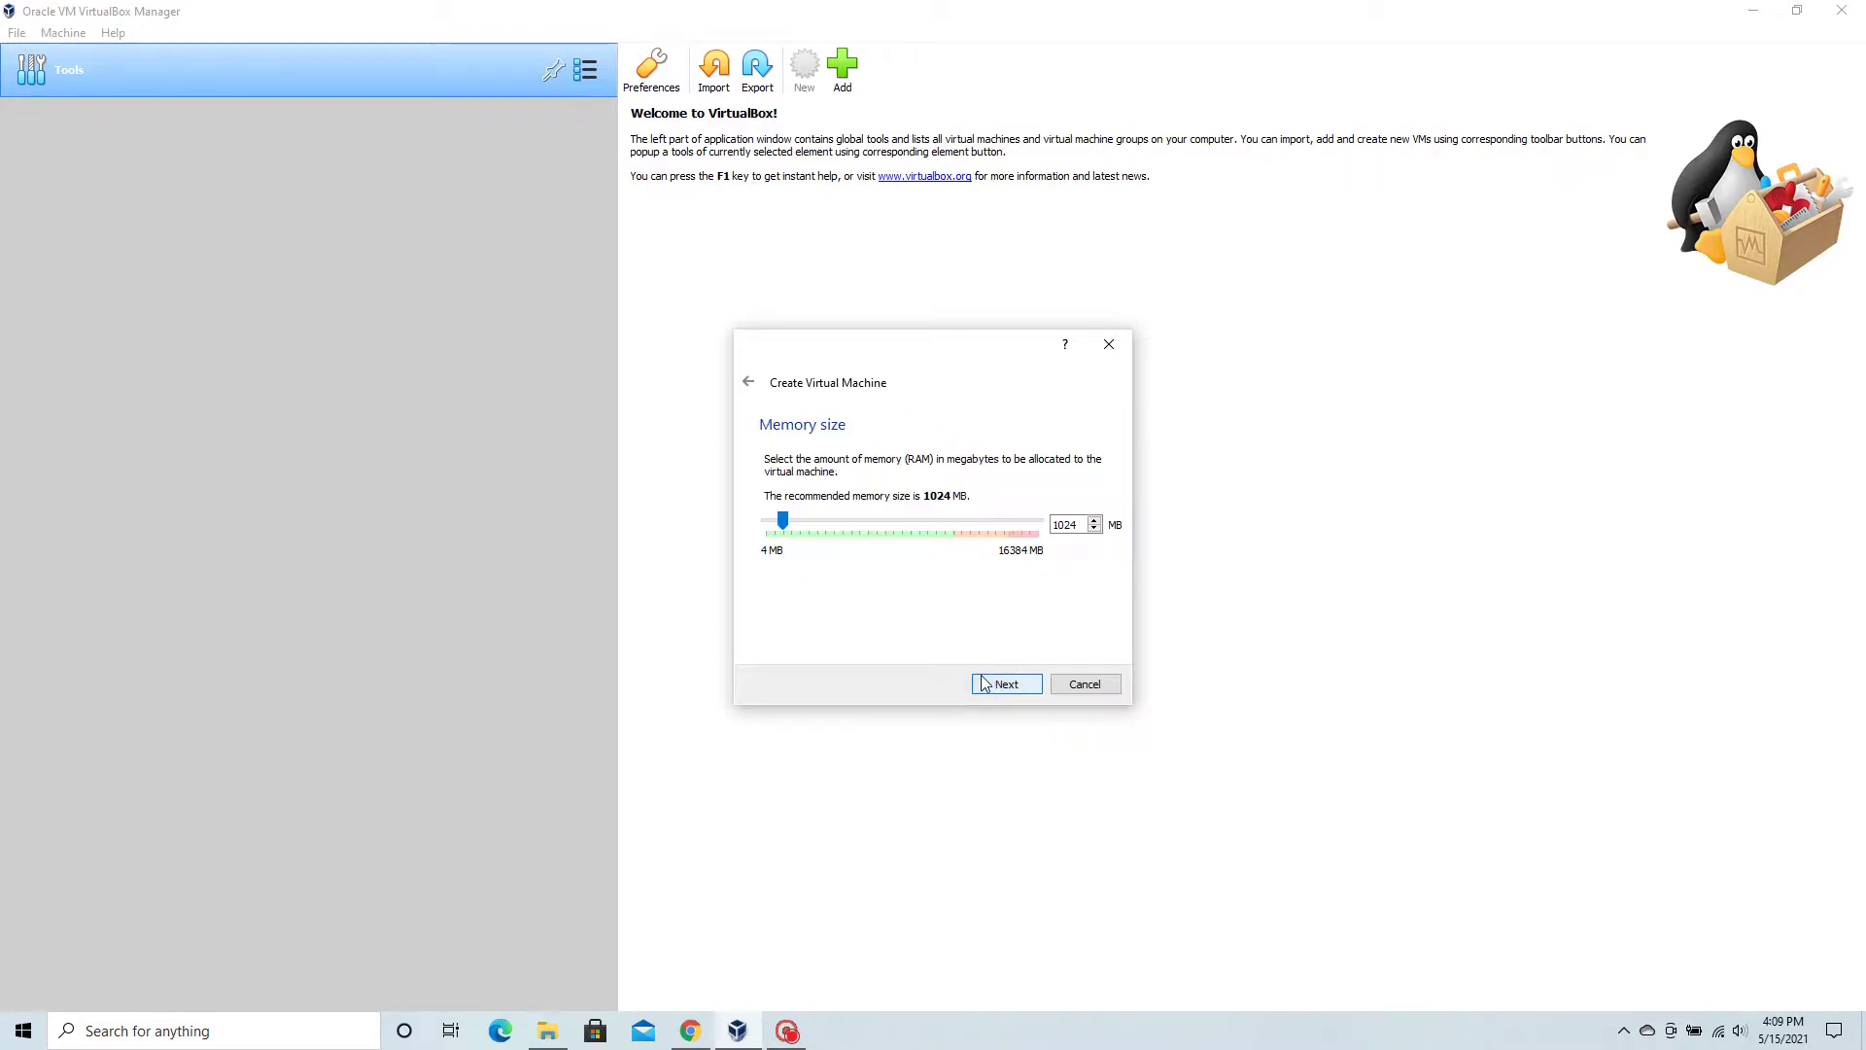
left_click_drag(782, 521, 799, 525)
left_click(1005, 685)
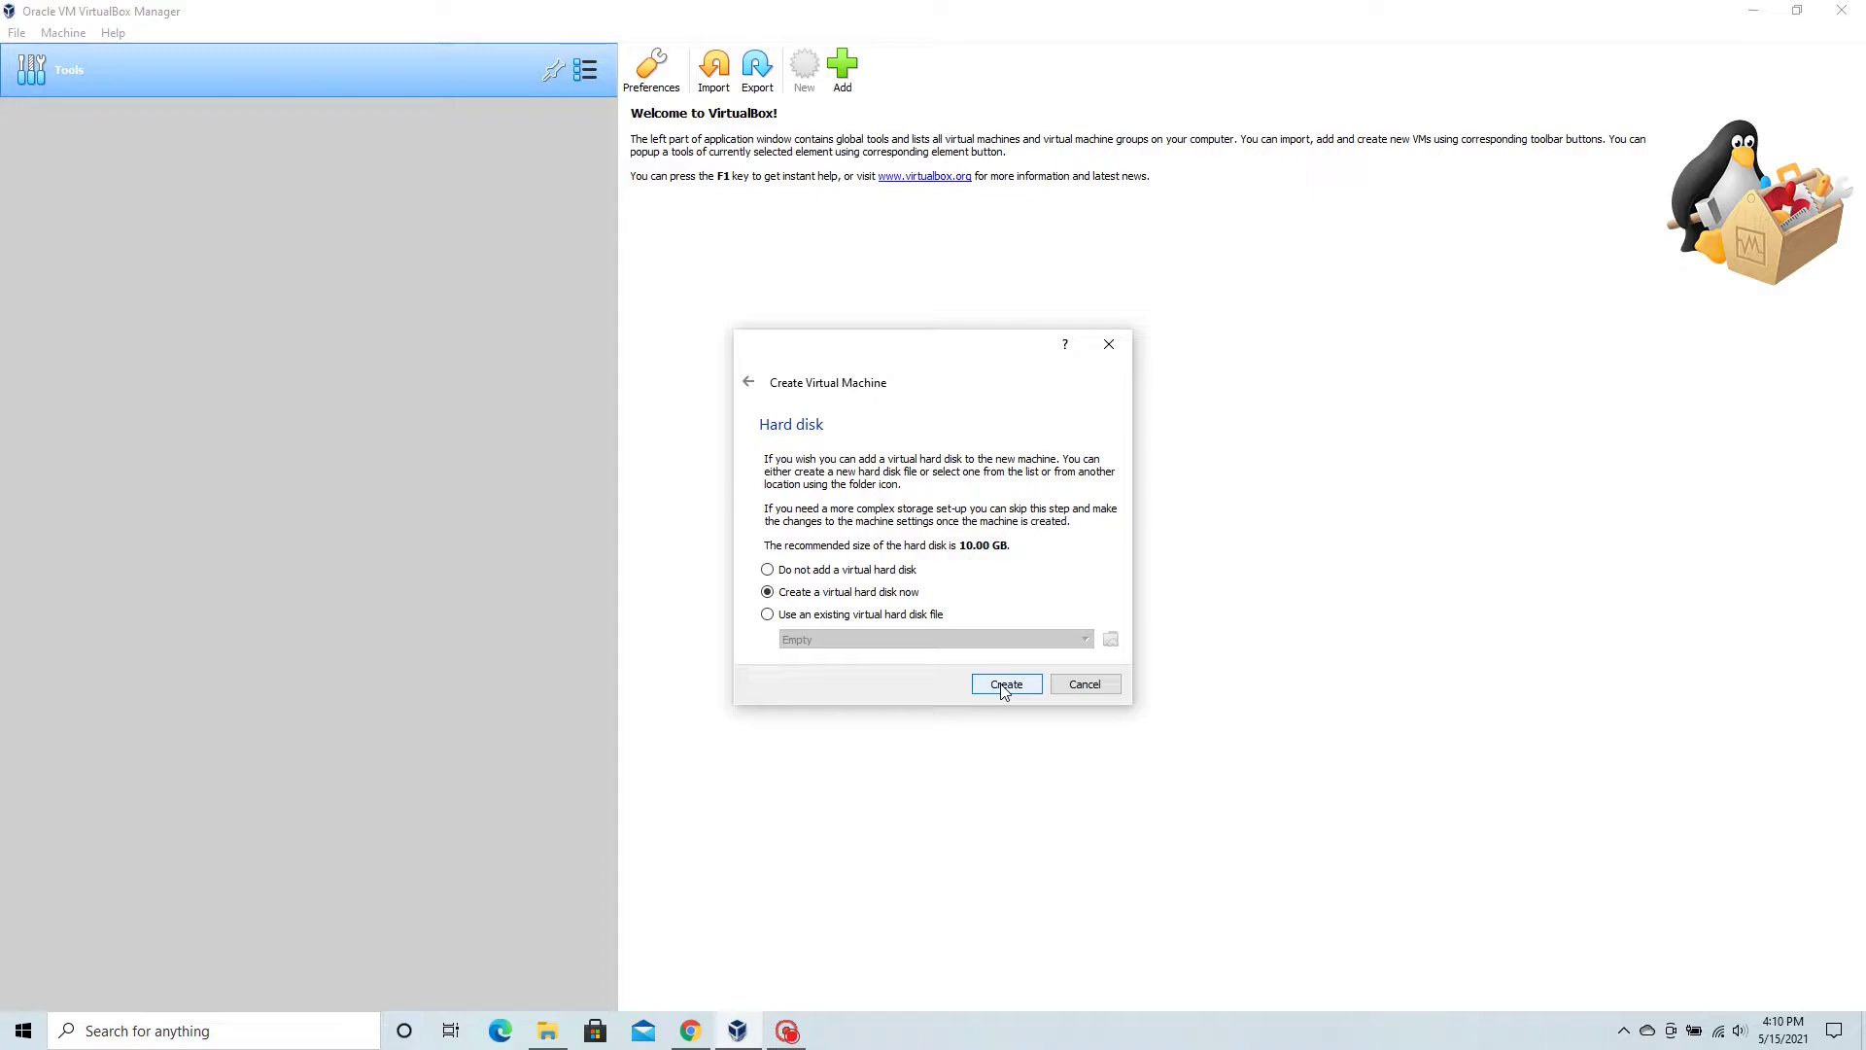
Create a dynamically allocated VHD virtual disk of about 16.86 GB.
left_click(1005, 684)
left_click(833, 500)
left_click(1021, 719)
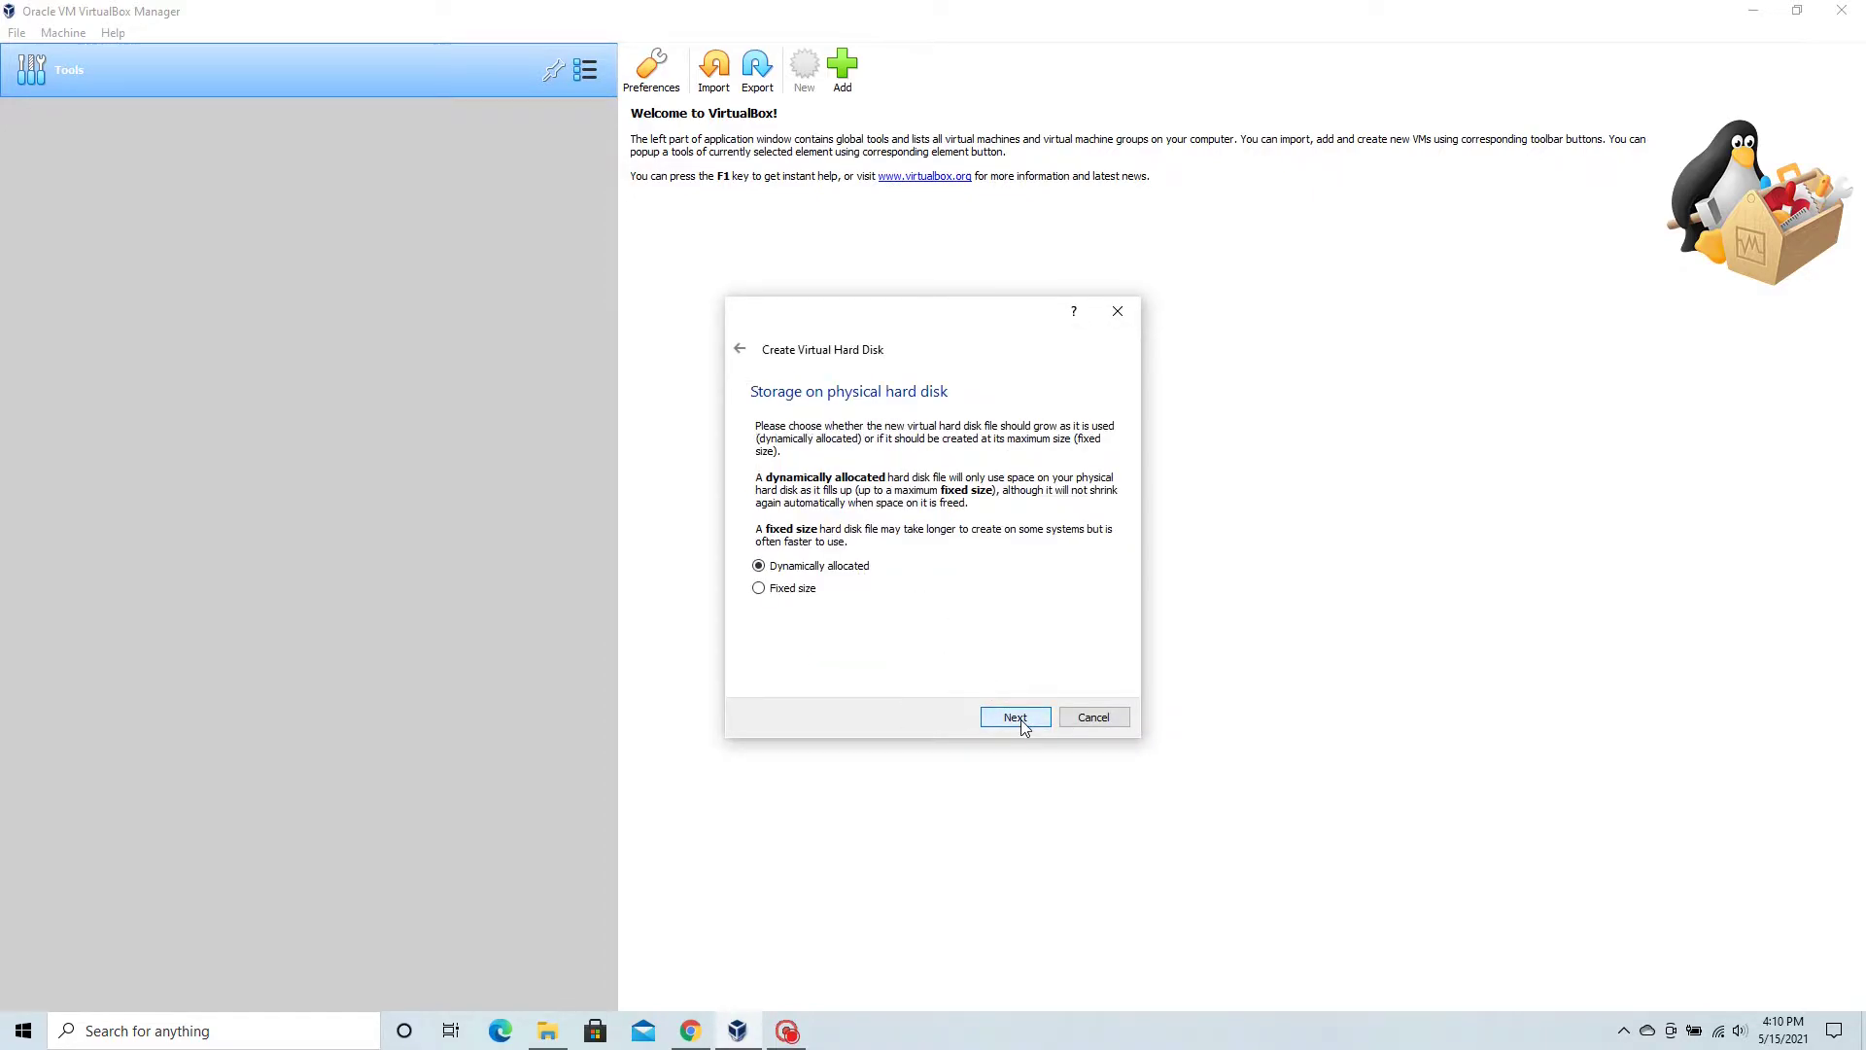
left_click(1016, 719)
left_click_drag(916, 527, 930, 540)
left_click(1016, 719)
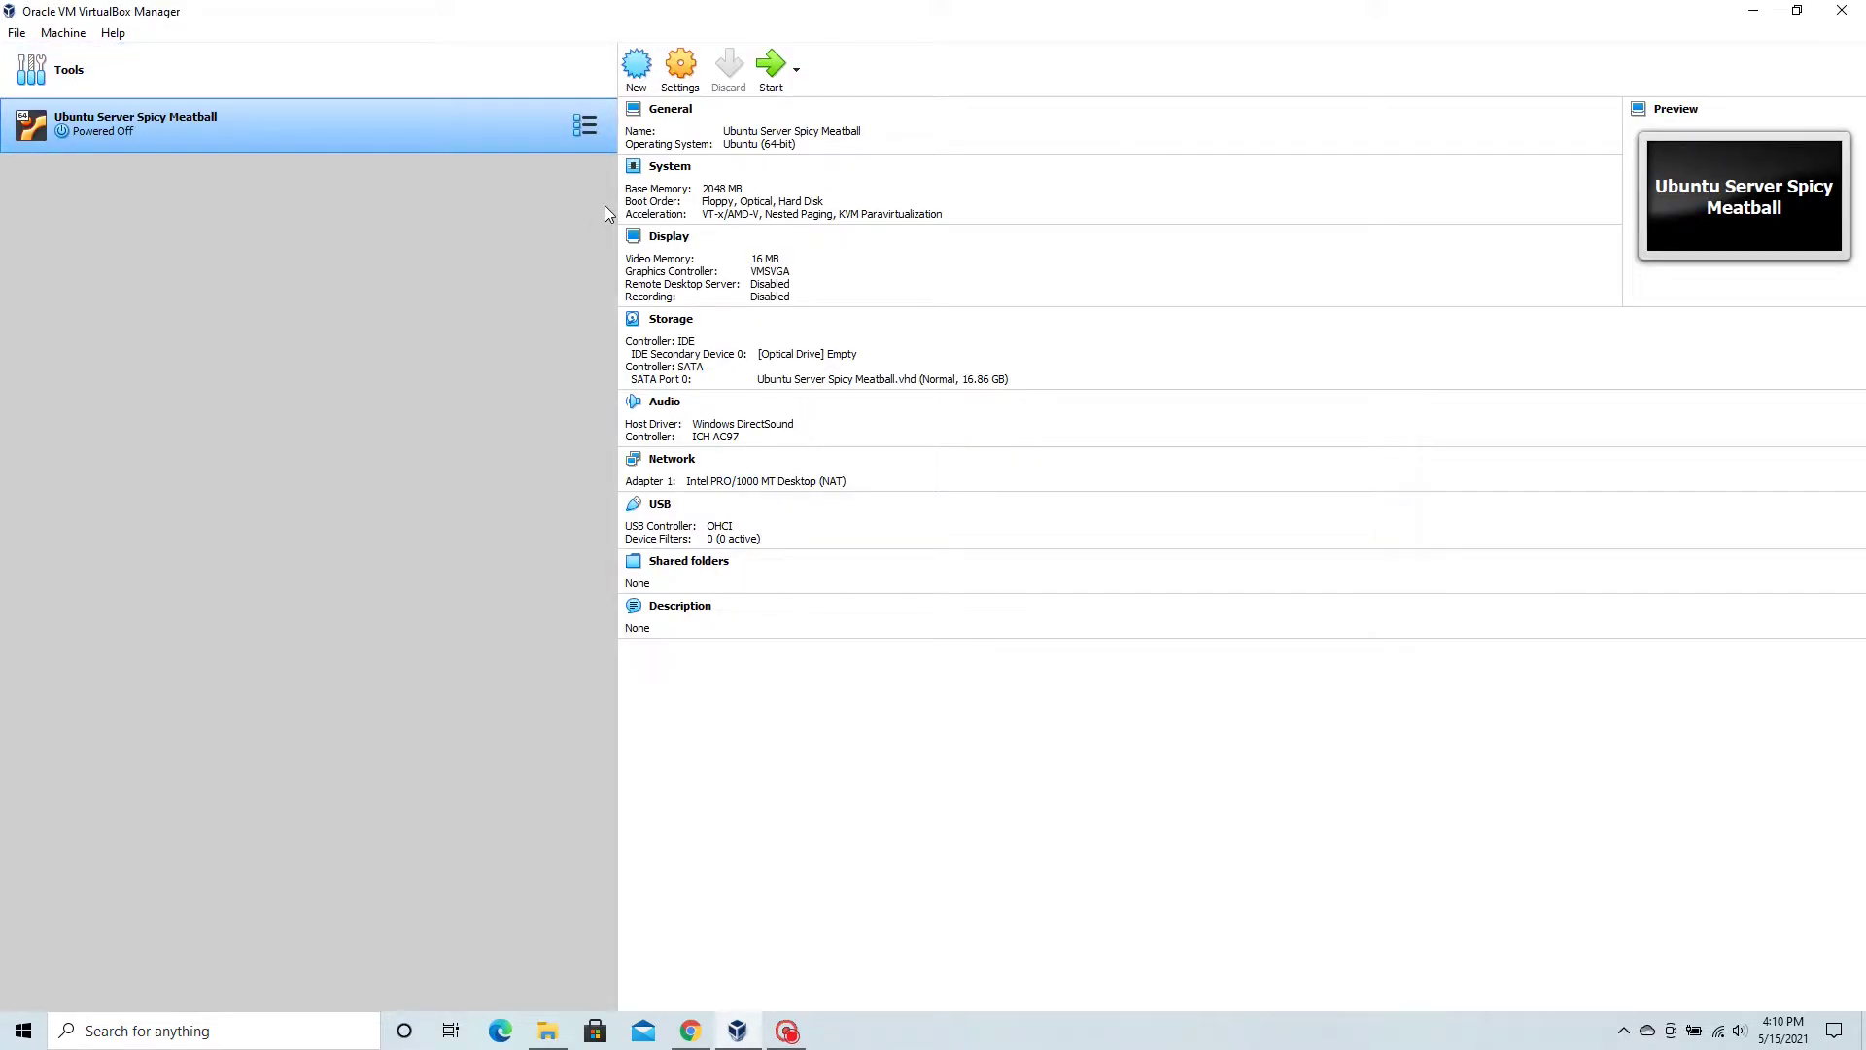
Give the VM 2 processors in its System settings.
left_click(682, 65)
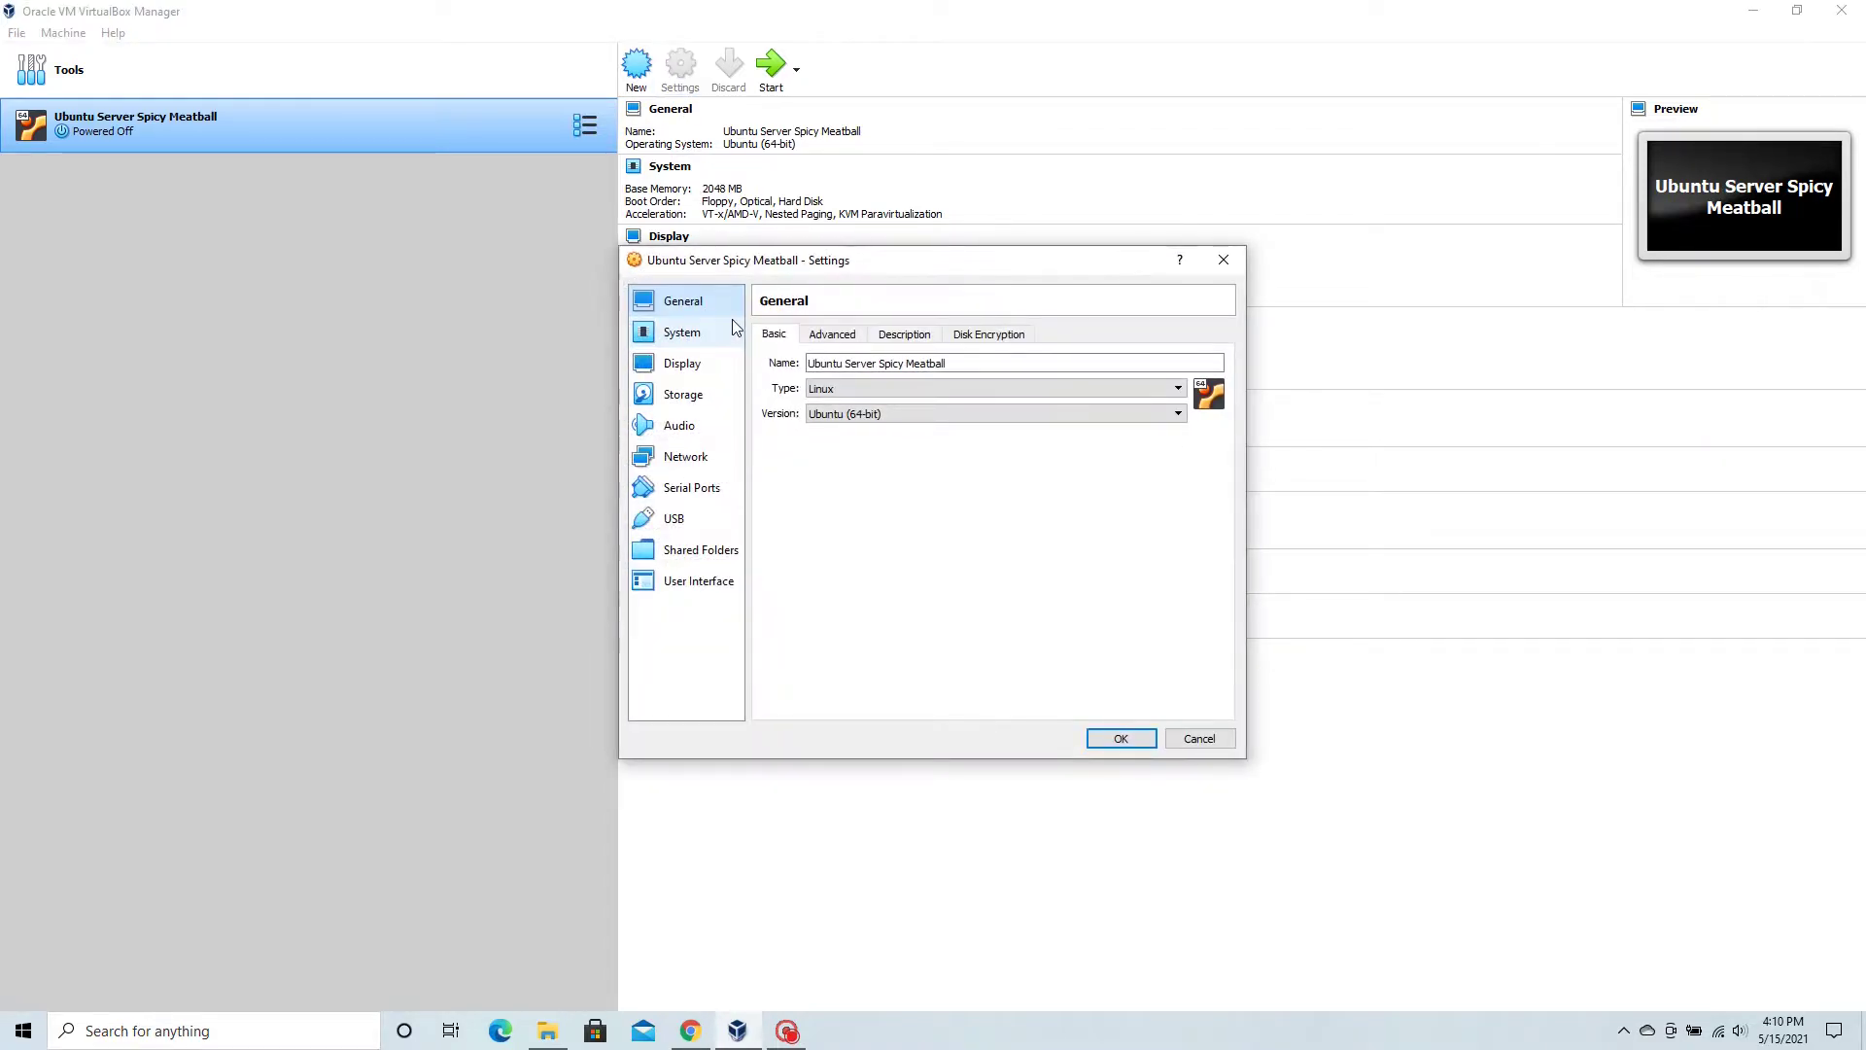
left_click(692, 336)
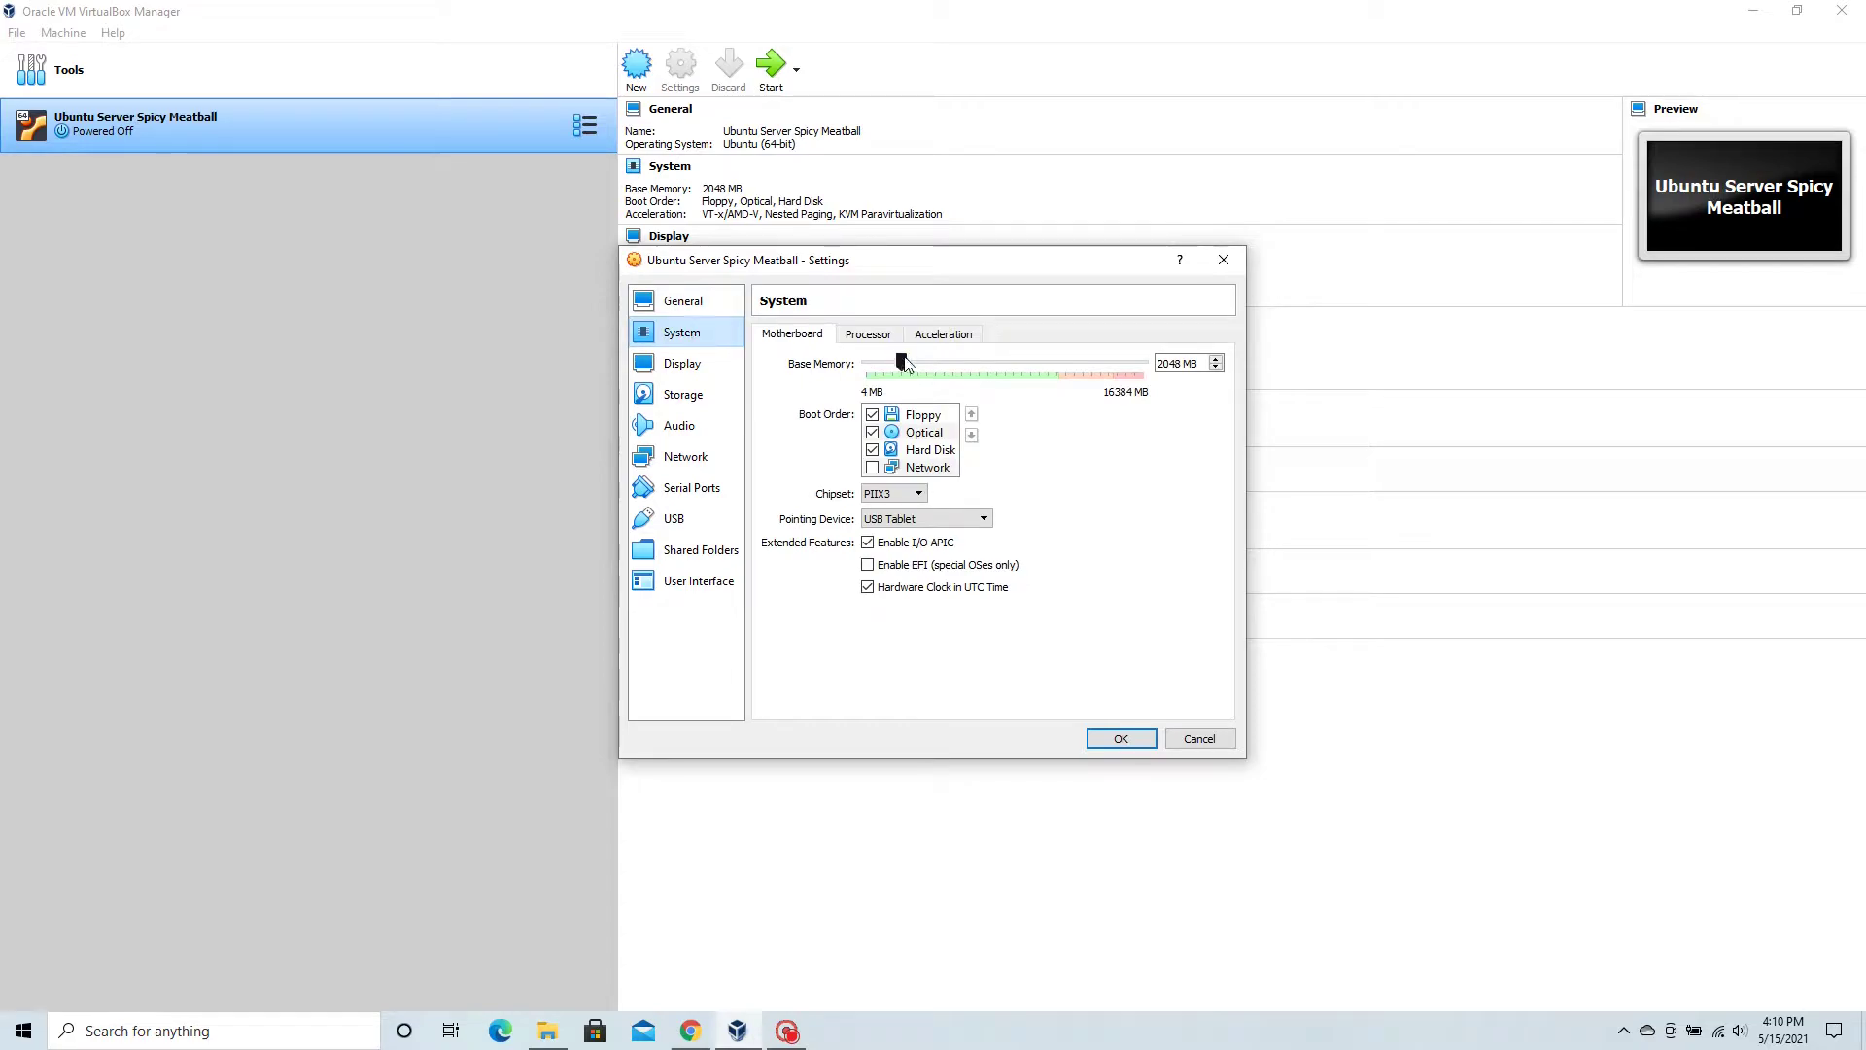
left_click(868, 334)
left_click_drag(869, 382, 909, 370)
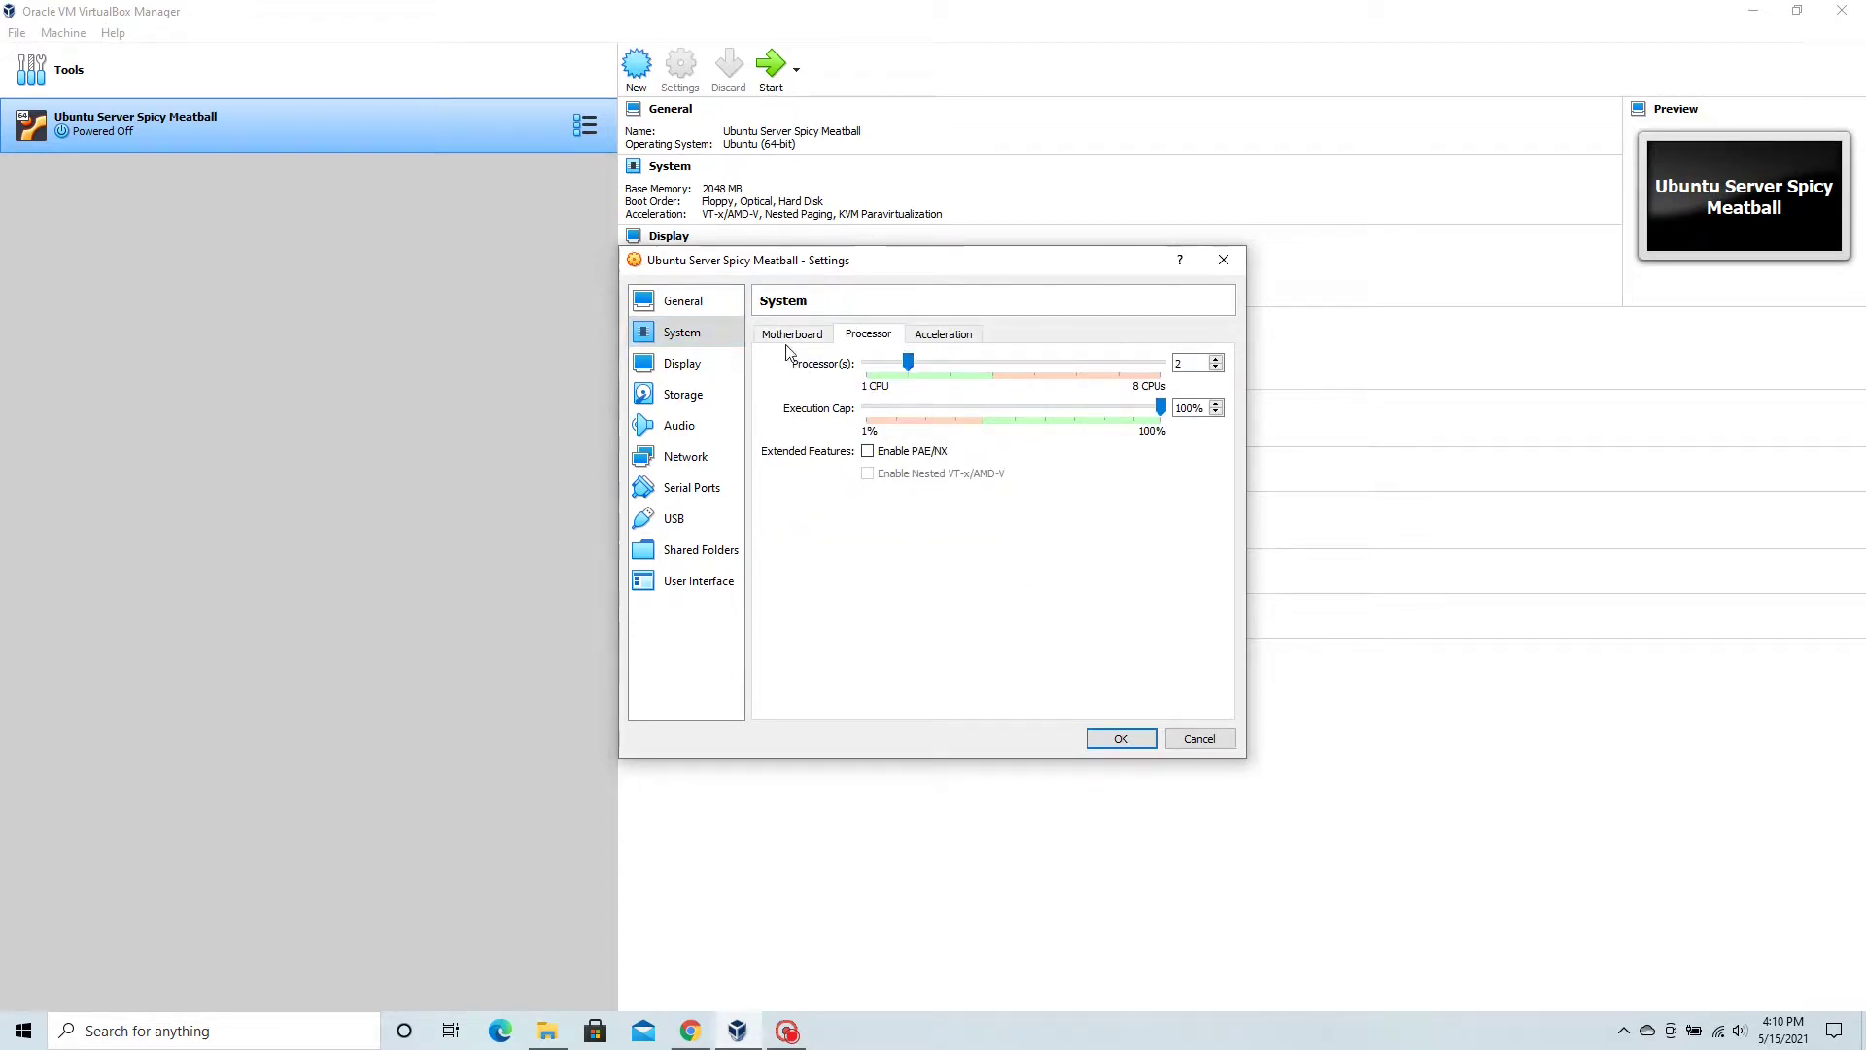
left_click(698, 365)
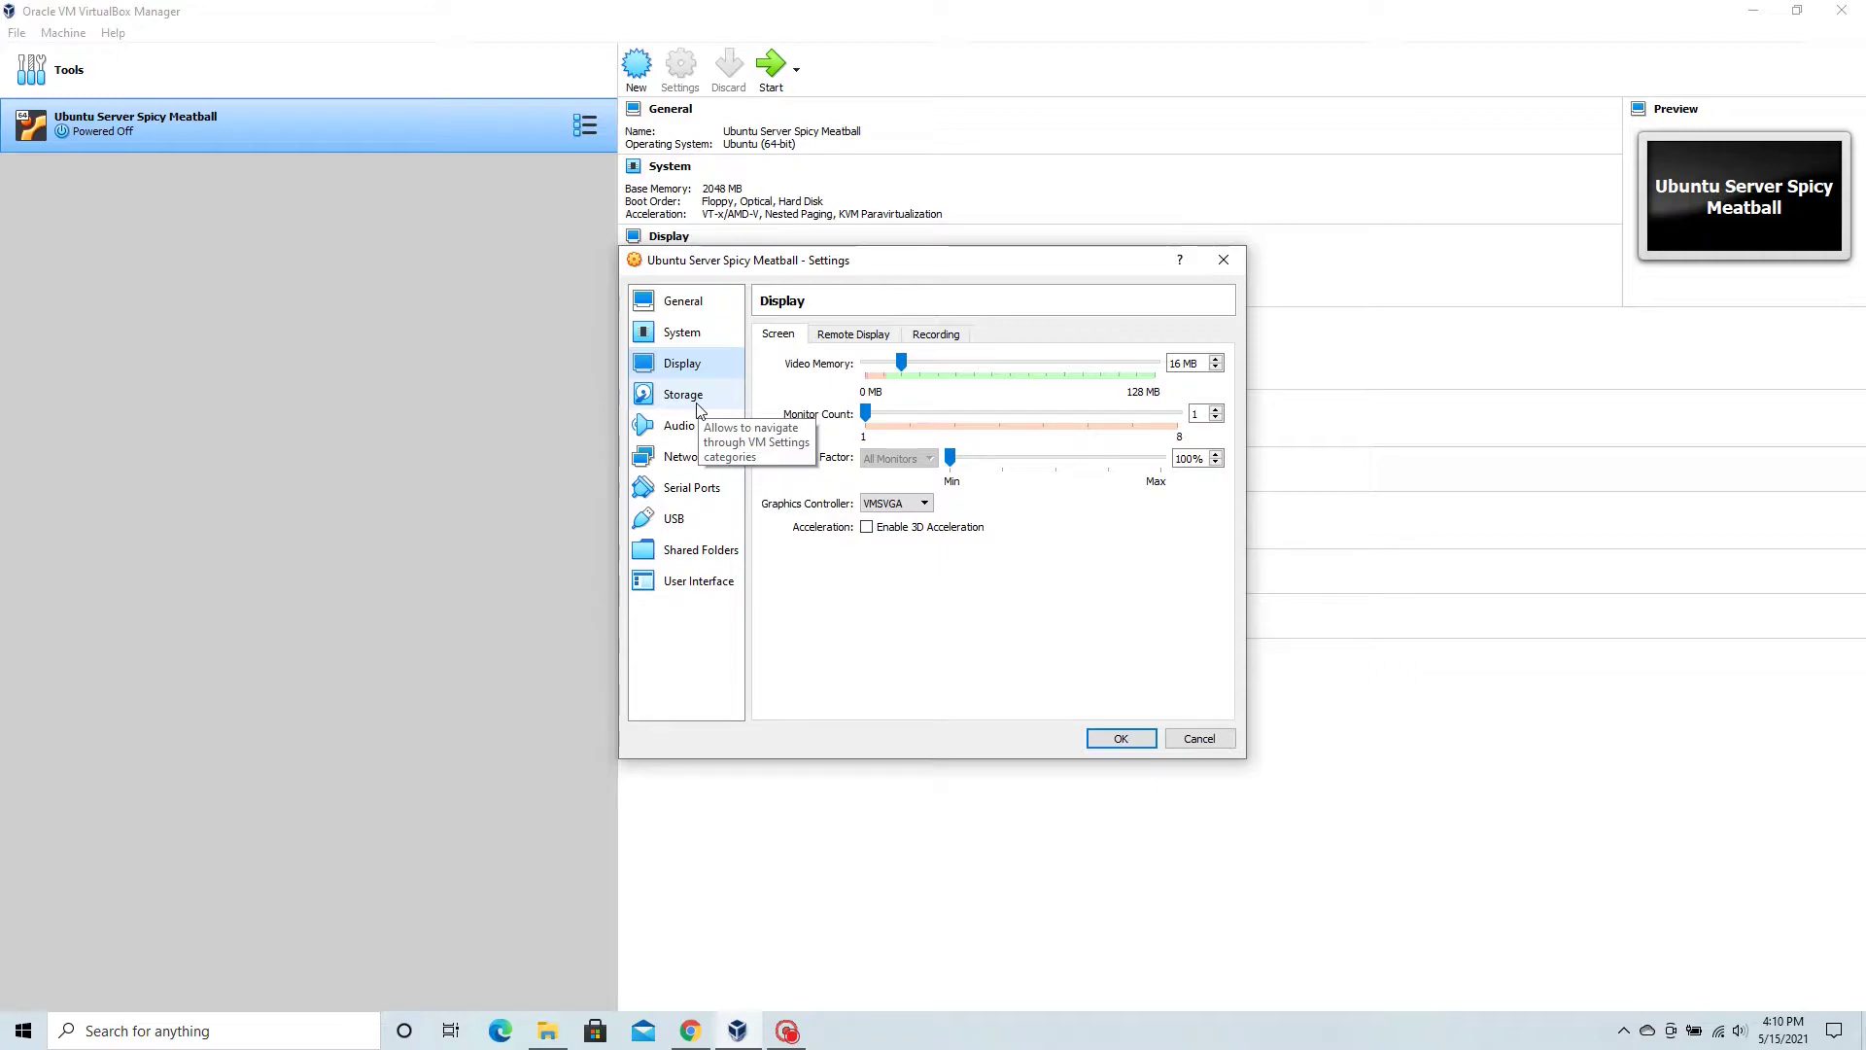
Insert ubuntu-21.04-live-server-amd64.iso into the empty optical drive and save the settings.
left_click(696, 404)
left_click(887, 378)
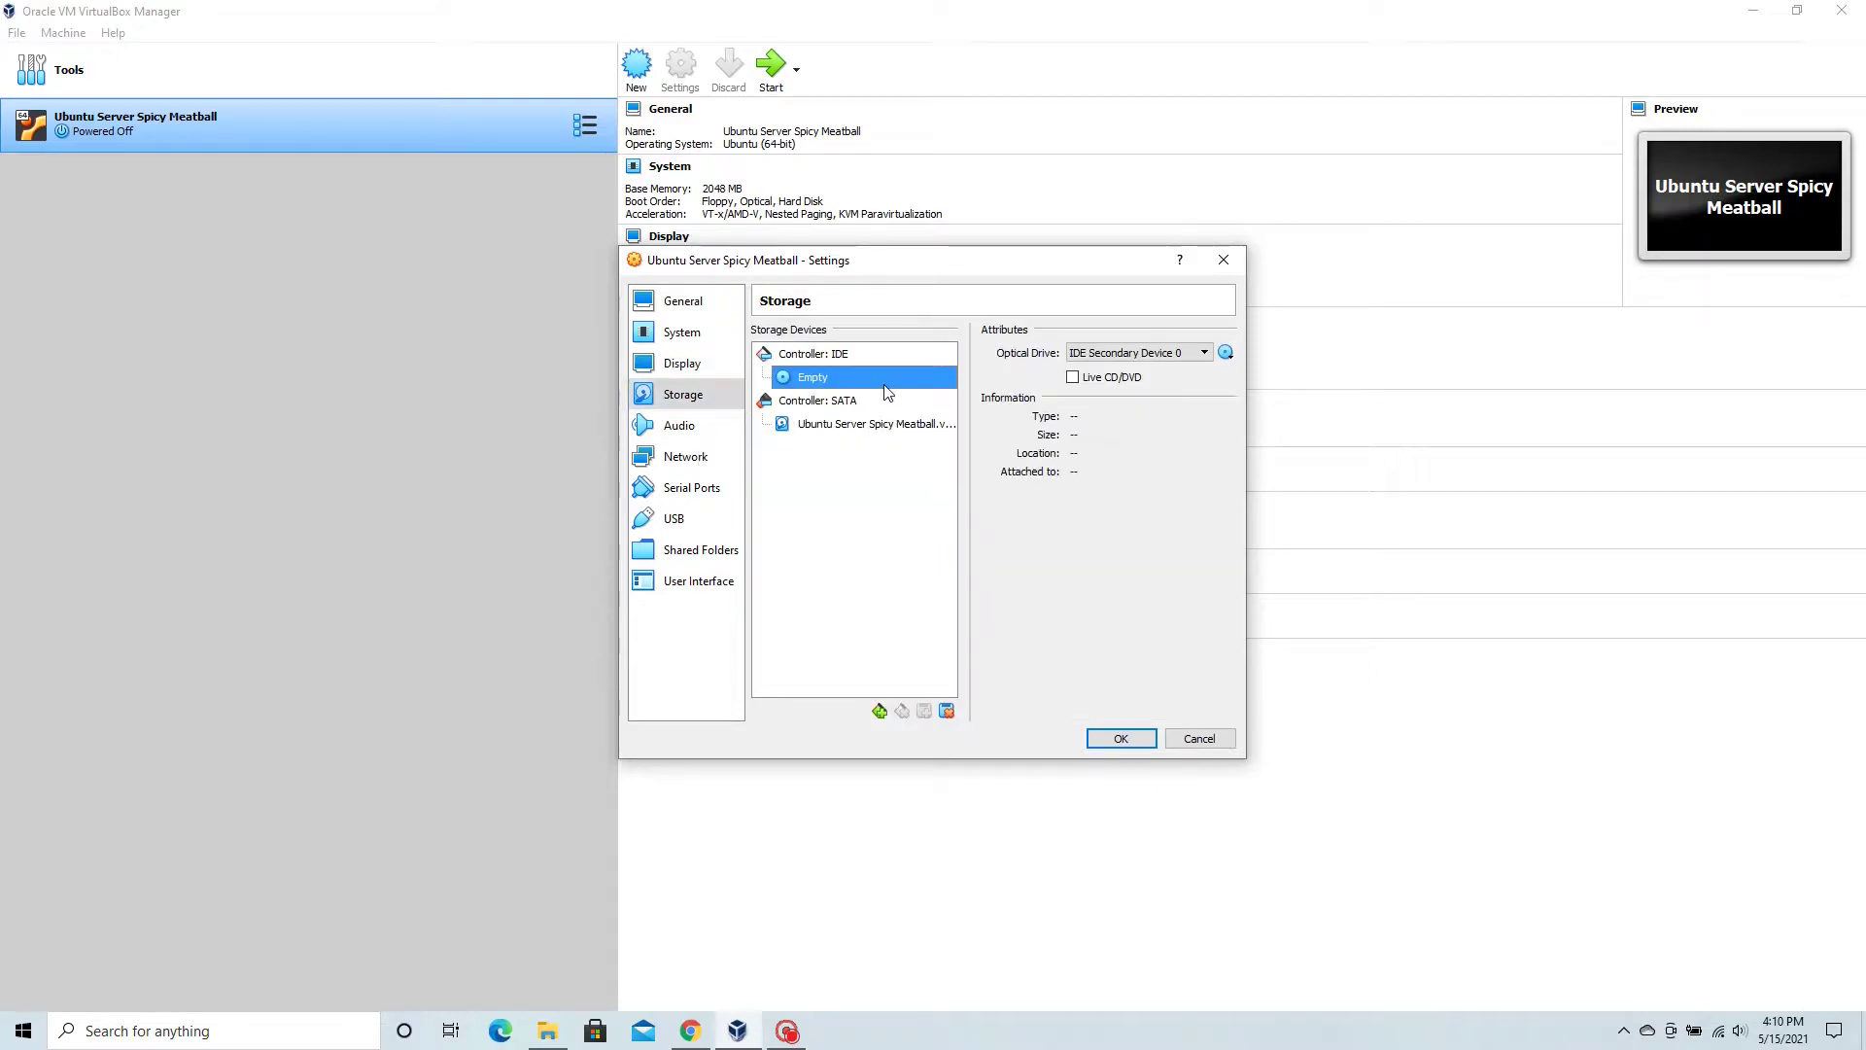
left_click(1226, 352)
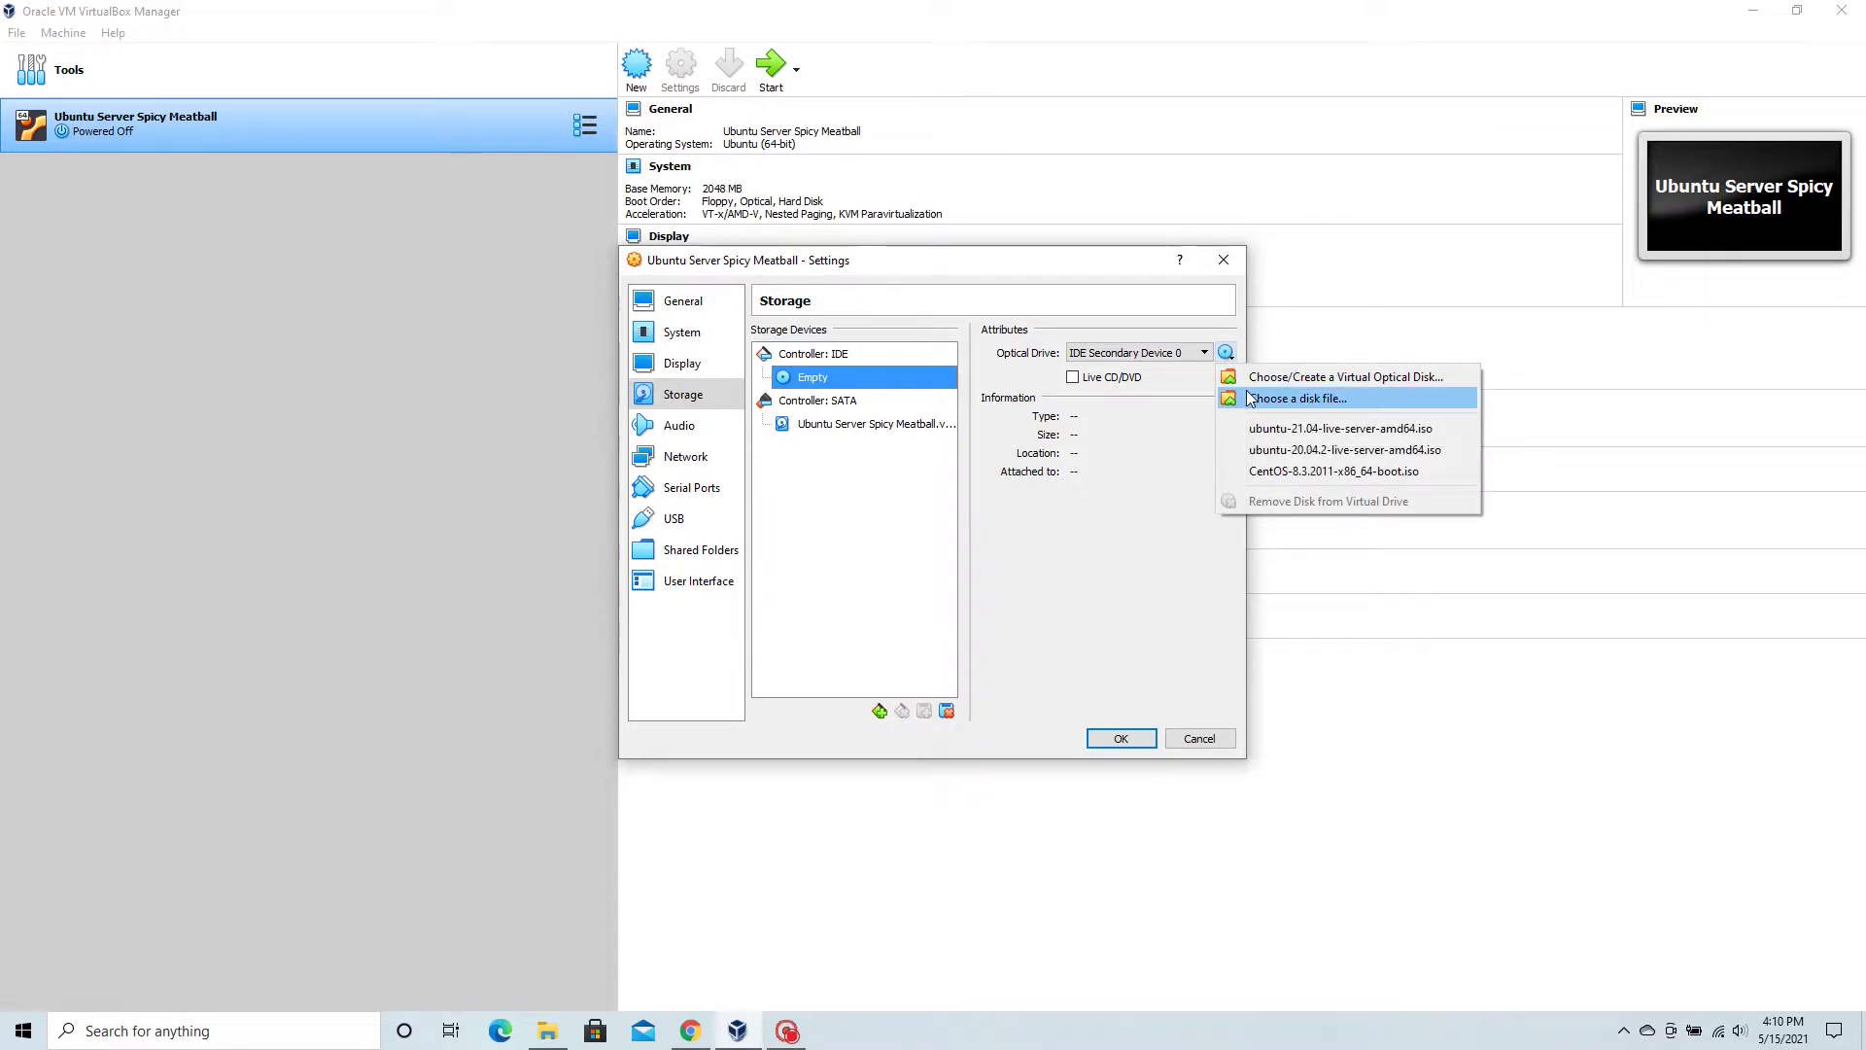
left_click(1253, 428)
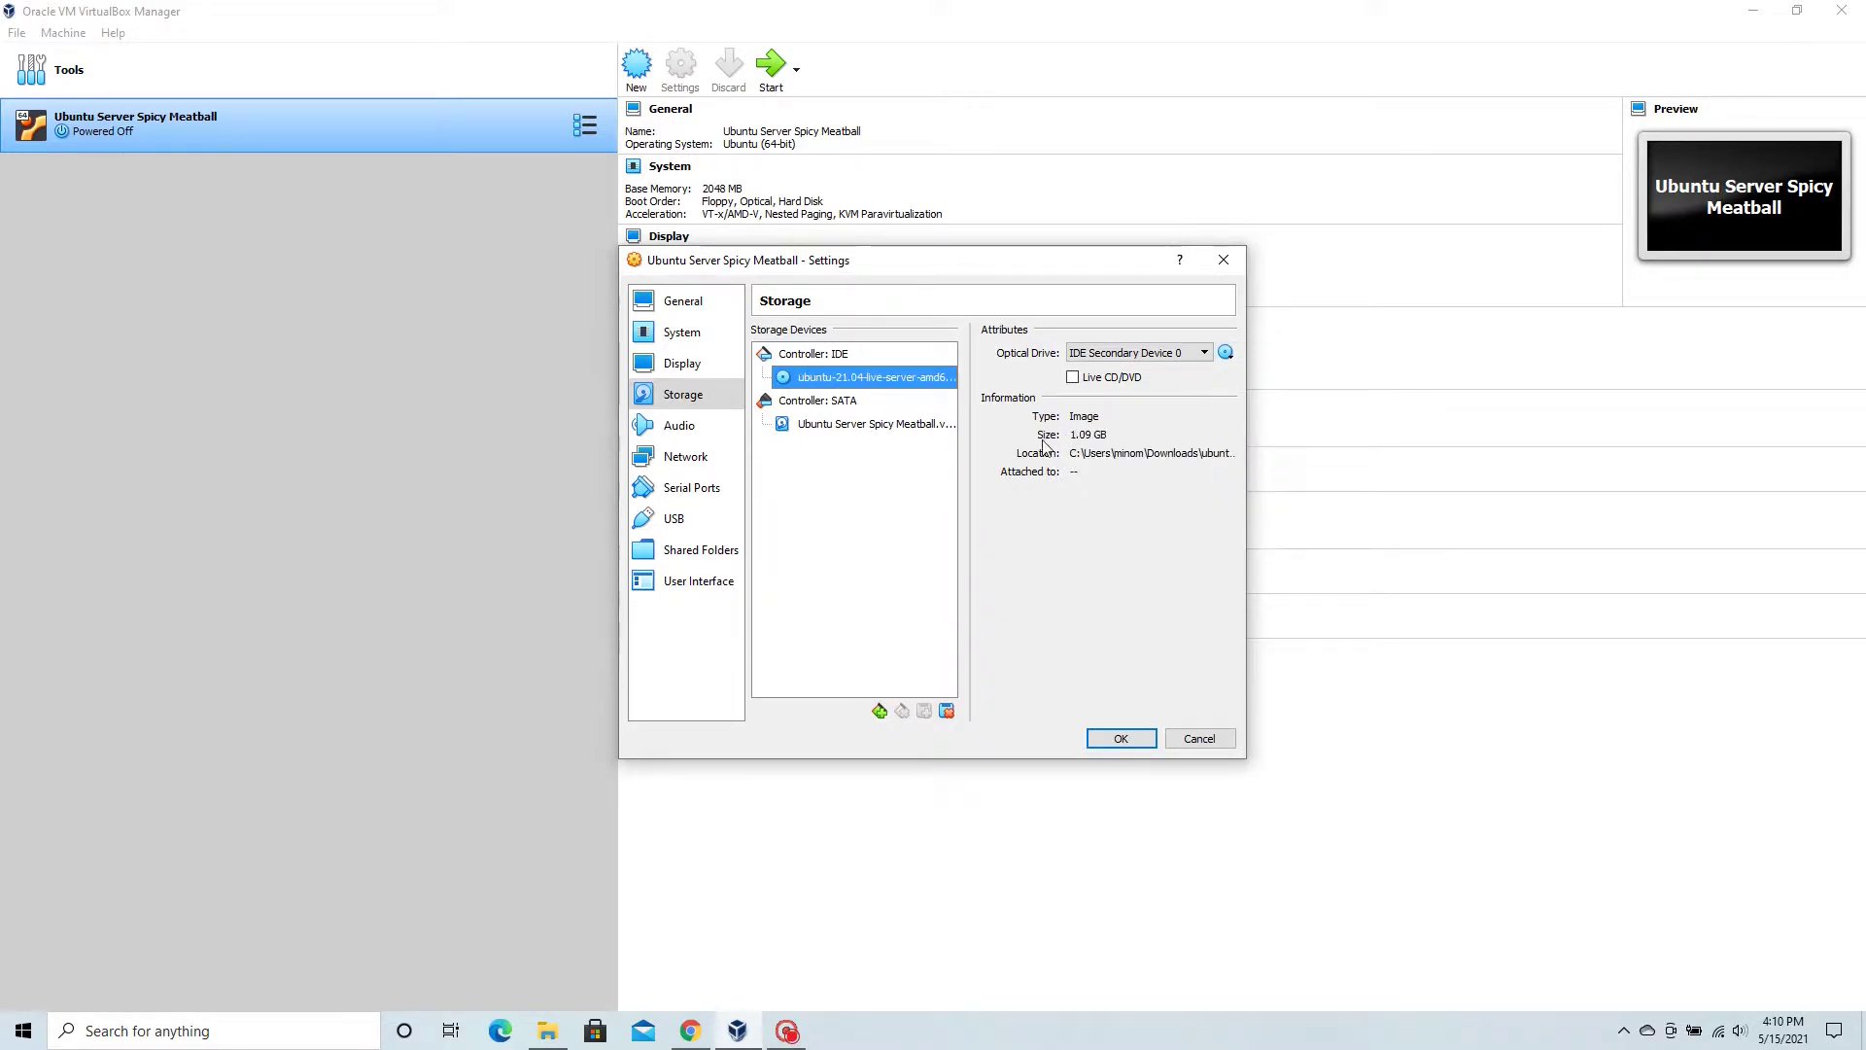
left_click(692, 461)
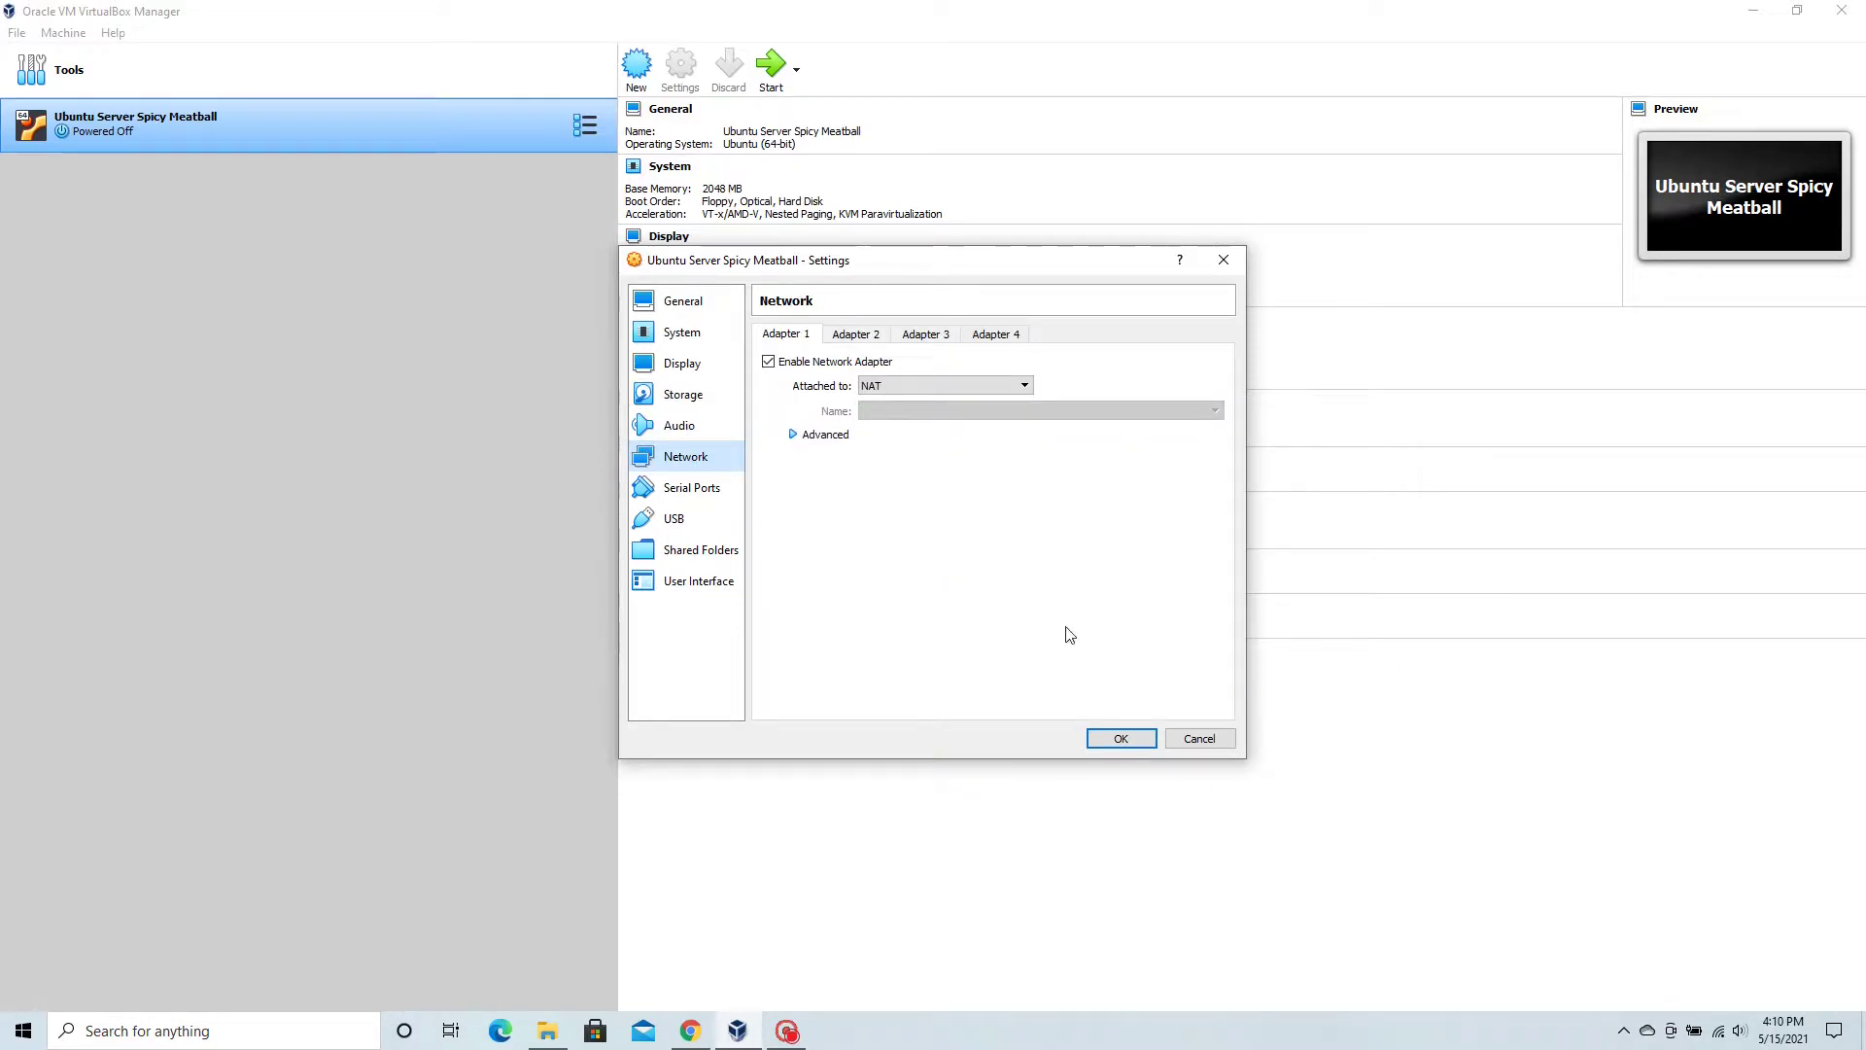
left_click(1119, 739)
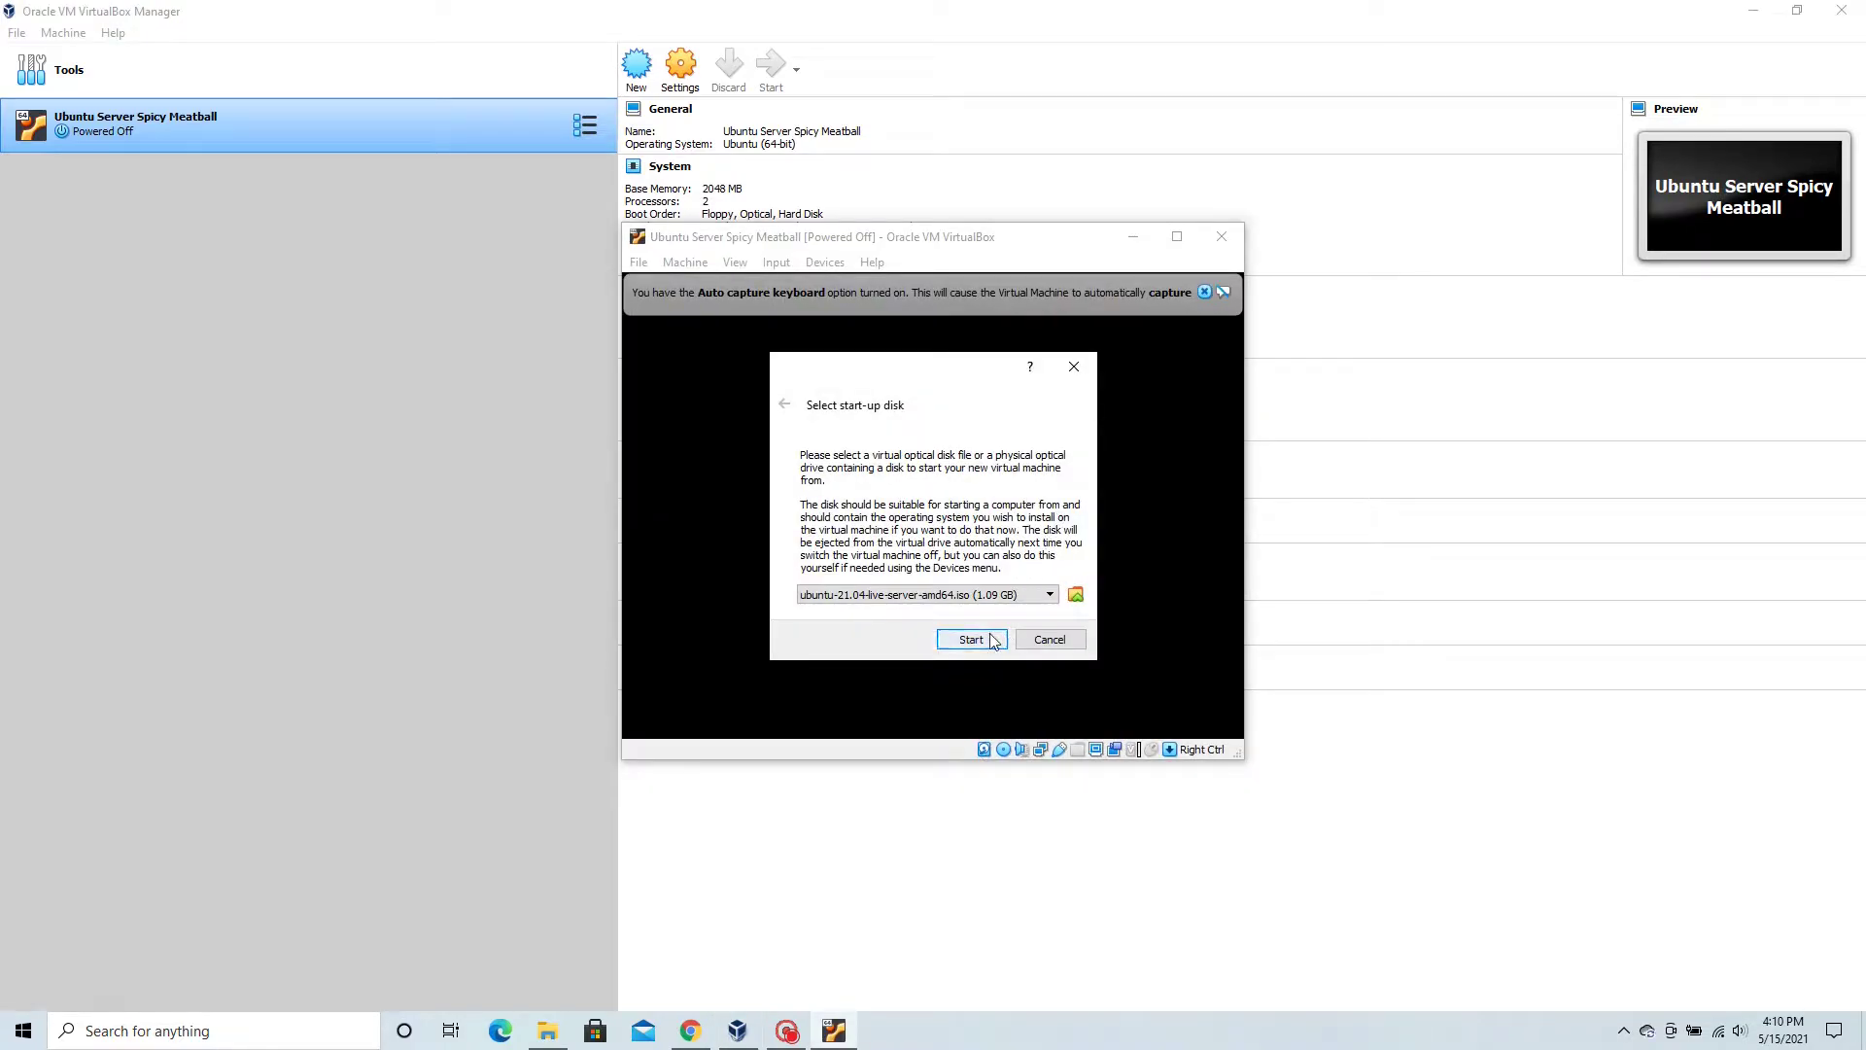
Start the VM and switch its display to full-screen mode.
left_click(991, 639)
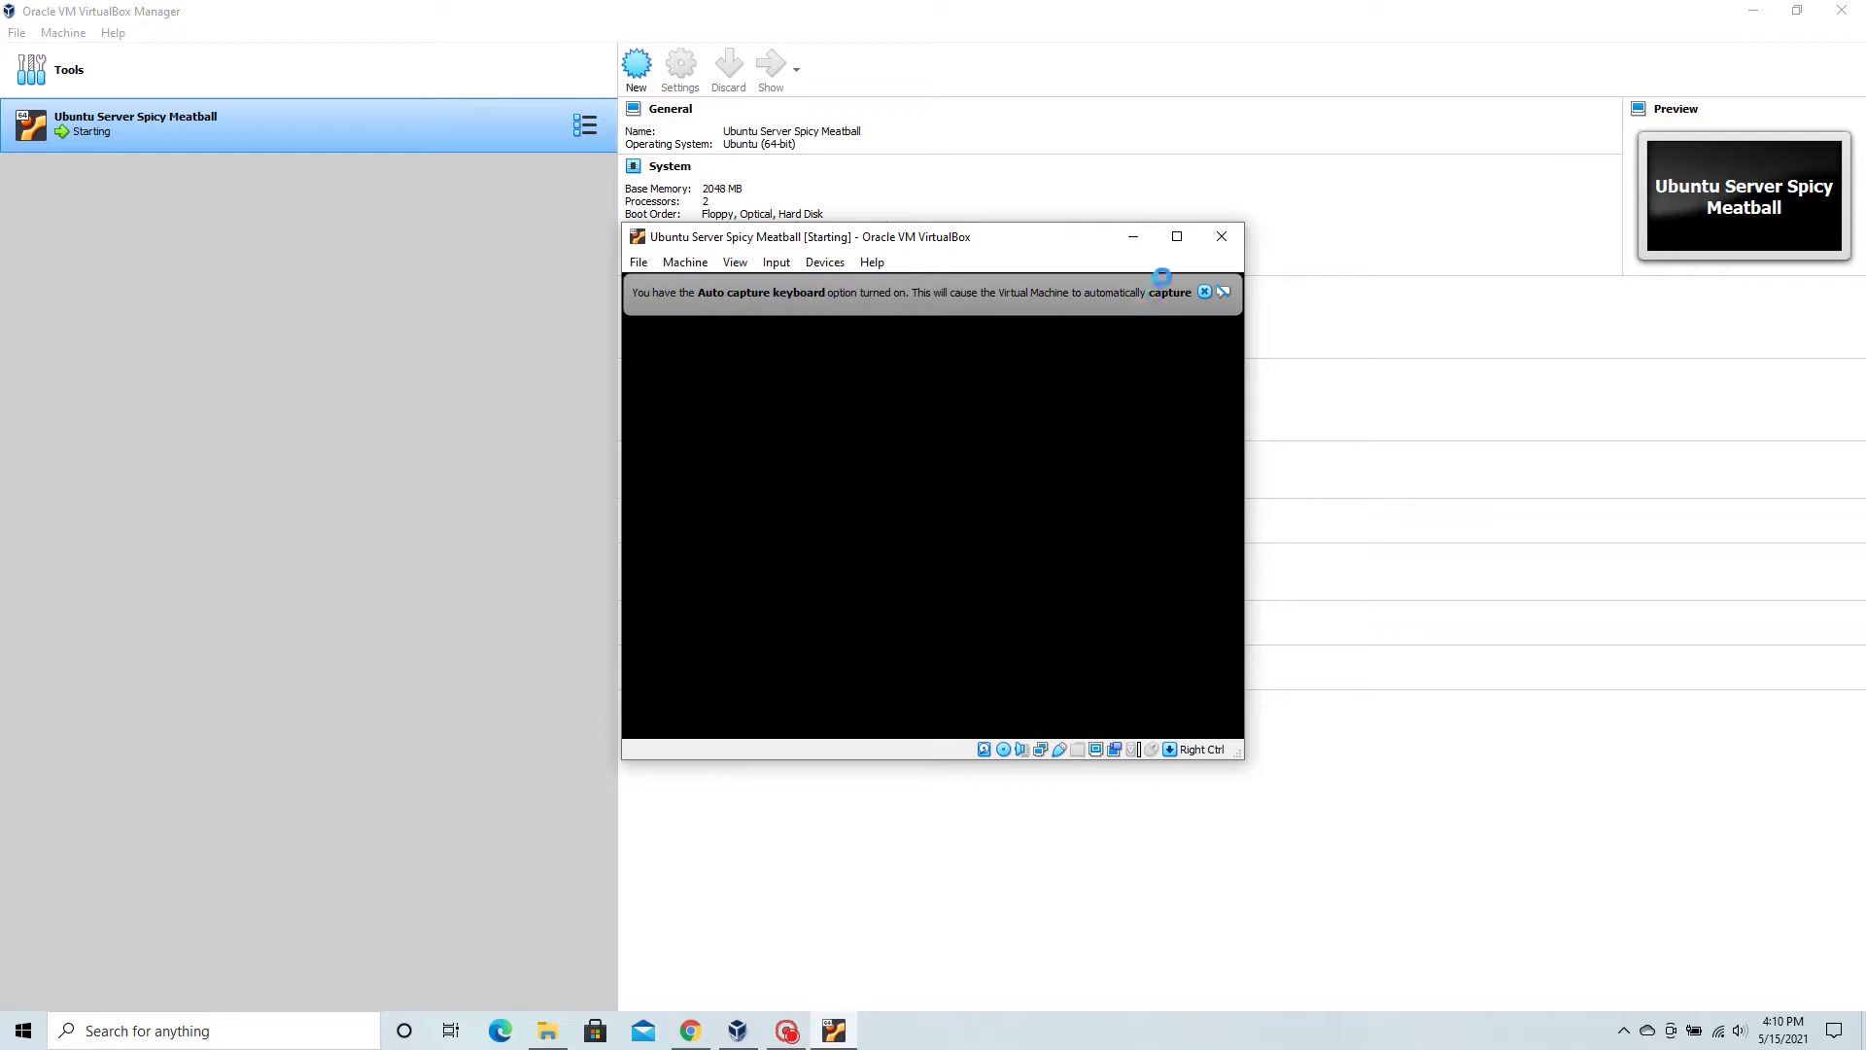
left_click(1176, 236)
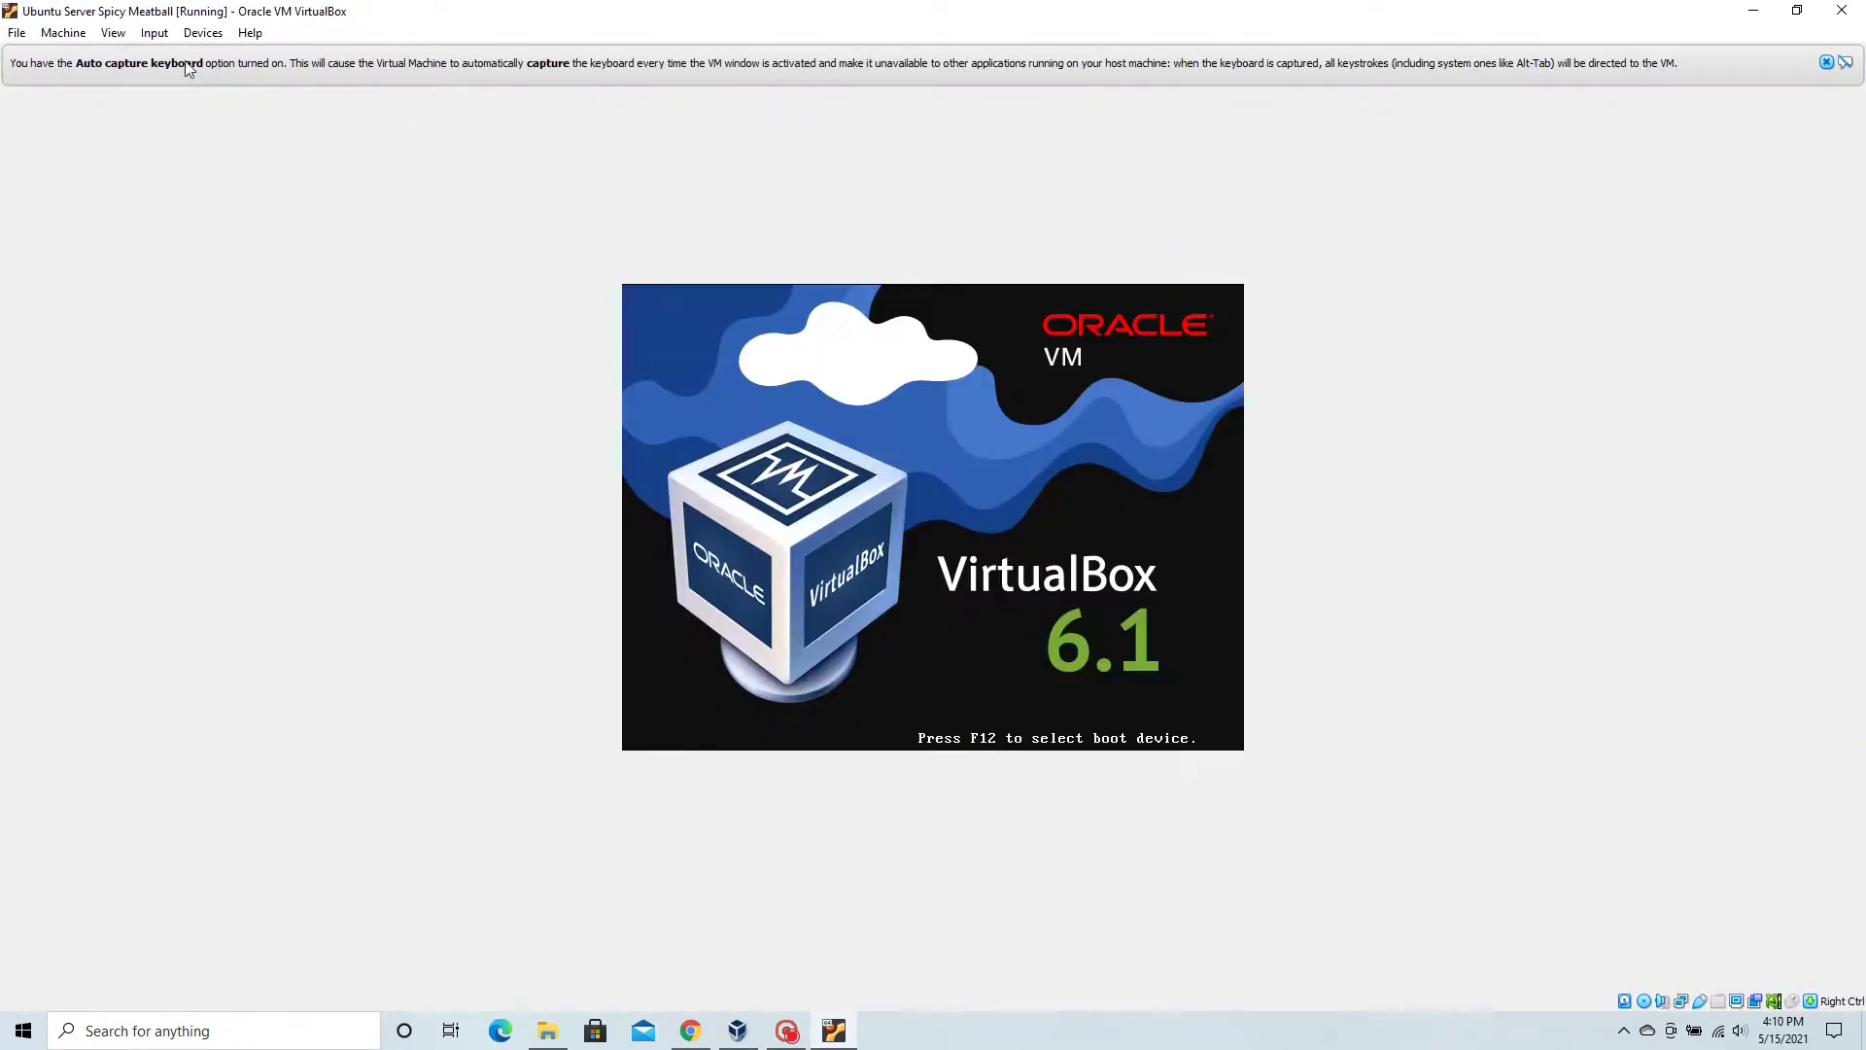
left_click(113, 32)
left_click(193, 58)
left_click(900, 595)
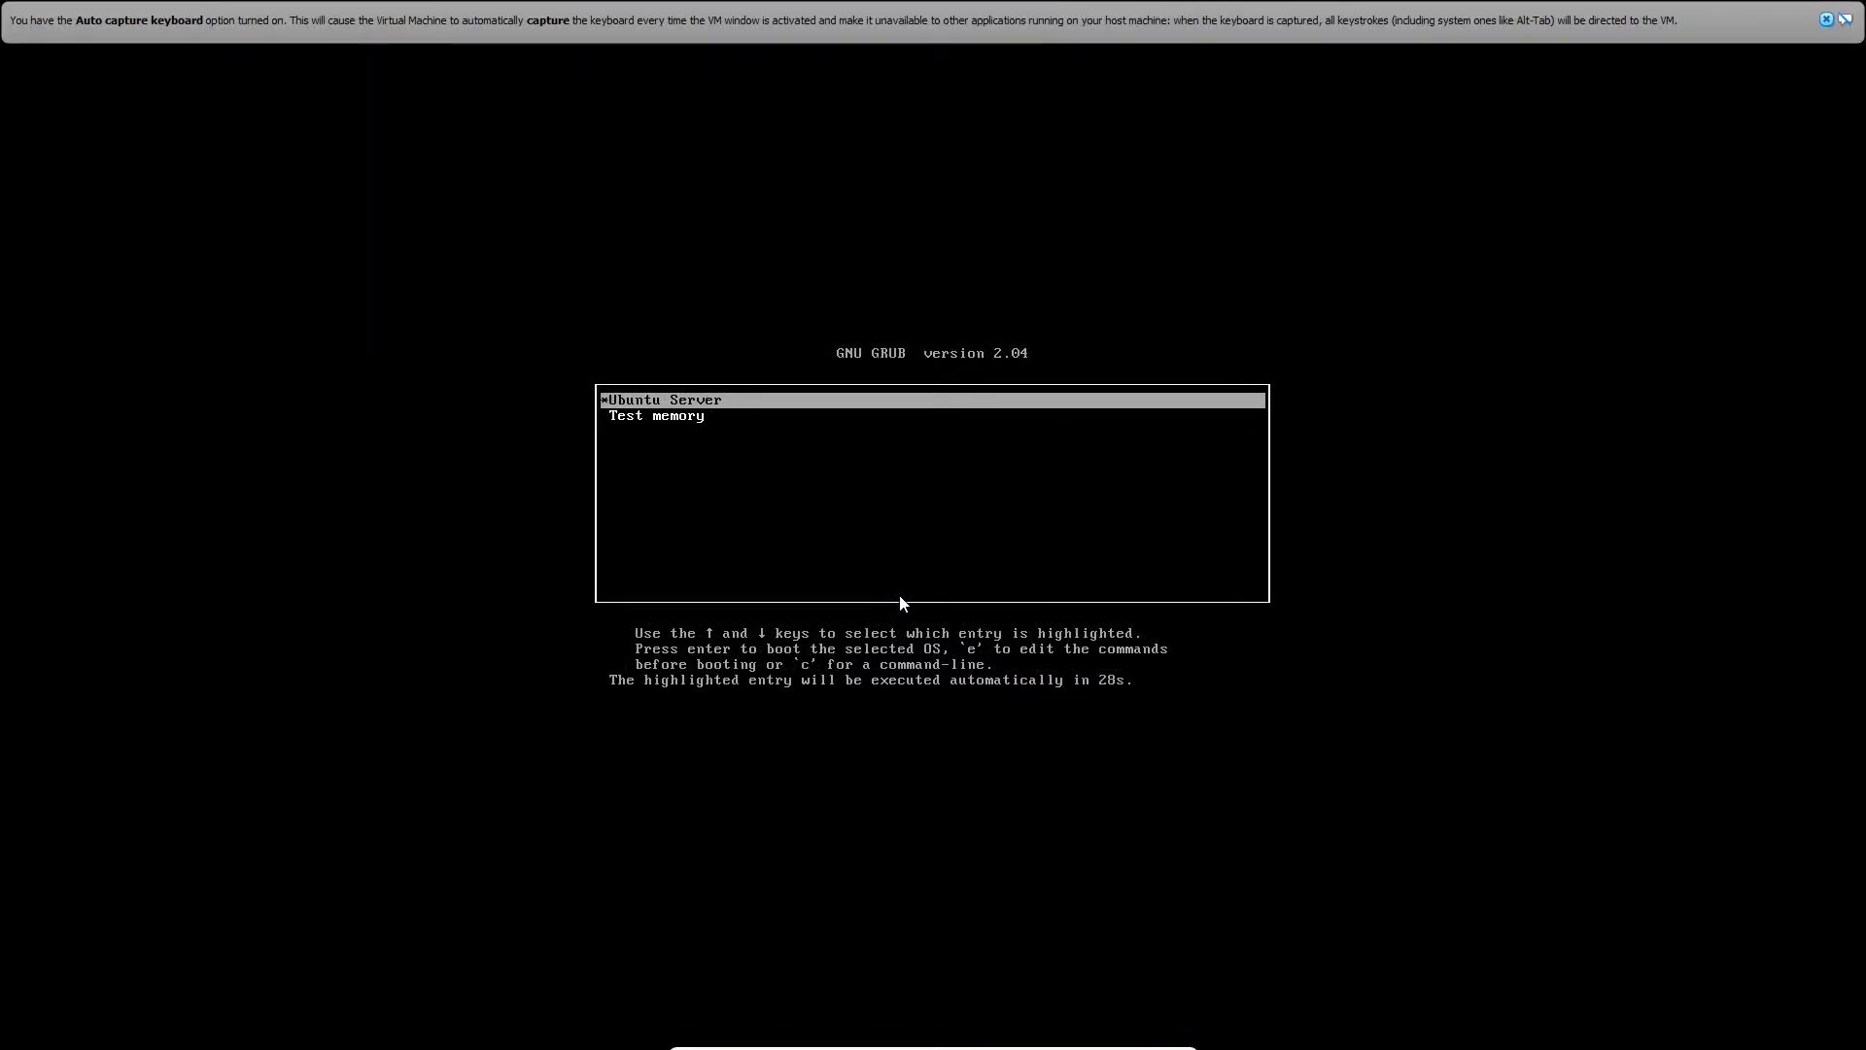
Boot the Ubuntu Server entry and dismiss the keyboard and mouse notifications.
key("Return")
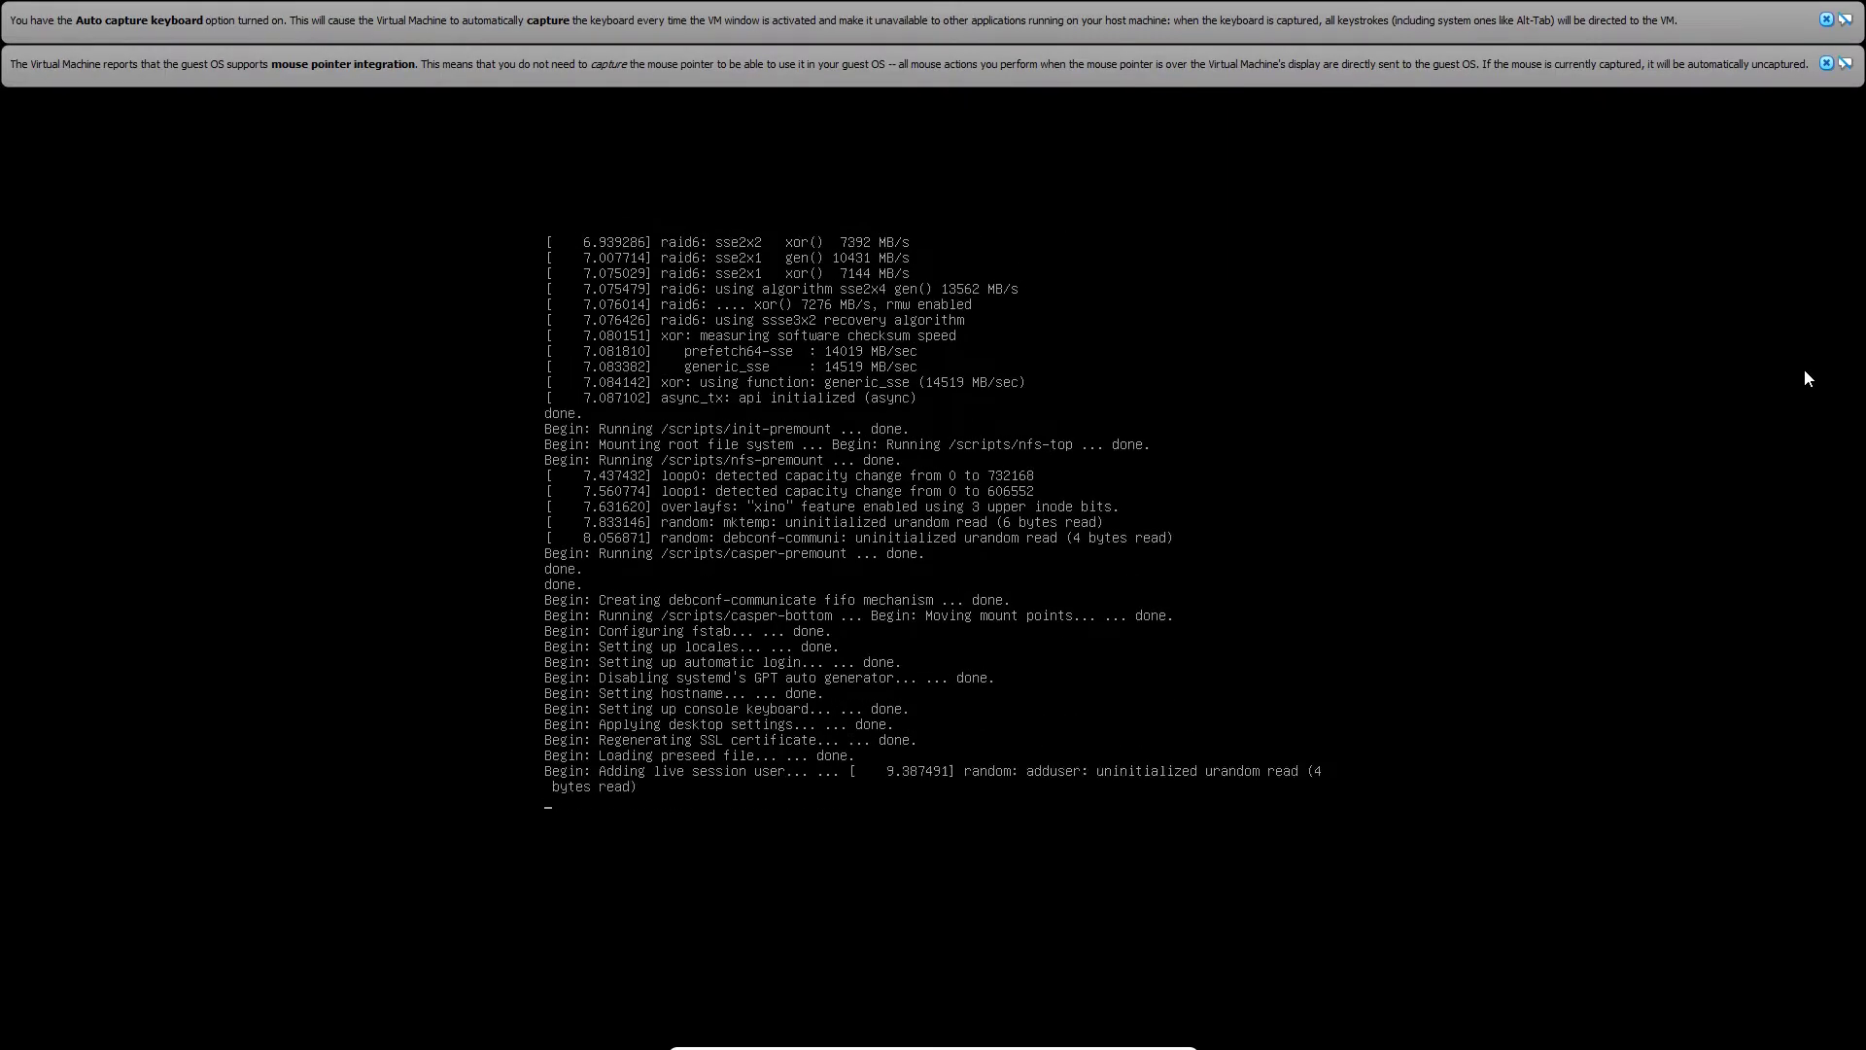
left_click(1826, 63)
left_click(1826, 20)
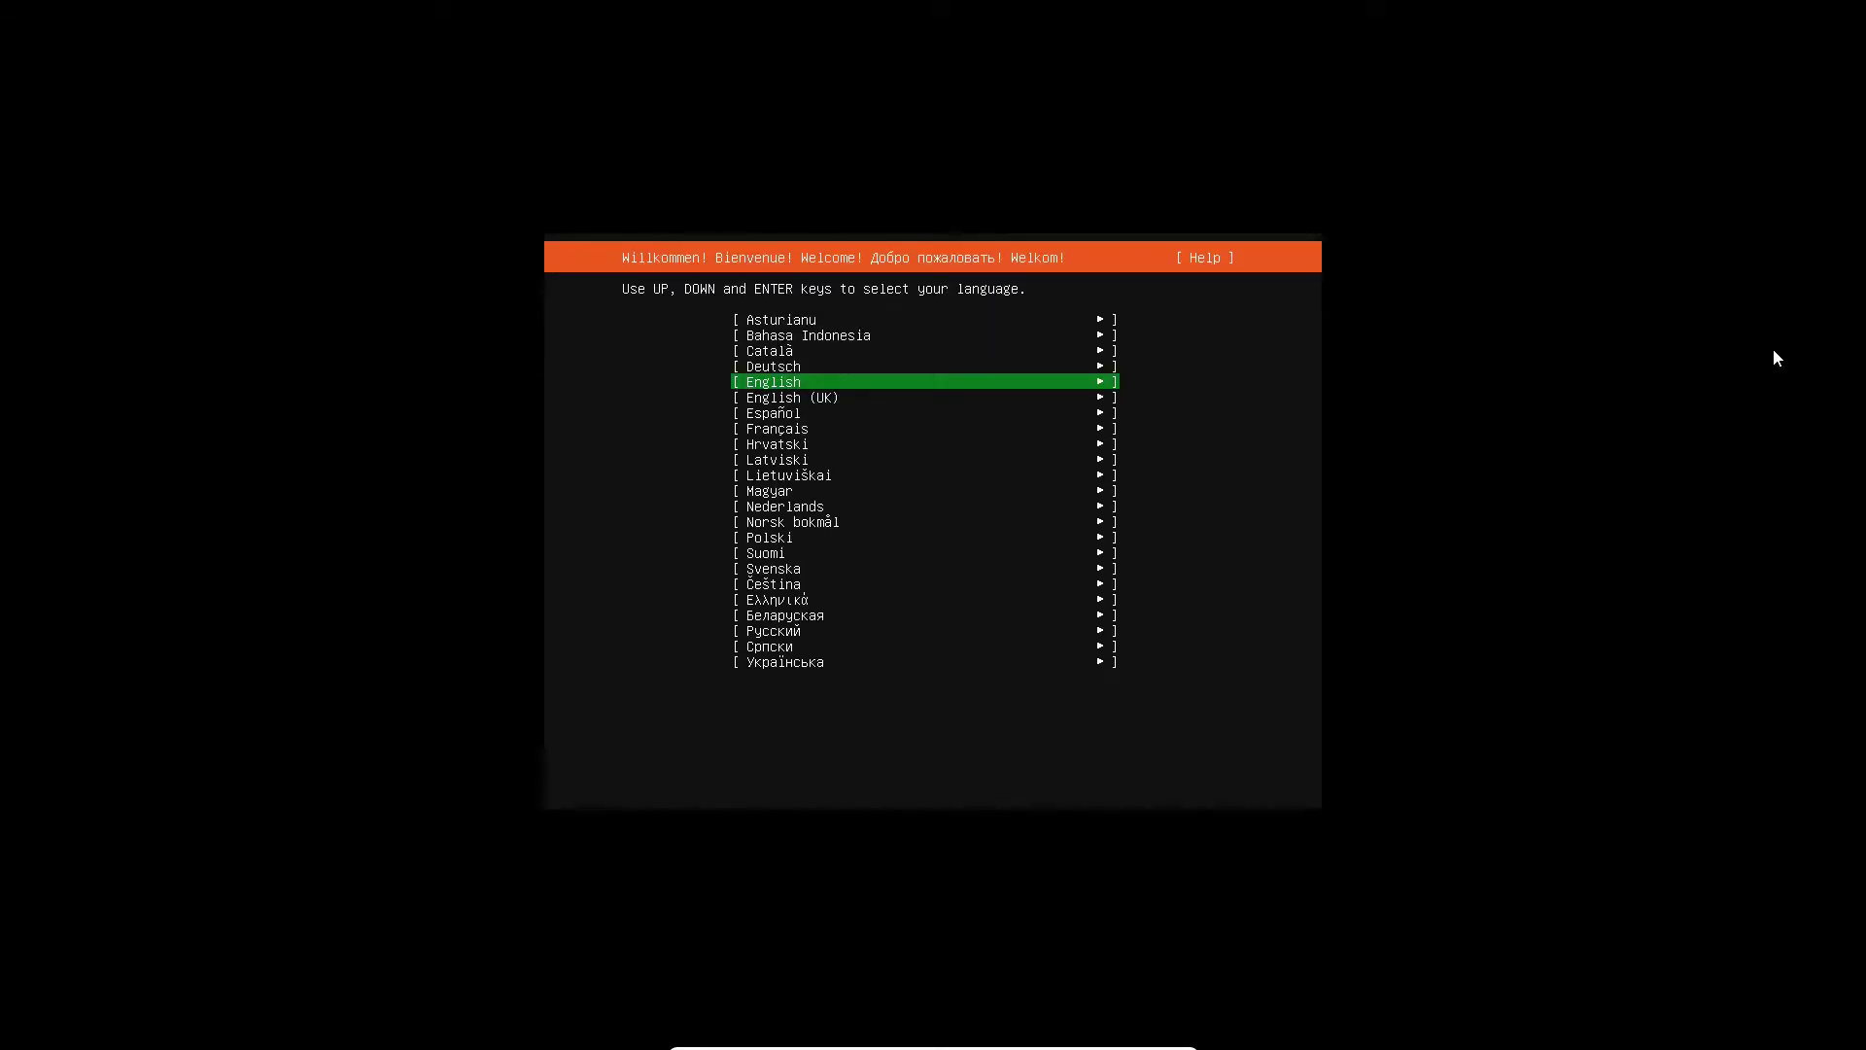
Choose English as the installer language.
key("Down")
key("Down")
key("Down")
key("Down")
key("Down")
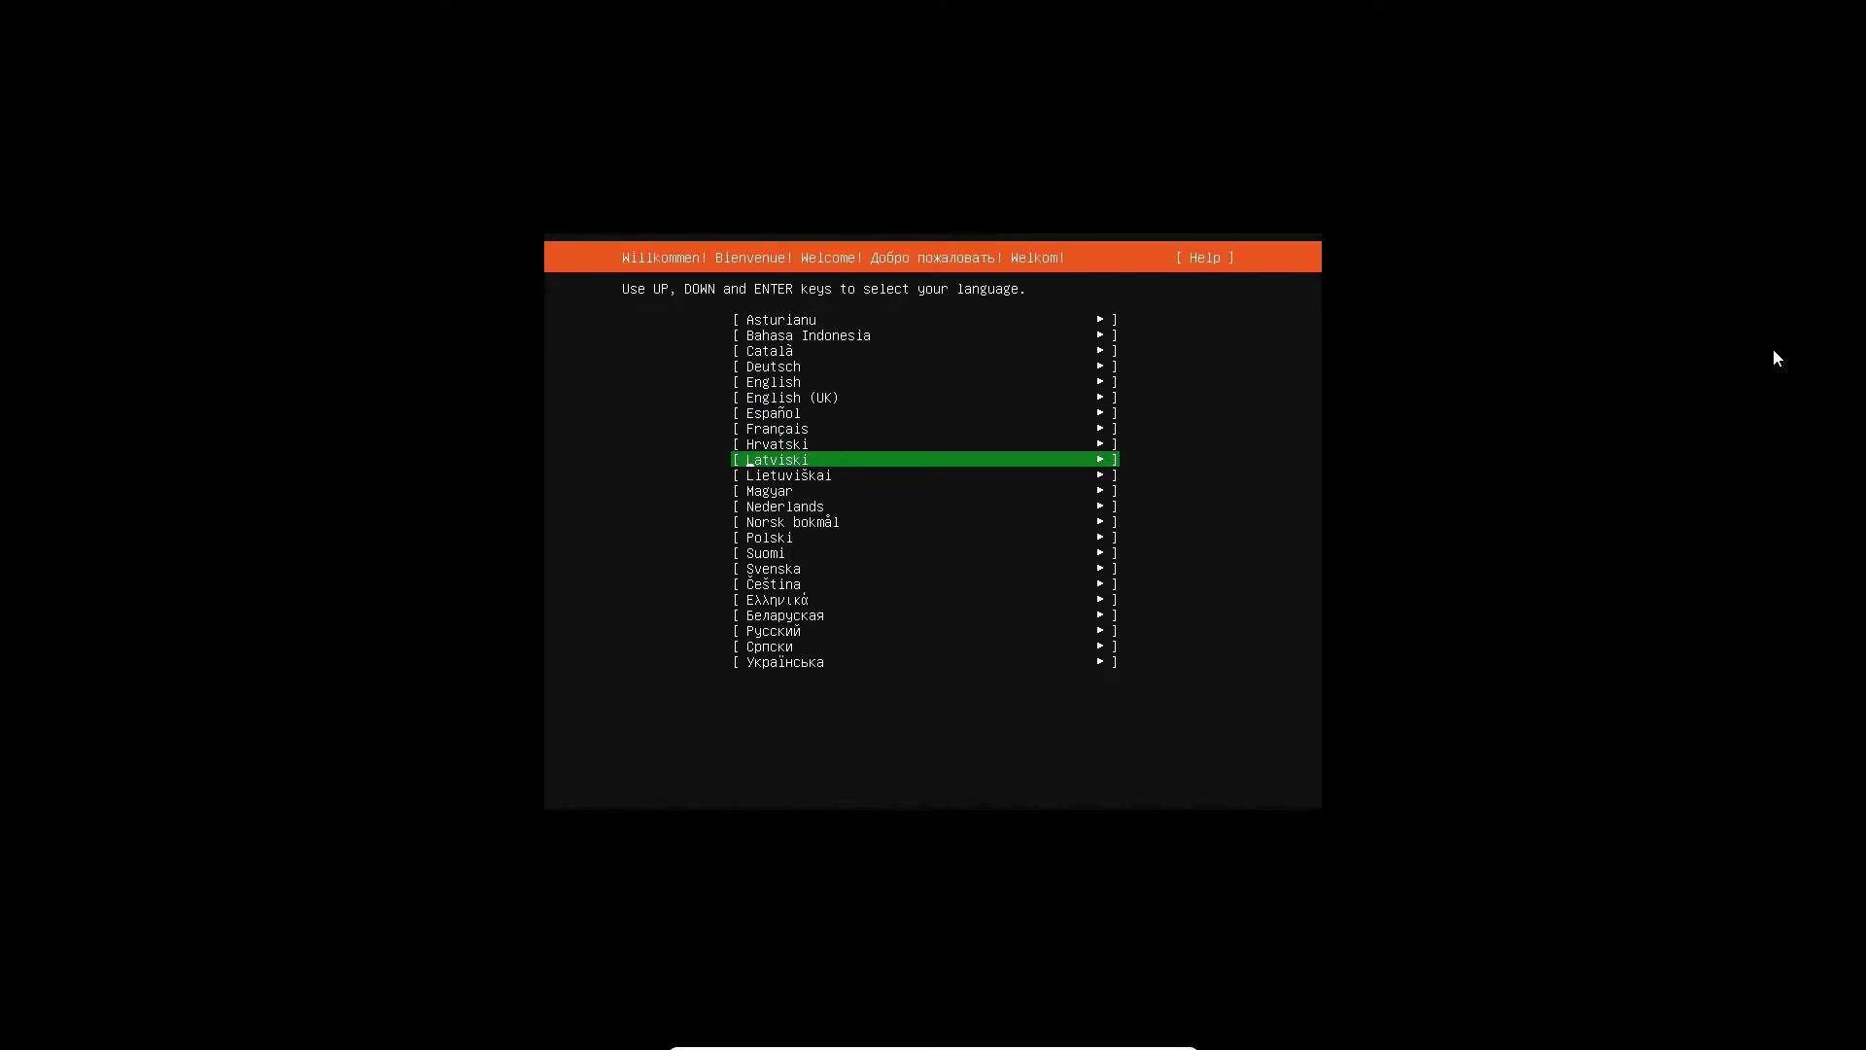
key("Down")
key("Down")
key("Down")
key("Down")
key("Down")
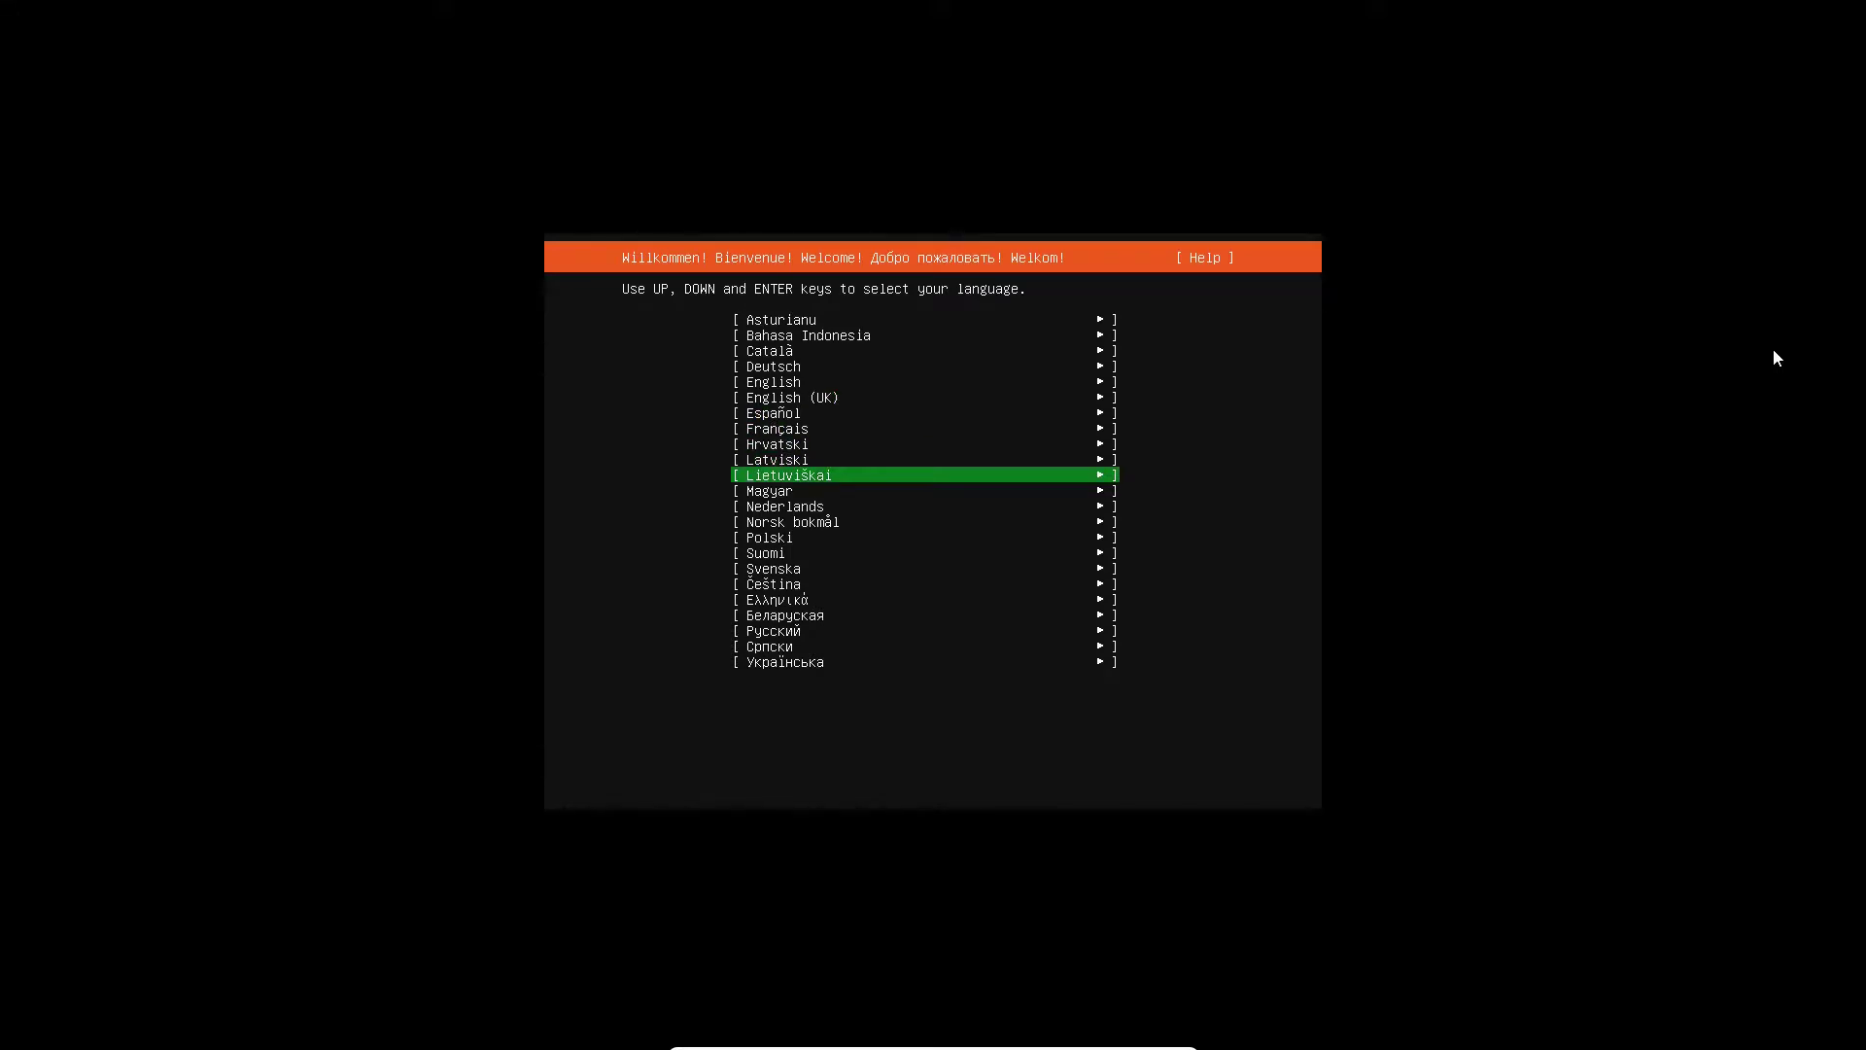
key("Up")
key("Up")
key("Up")
key("Up")
key("Up")
key("Up")
key("Up")
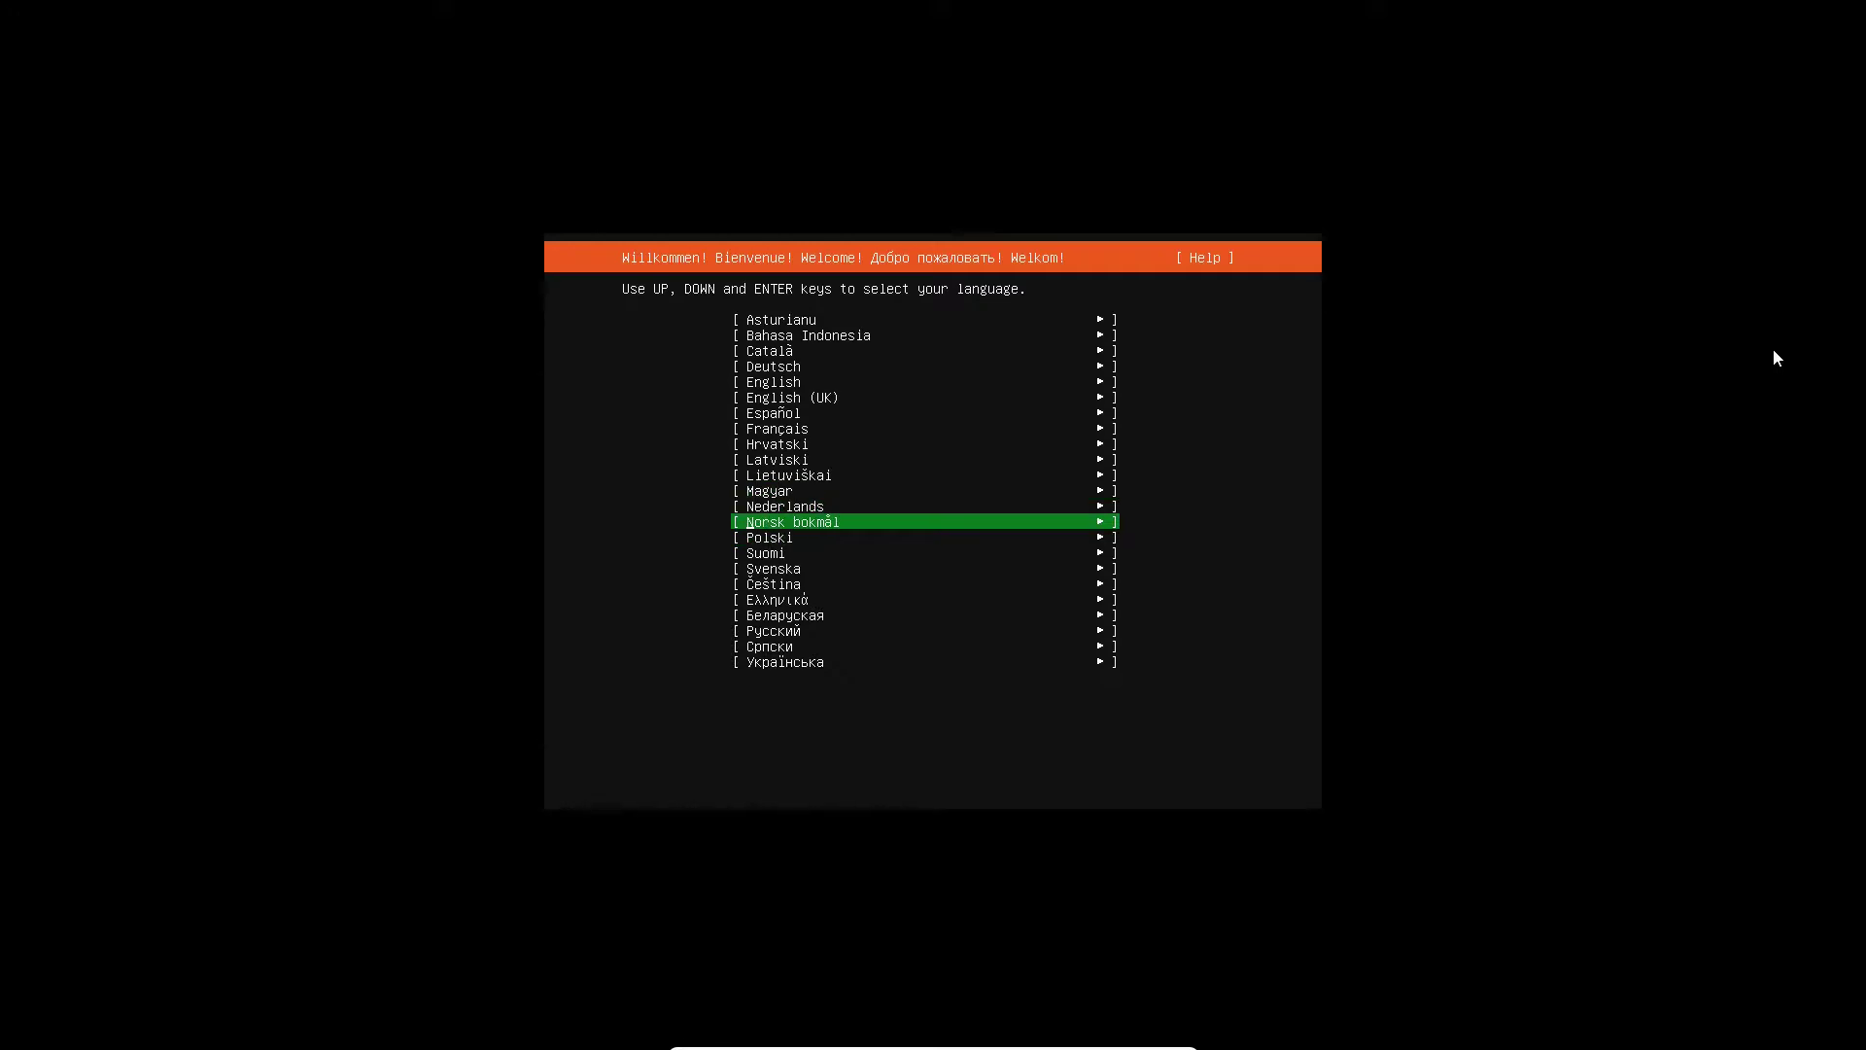
key("Up")
key("Up")
key("Up")
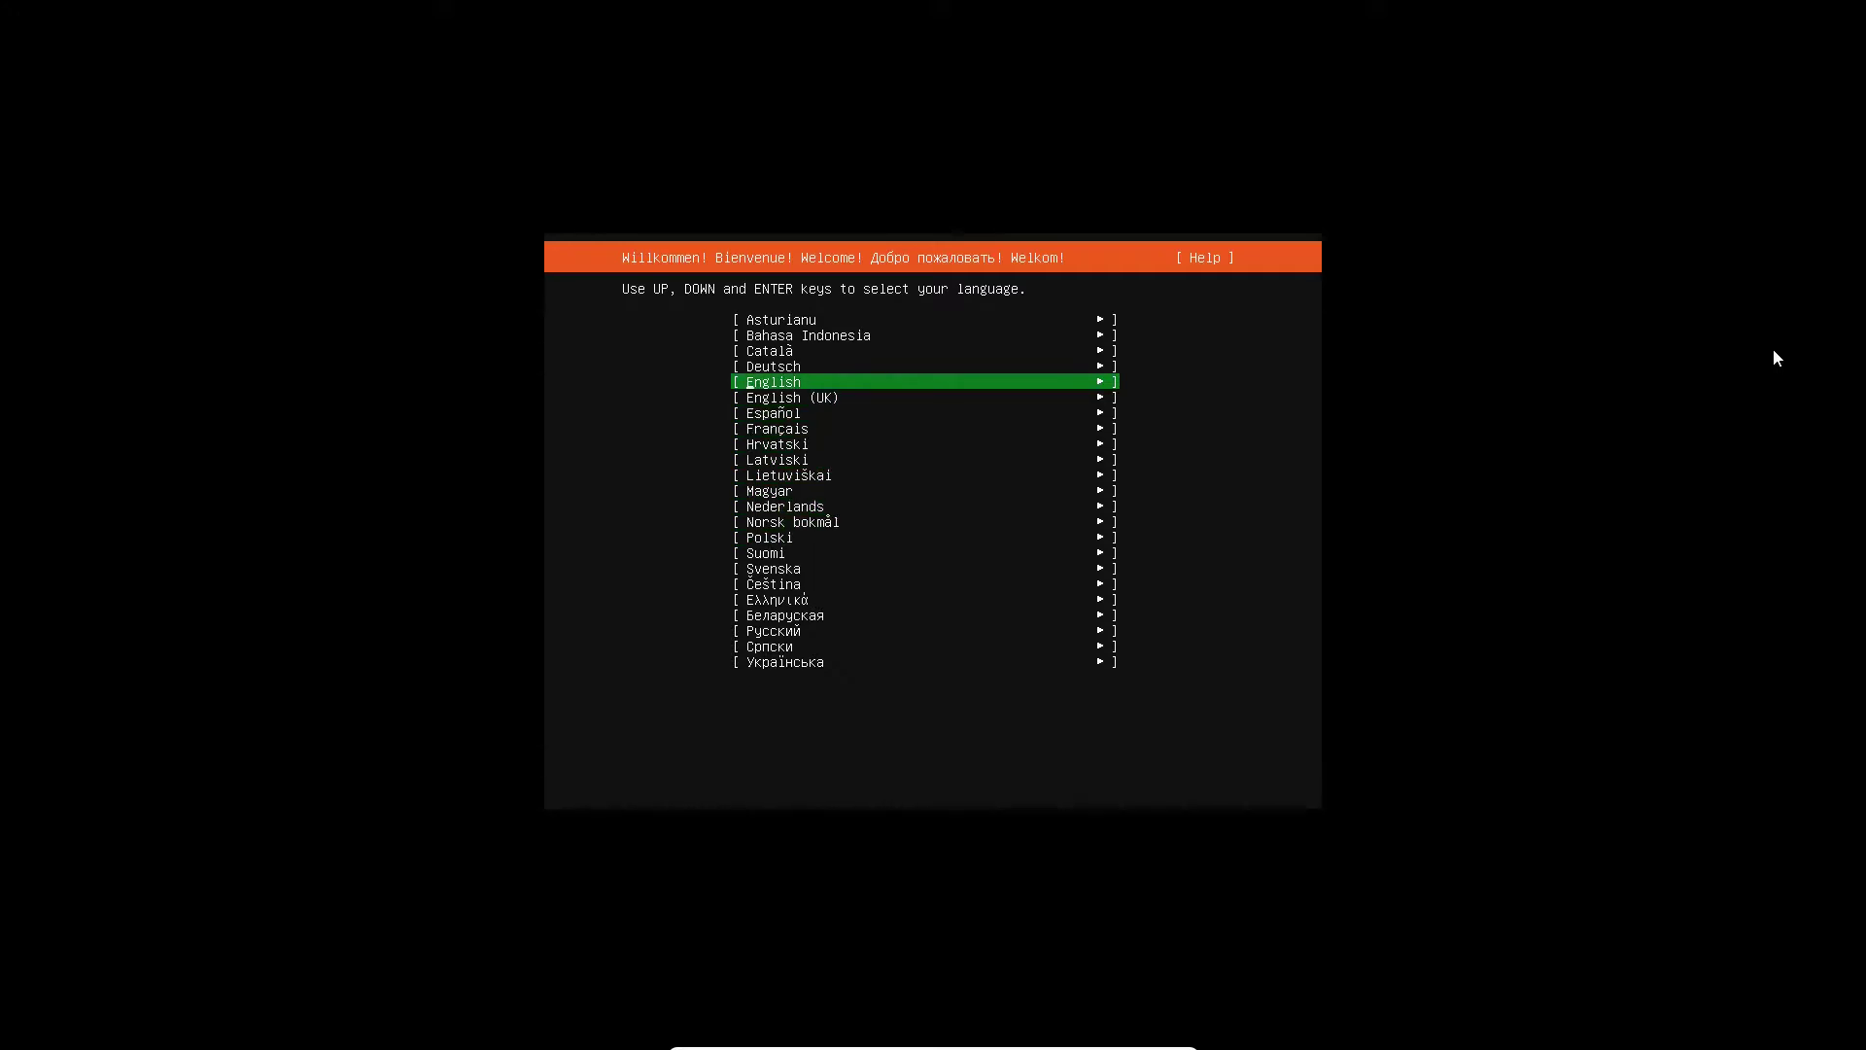
key("Return")
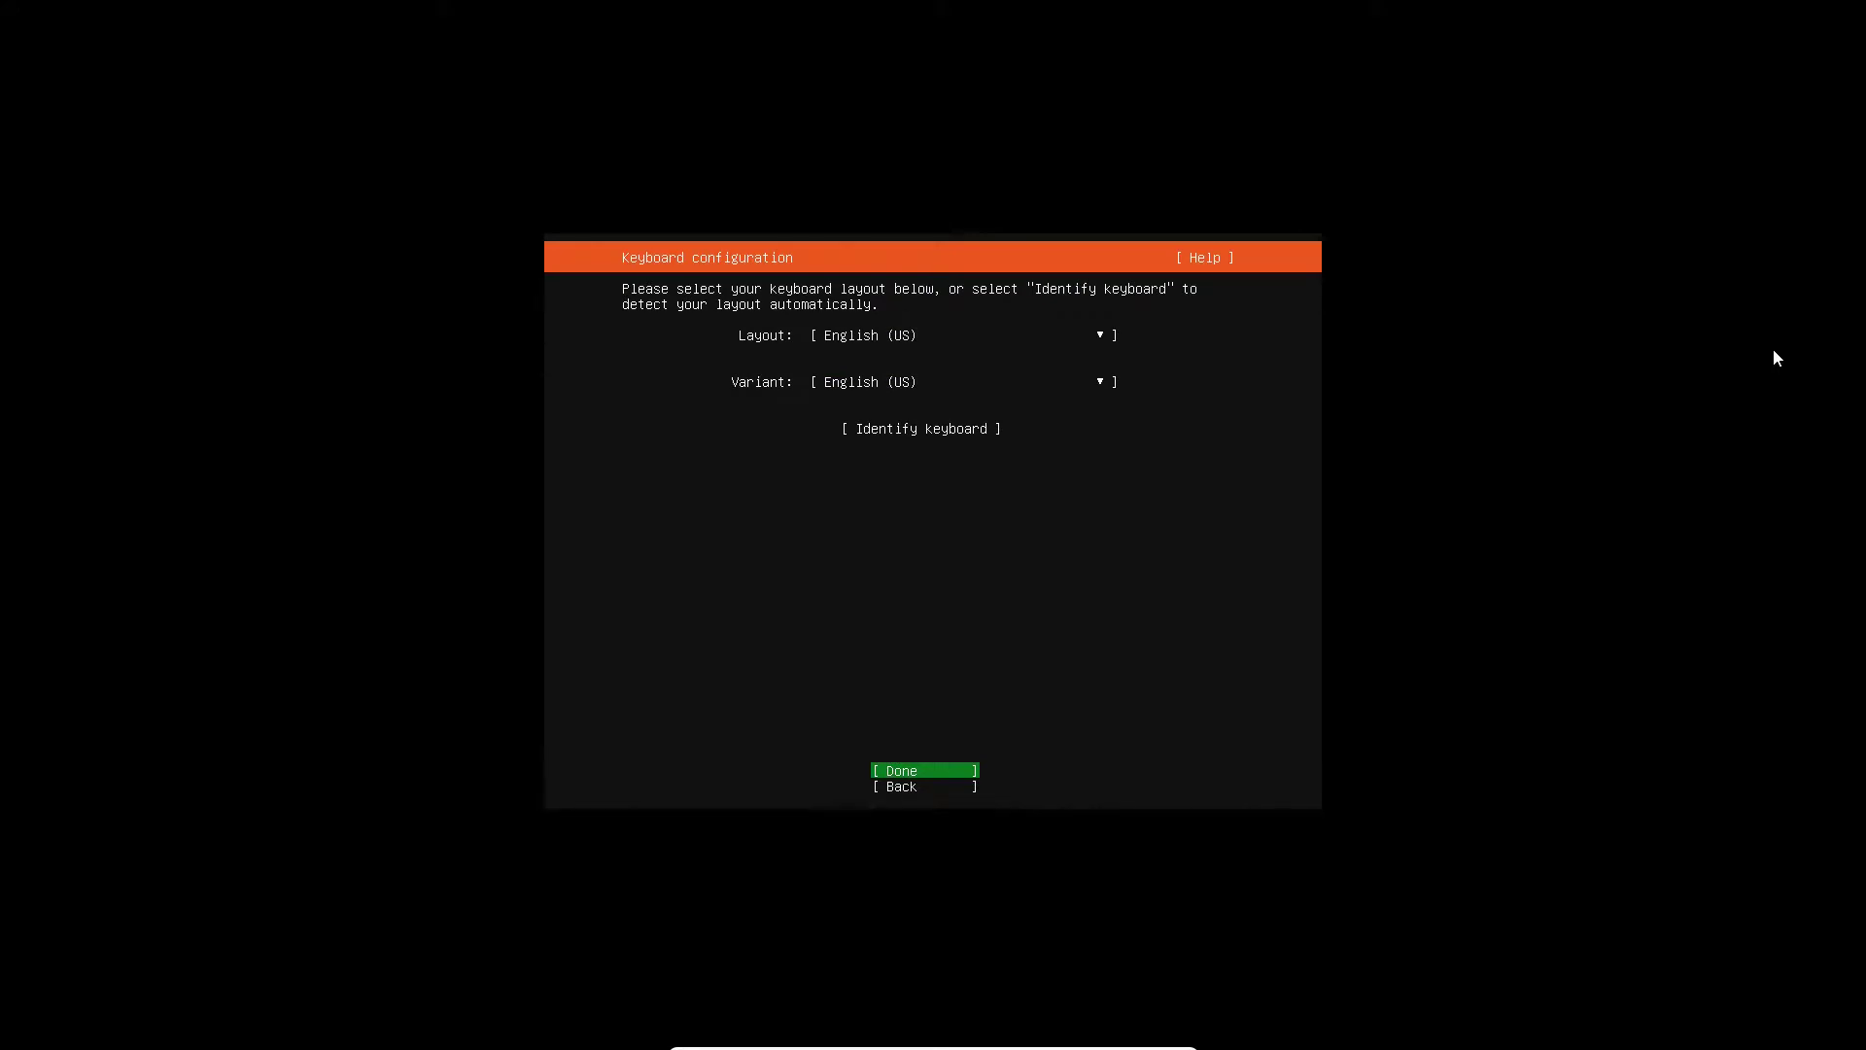
Accept the English (US) keyboard layout and the default DHCP network connection.
key("Up")
key("Up")
key("Down")
key("Down")
key("Return")
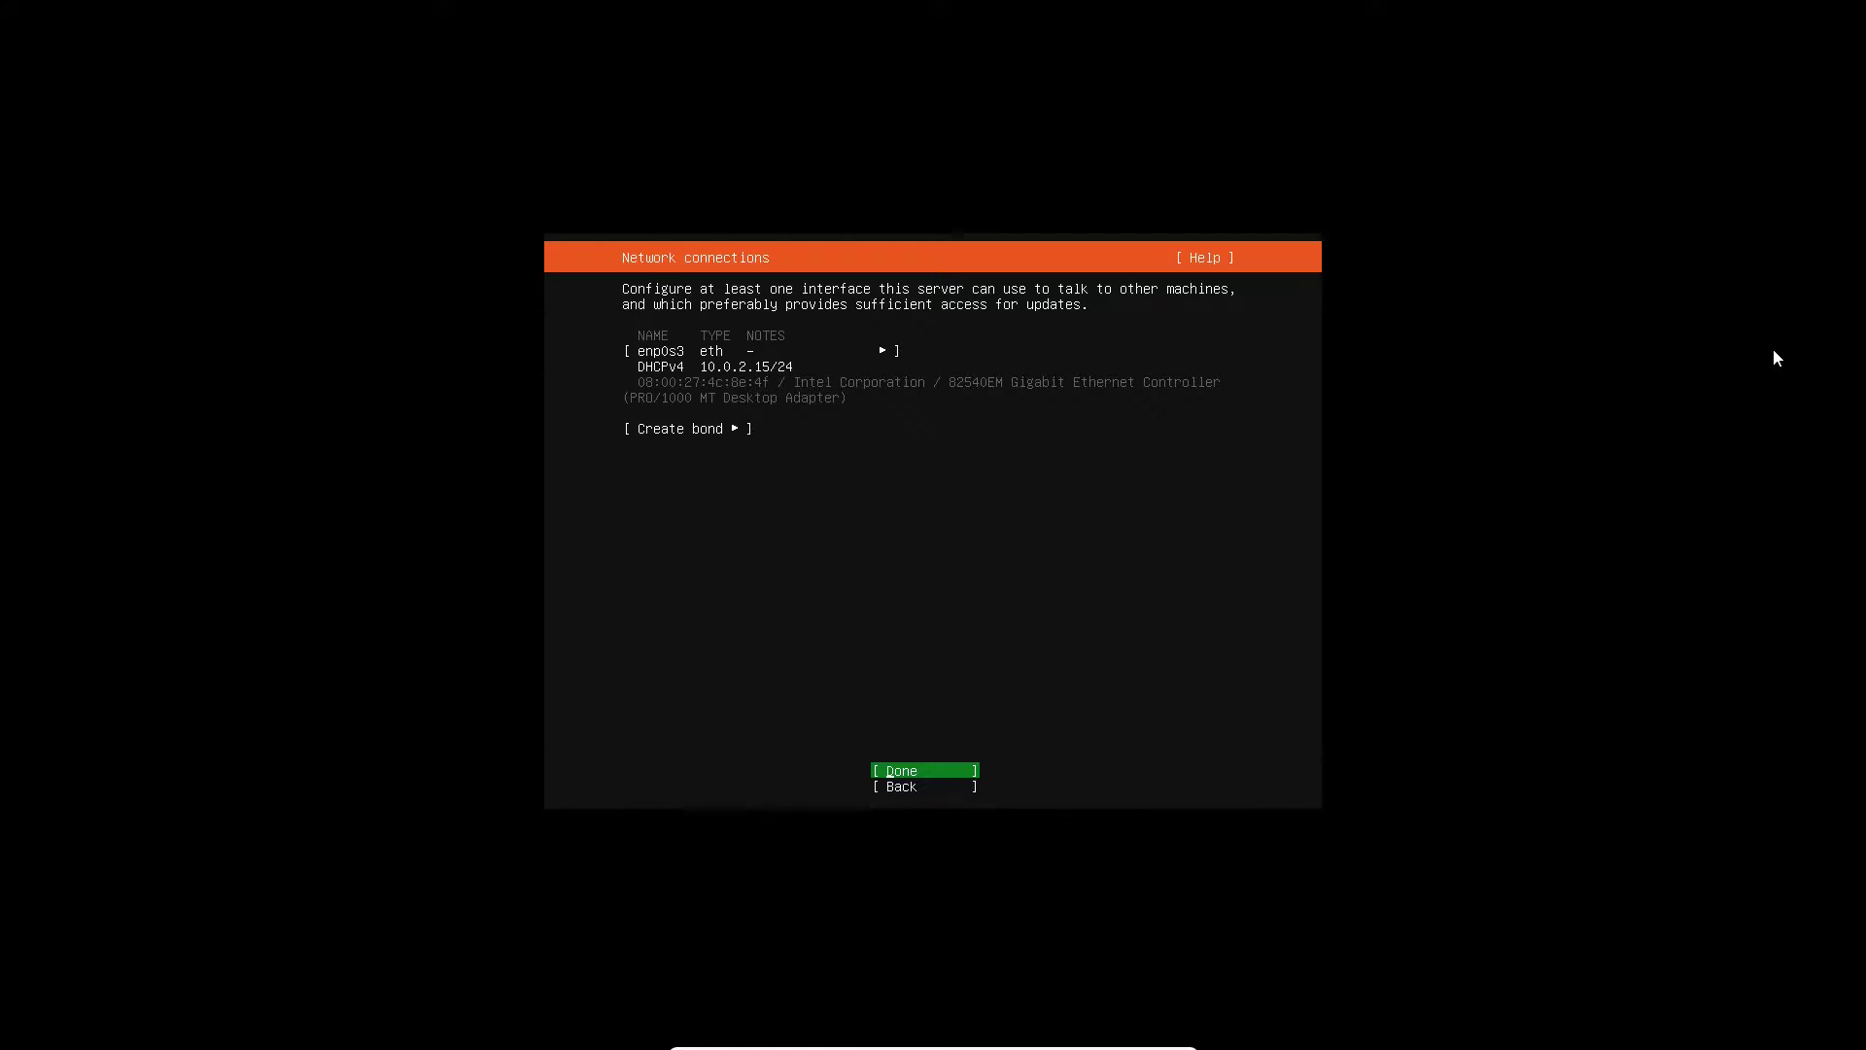
key("Return")
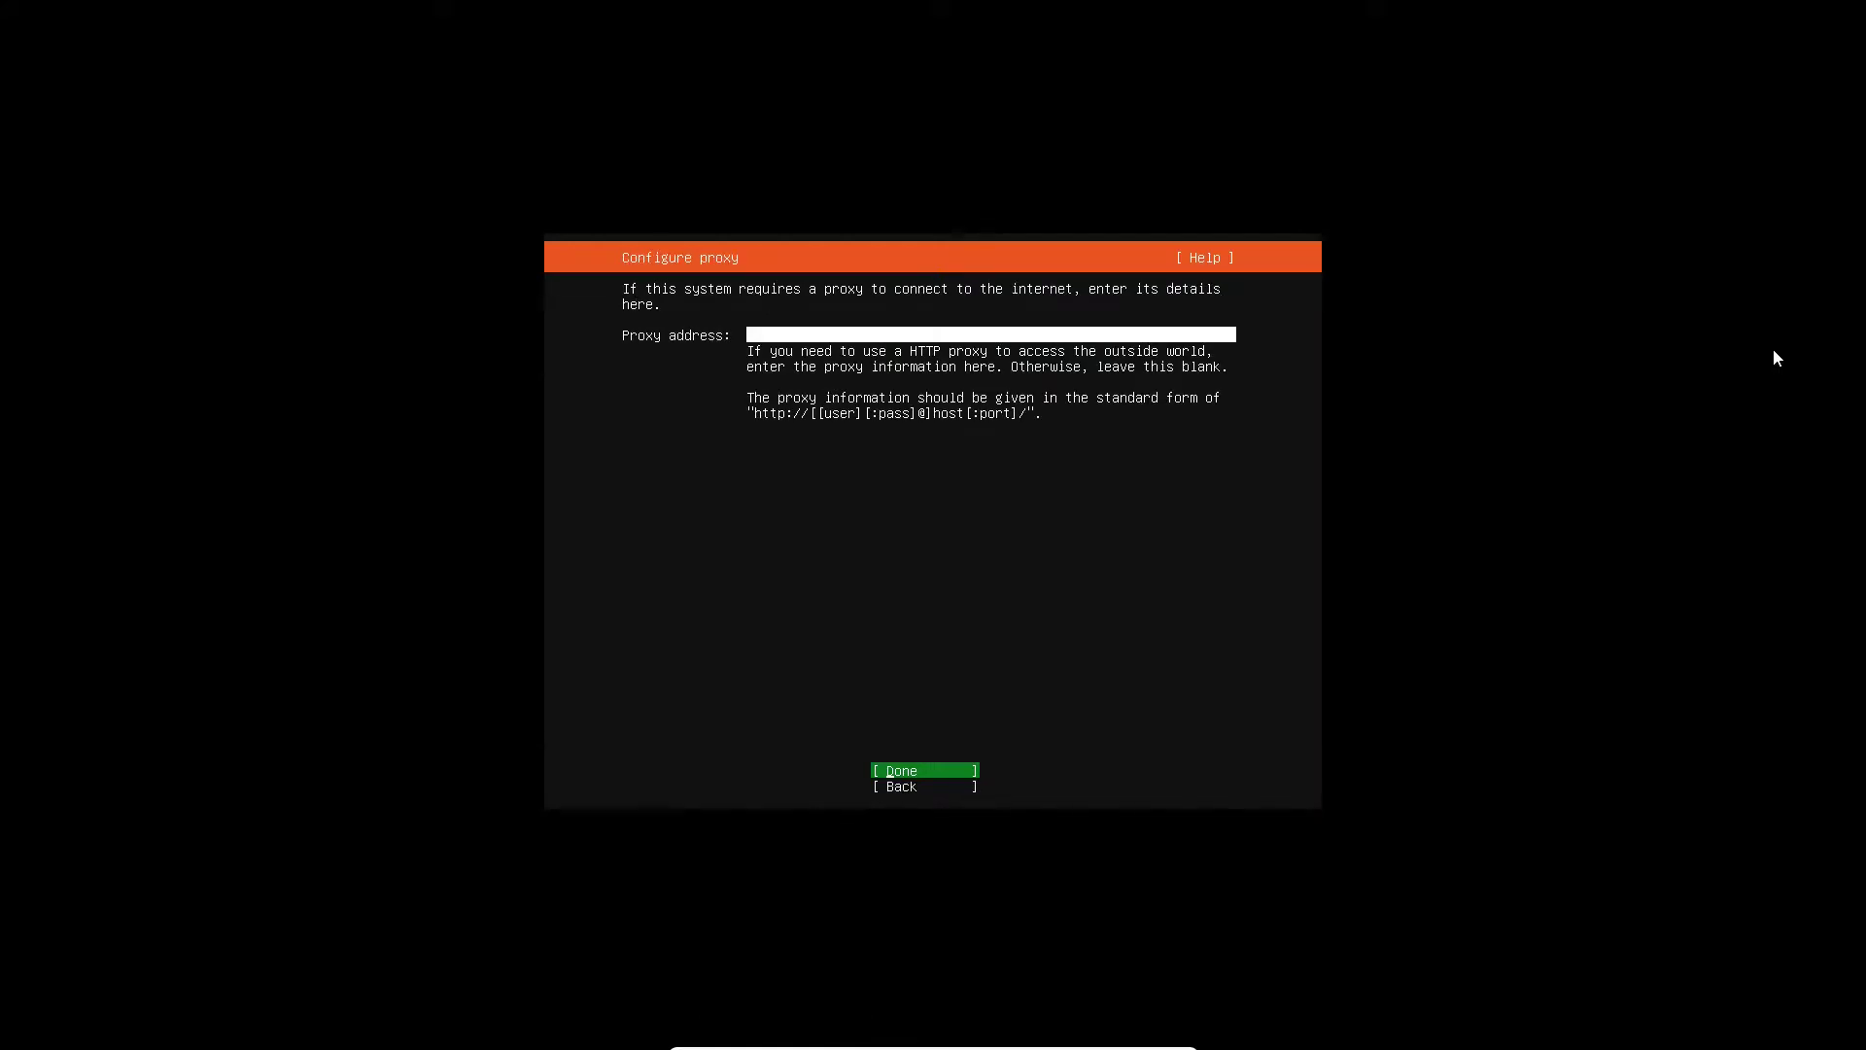
Leave the proxy blank, keep the default mirror, and use the entire disk with LVM.
key("Return")
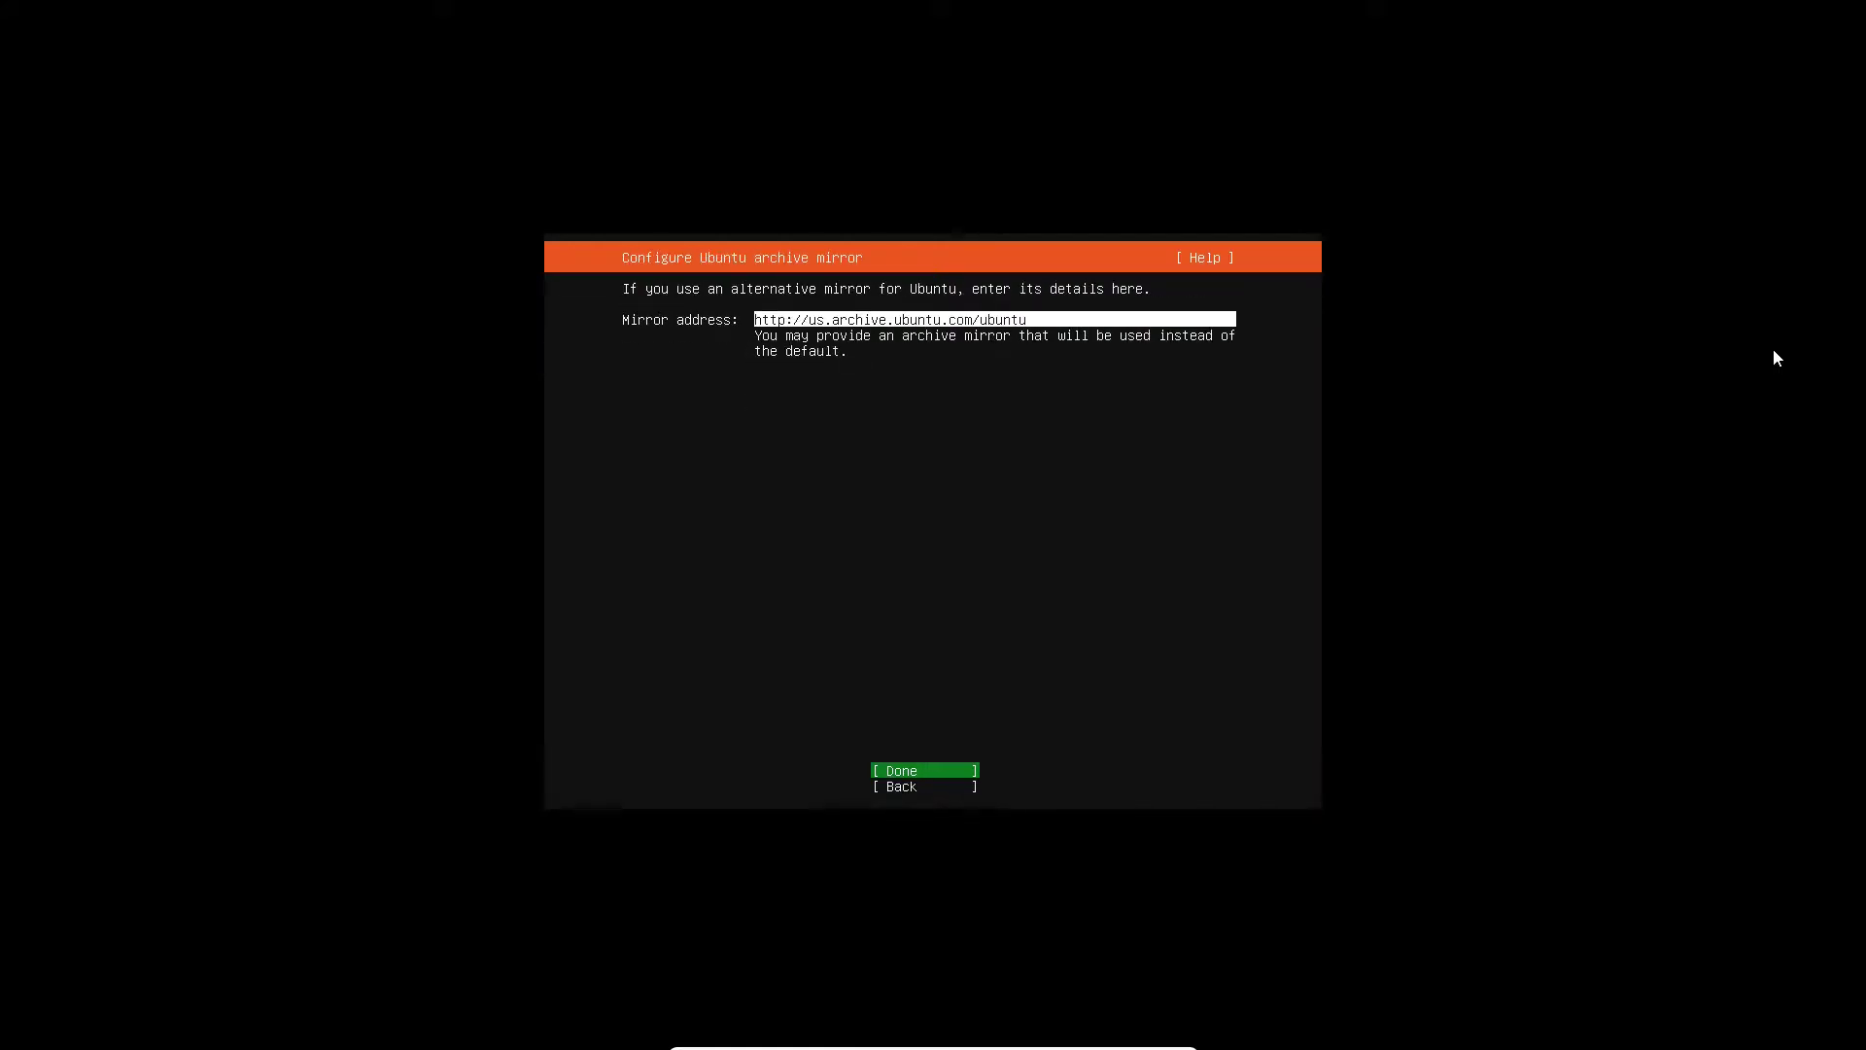
key("Return")
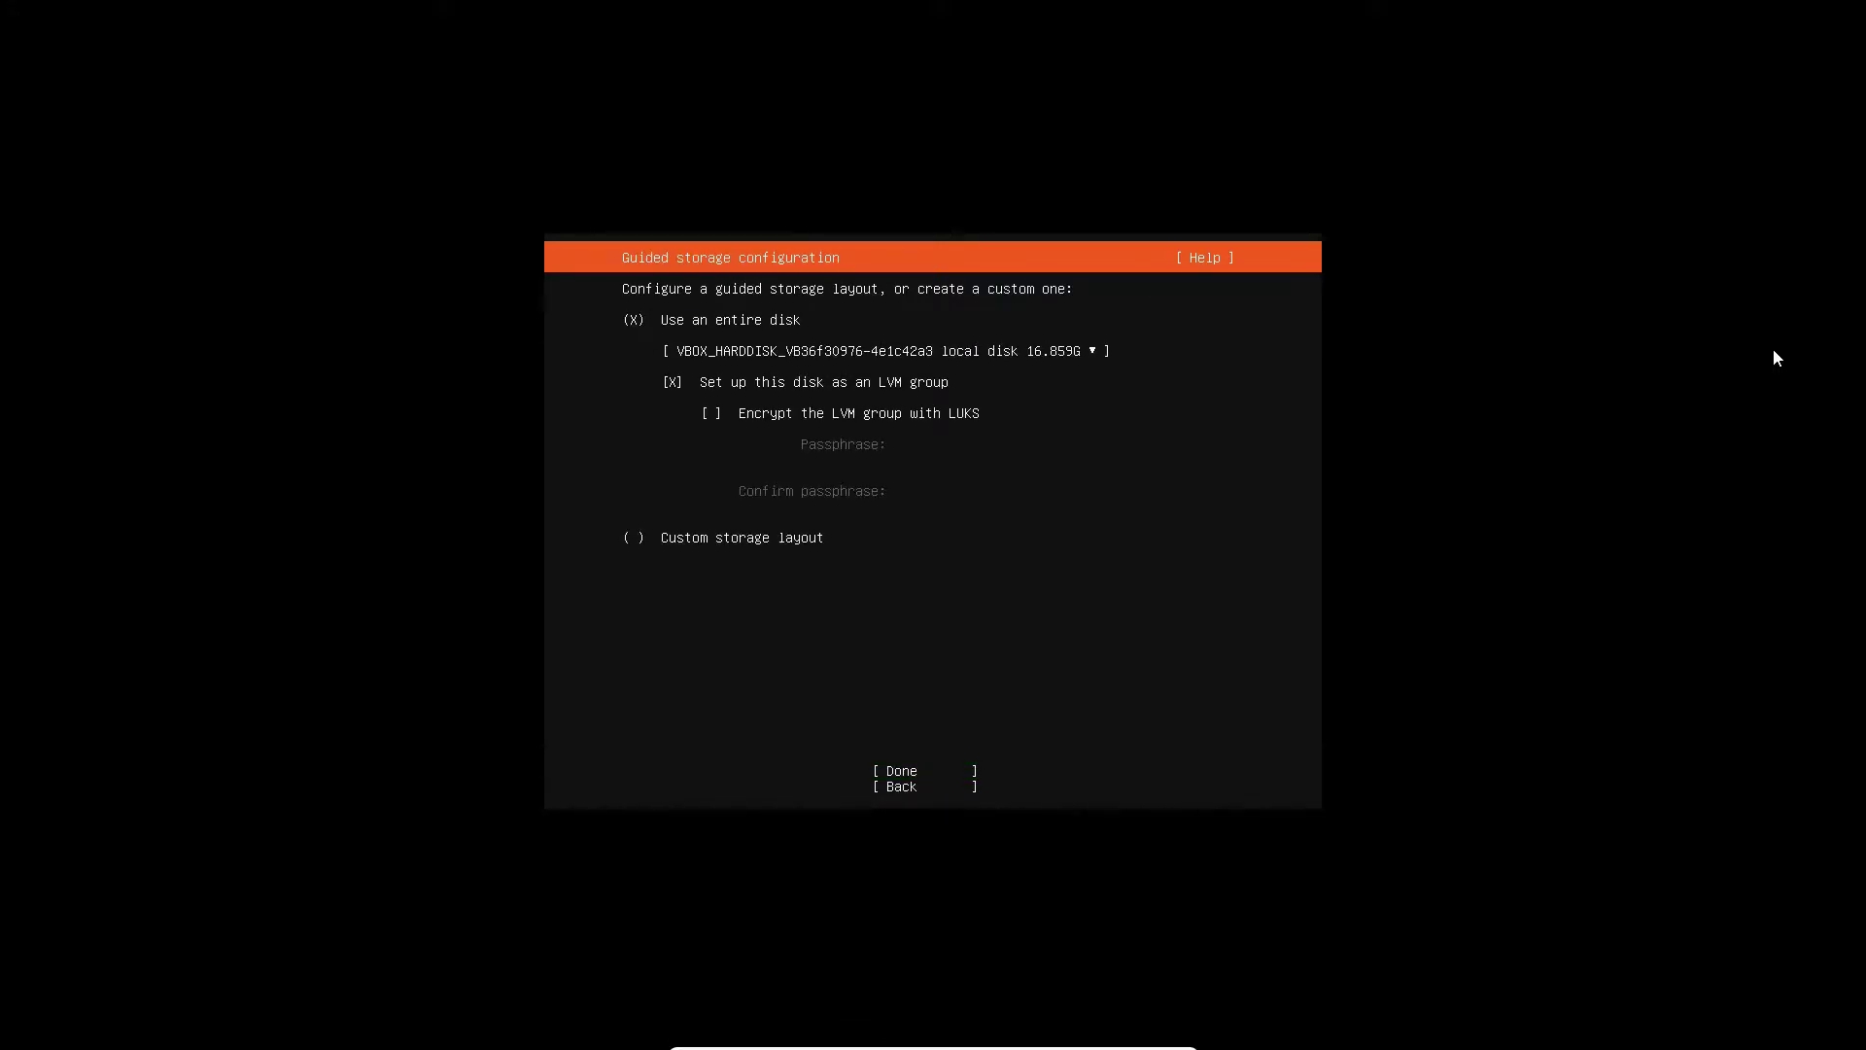
key("Down")
key("Down")
key("Down")
key("Tab")
key("Return")
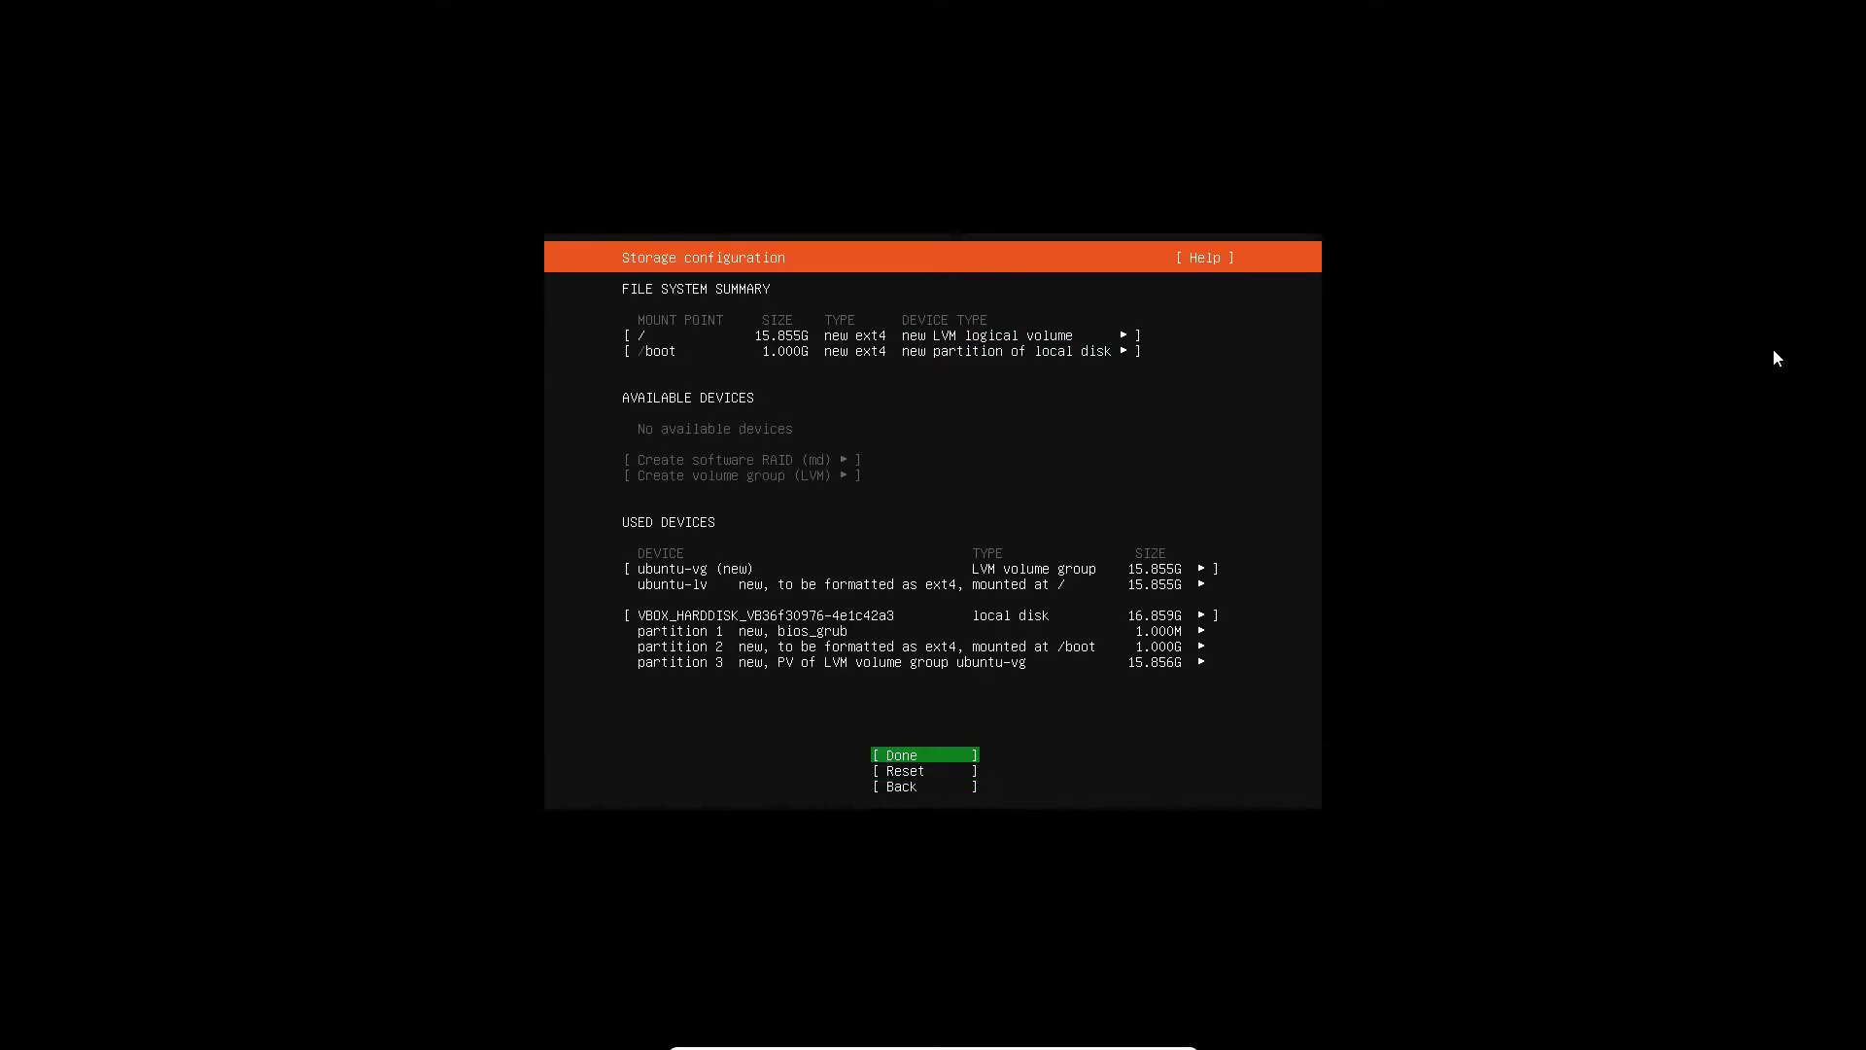
key("Return")
key("Down")
Confirm disk formatting, then enter the user's name, server name, username and password twice.
key("Return")
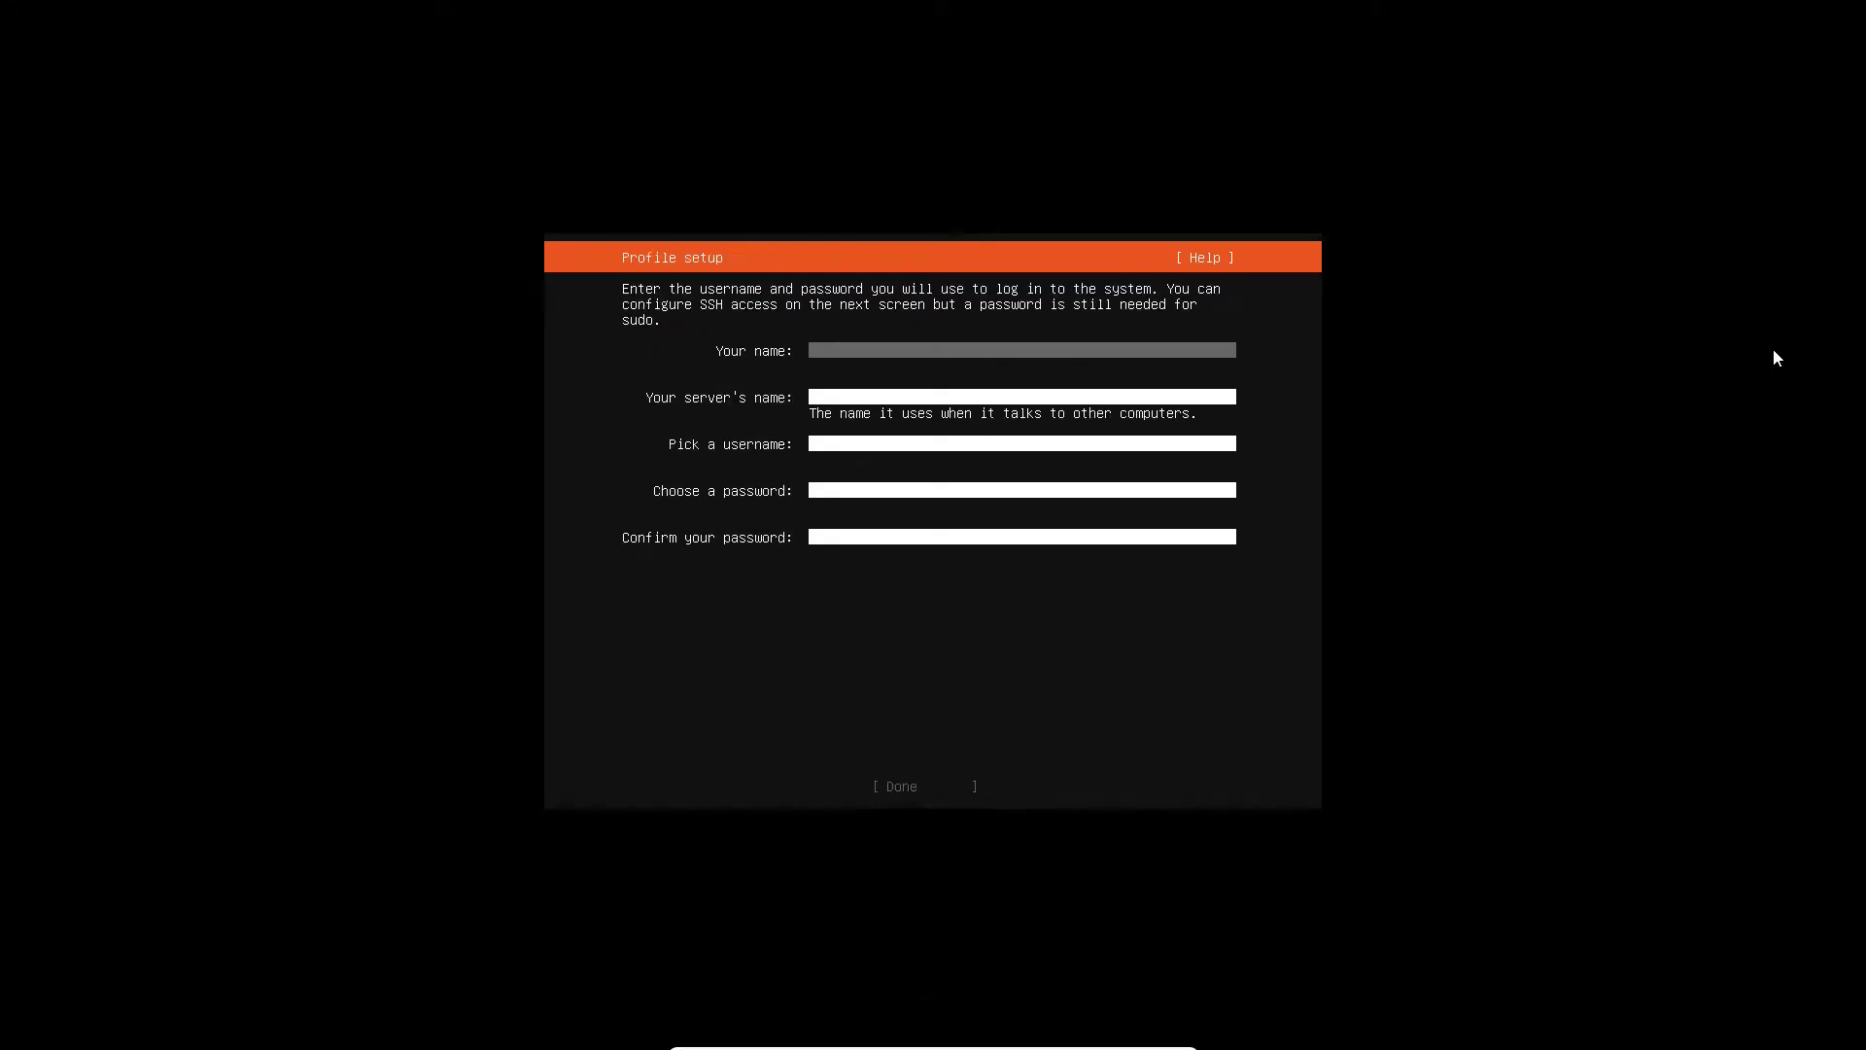
type("Puky")
key("Tab")
type("p")
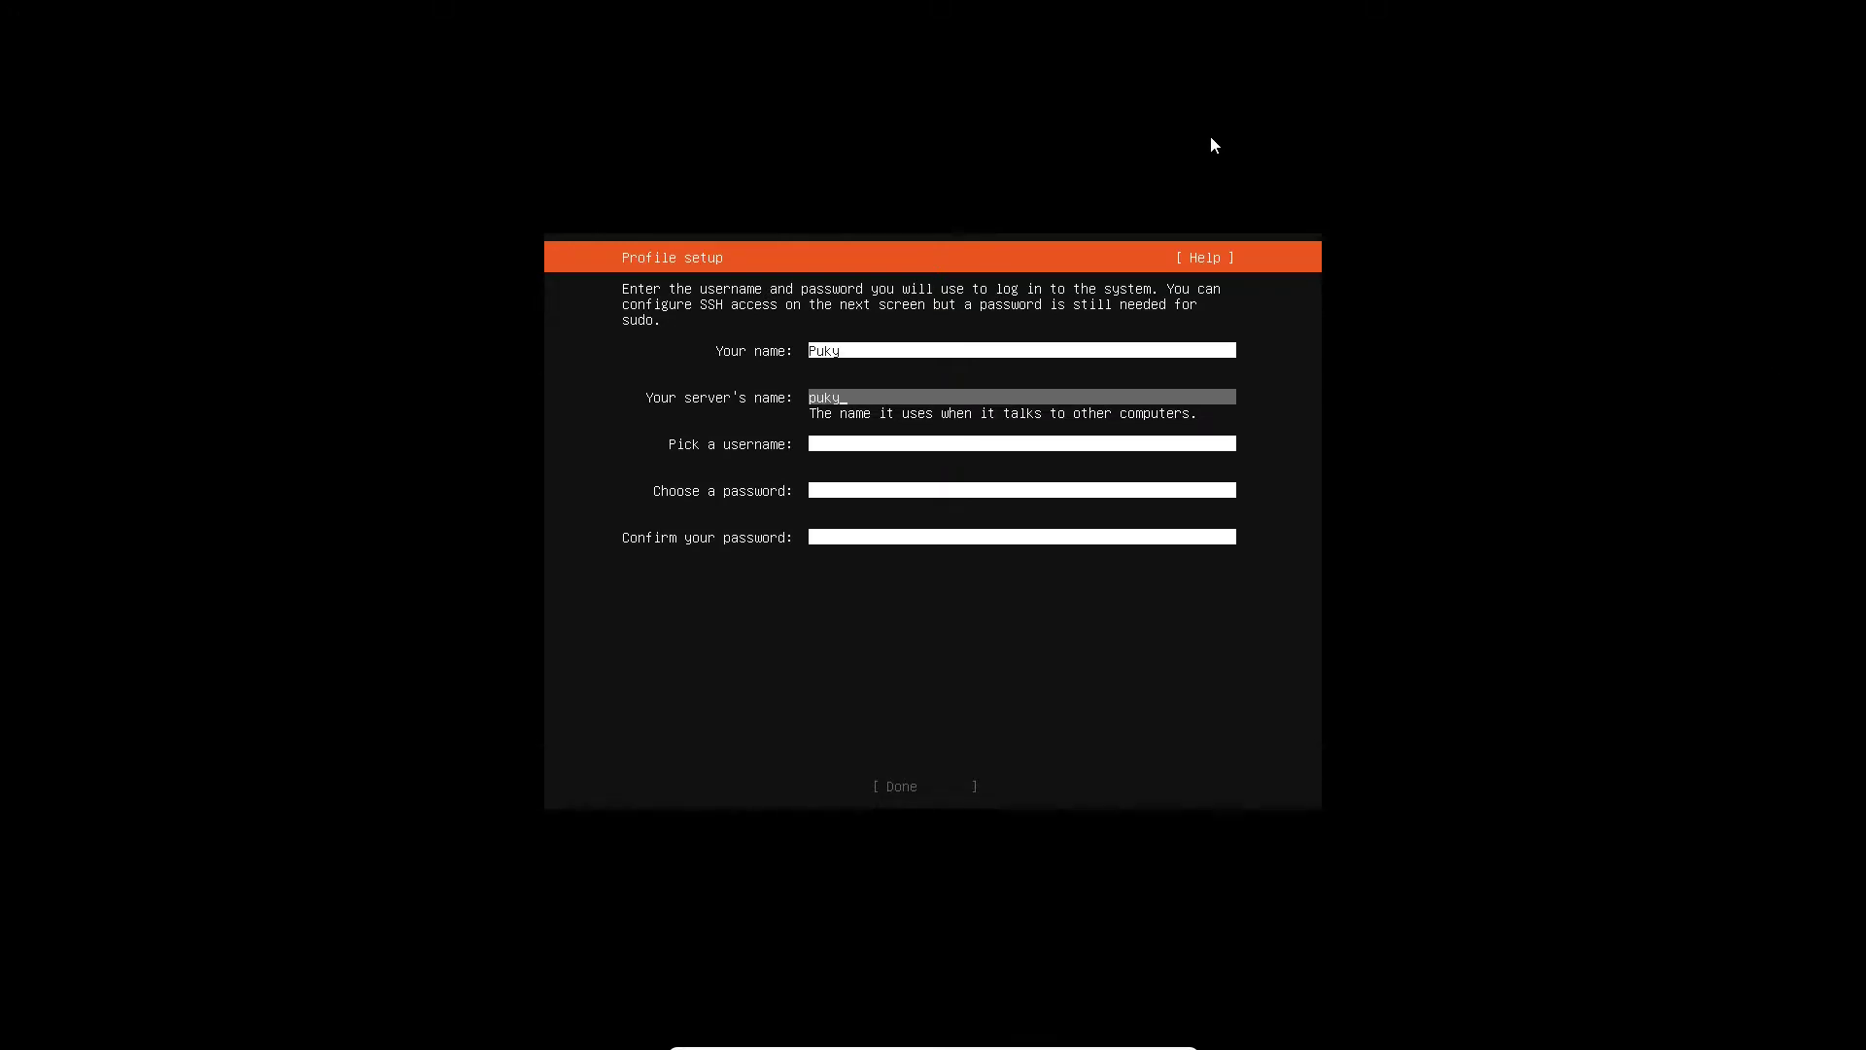
type("ukyserver")
key("Tab")
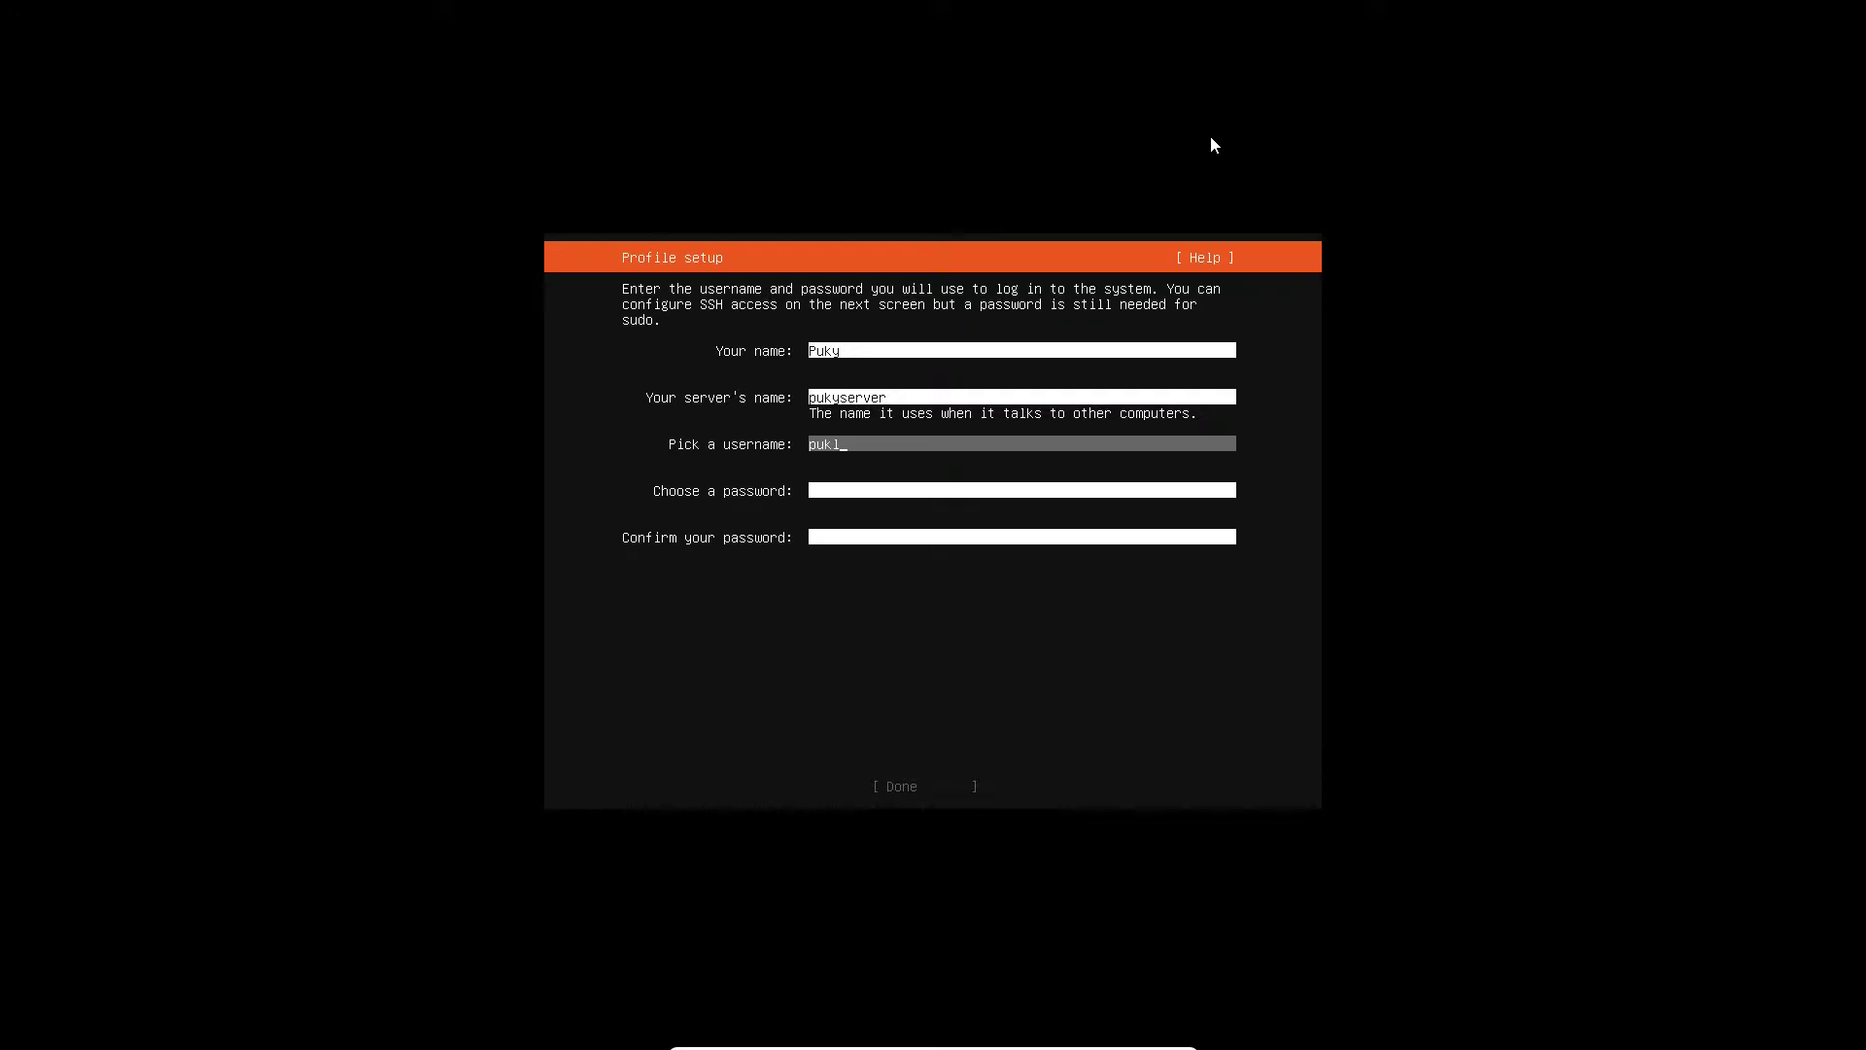
type("puky")
key("Tab")
type("****")
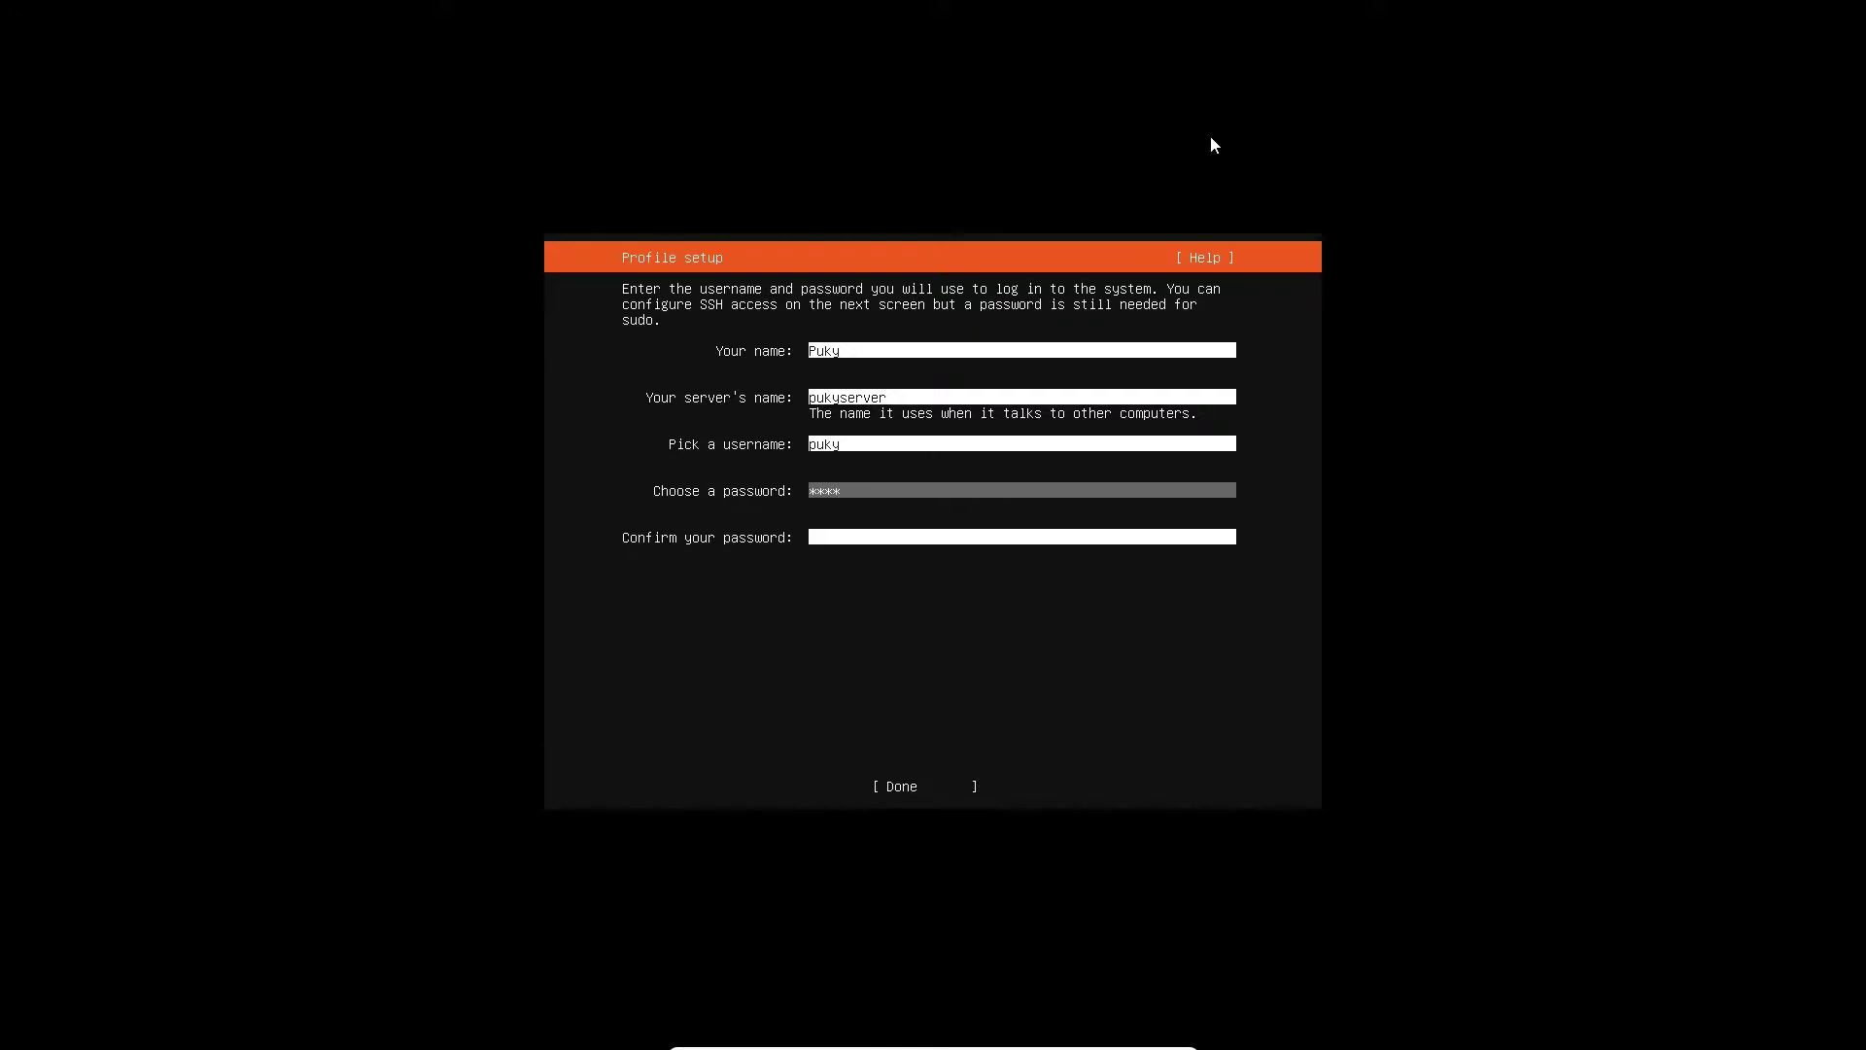
key("Tab")
type("****")
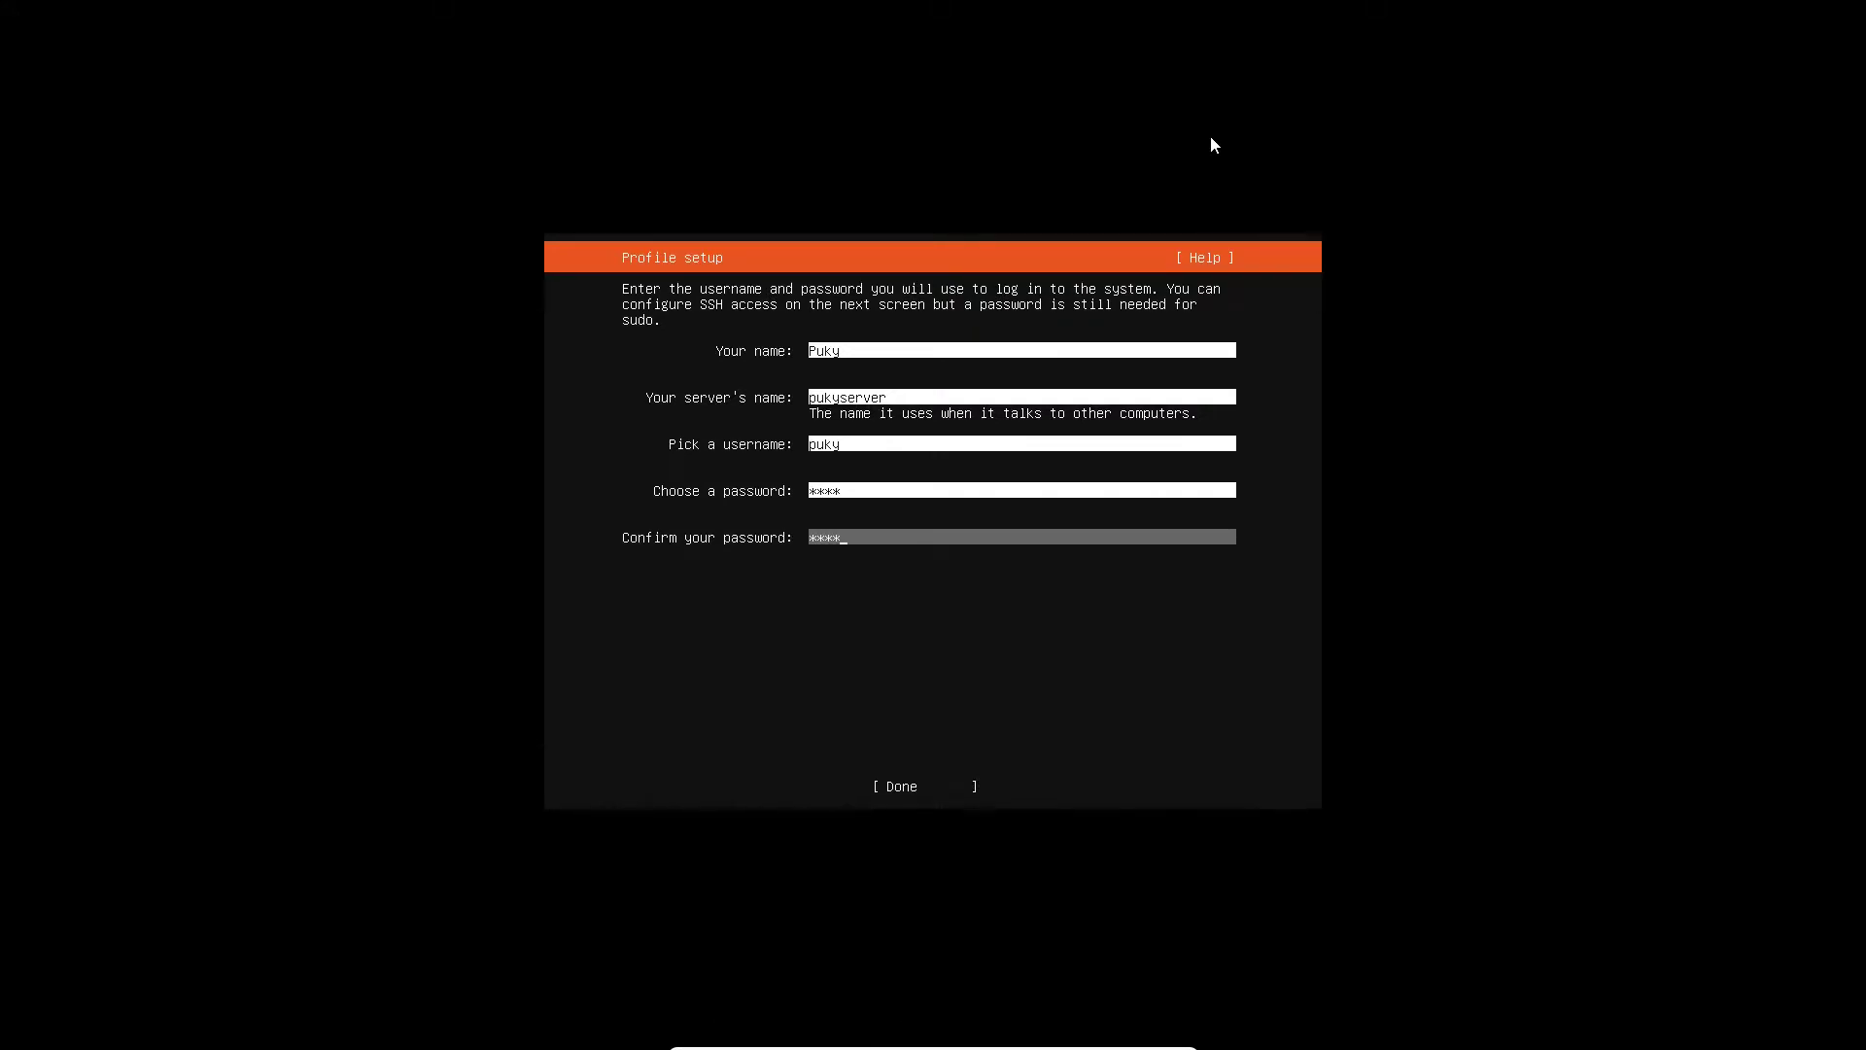
key("Tab")
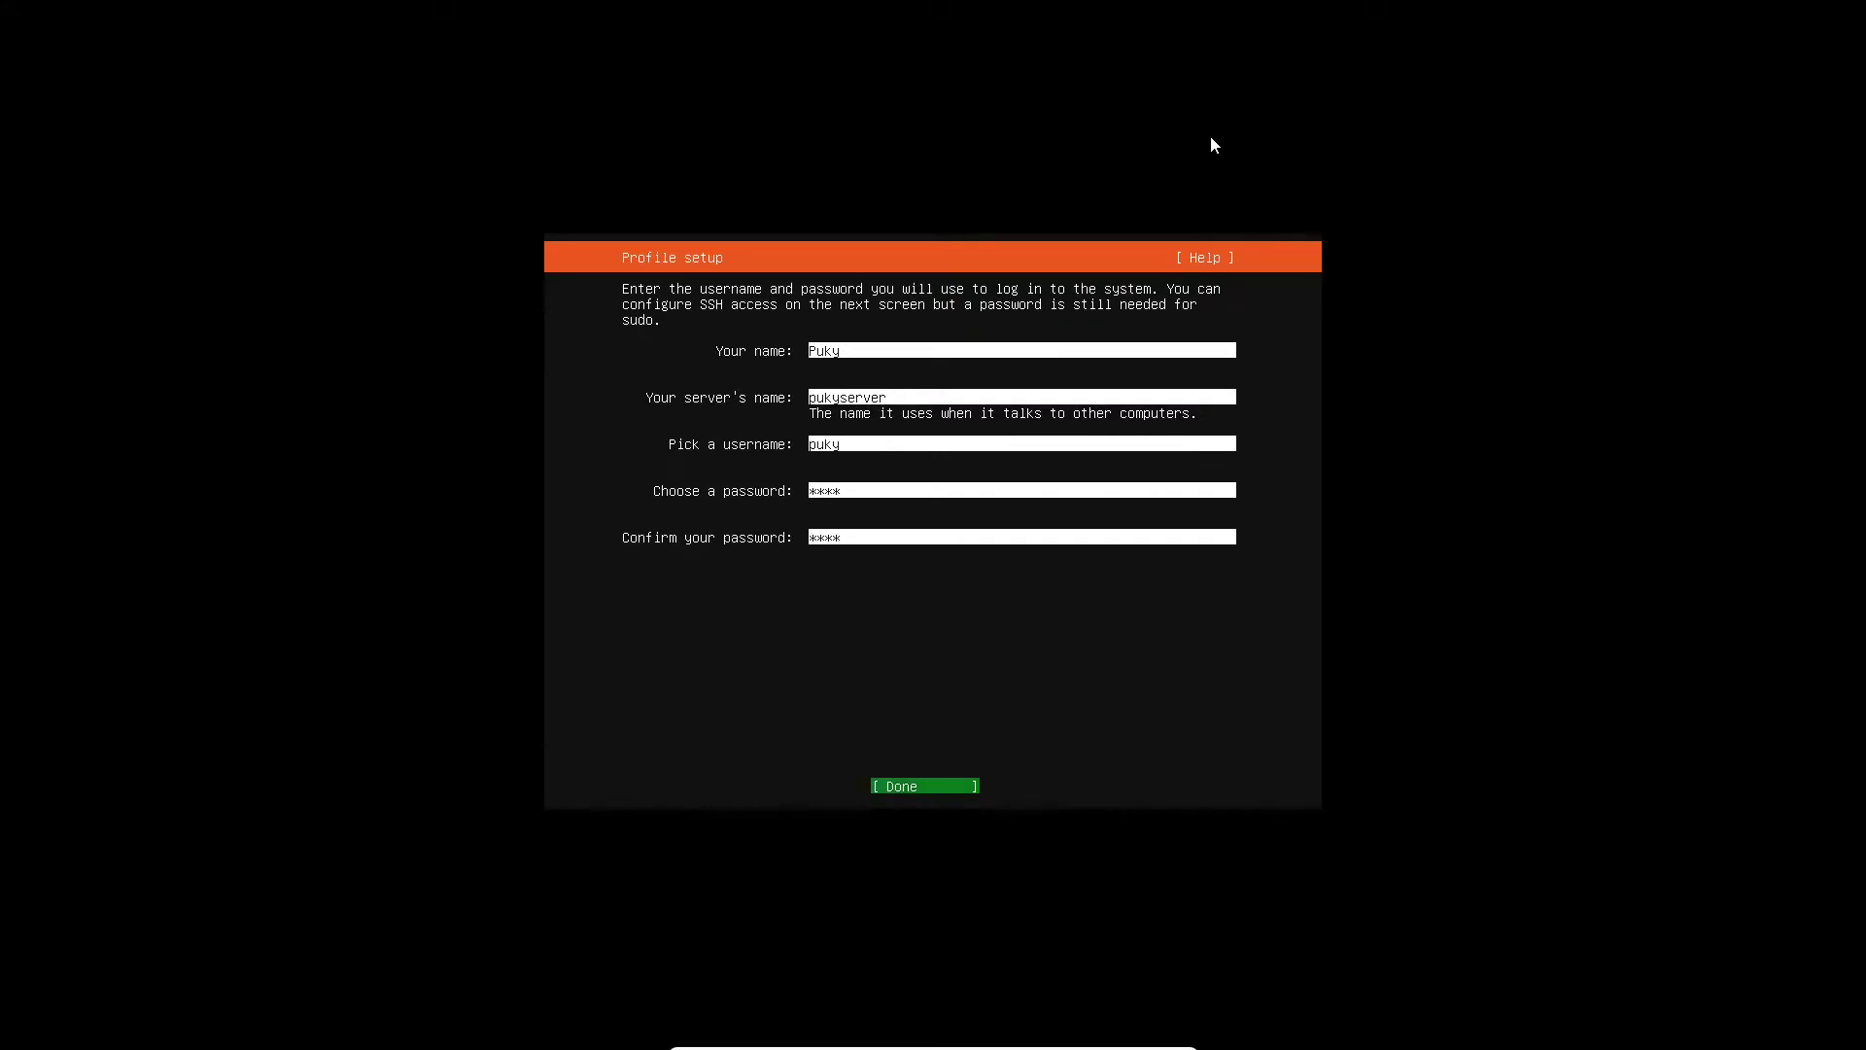
key("Return")
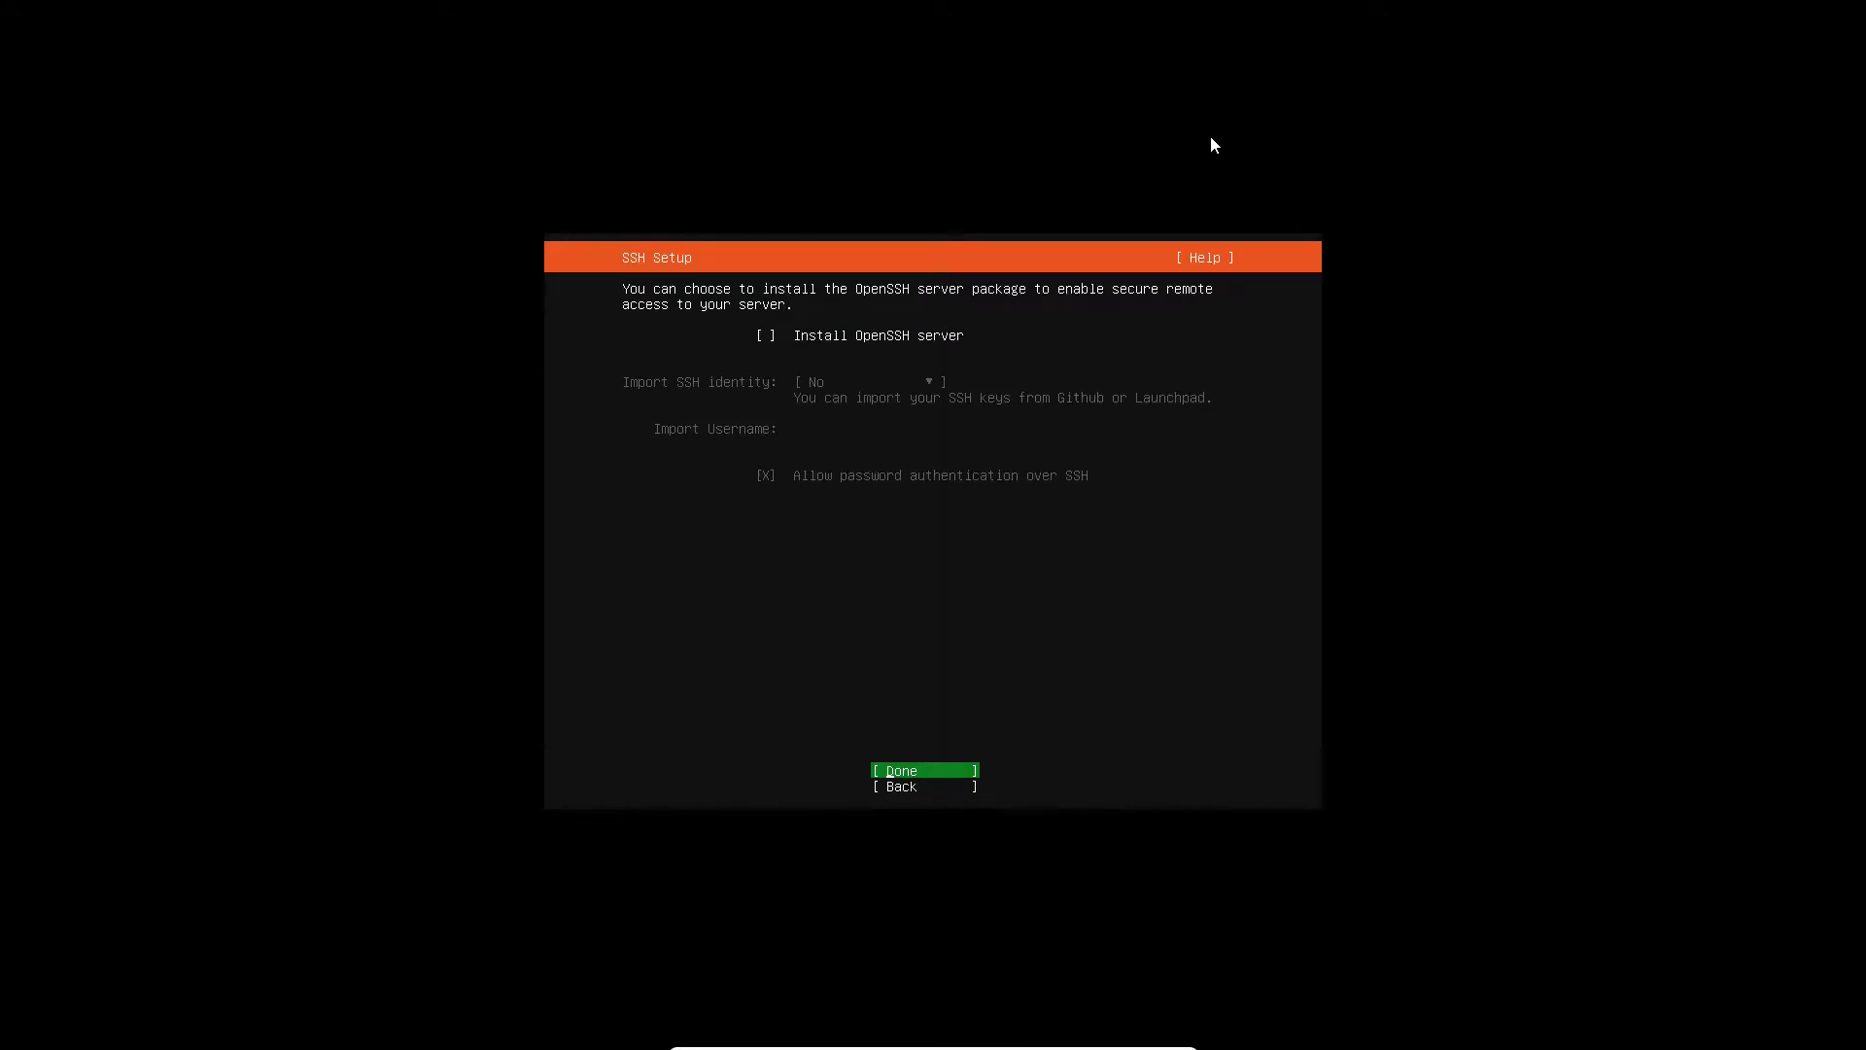
Skip OpenSSH setup and all featured server snaps, then start the installation.
key("Return")
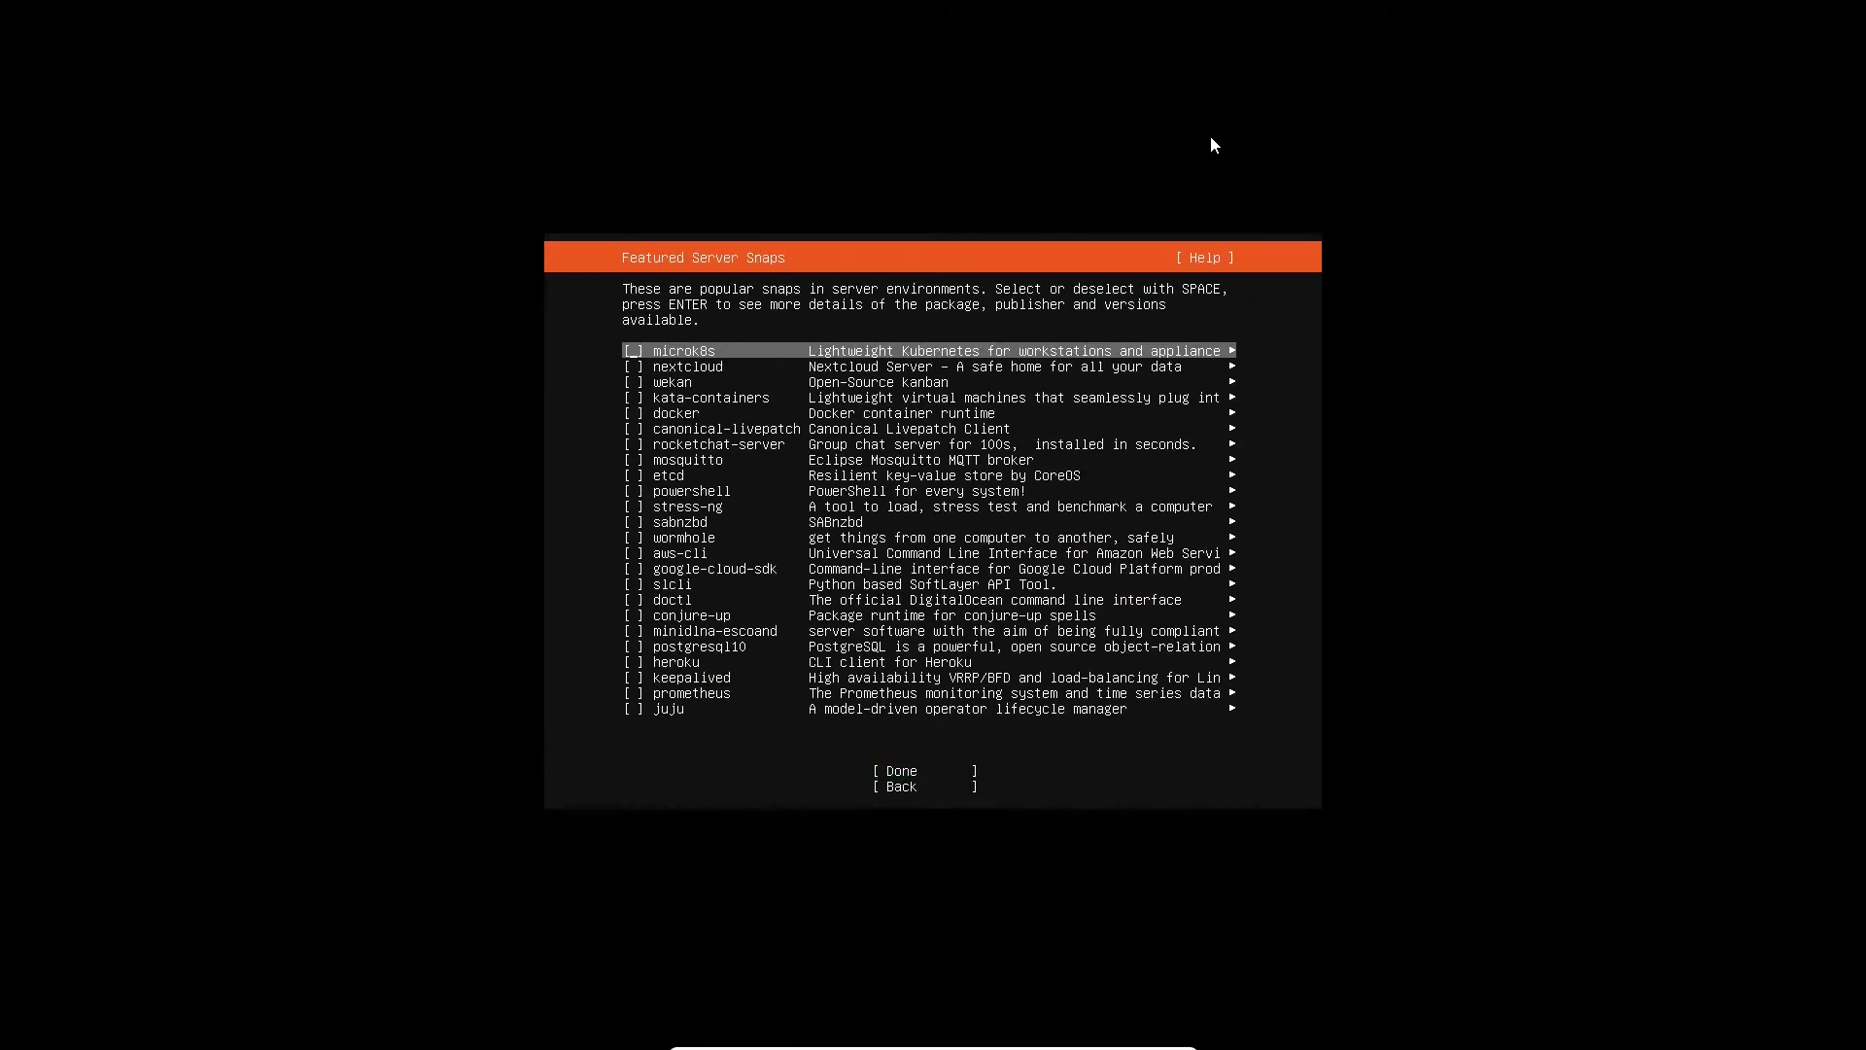
key("Down")
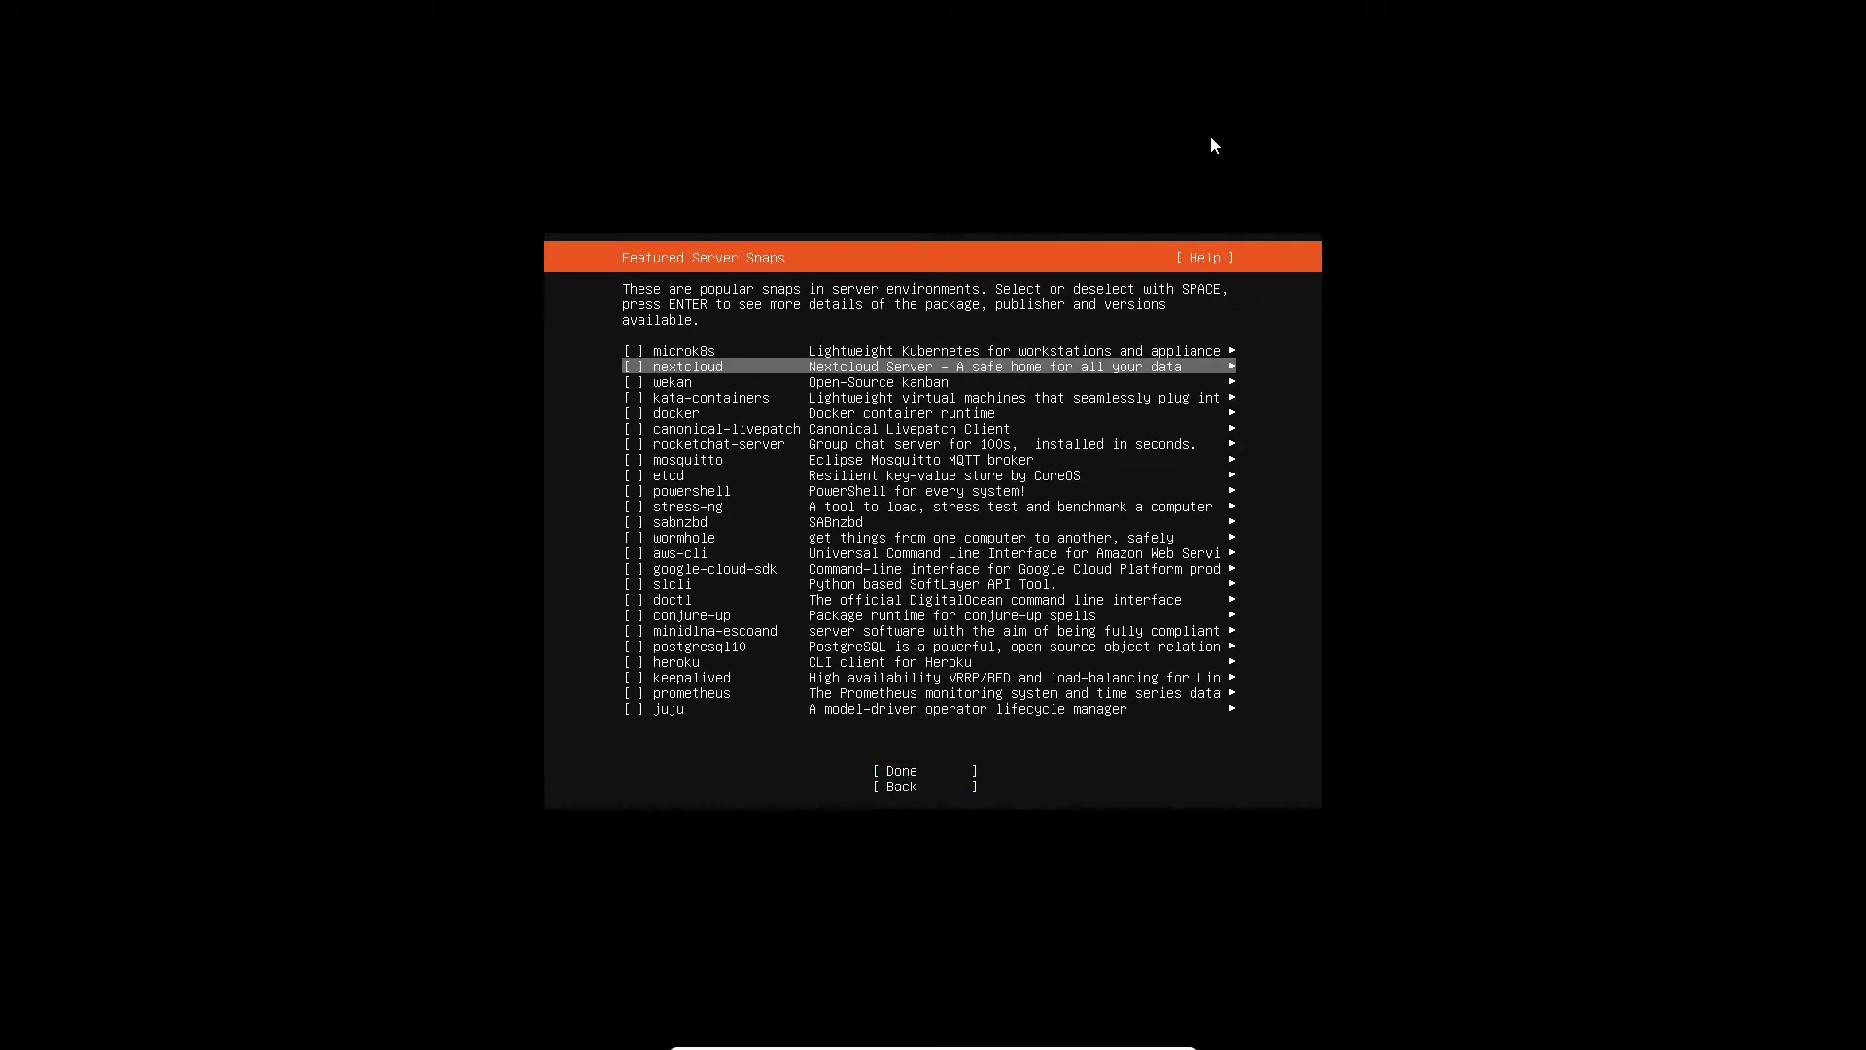
key("Down")
key("Down")
key("Down")
key("Down")
key("Down")
key("Down")
key("Down")
key("Down")
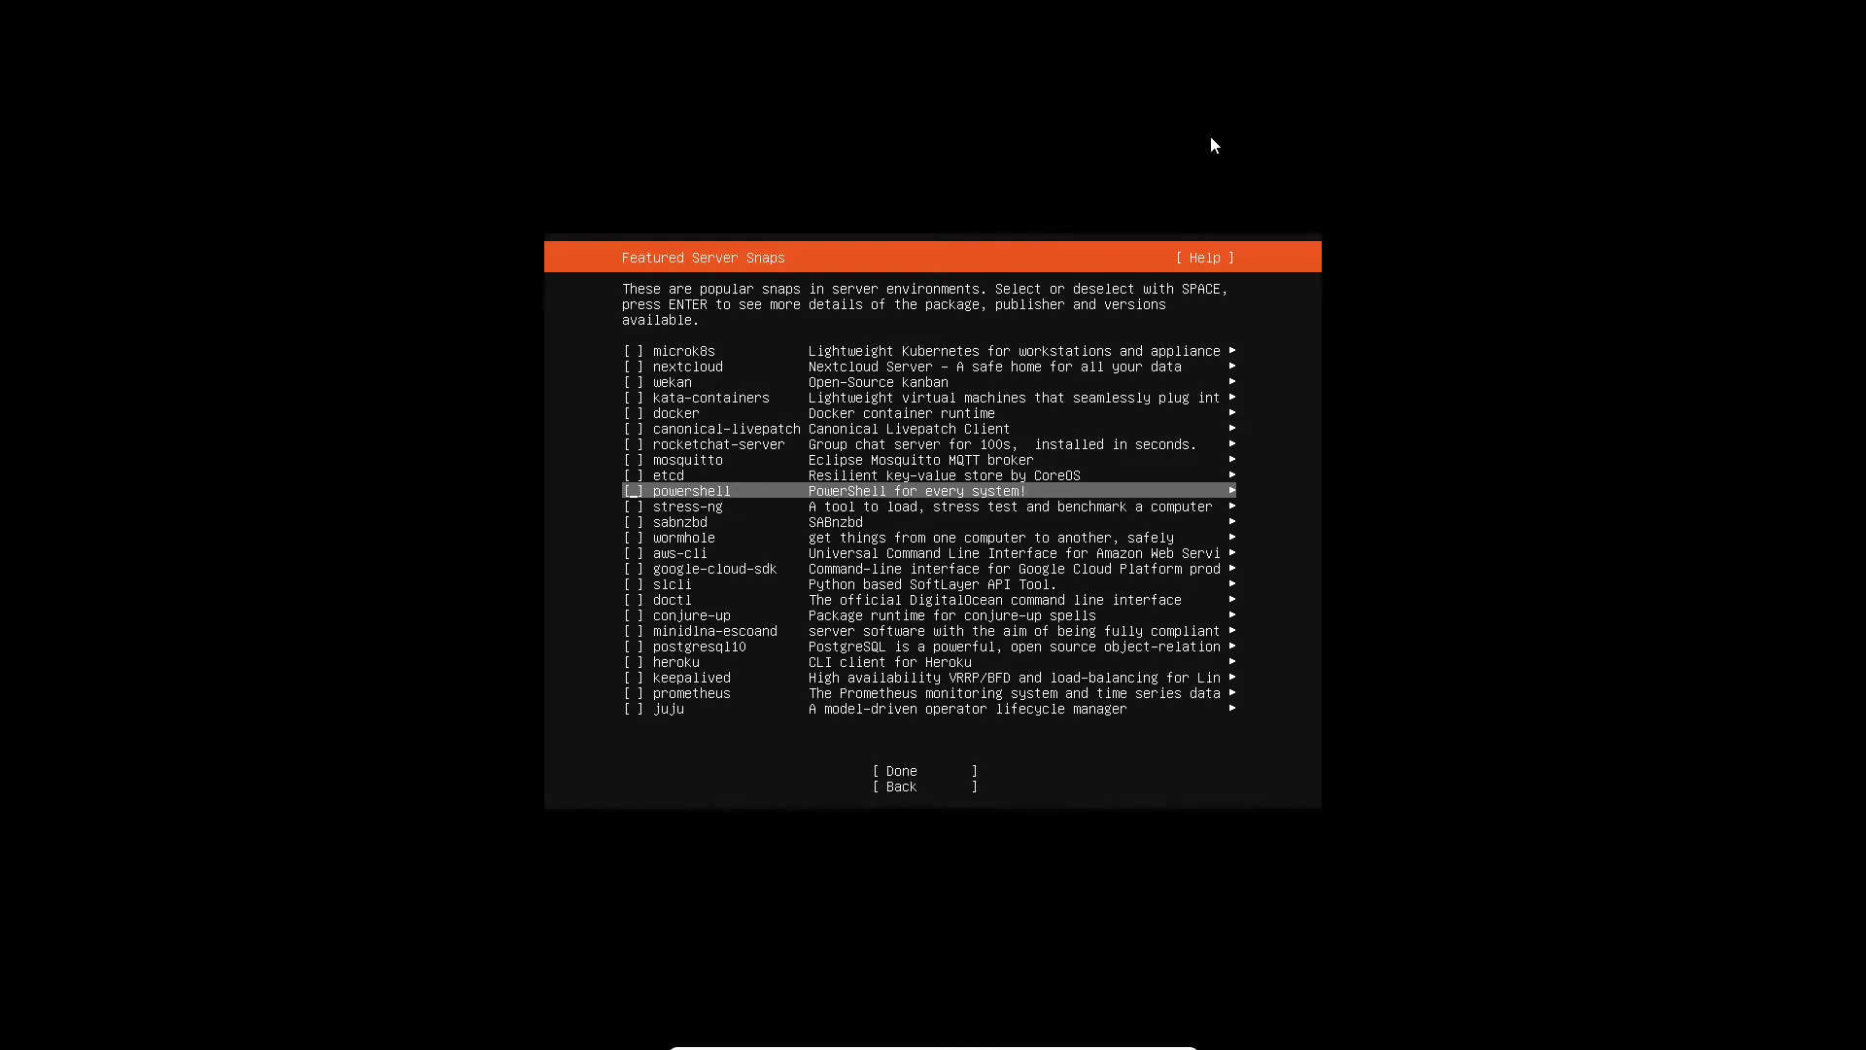
key("Down")
key("Down")
key("Down")
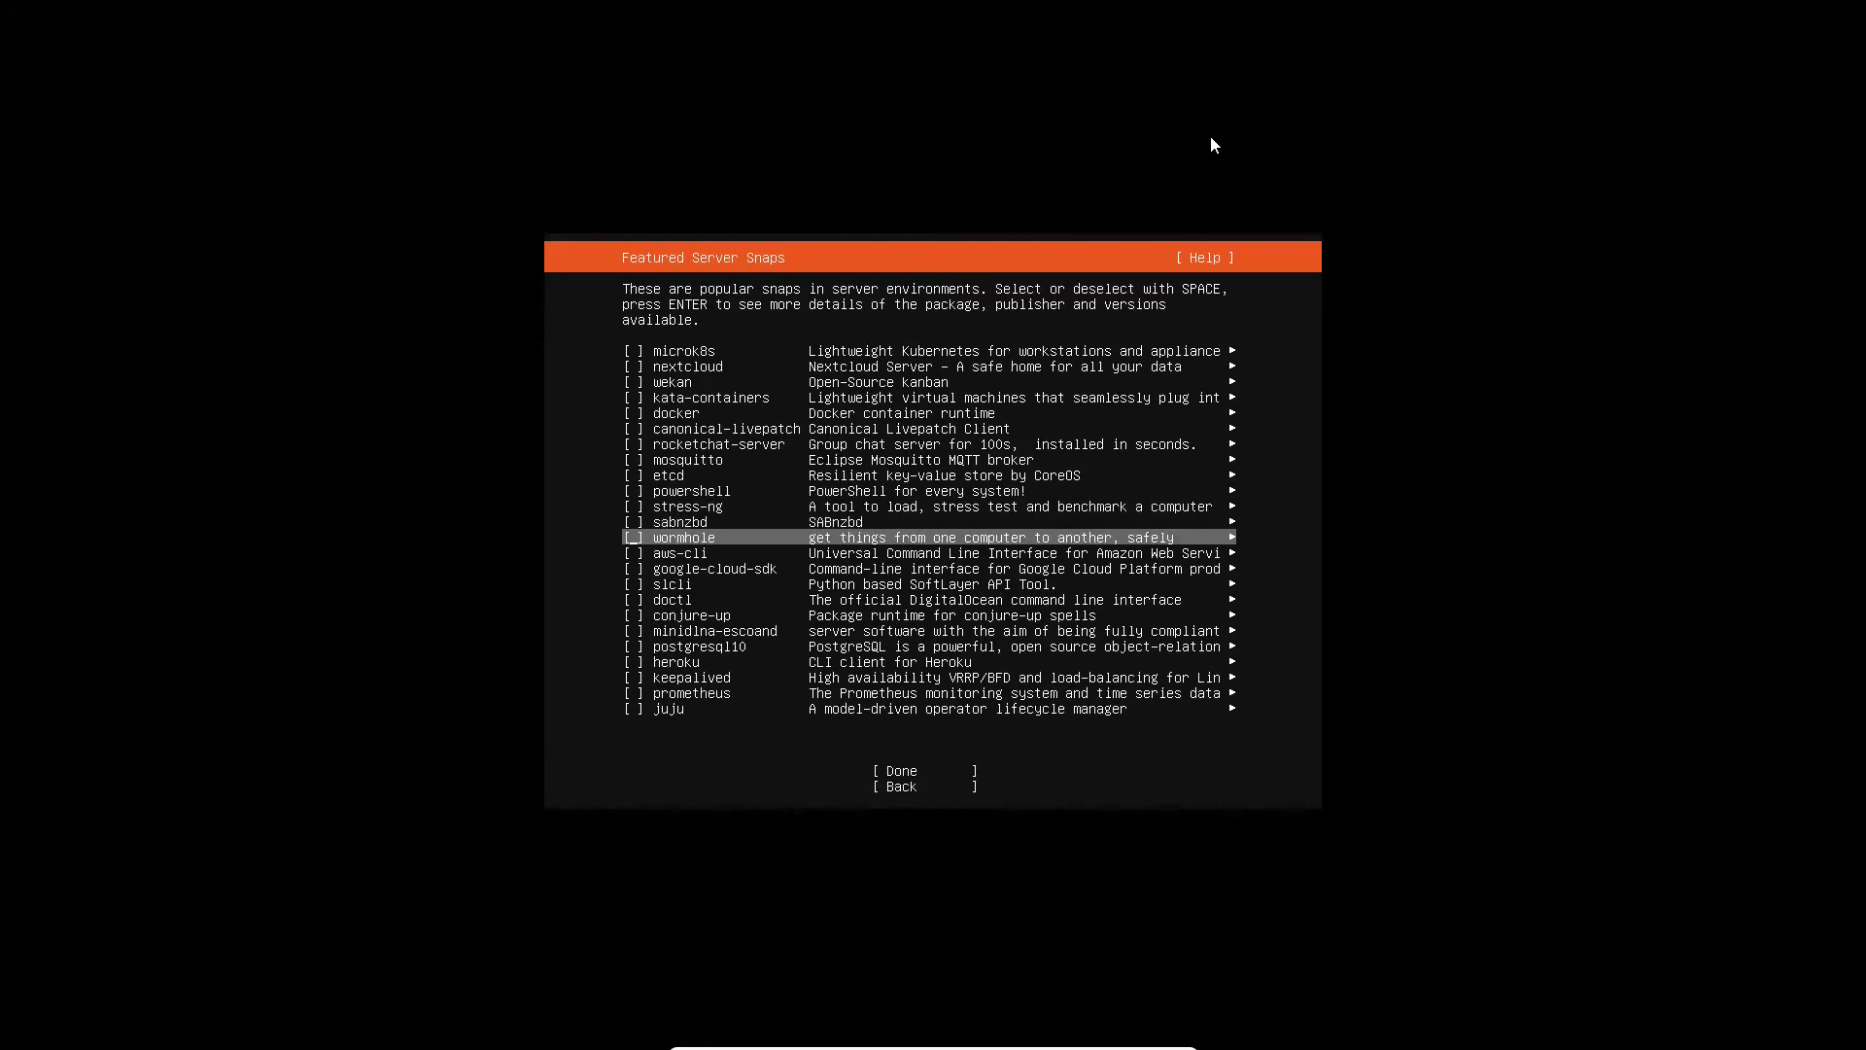
key("Down")
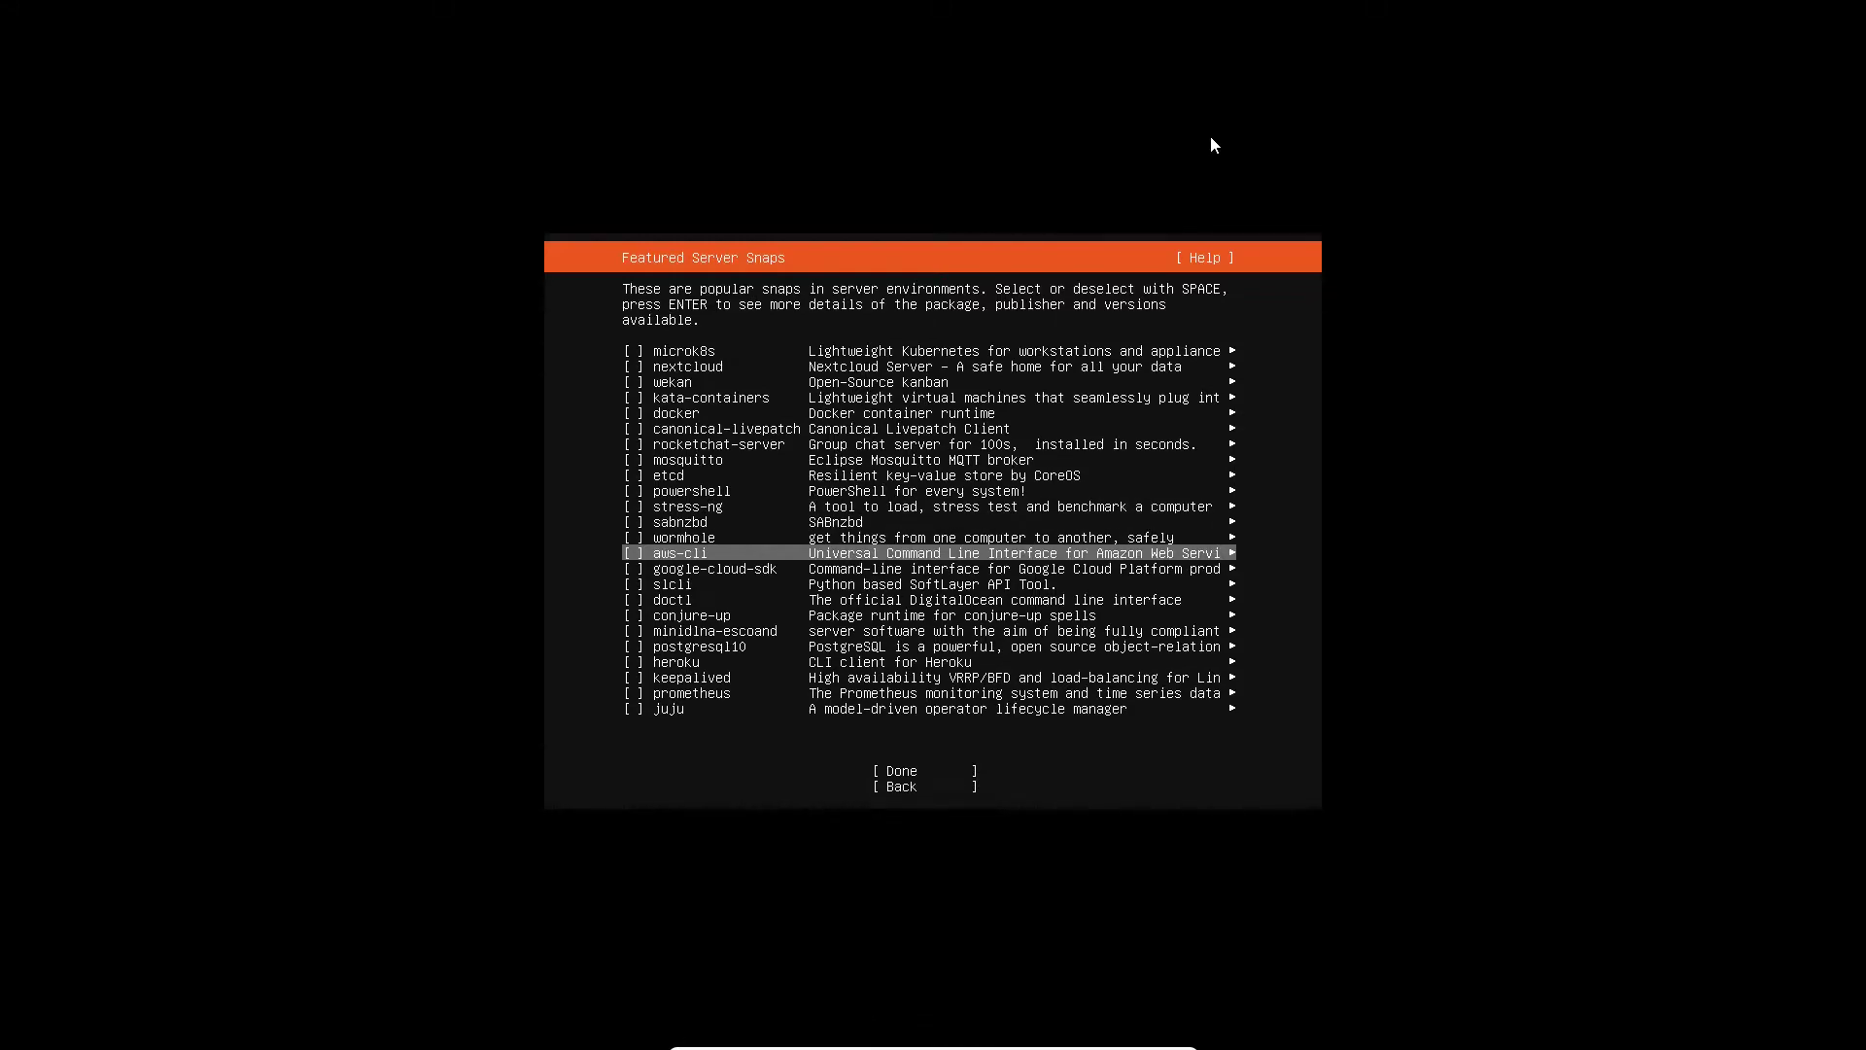
key("Down")
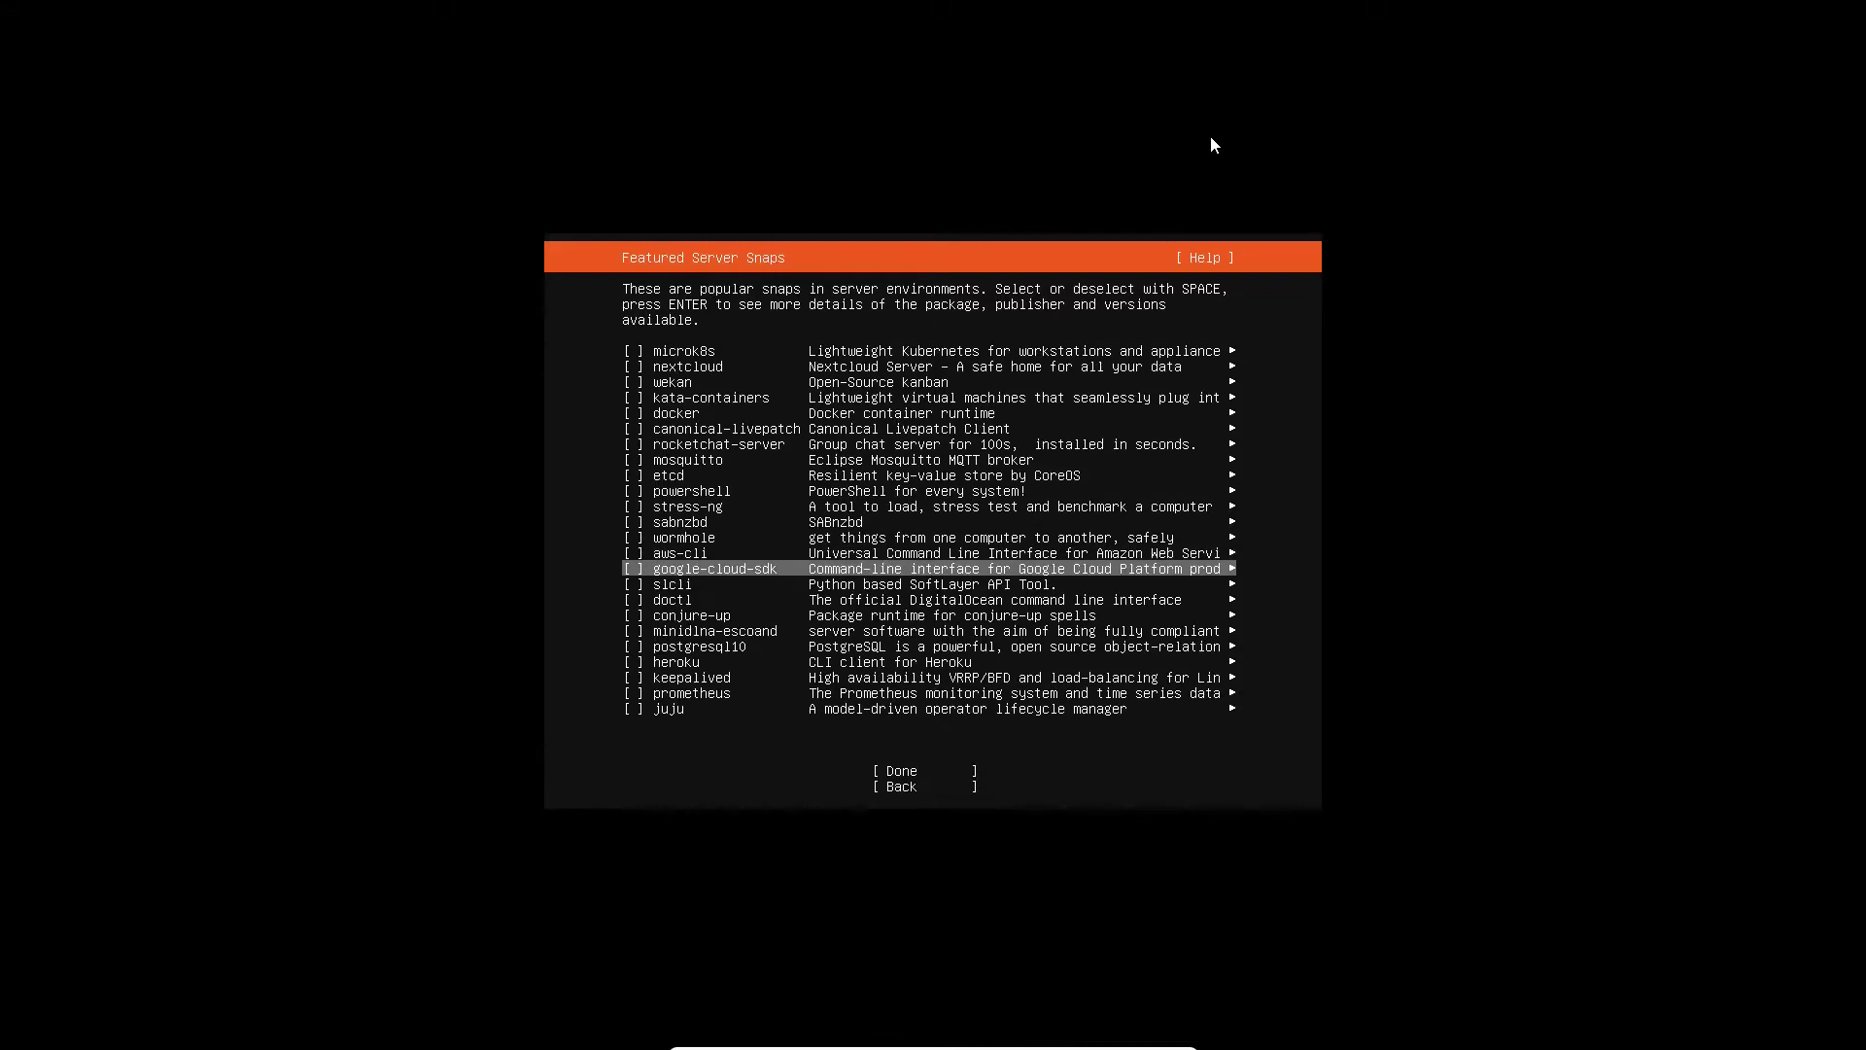
key("Down")
key("Down")
key("Down")
key("Down")
key("Down")
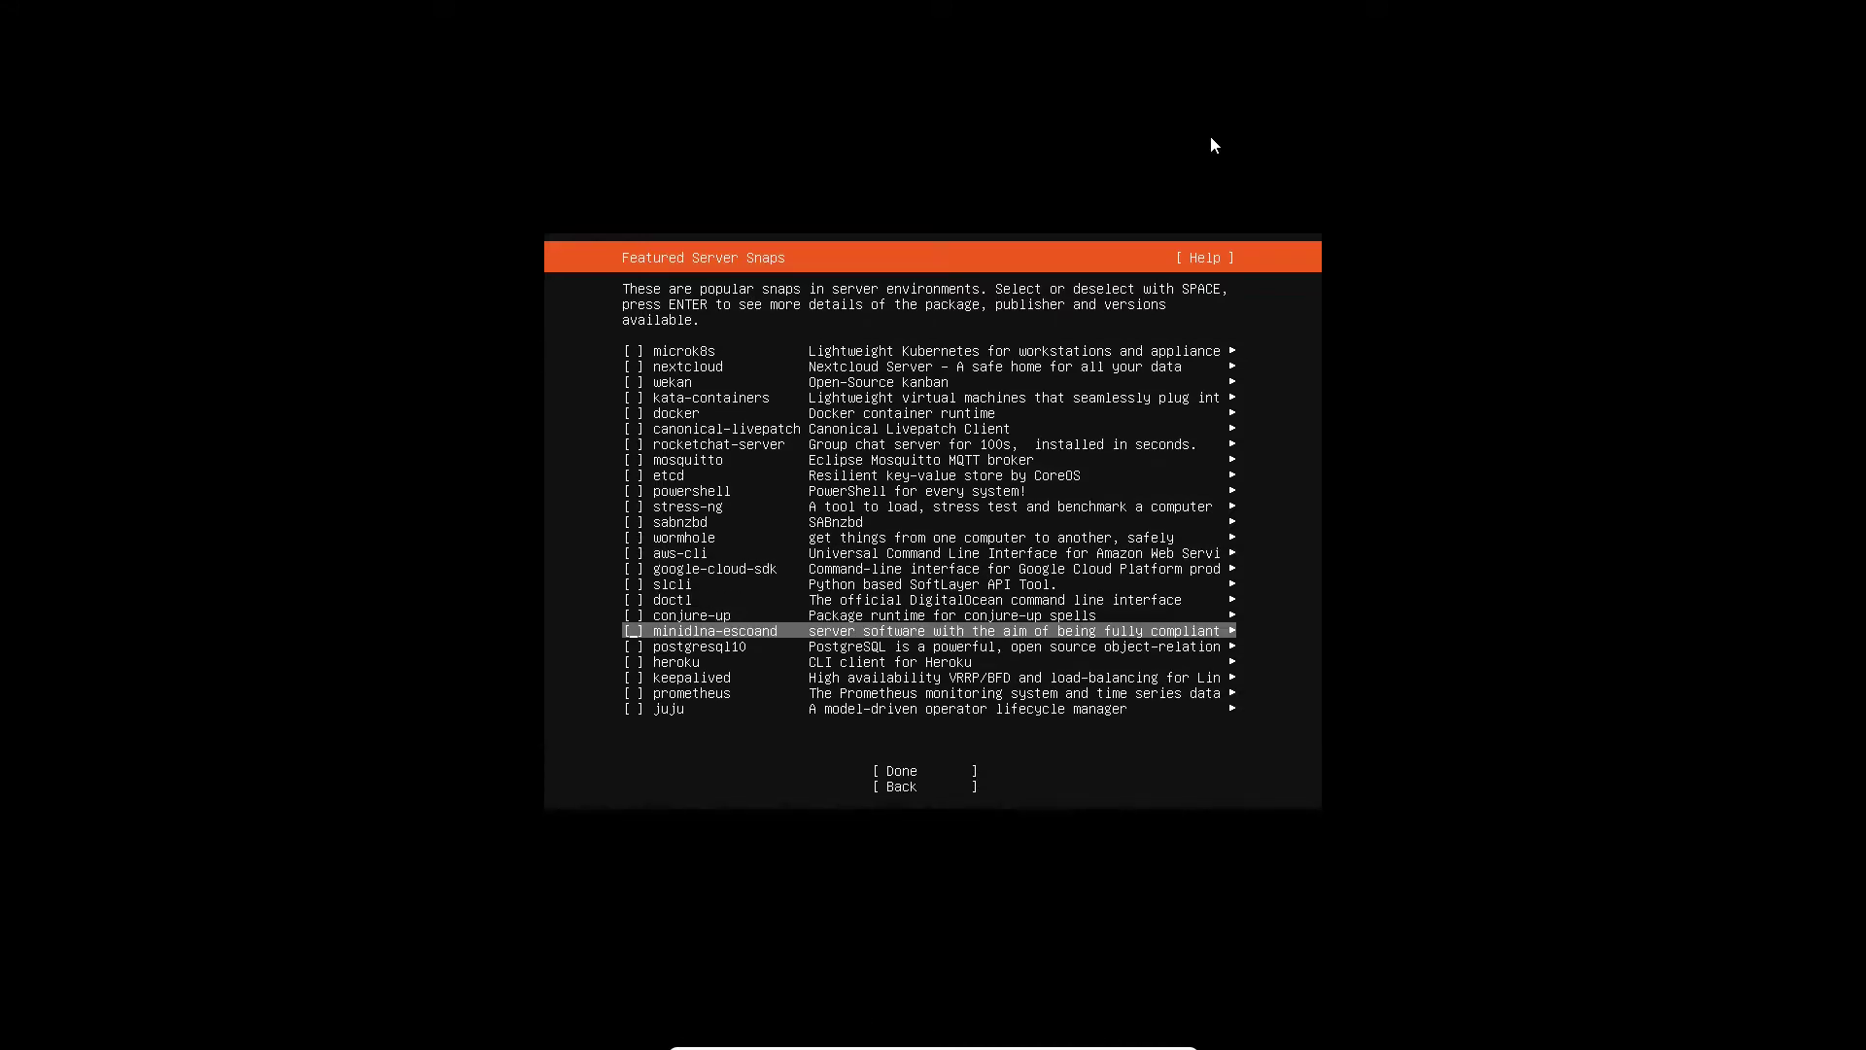
key("Down")
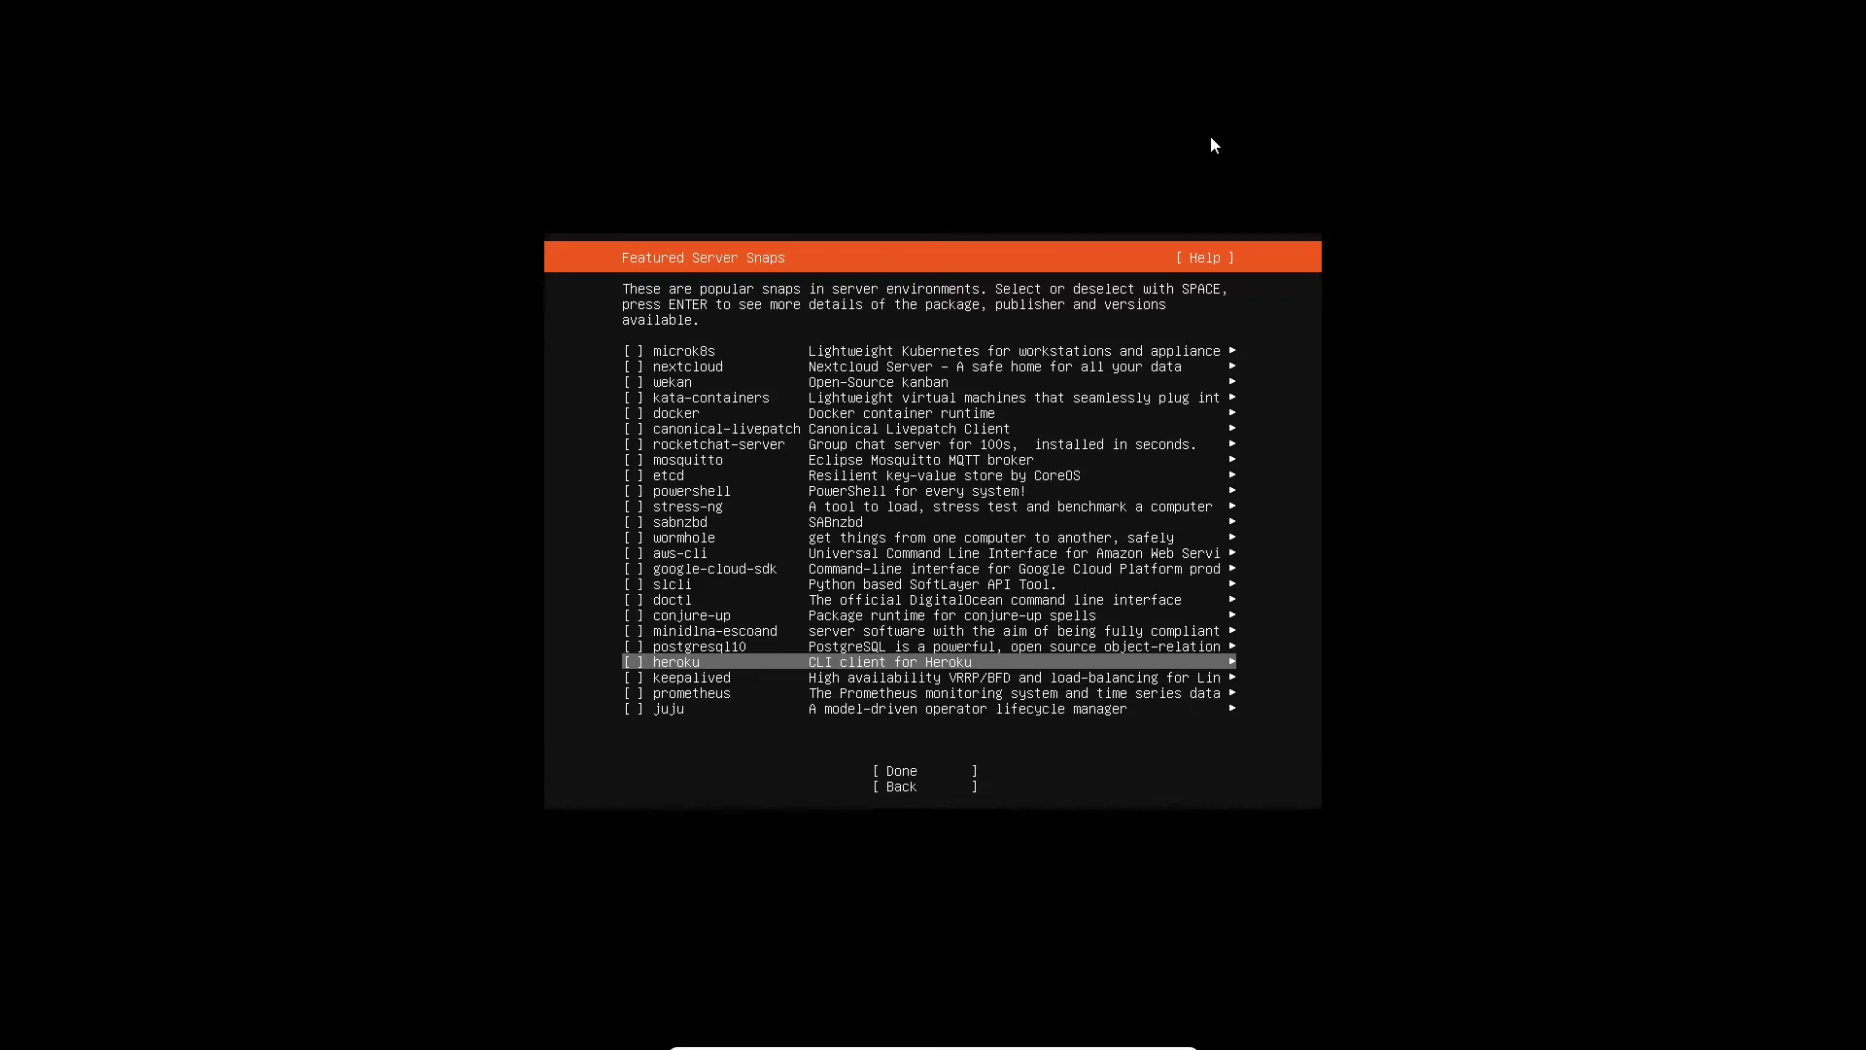
key("Down")
key("Down")
key("Down")
key("Down")
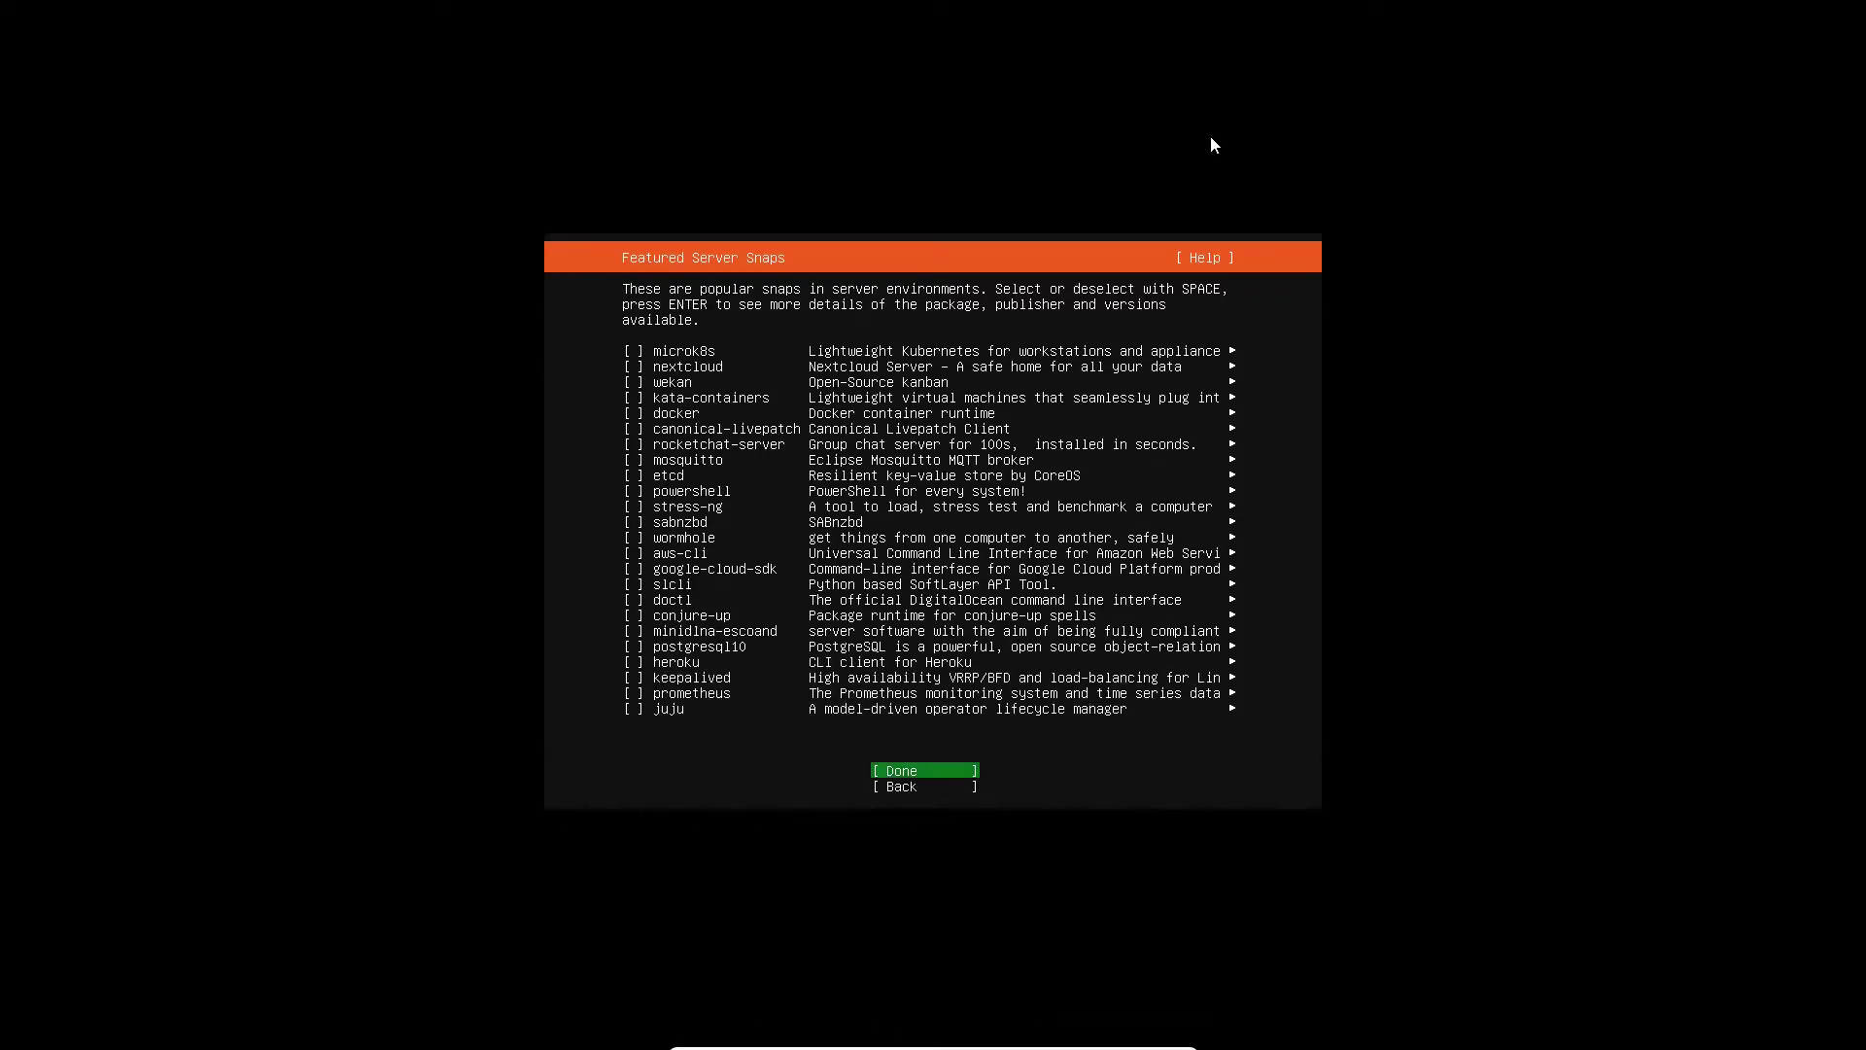
key("Return")
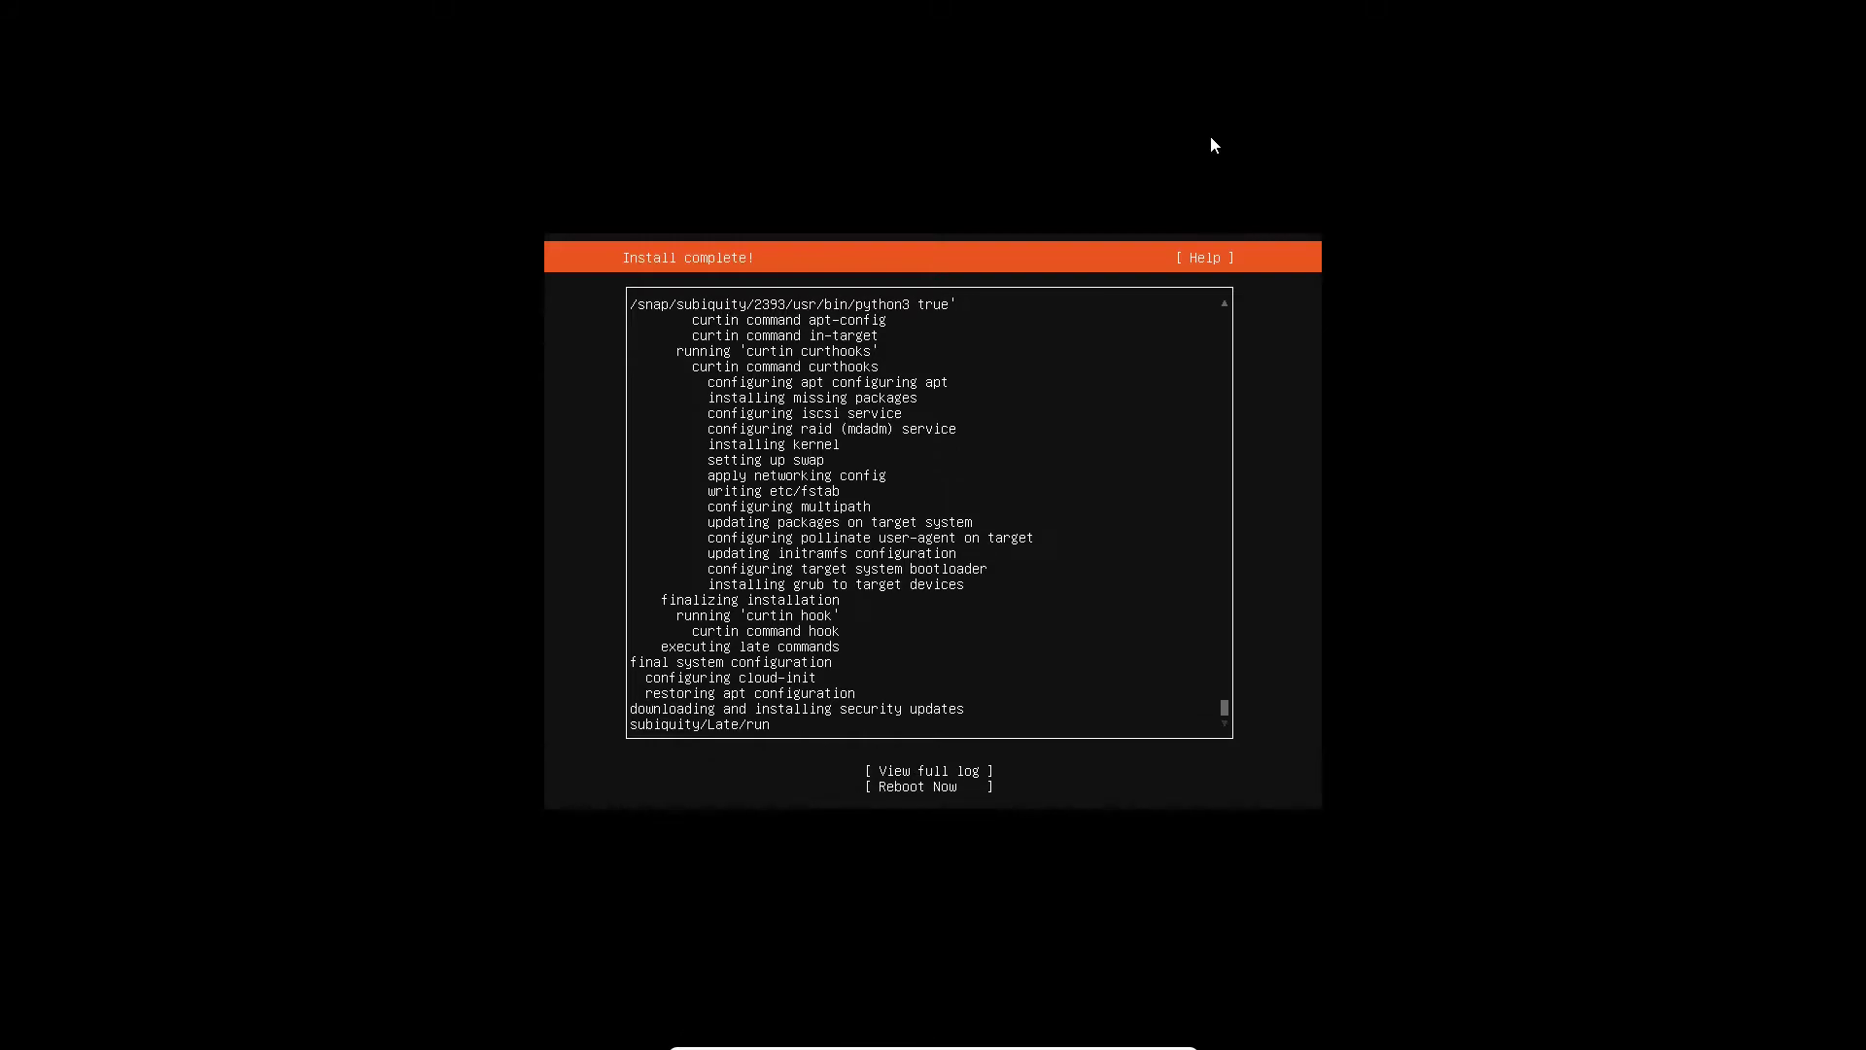
Choose Reboot Now on the Install complete! screen.
key("Tab")
key("Down")
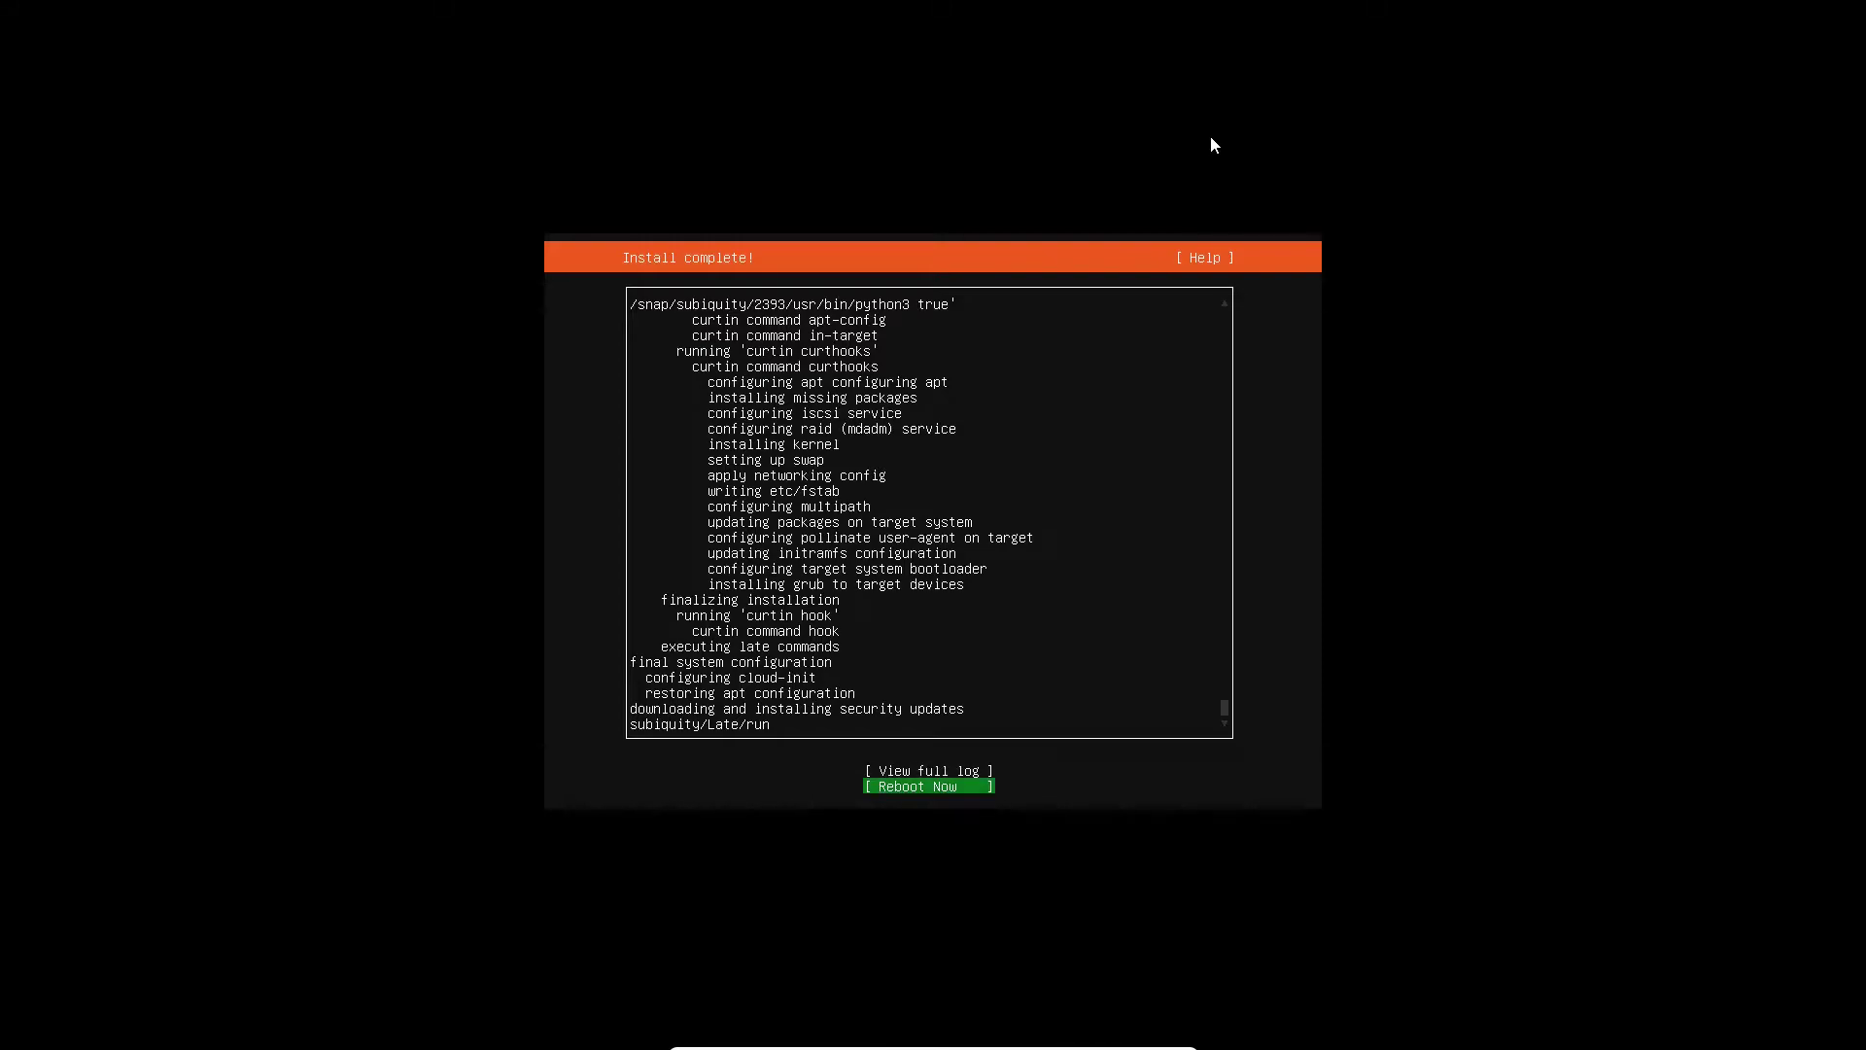
key("Return")
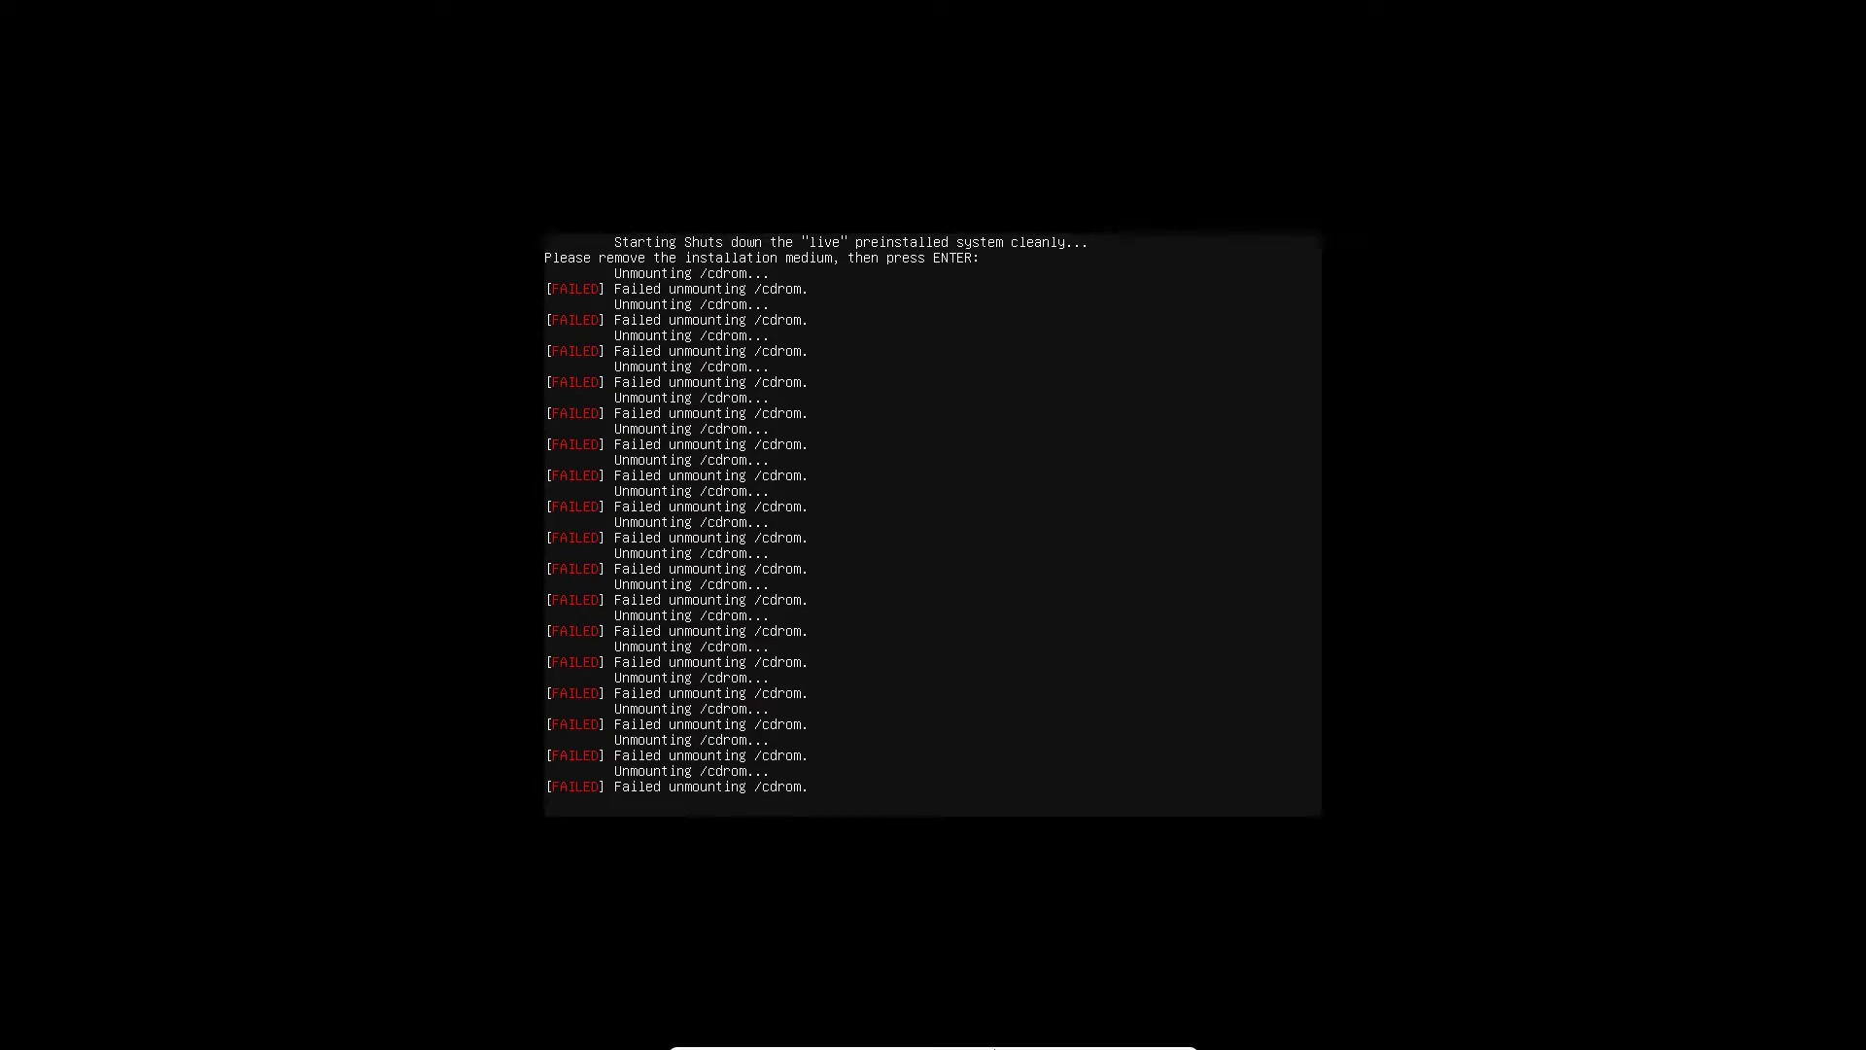
Eject the Ubuntu 21.04 server ISO from the VM's optical drive, forcing the unmount.
left_click(894, 1042)
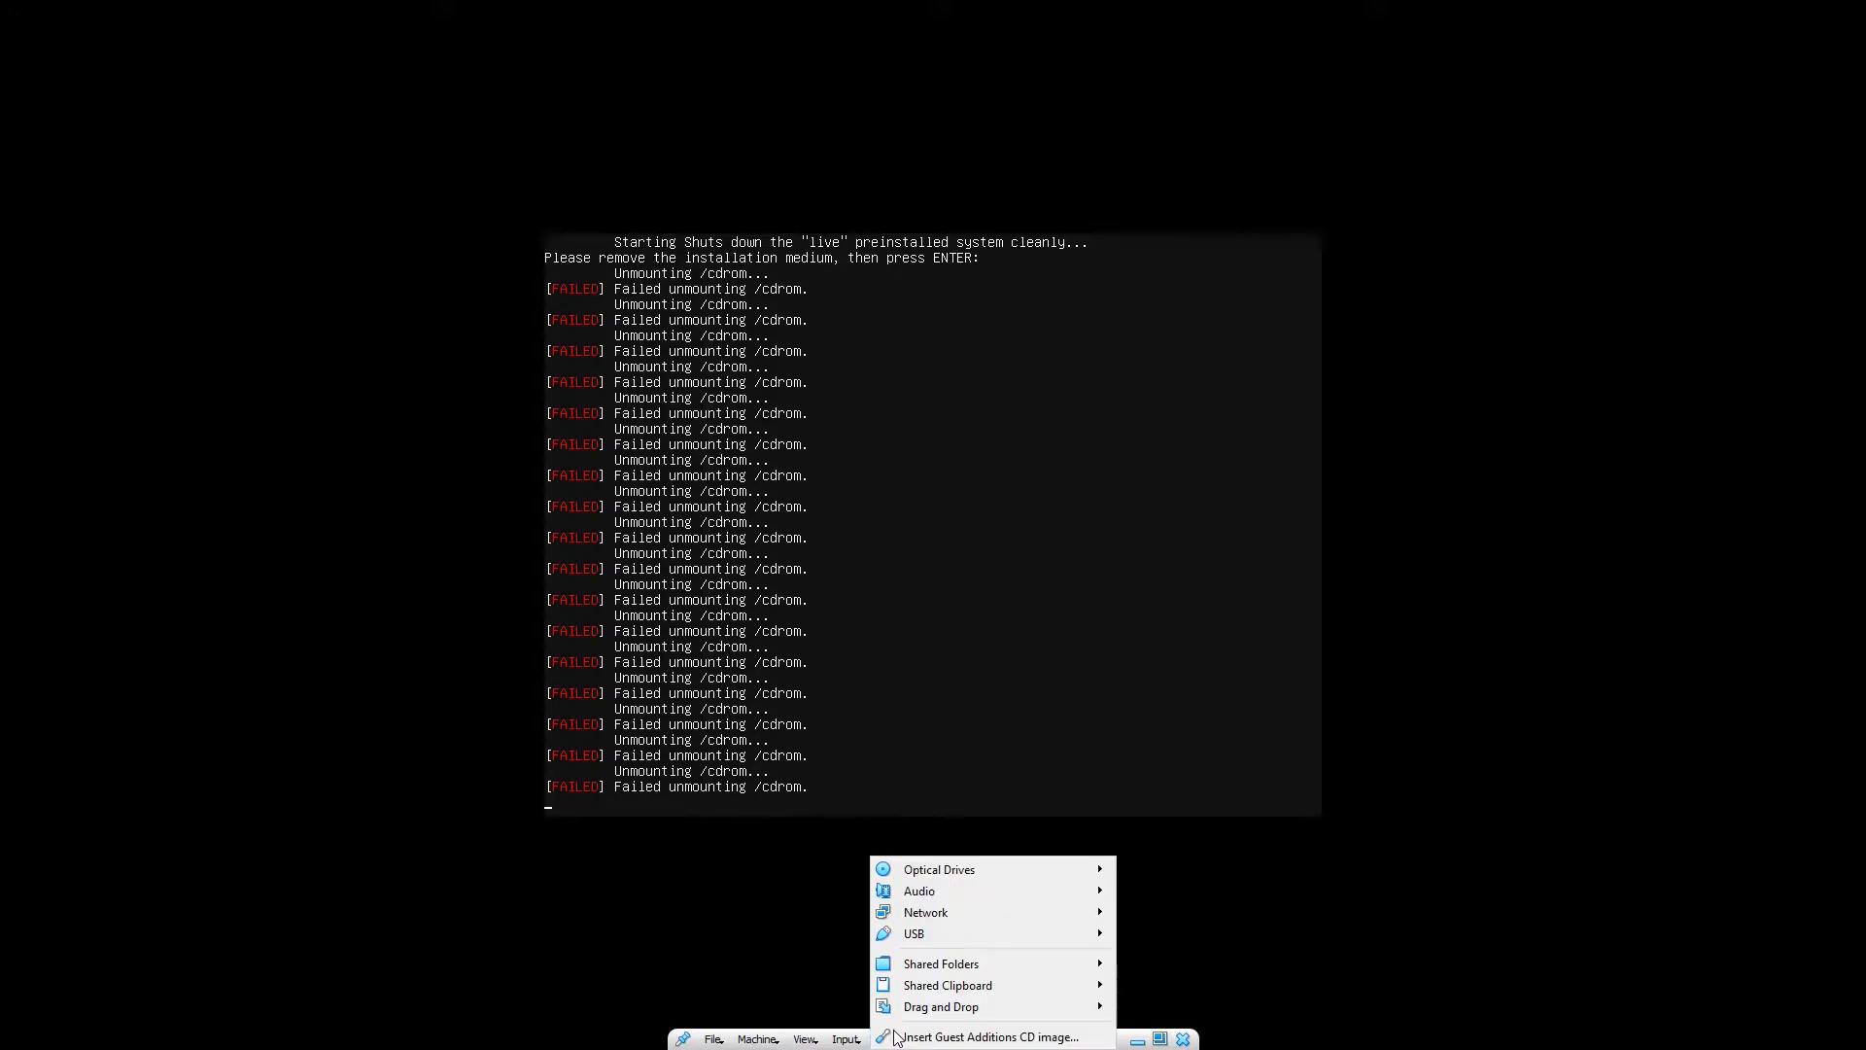
mouse_move(1011, 869)
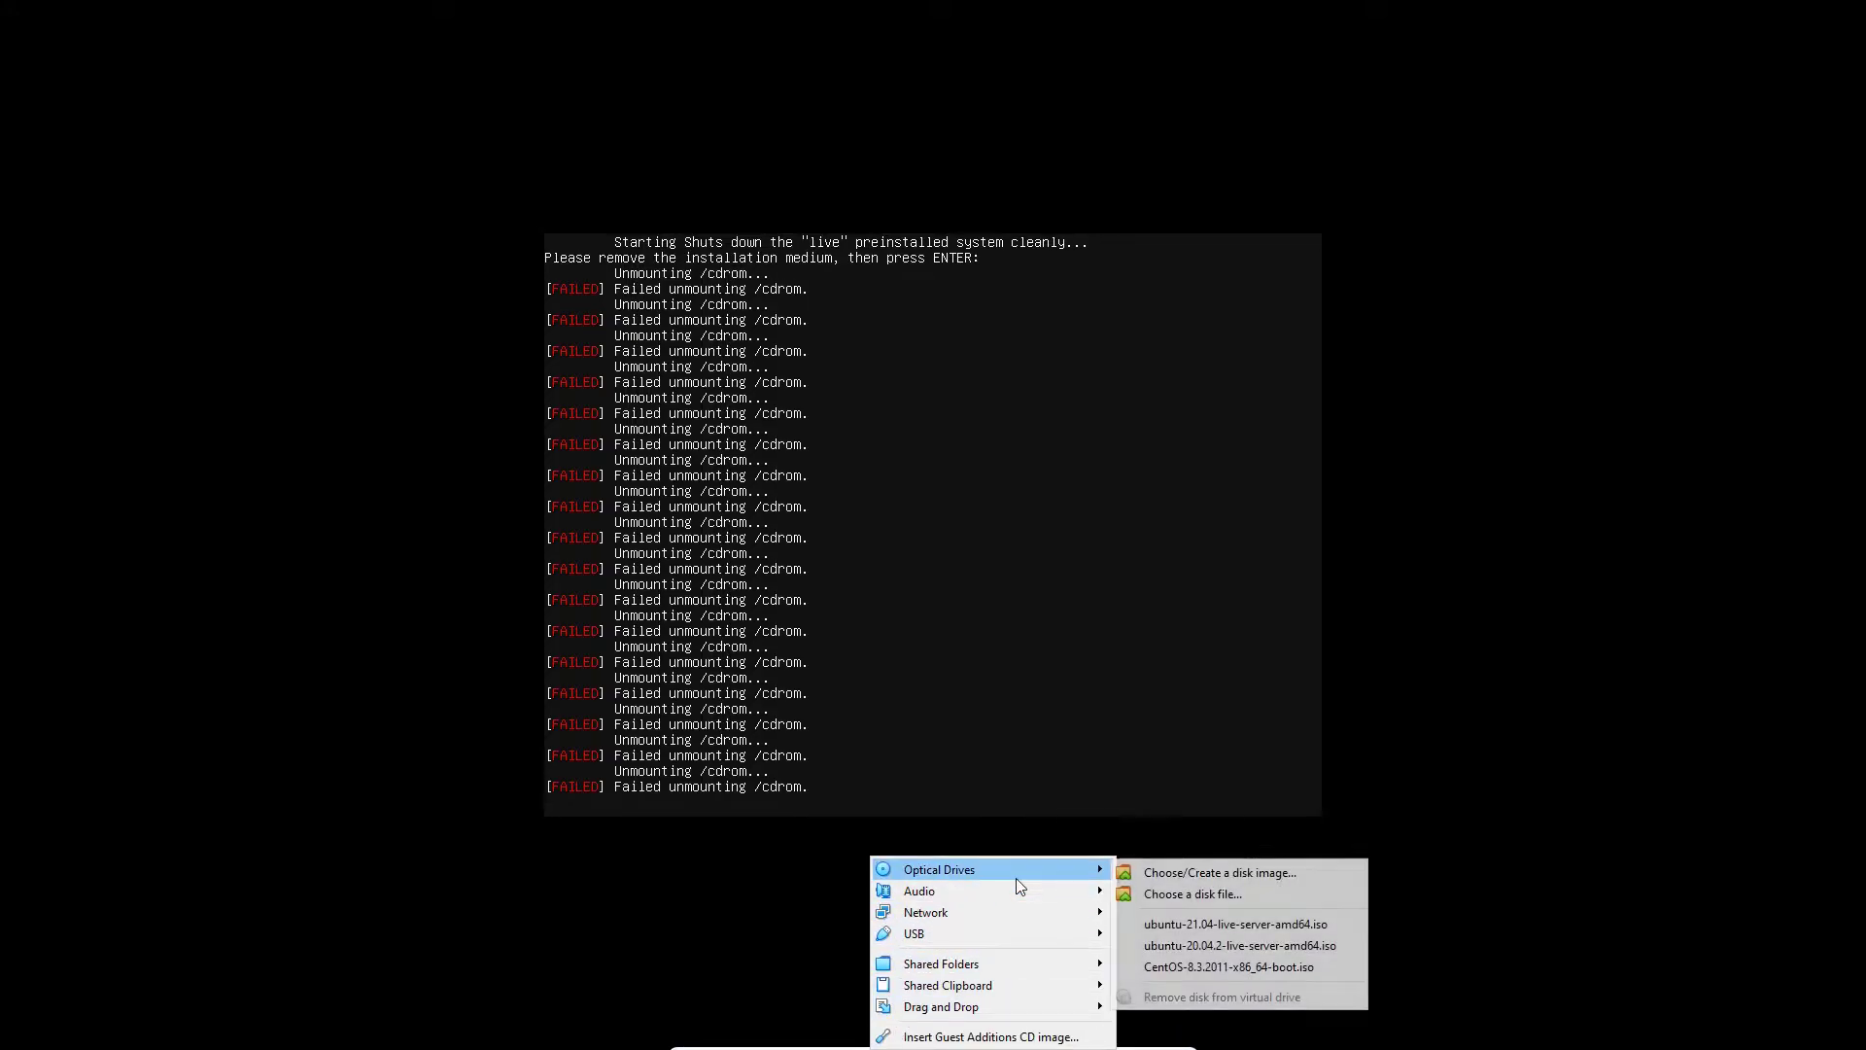
left_click(1256, 923)
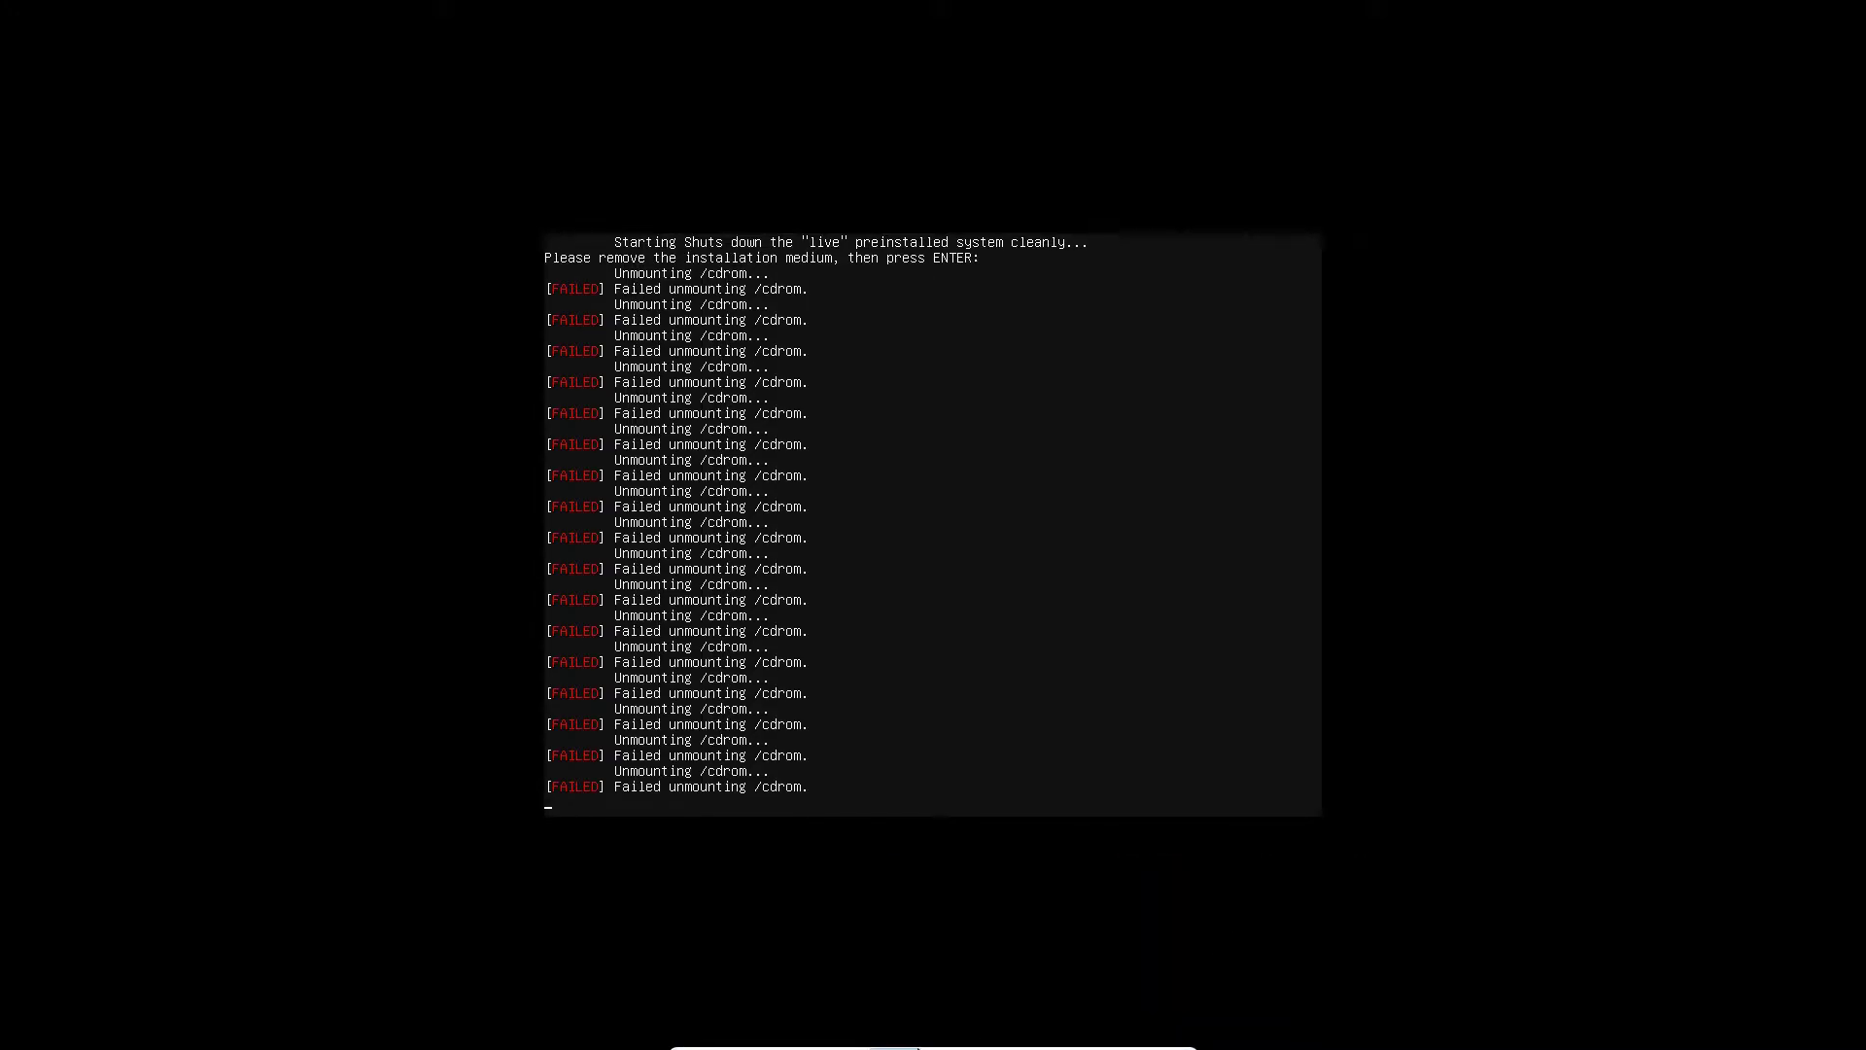
left_click(932, 1048)
mouse_move(955, 1047)
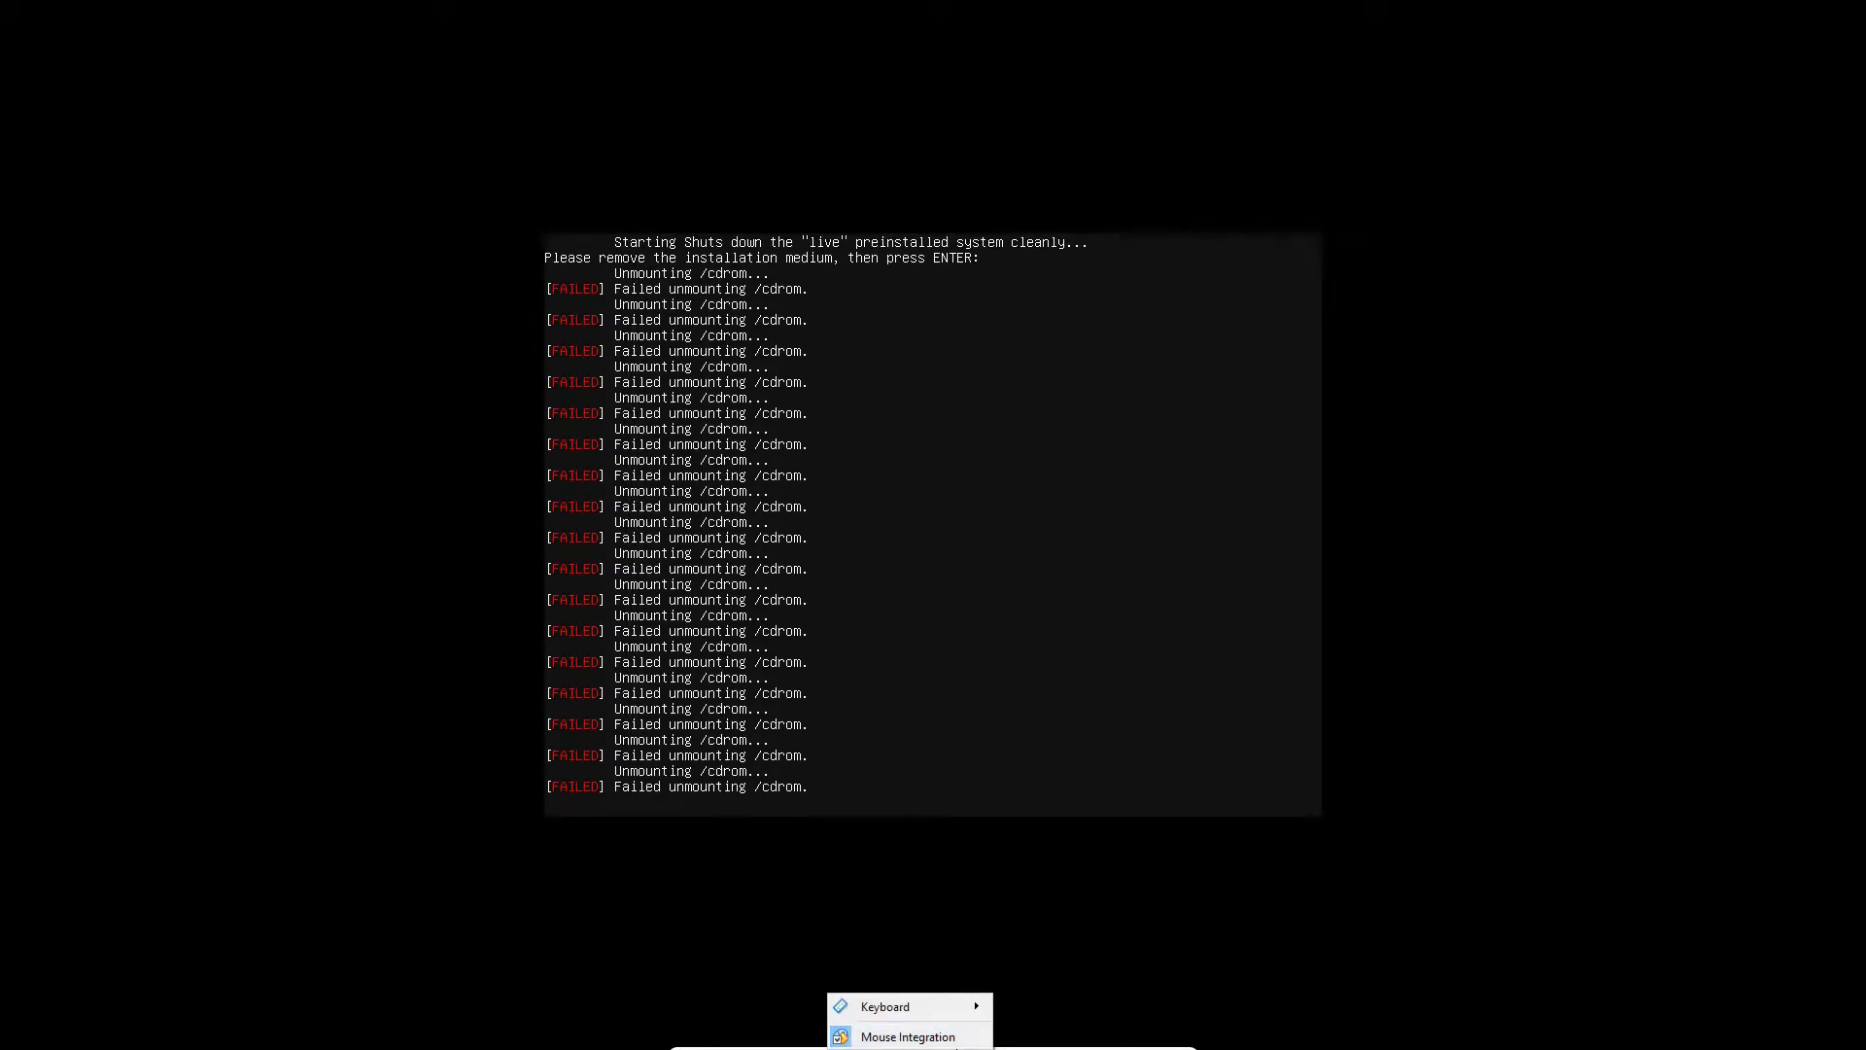
left_click(915, 1040)
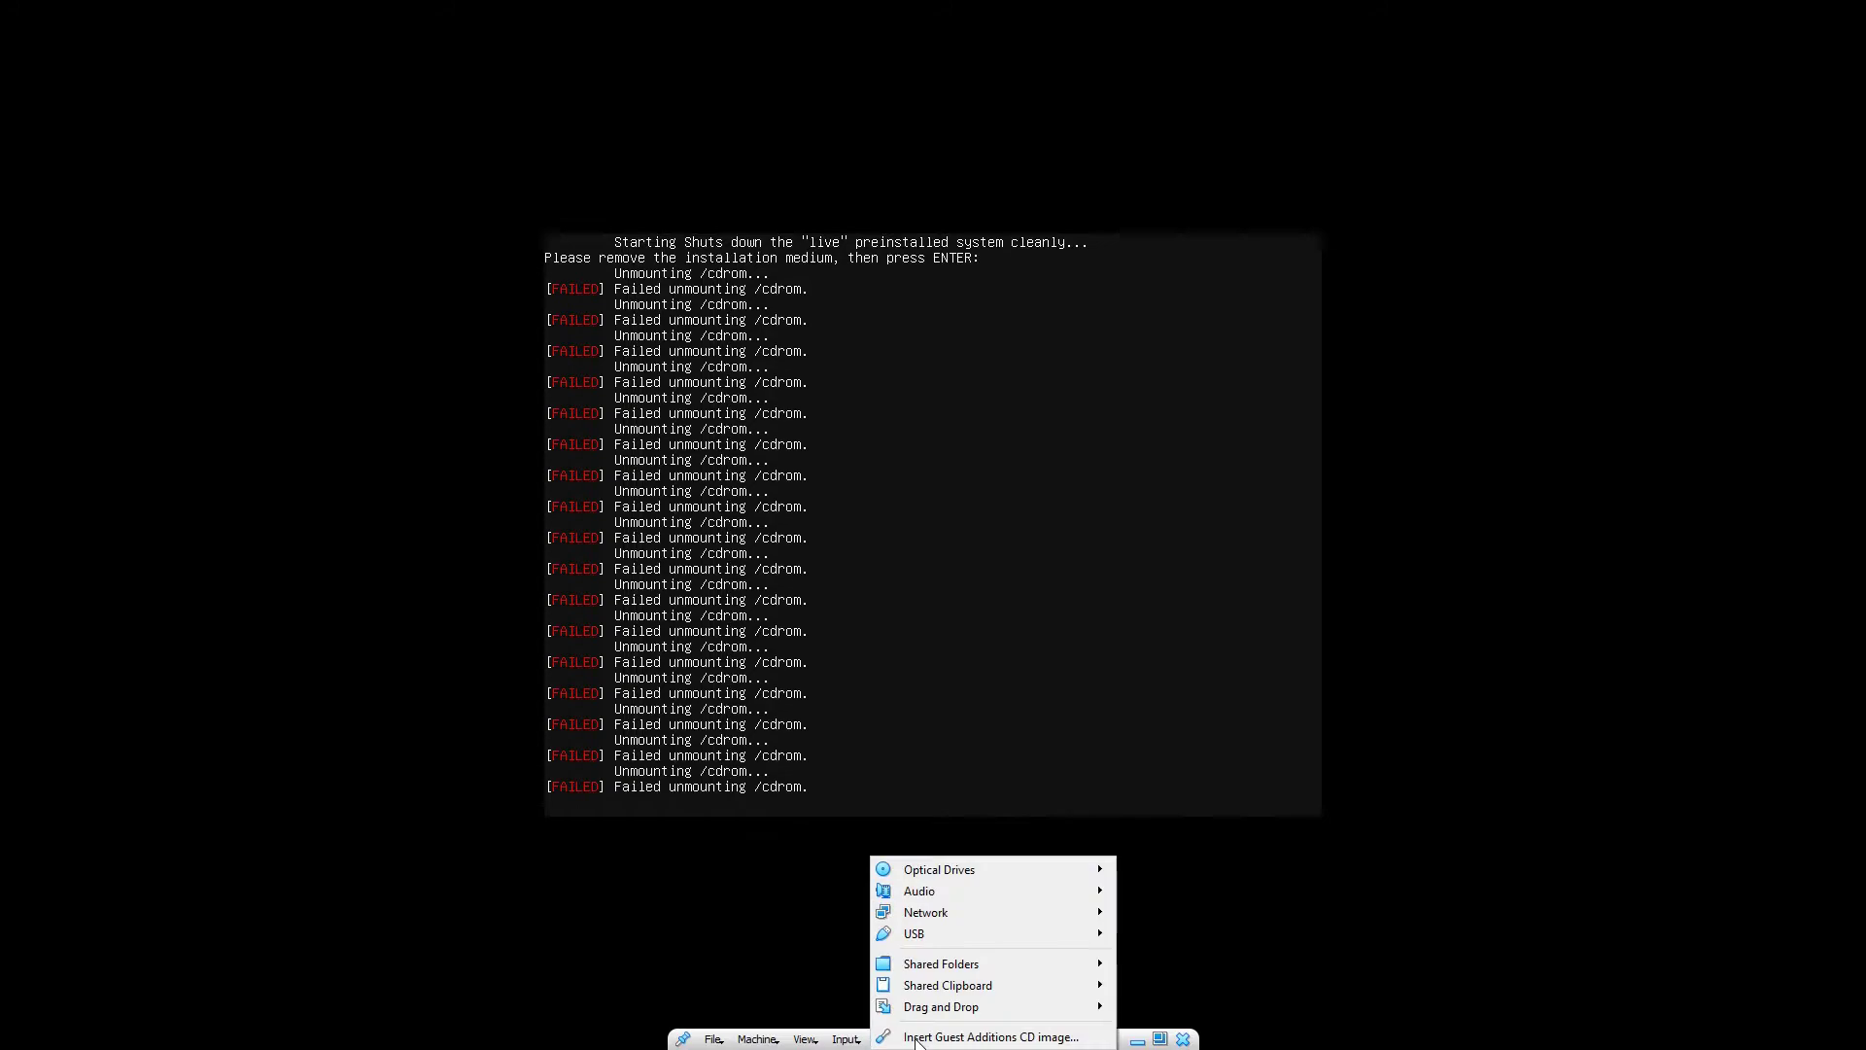
mouse_move(1024, 867)
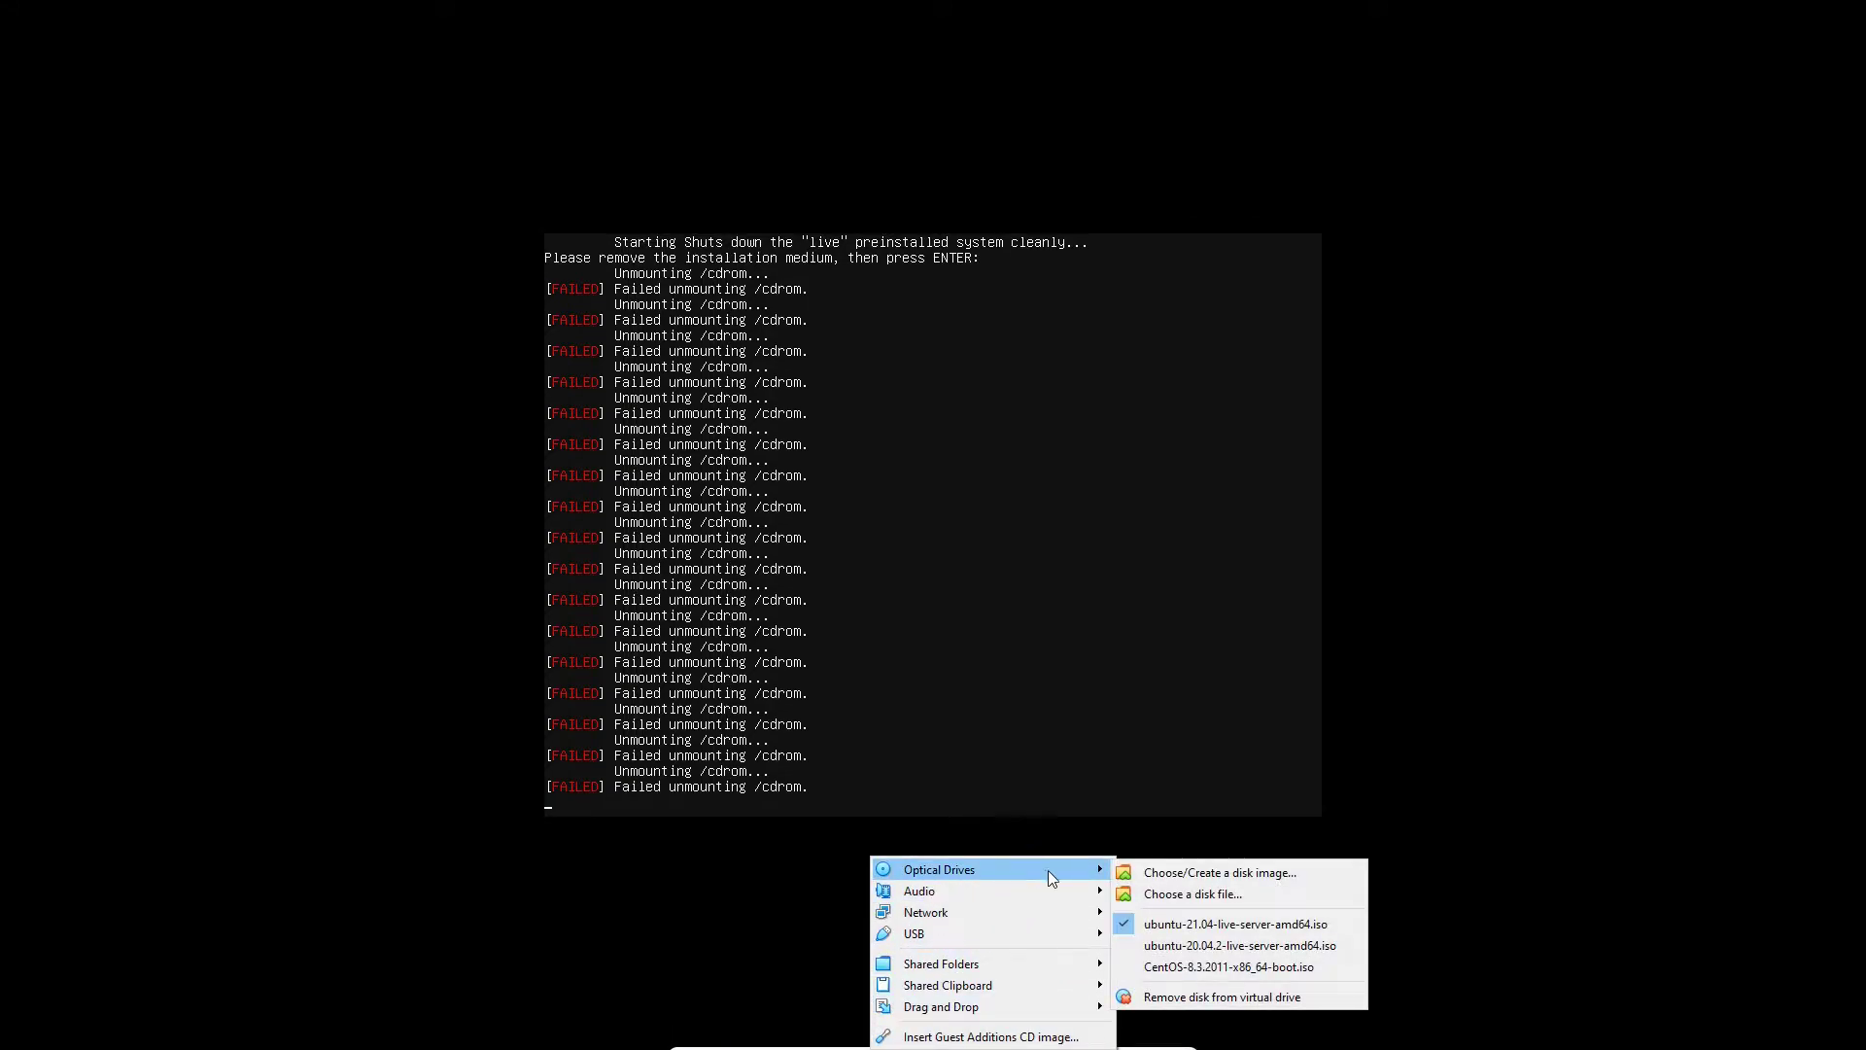
left_click(1191, 988)
left_click(893, 600)
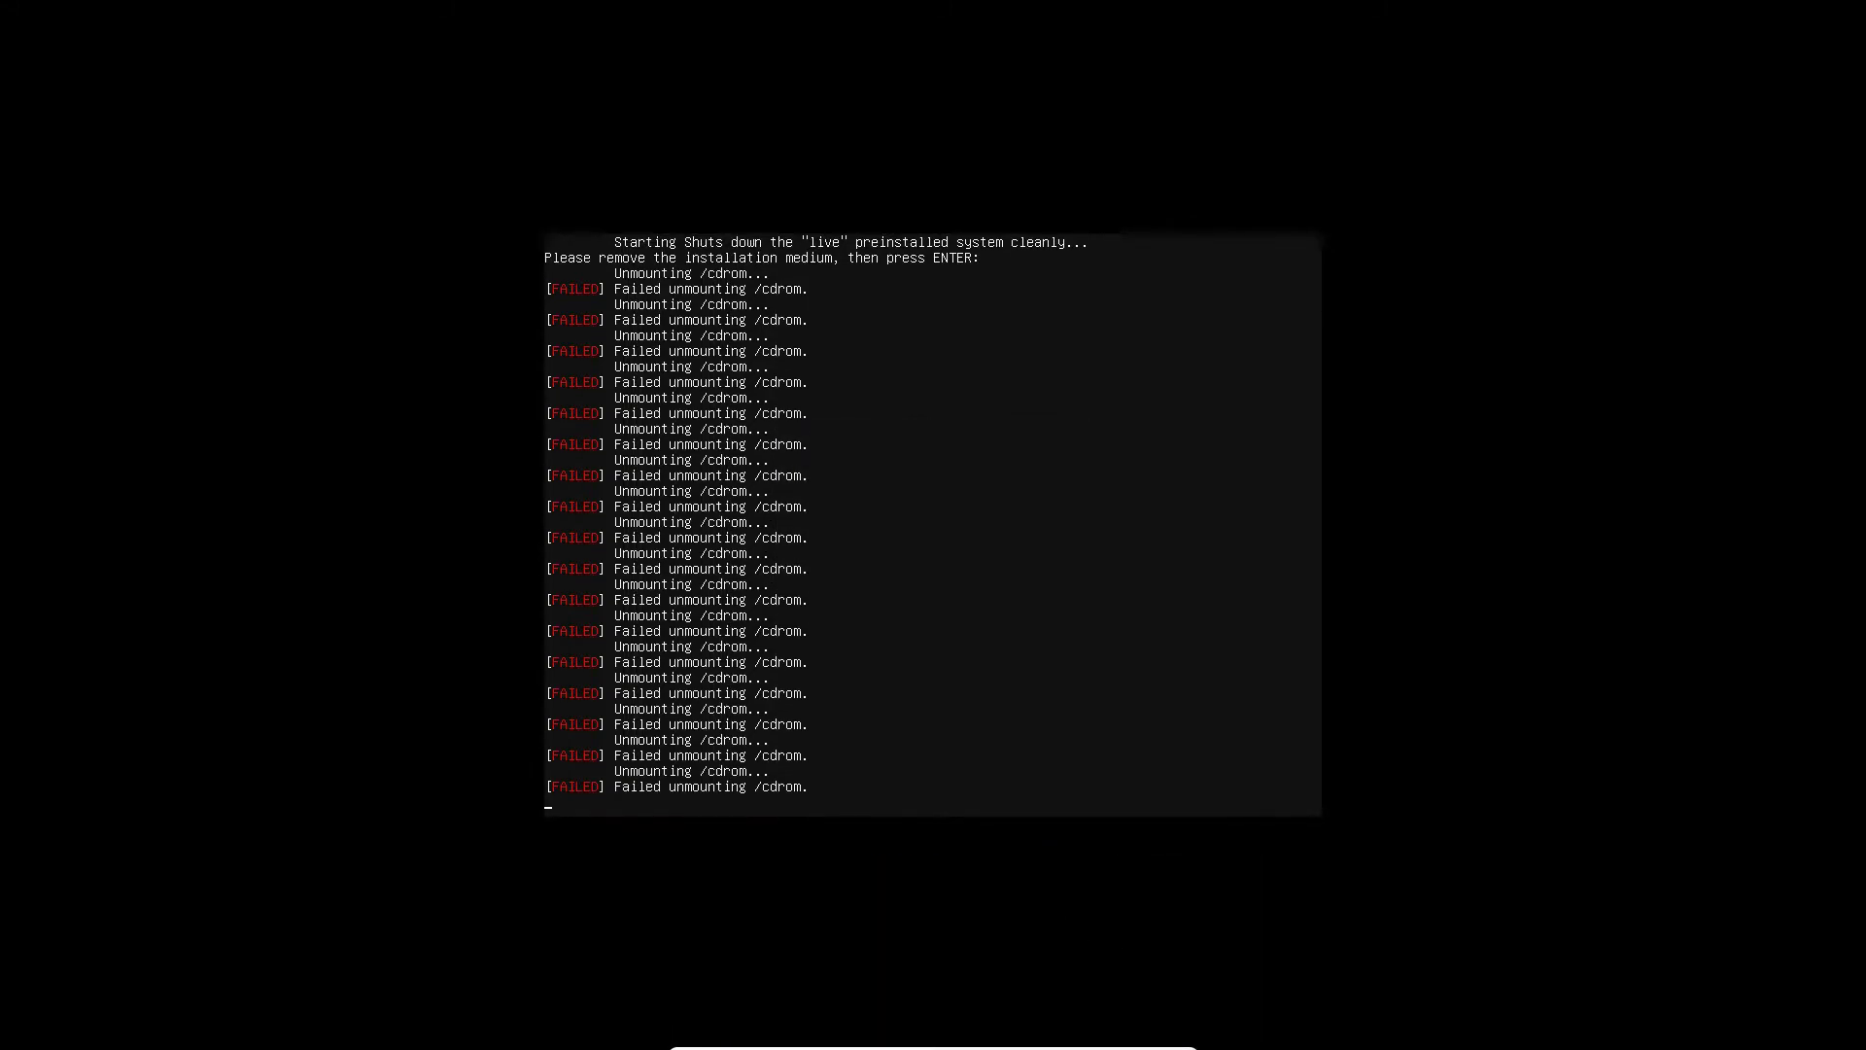
Reboot the VM, log in with the account's username and password, and run clear.
key("Return")
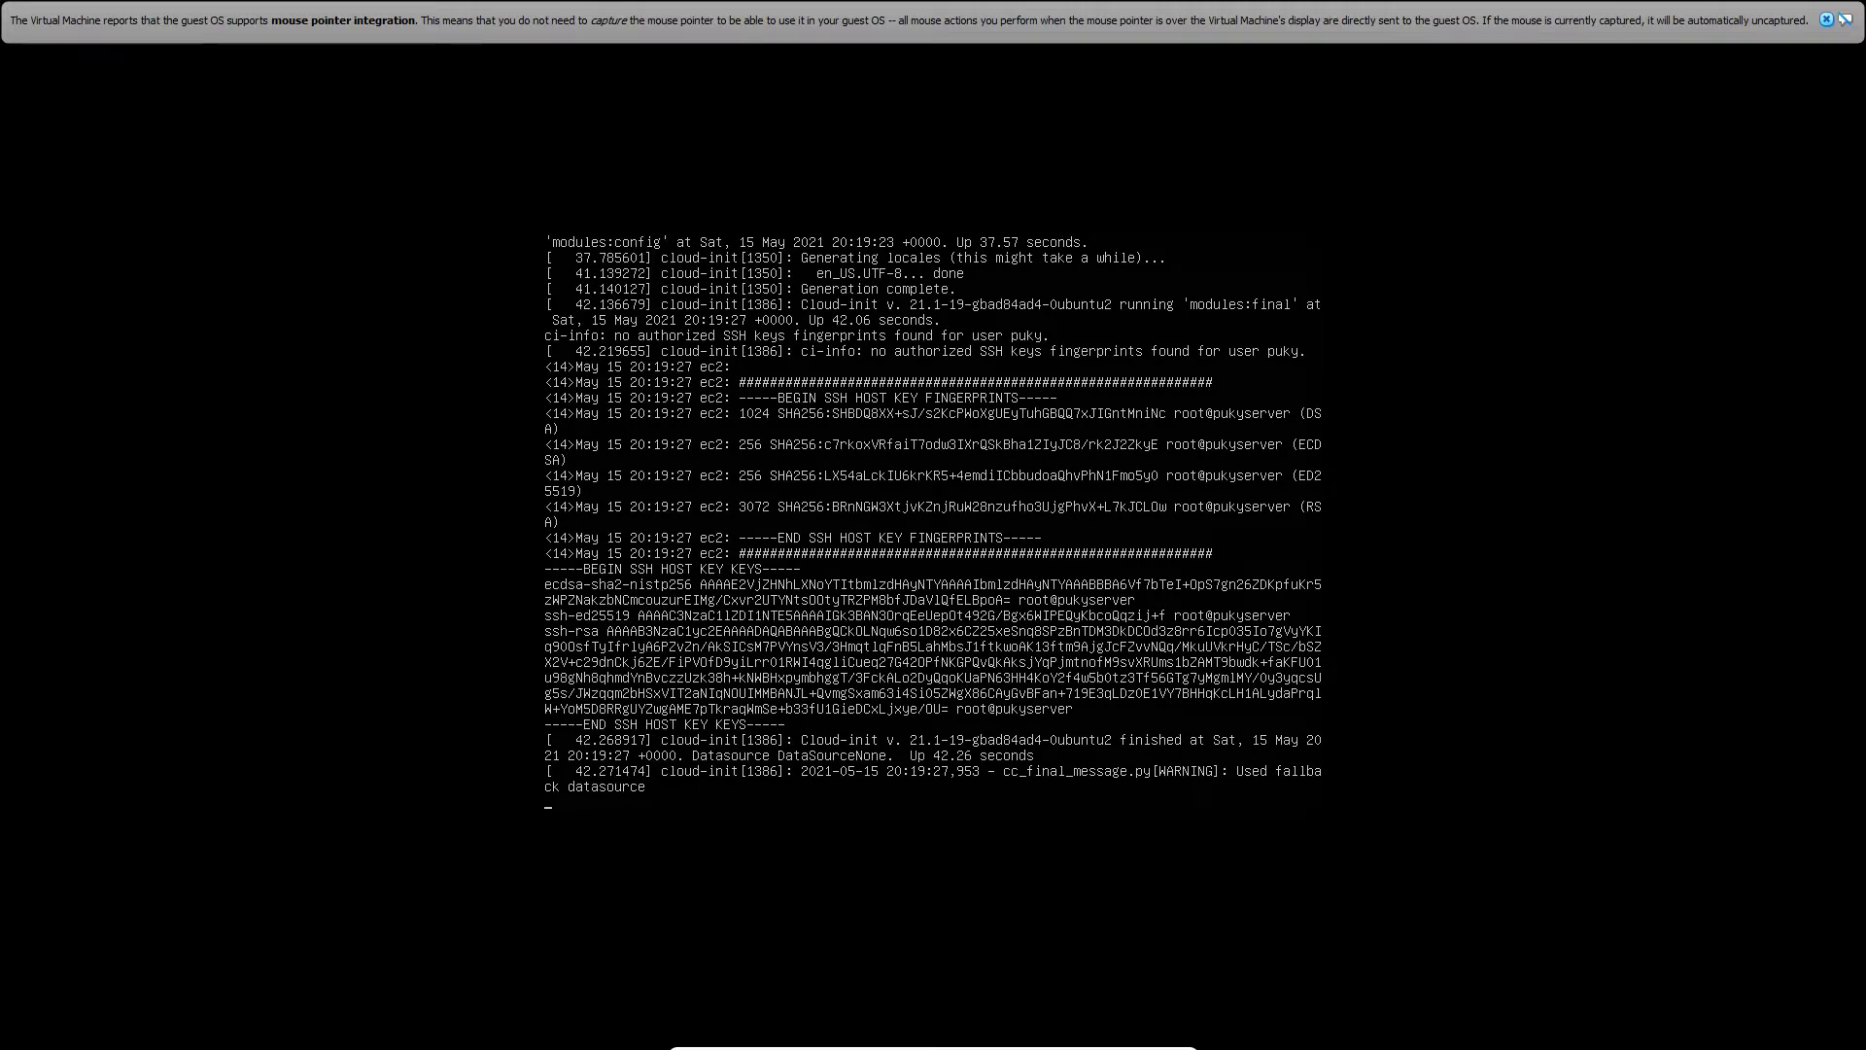
type("puky")
key("Return")
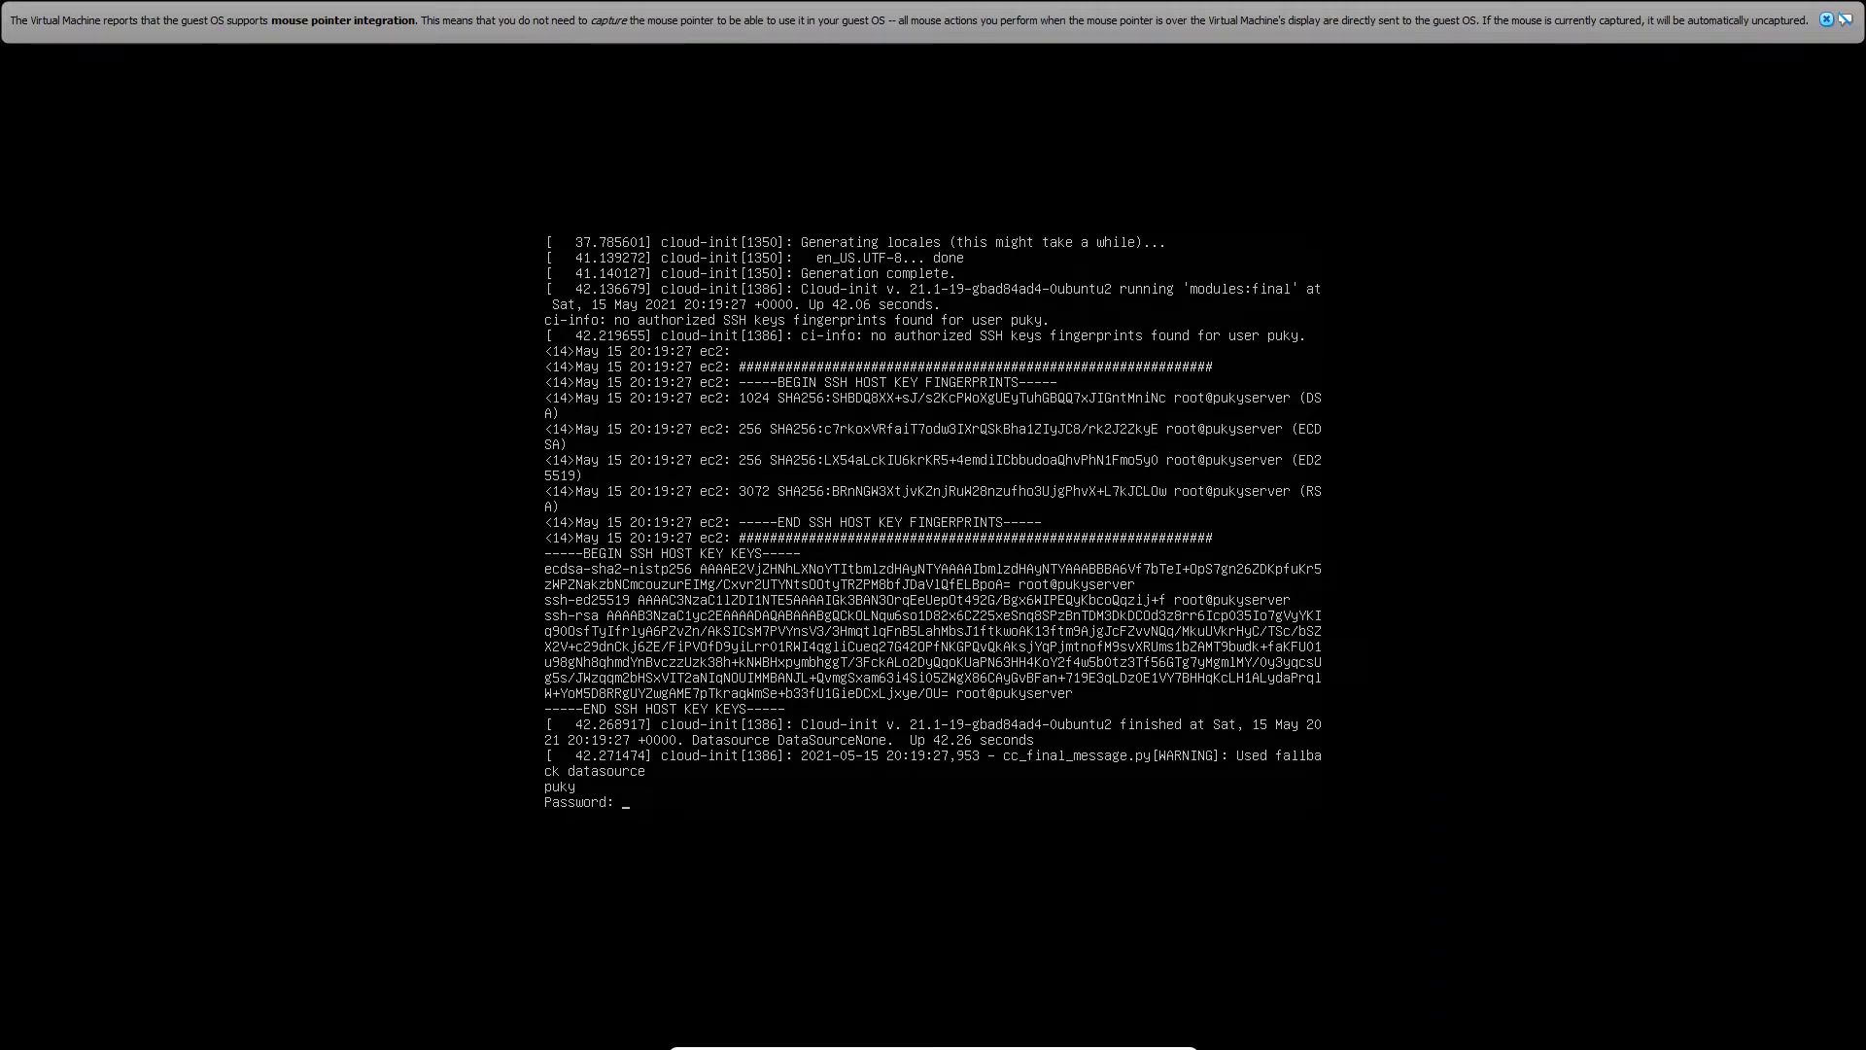
key("Return")
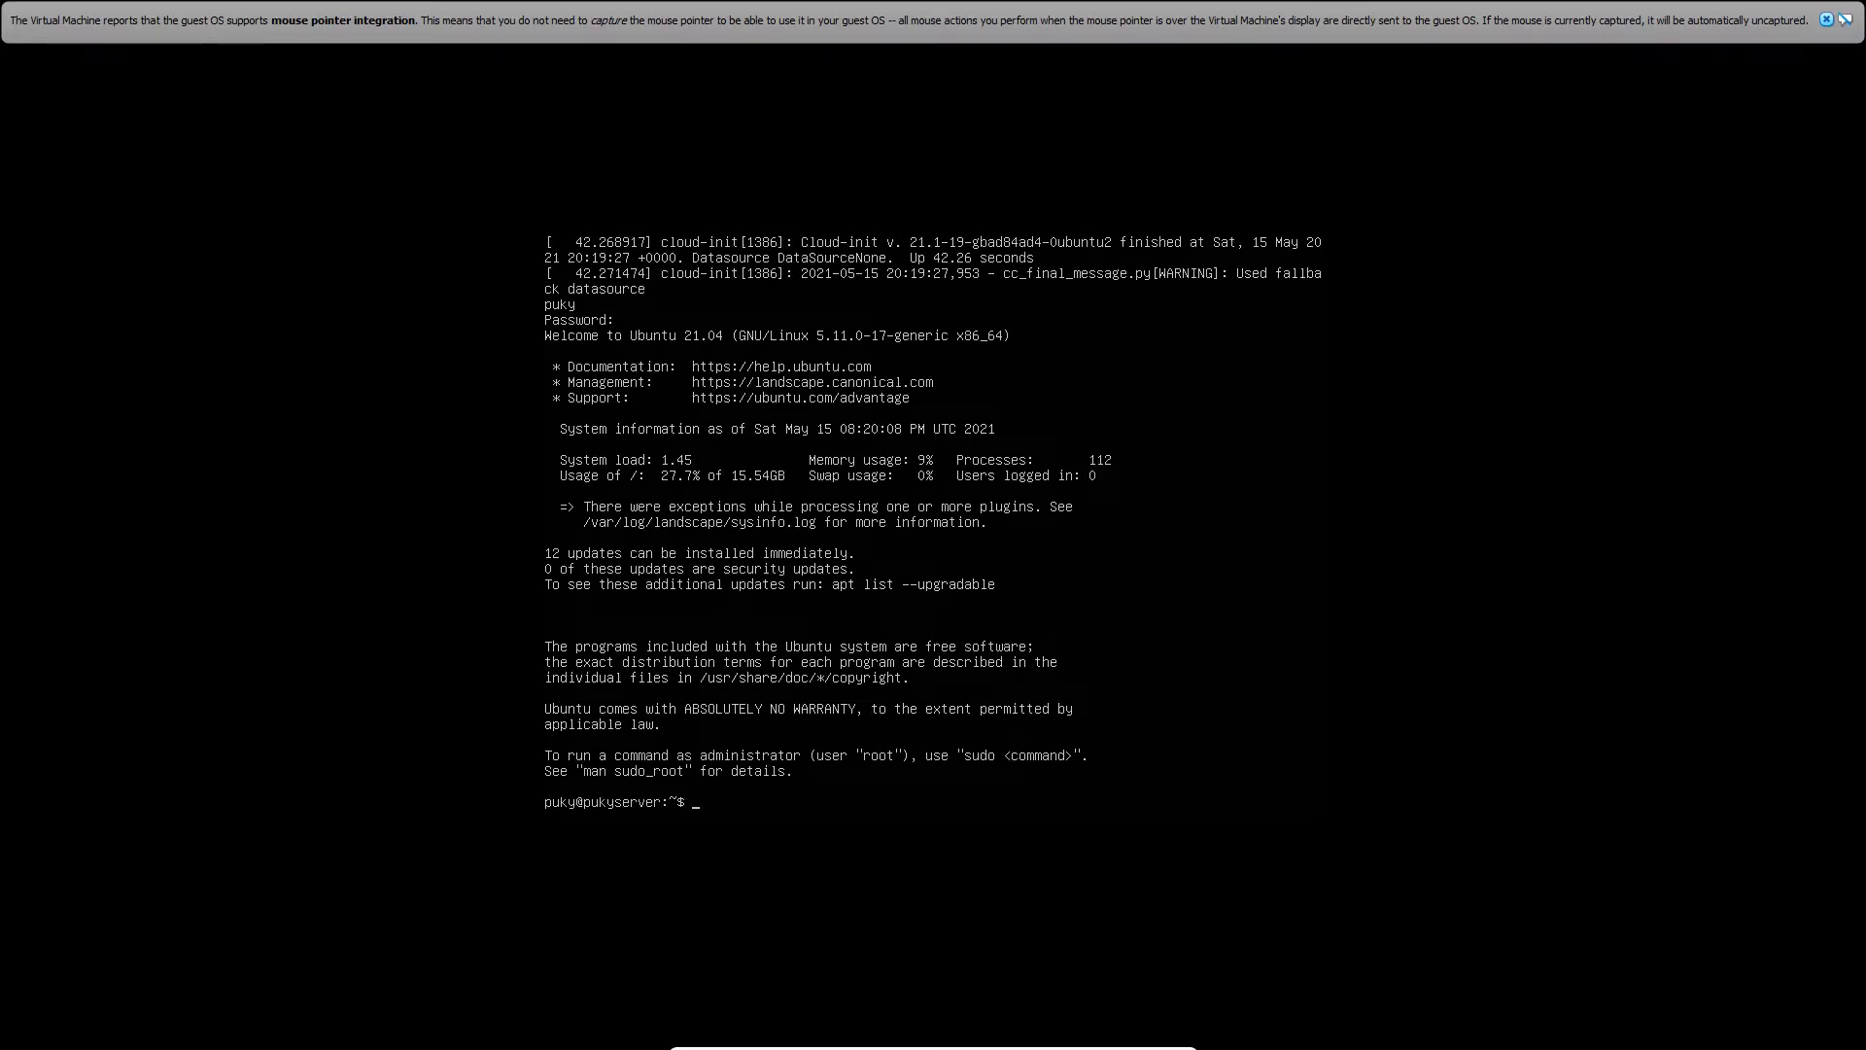
type("clear")
key("Return")
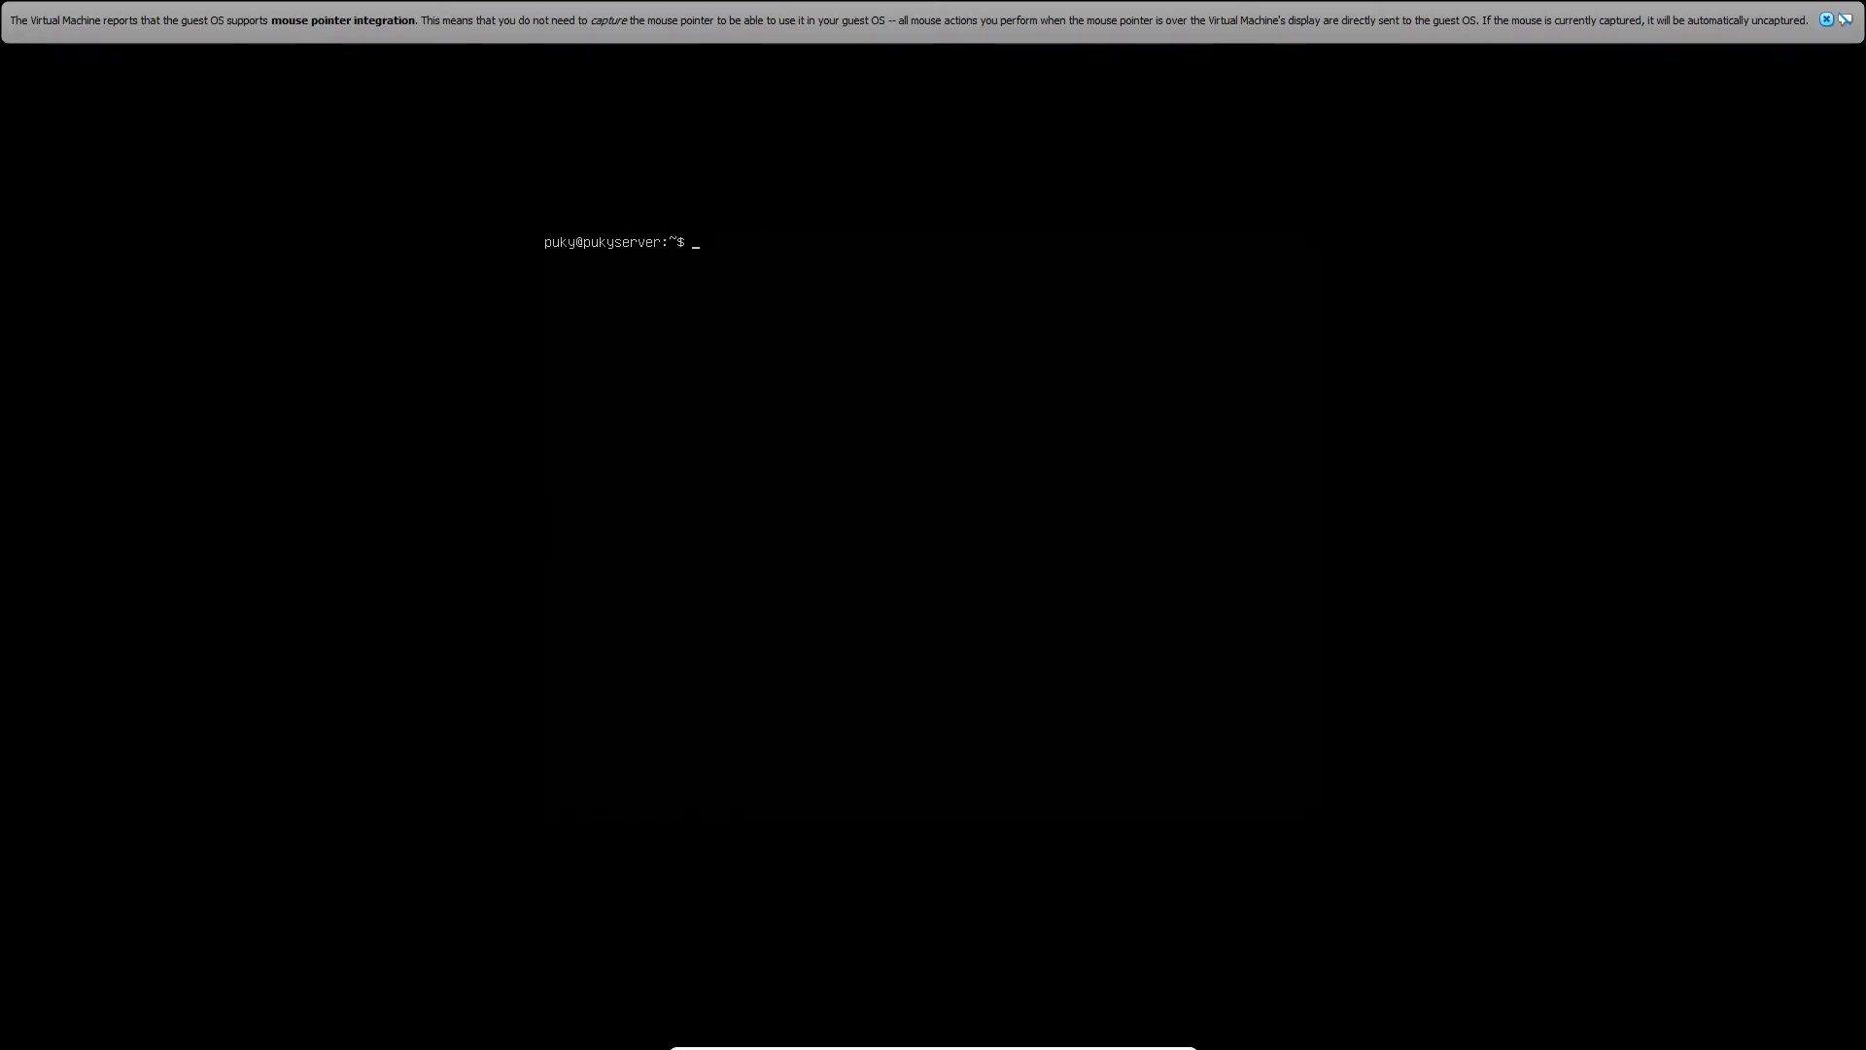
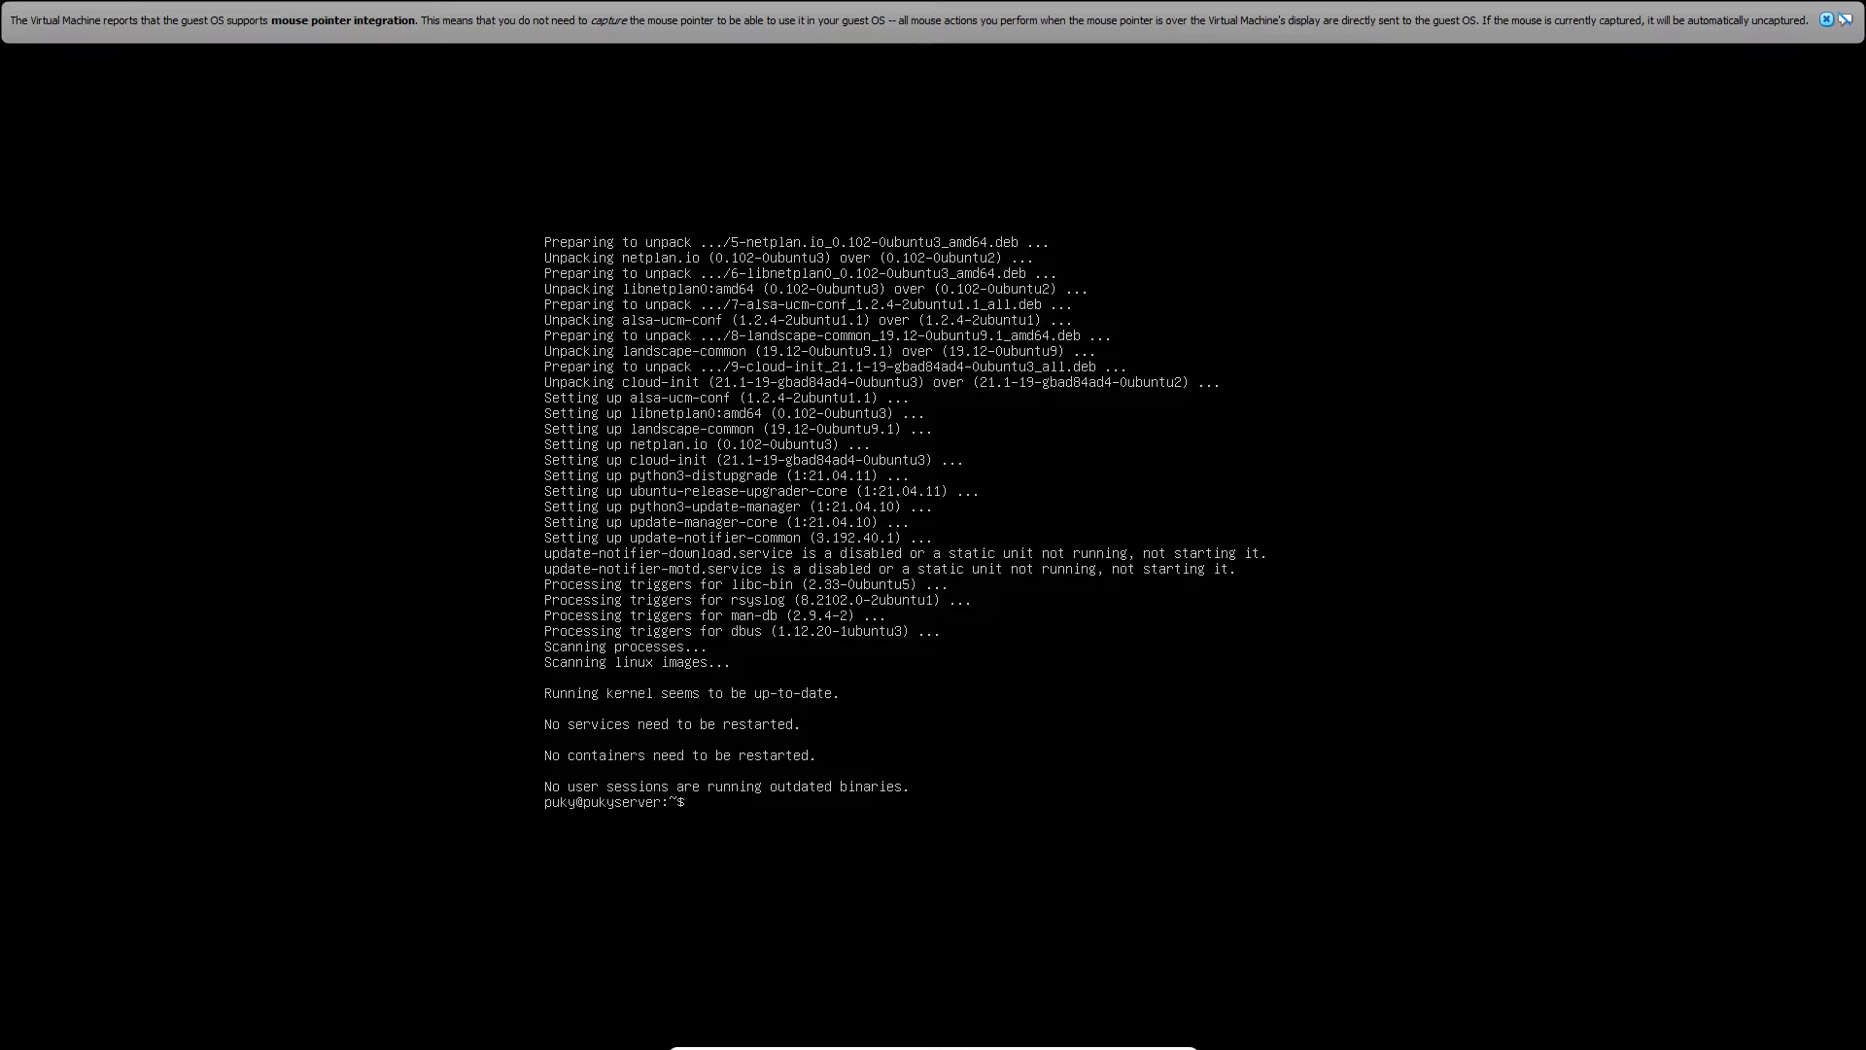
Clear the console and install tasksel with sudo apt-get install tasksel, confirming with y.
key("Return")
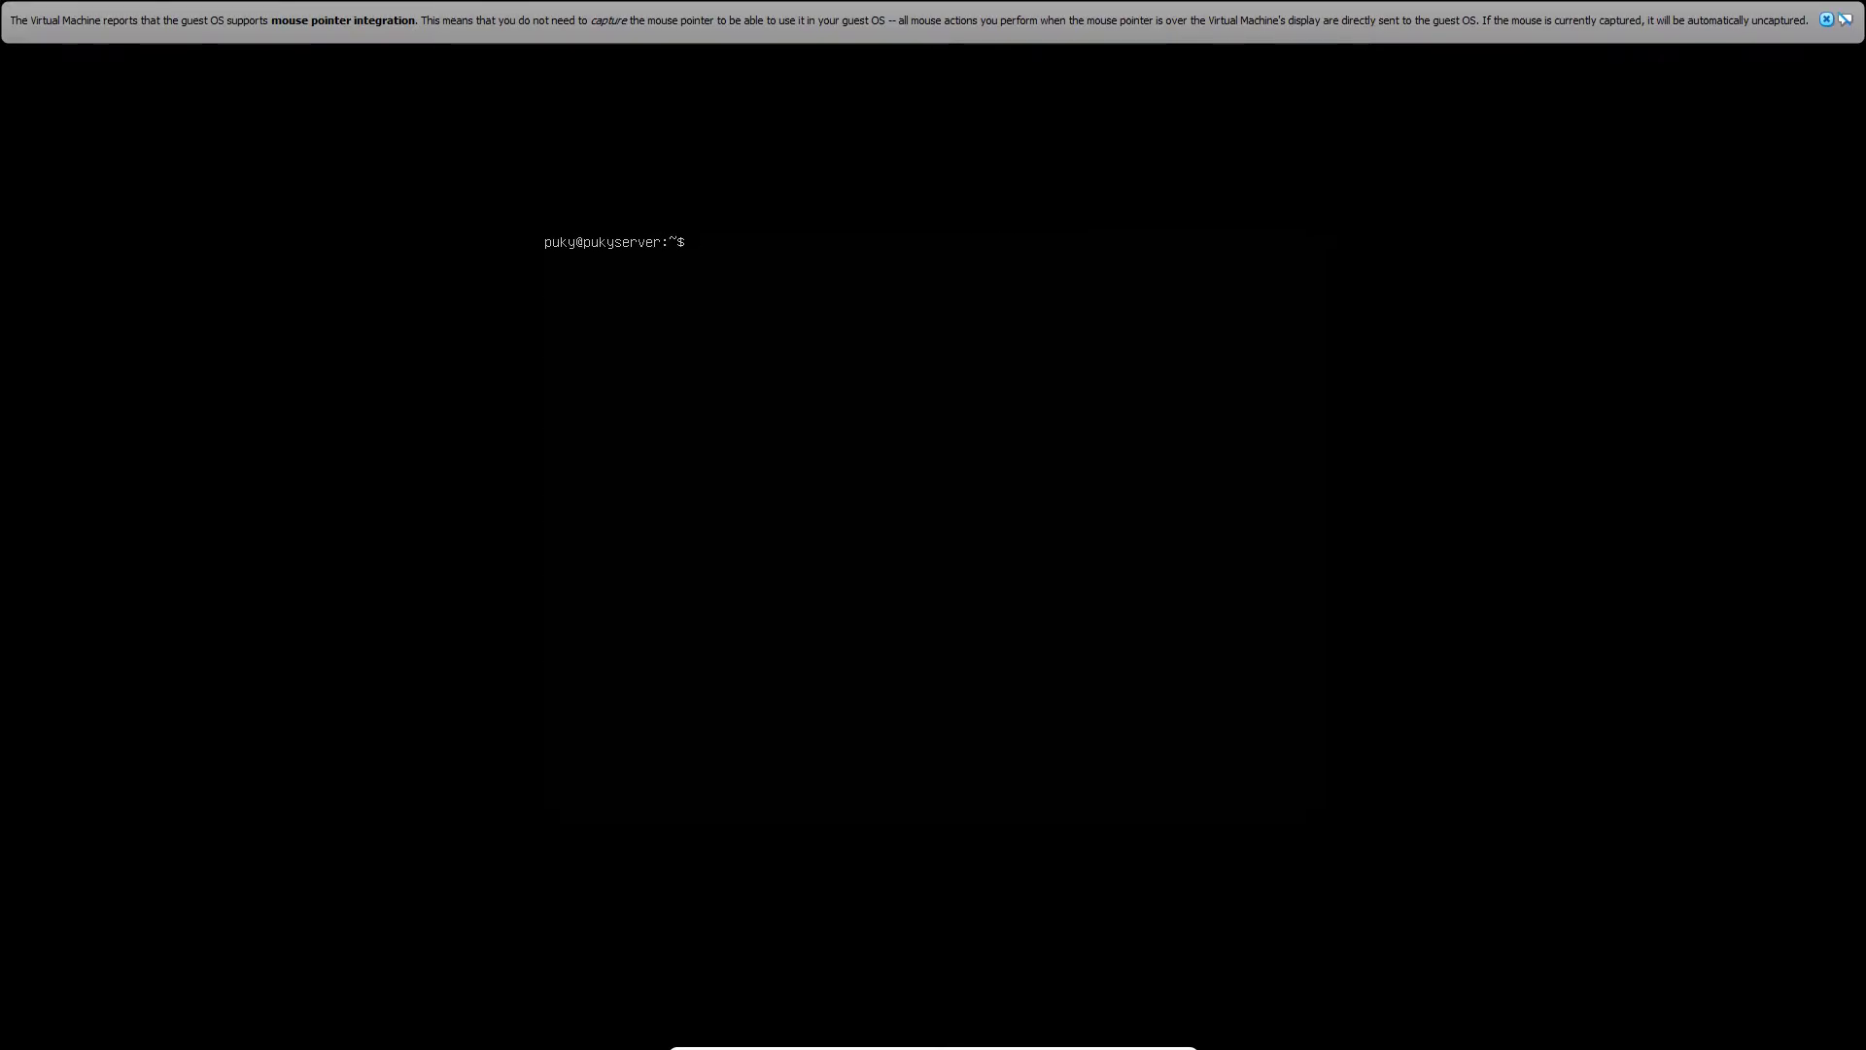
type("sudo apt-get tasksel")
key("BackSpace")
key("BackSpace")
type("sel")
key("Left")
key("Left")
key("Left")
key("Left")
key("Left")
key("Left")
key("Left")
type("iu_")
key("BackSpace")
key("BackSpace")
type("nstall")
key("Return")
type("y")
key("Return")
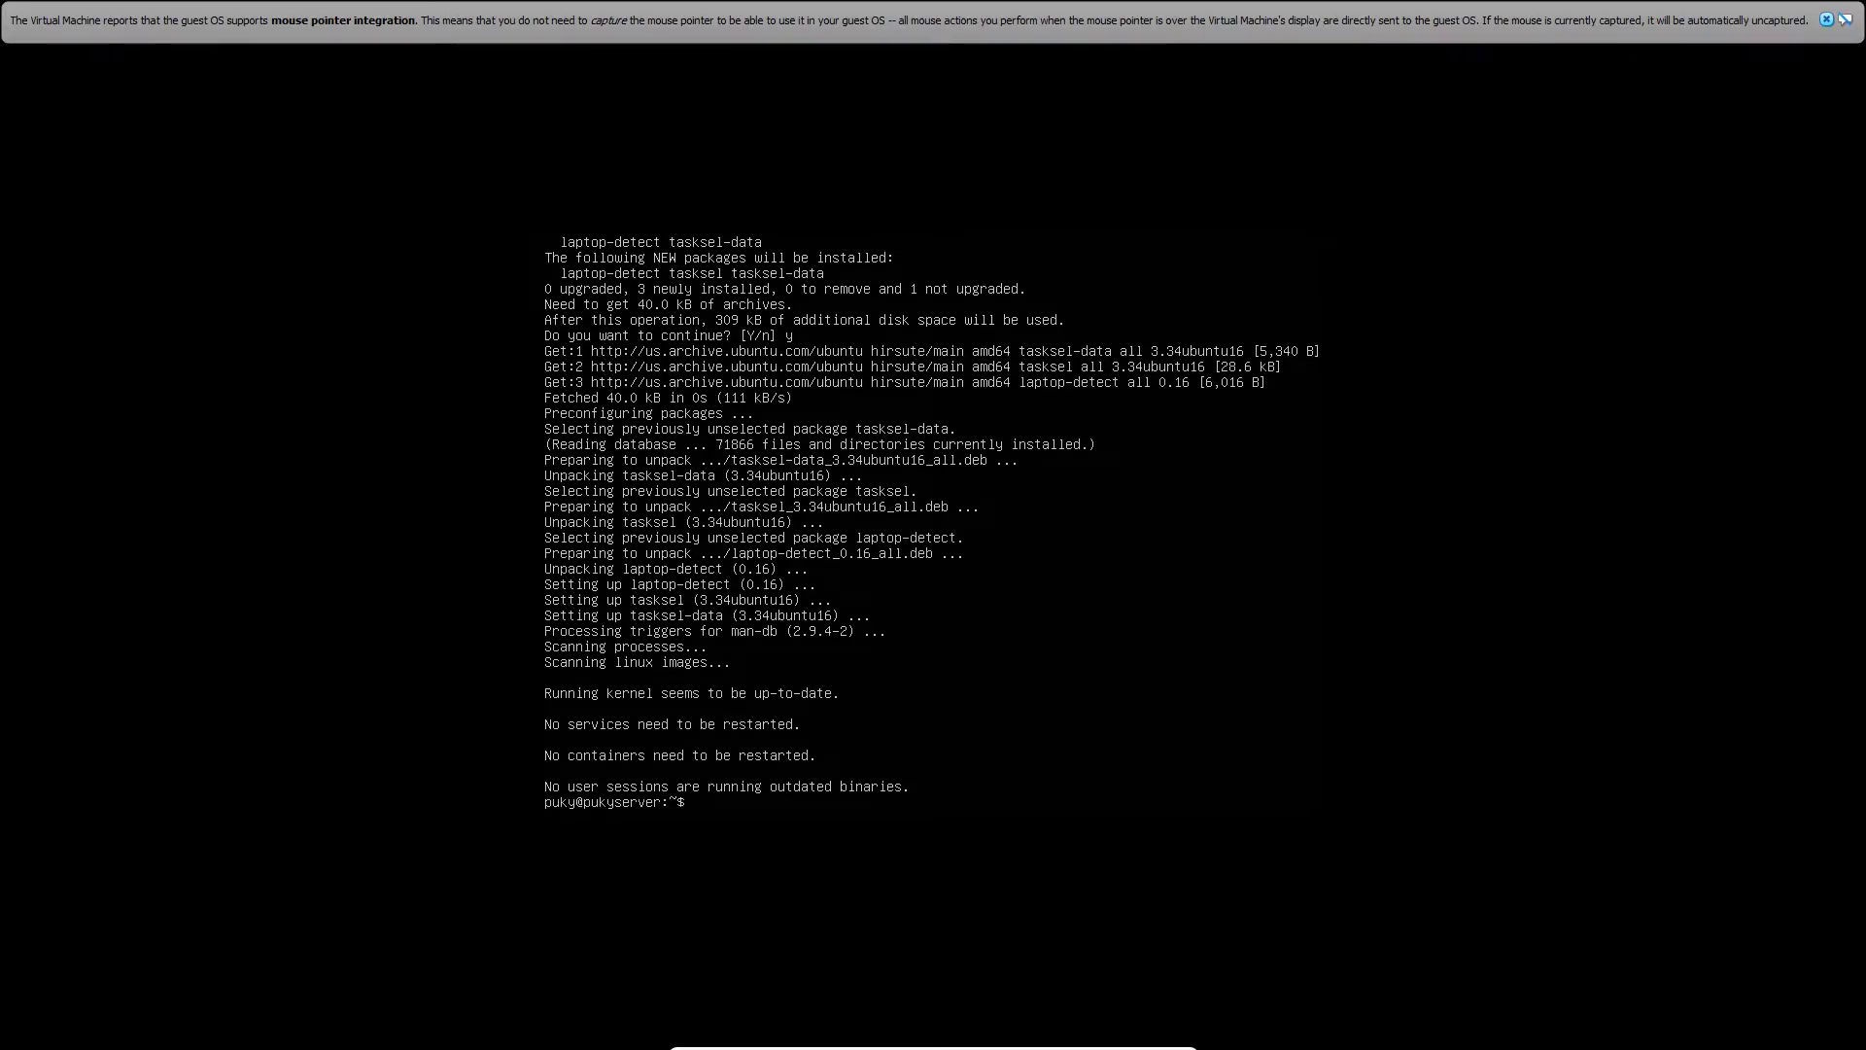
Clear the screen again and enter the command sudo apt-get install slim.
type("lear")
key("Return")
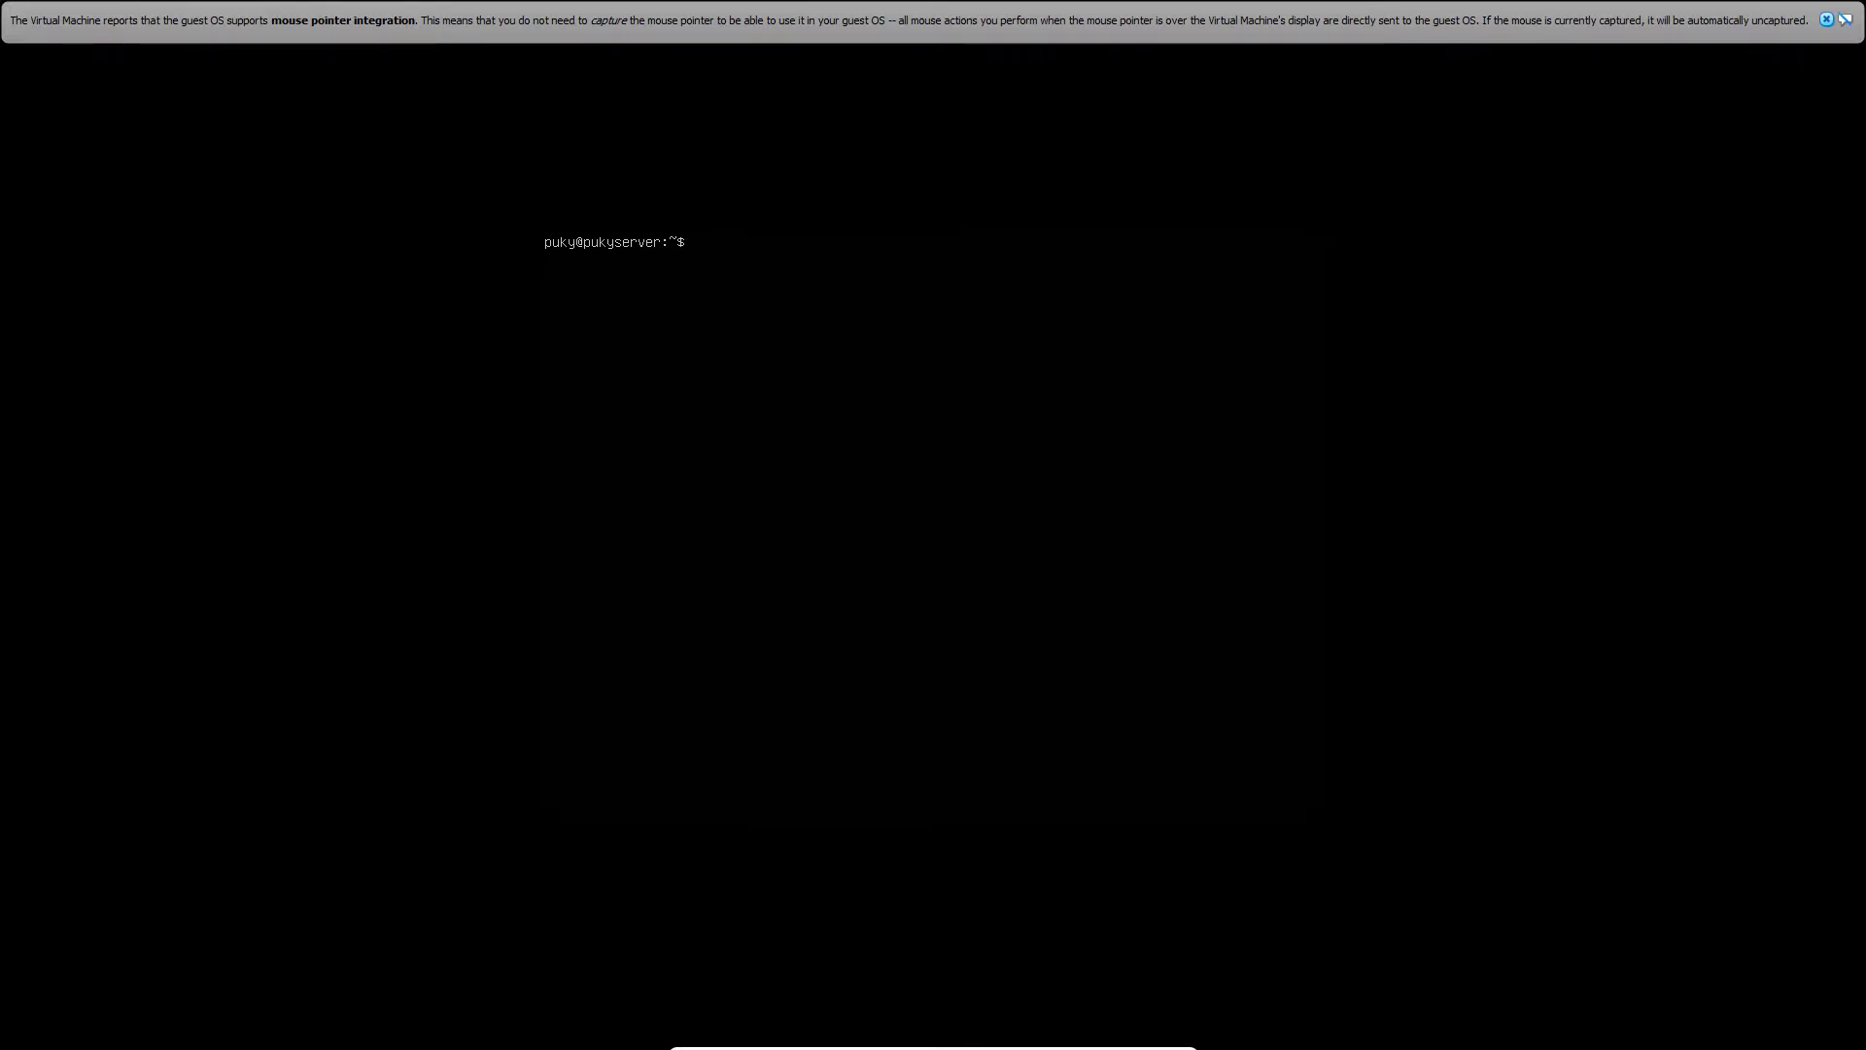
type("sudo qapt-get install slim")
Run the slim install and confirm it with y.
key("Return")
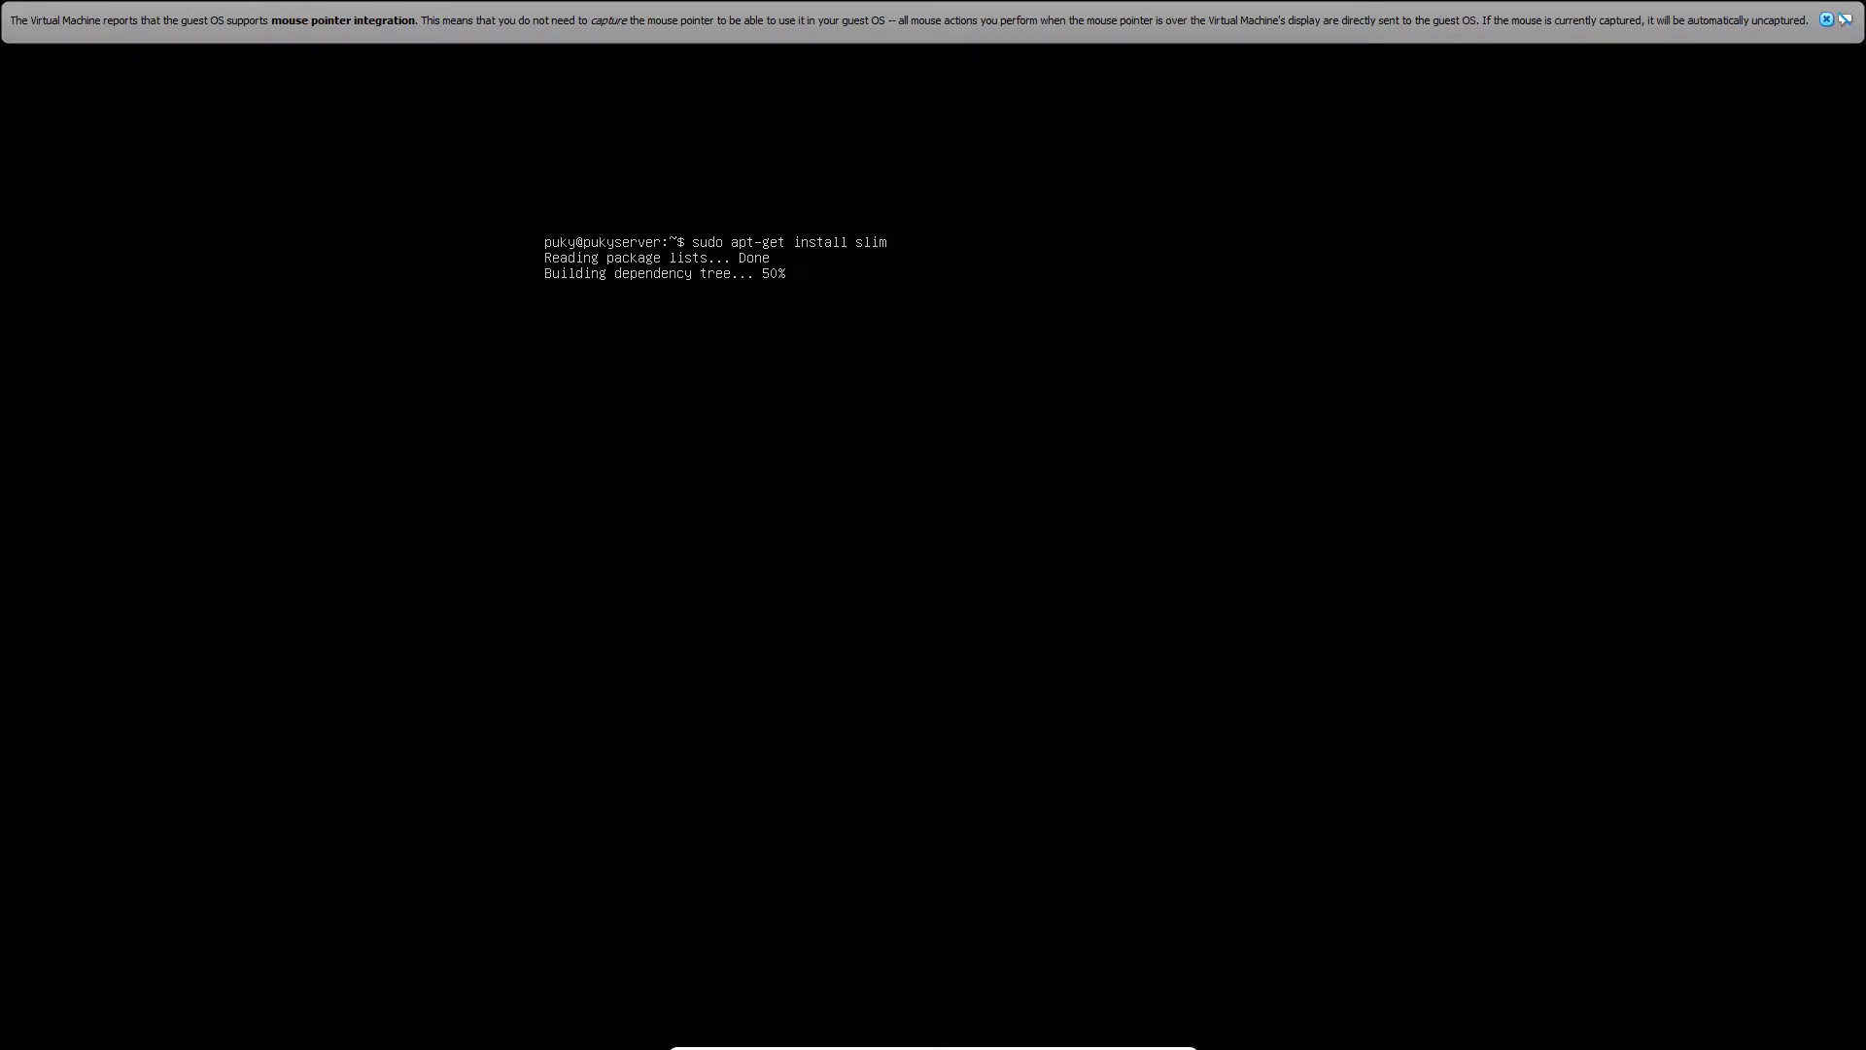
type("y")
key("Return")
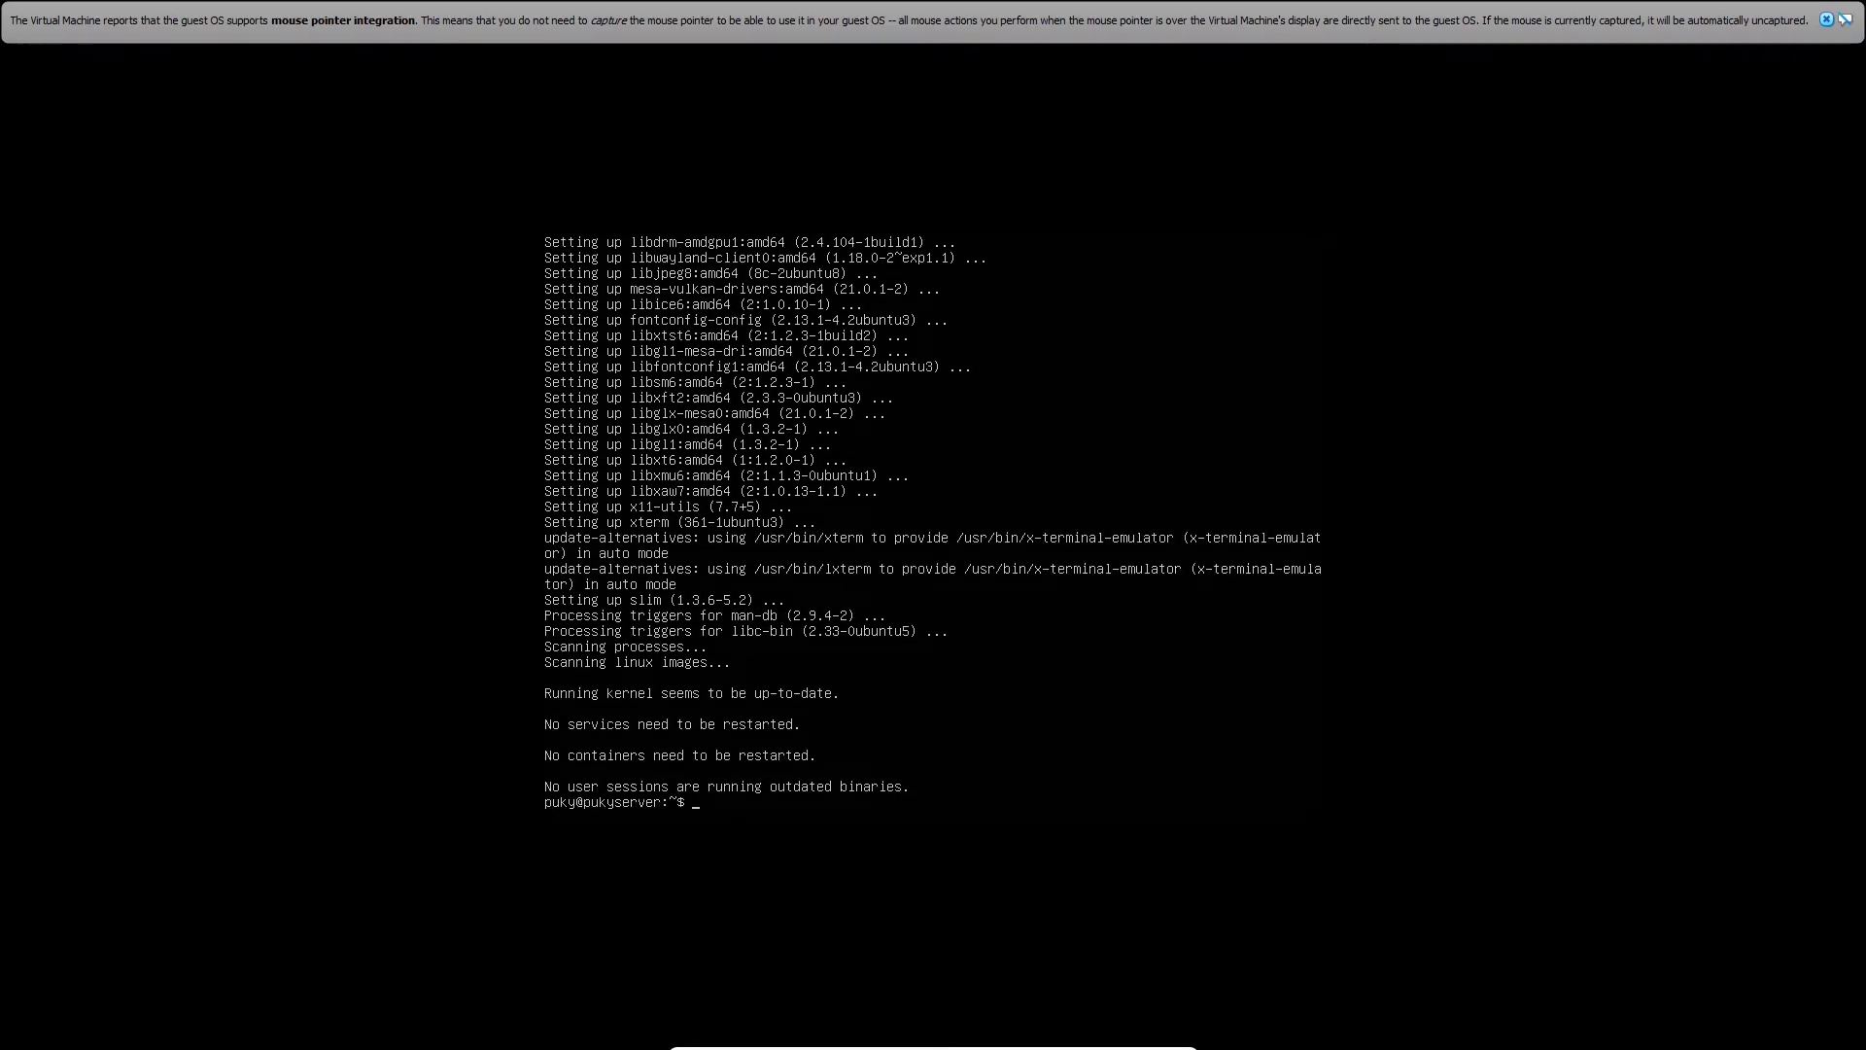
Clear the console and enter sudo tasksel at the prompt.
type("clear")
key("Return")
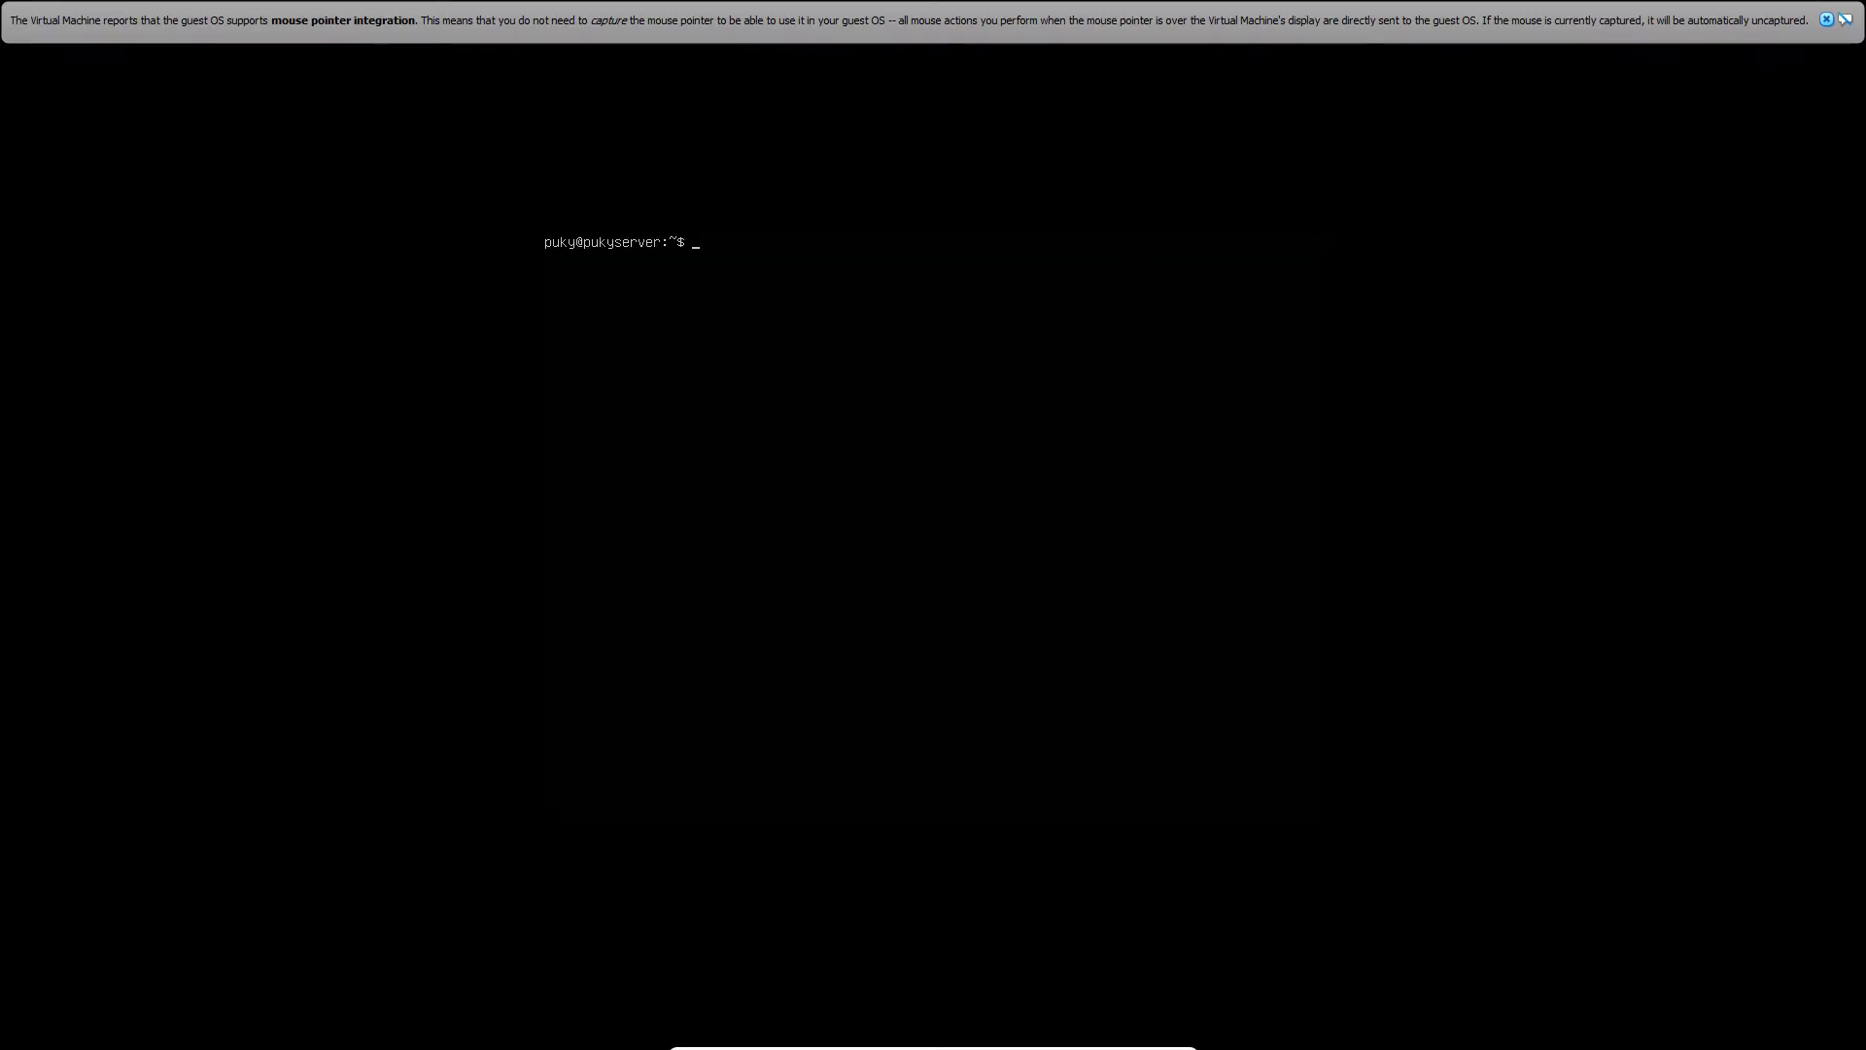
type("sudo tasksel")
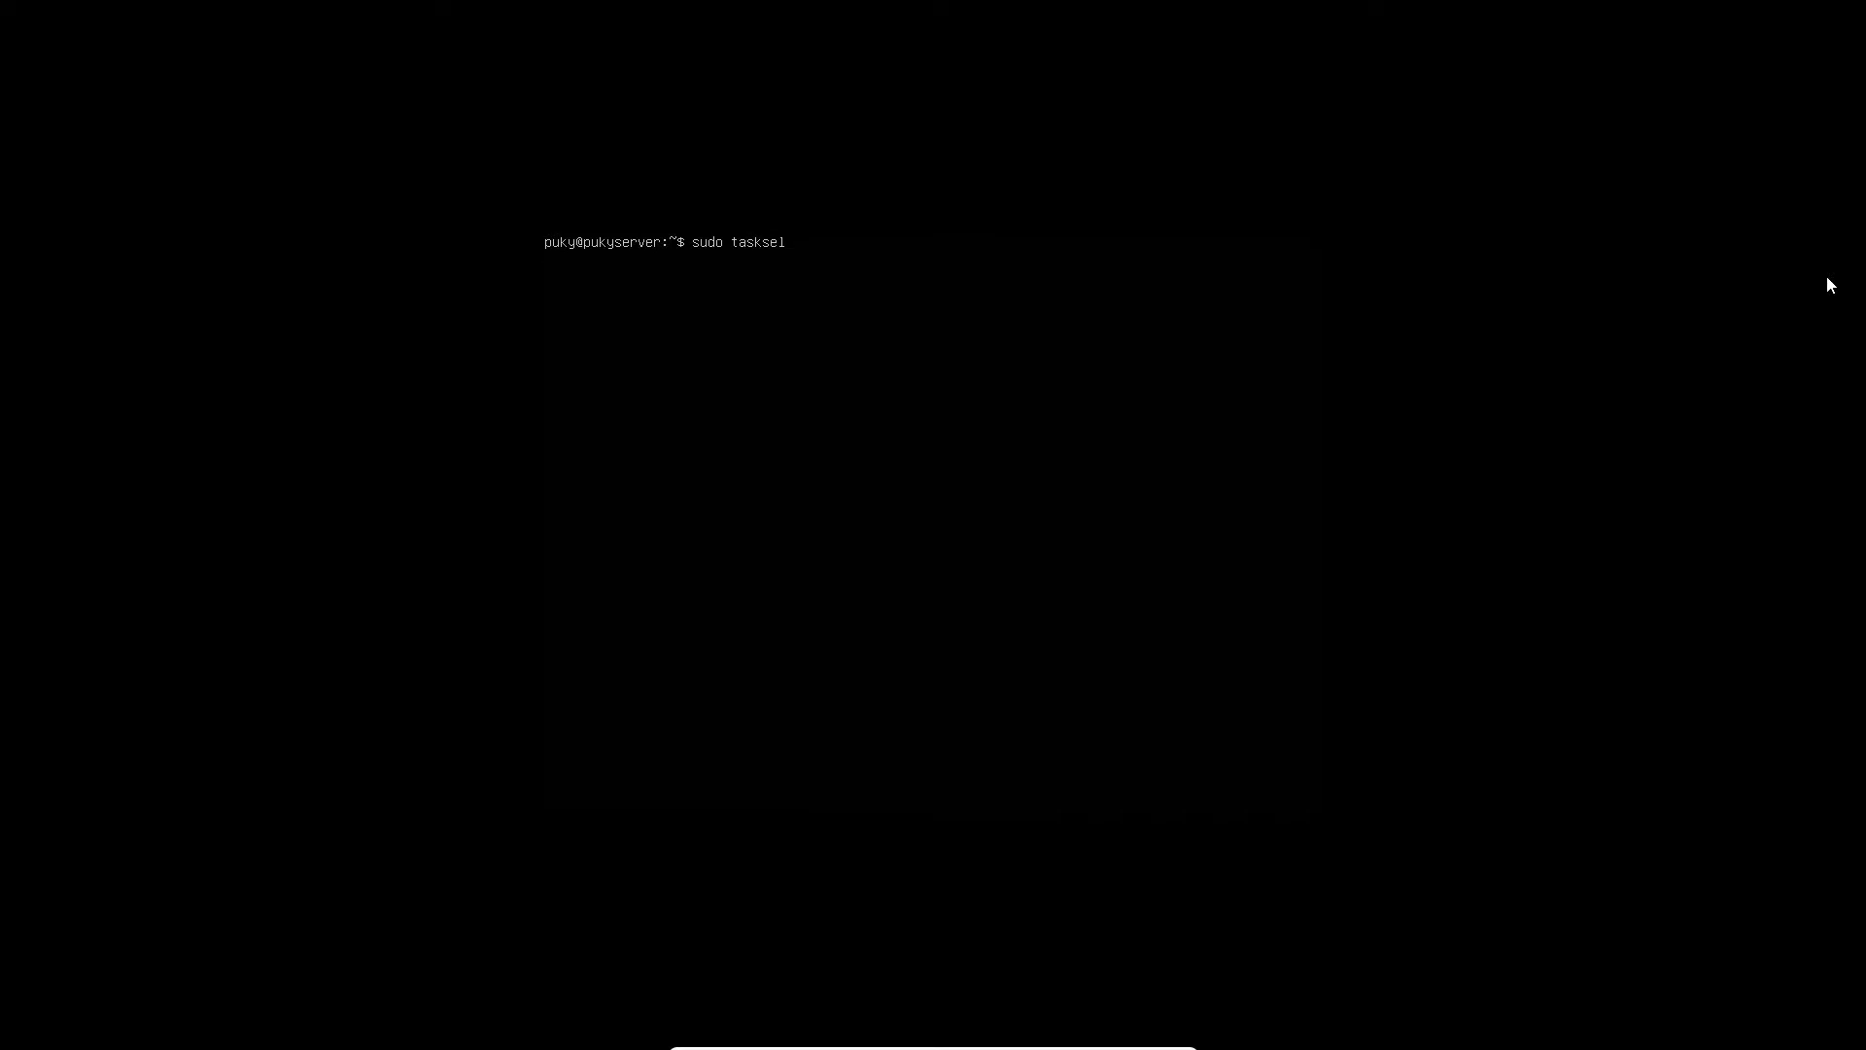
Check Ubuntu desktop in tasksel, install it, then enter reboot at the prompt.
key("Return")
key("Down")
key("Down")
key("Down")
key("Down")
key("Down")
key("Down")
key("Down")
key("Down")
key("Down")
key("Down")
key("Down")
key("Down")
key("Down")
key("Down")
key("Down")
key("Down")
key("Down")
key("Down")
key("Down")
key("Down")
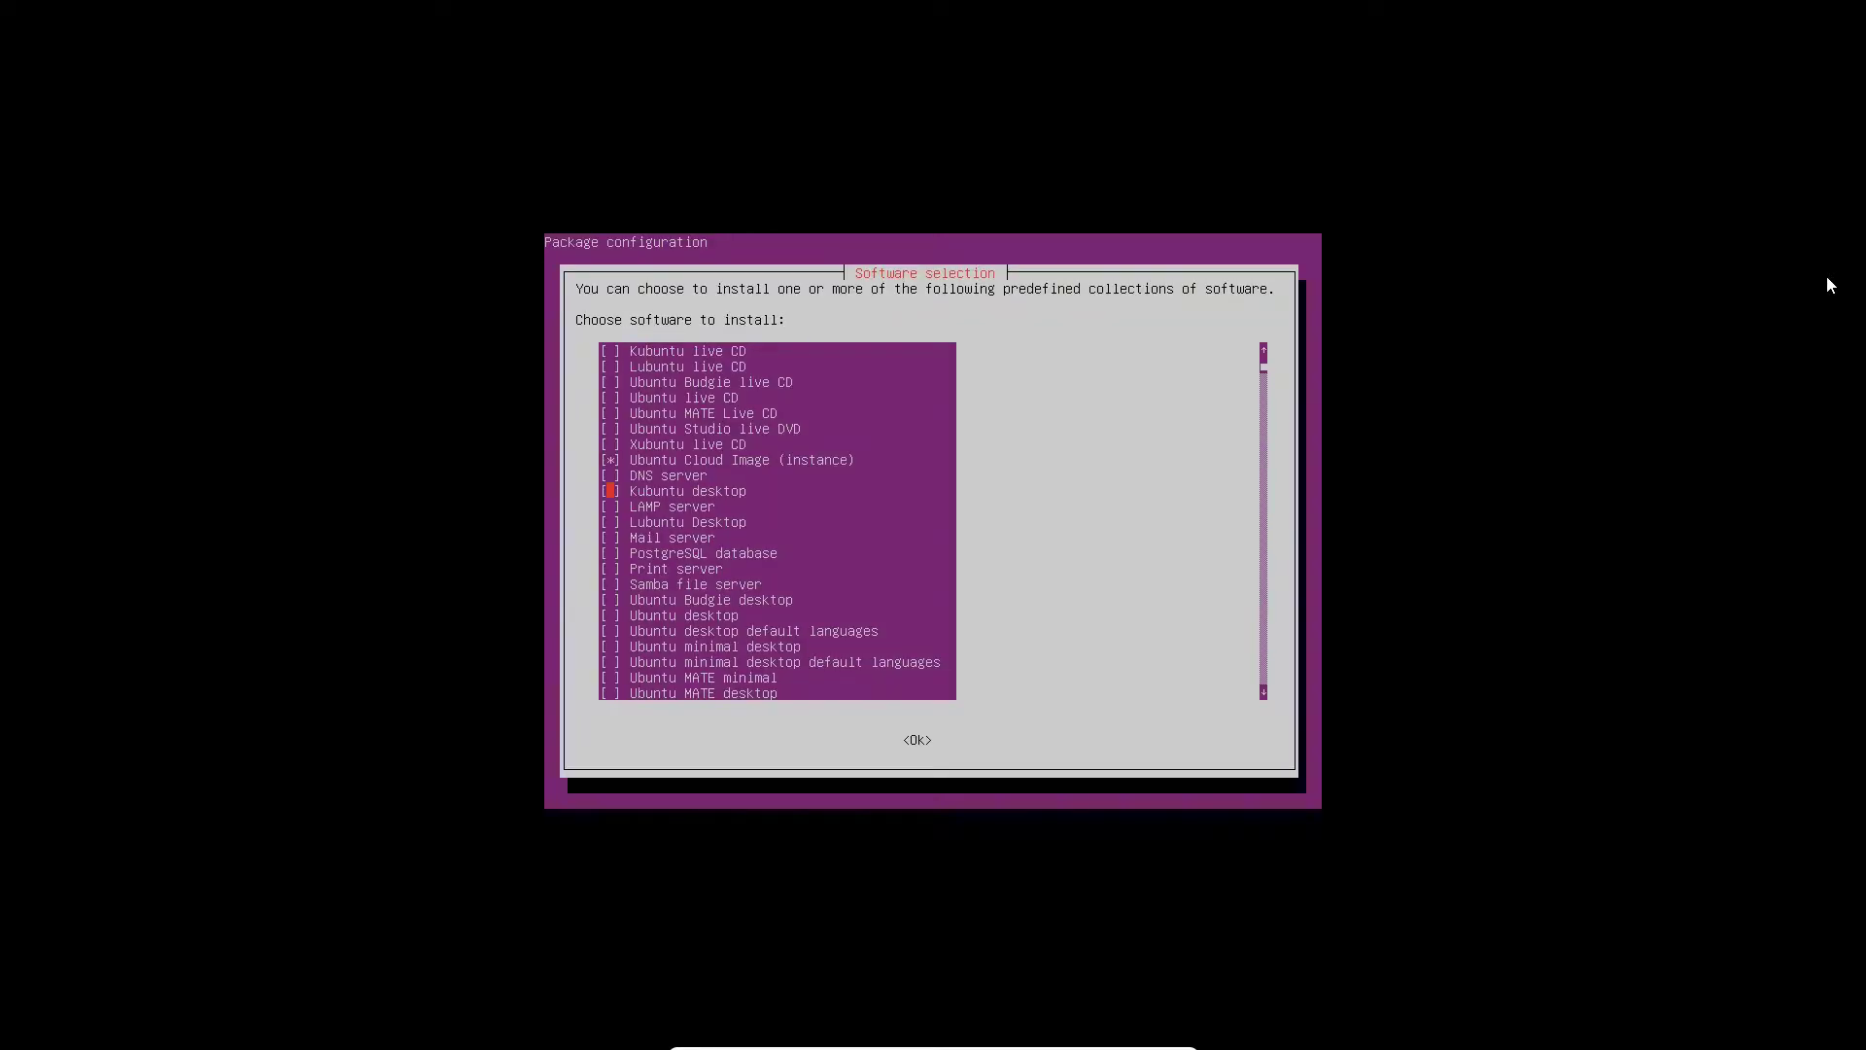
key("Up")
key("Up")
key("Up")
key("Up")
key("Up")
key("Up")
key("Up")
key("Up")
key("Up")
key("Up")
key("Up")
key("Up")
key("Up")
key("Up")
key("Up")
key("Up")
key("Up")
key("Up")
key("Up")
key("Up")
key("Down")
key("Down")
key("Down")
key("Down")
key("Down")
key("Down")
key("Down")
key("Down")
key("Down")
key("Down")
key("Down")
key("Down")
key("Down")
key("Down")
key("Down")
key("Down")
key("Down")
key("Down")
key("Down")
key("Down")
key("Up")
key("Up")
key("Up")
key("Up")
key("Up")
key("Up")
key("Up")
key("Up")
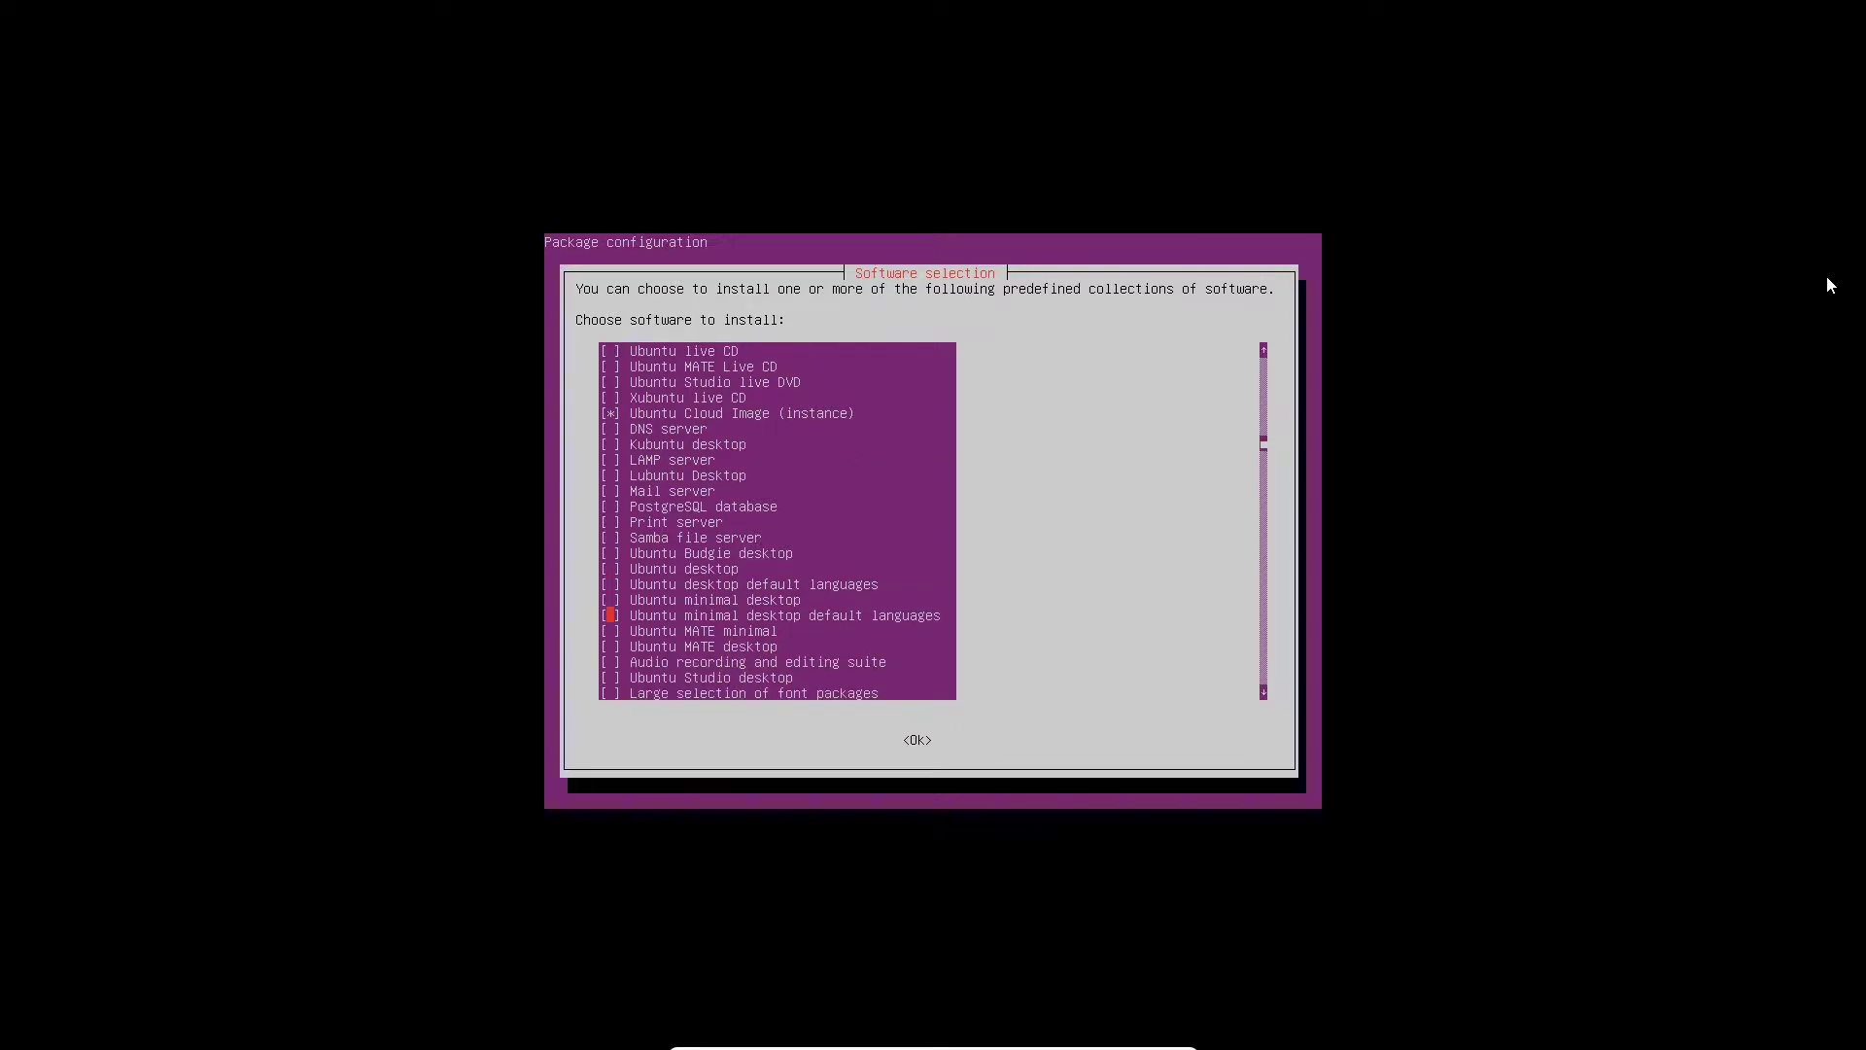
key("space")
key("Tab")
key("Return")
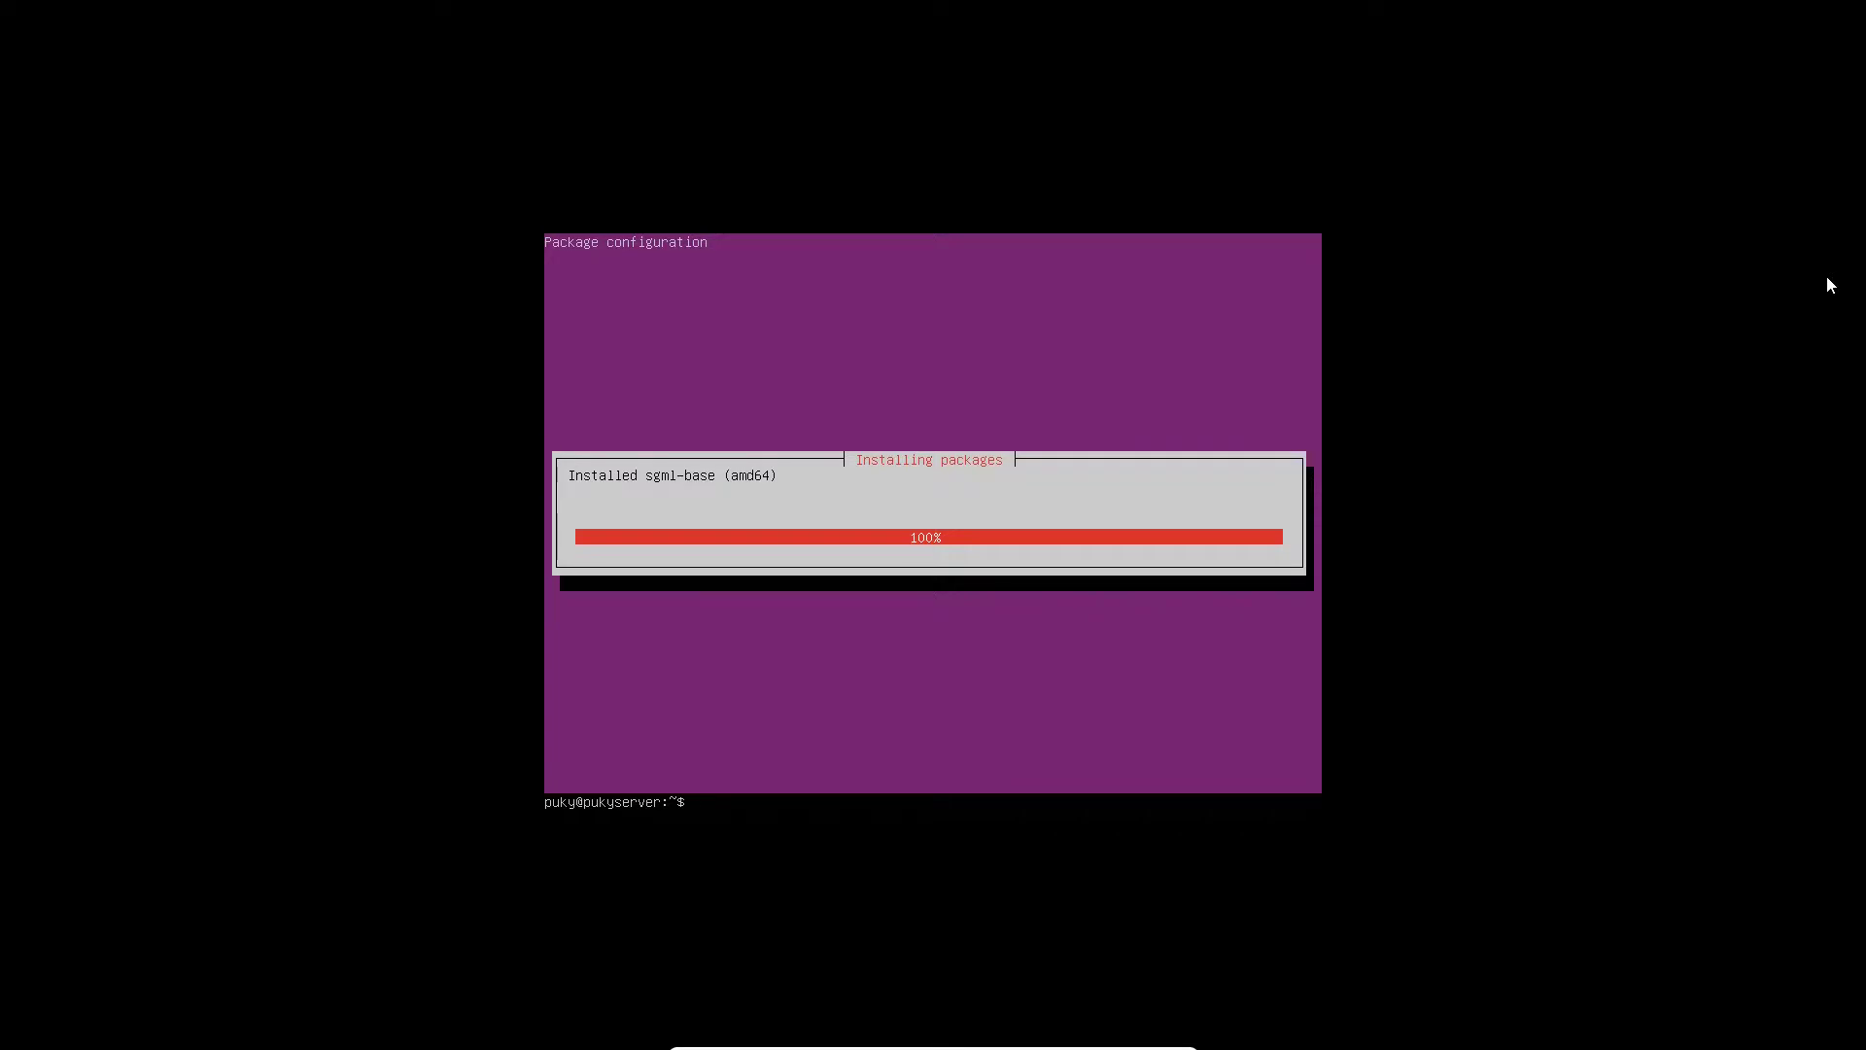
type("reboot")
Reboot the VM and log in at the SLiM screen with the account's username and password.
key("Return")
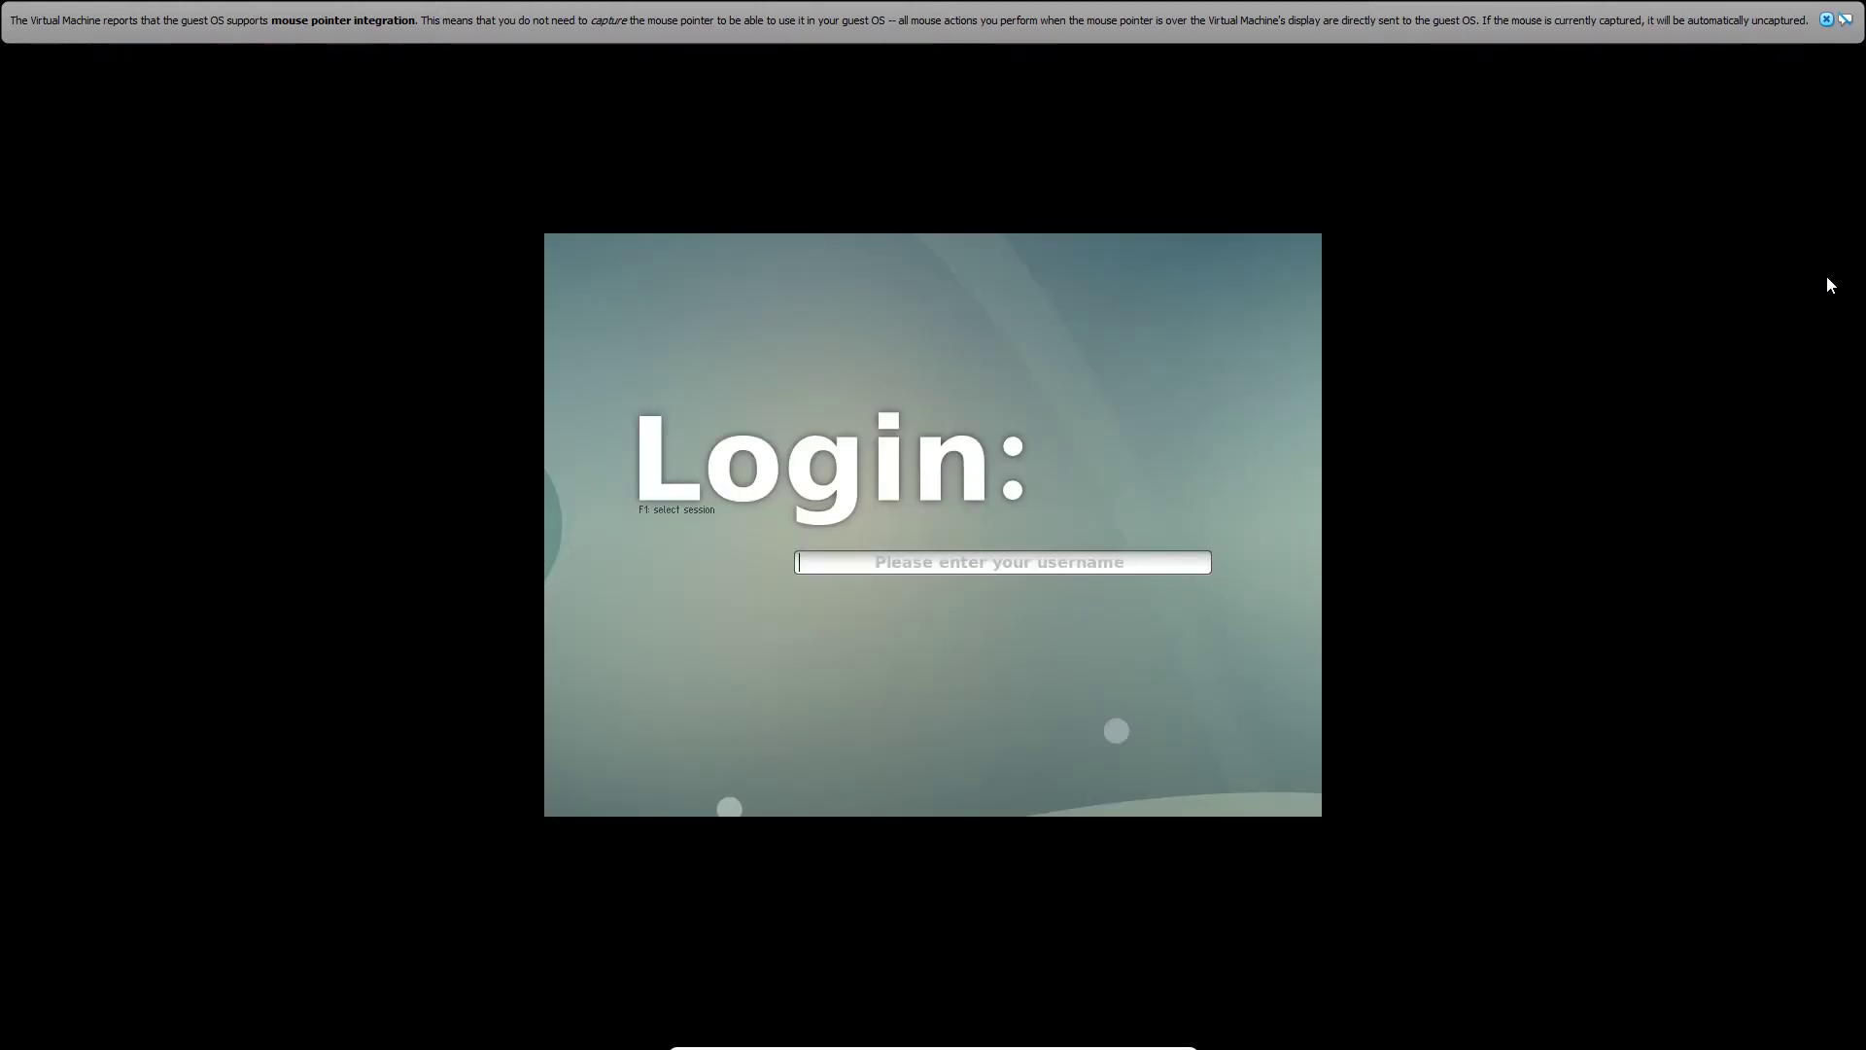
key("Return")
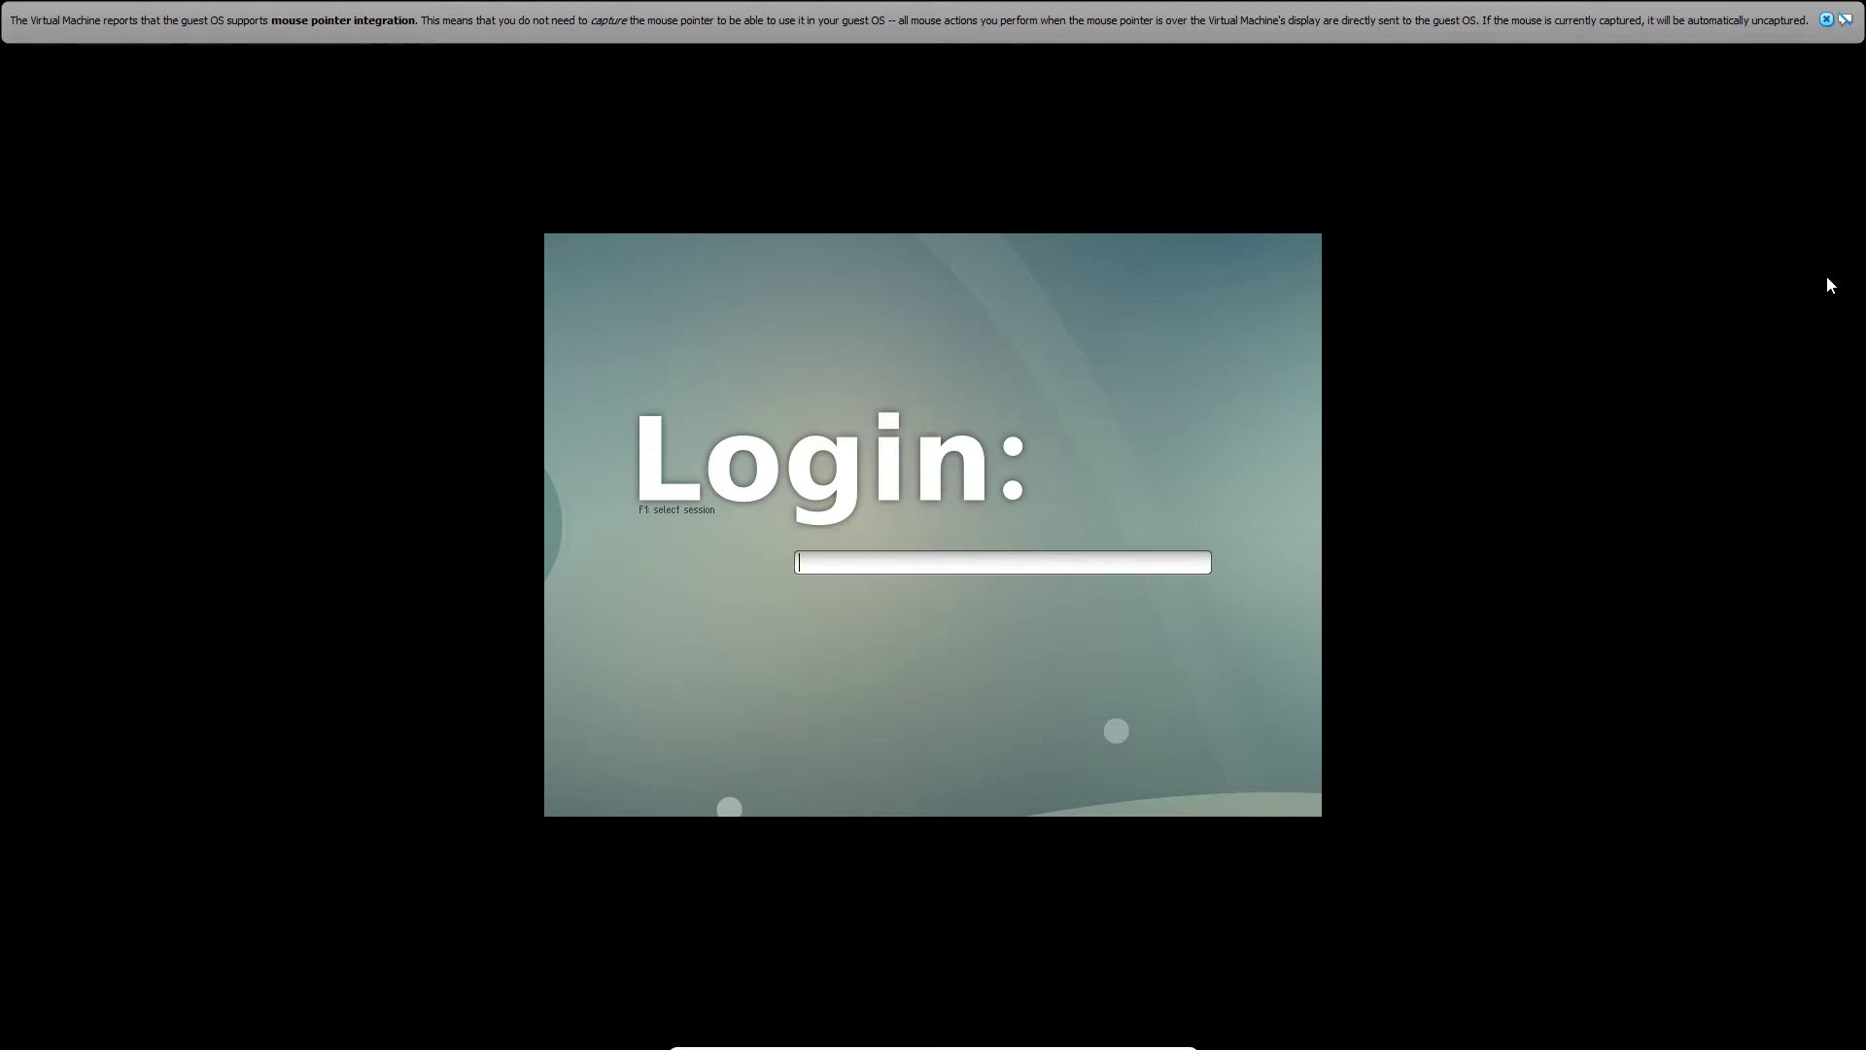
key("Return")
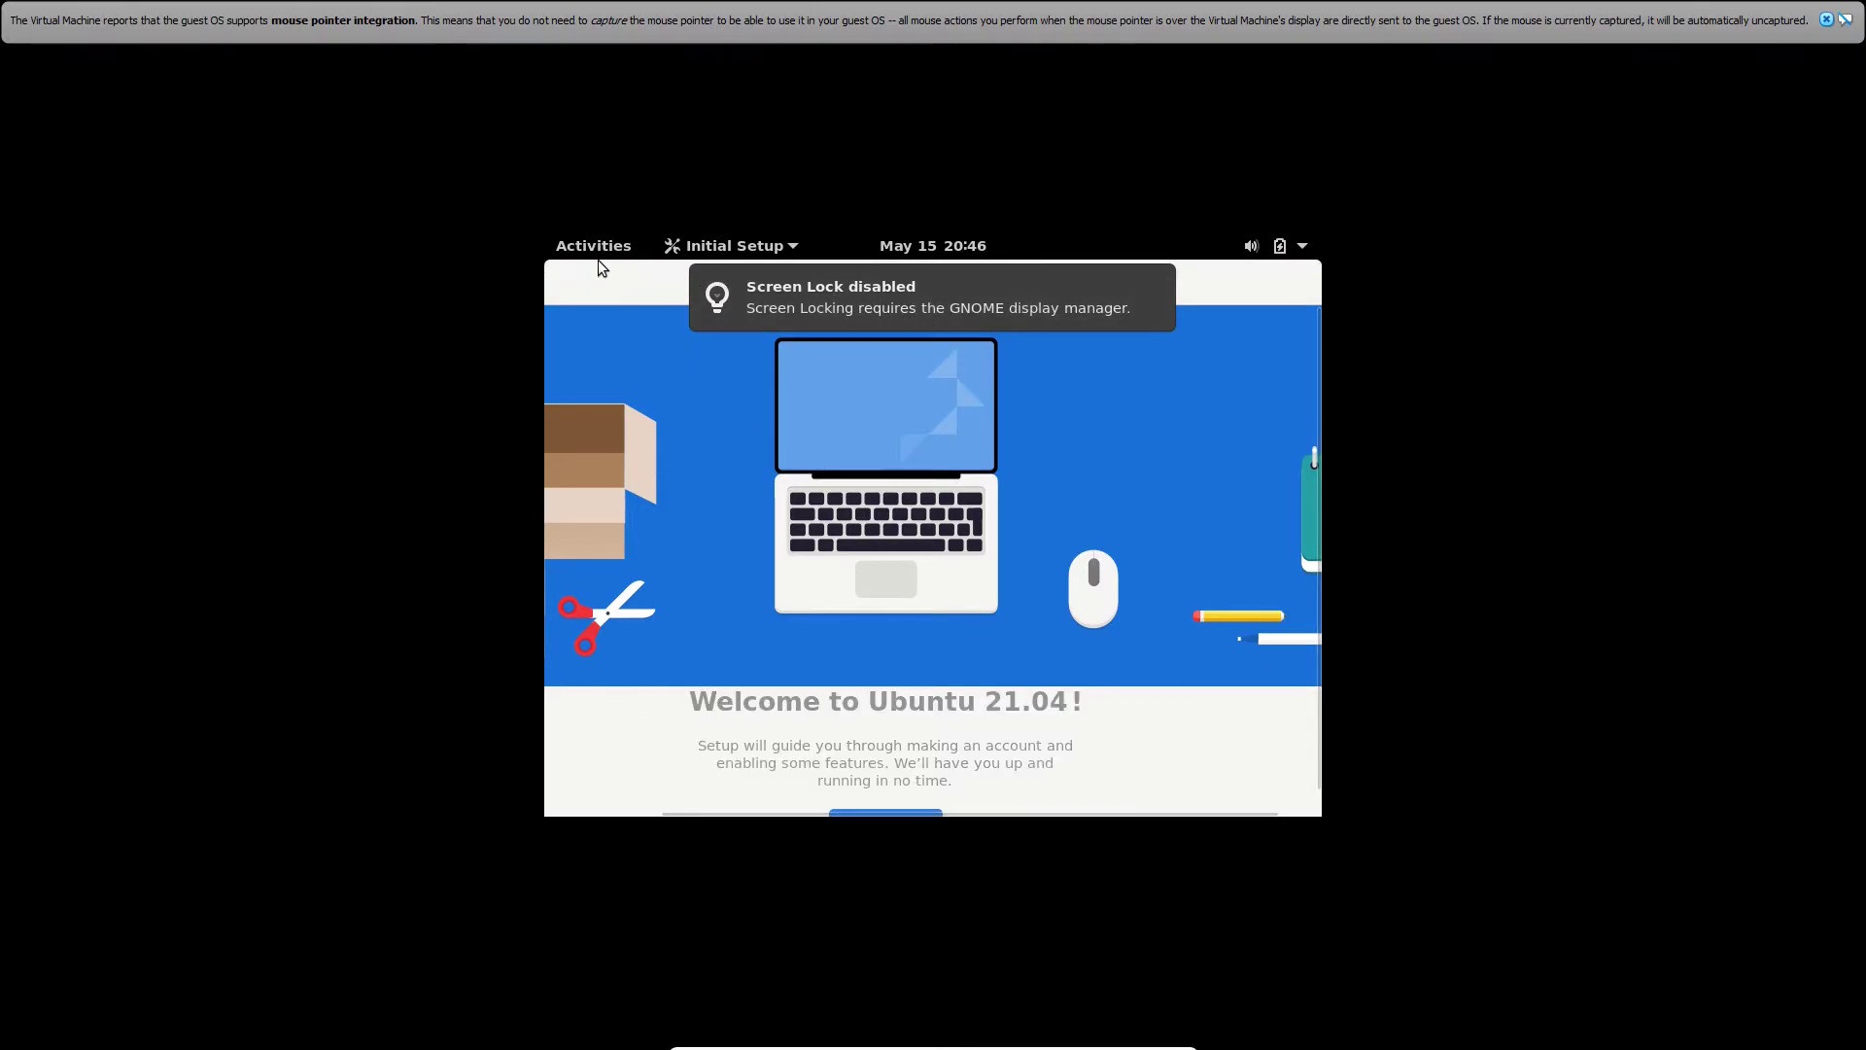
Switch the VM display to Scaled Mode and maximize the VirtualBox window.
double_click(625, 285)
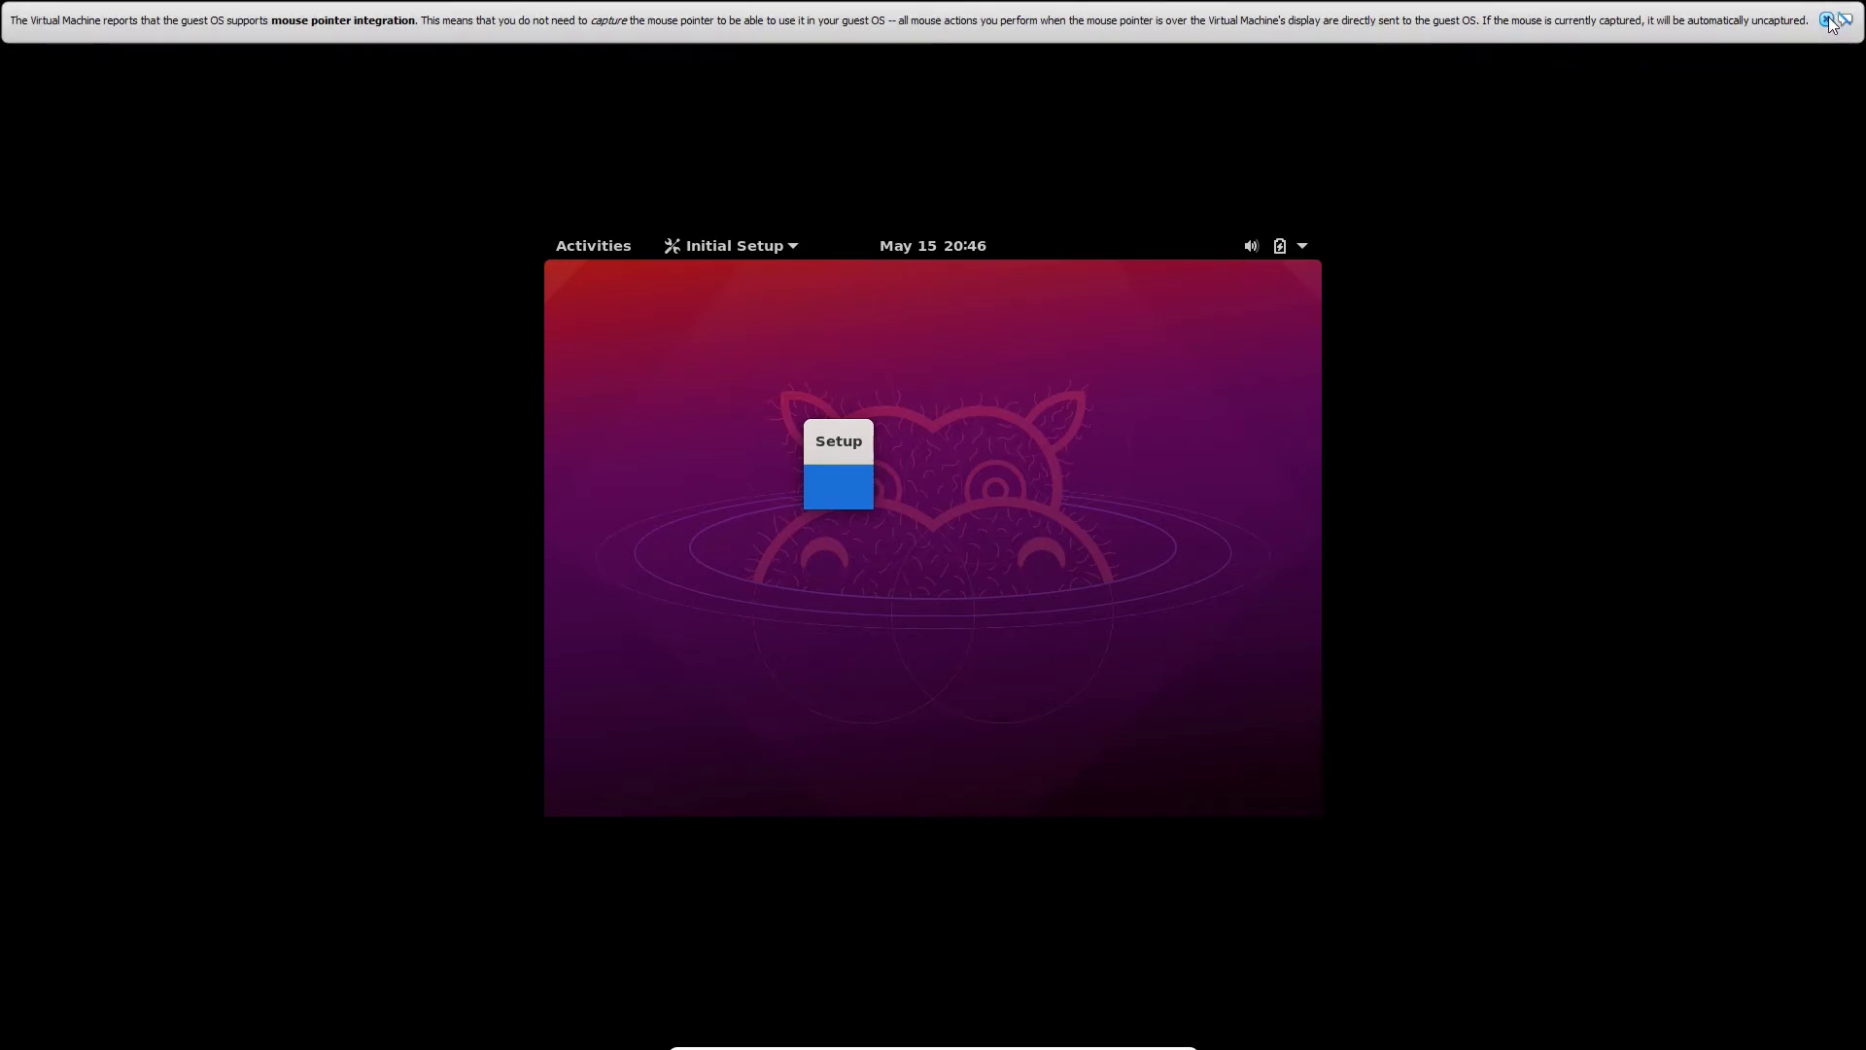
left_click(805, 1038)
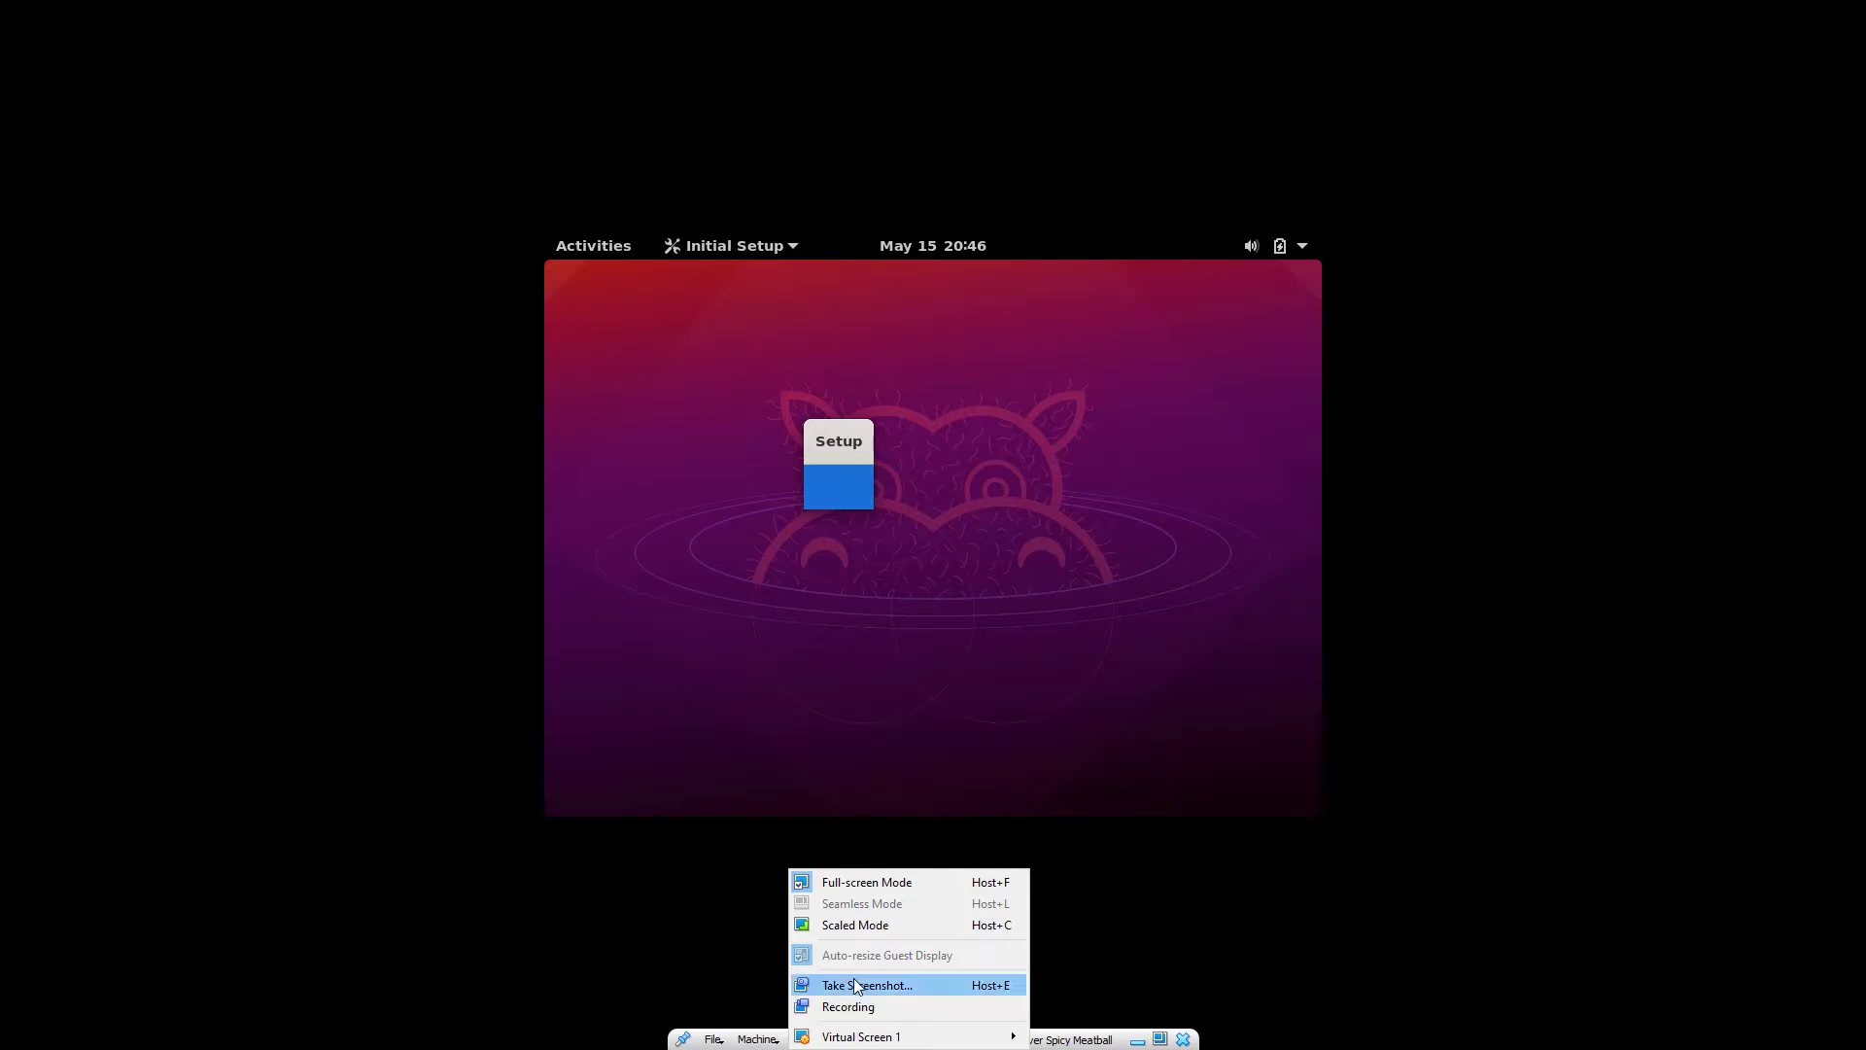
left_click(883, 925)
left_click(892, 610)
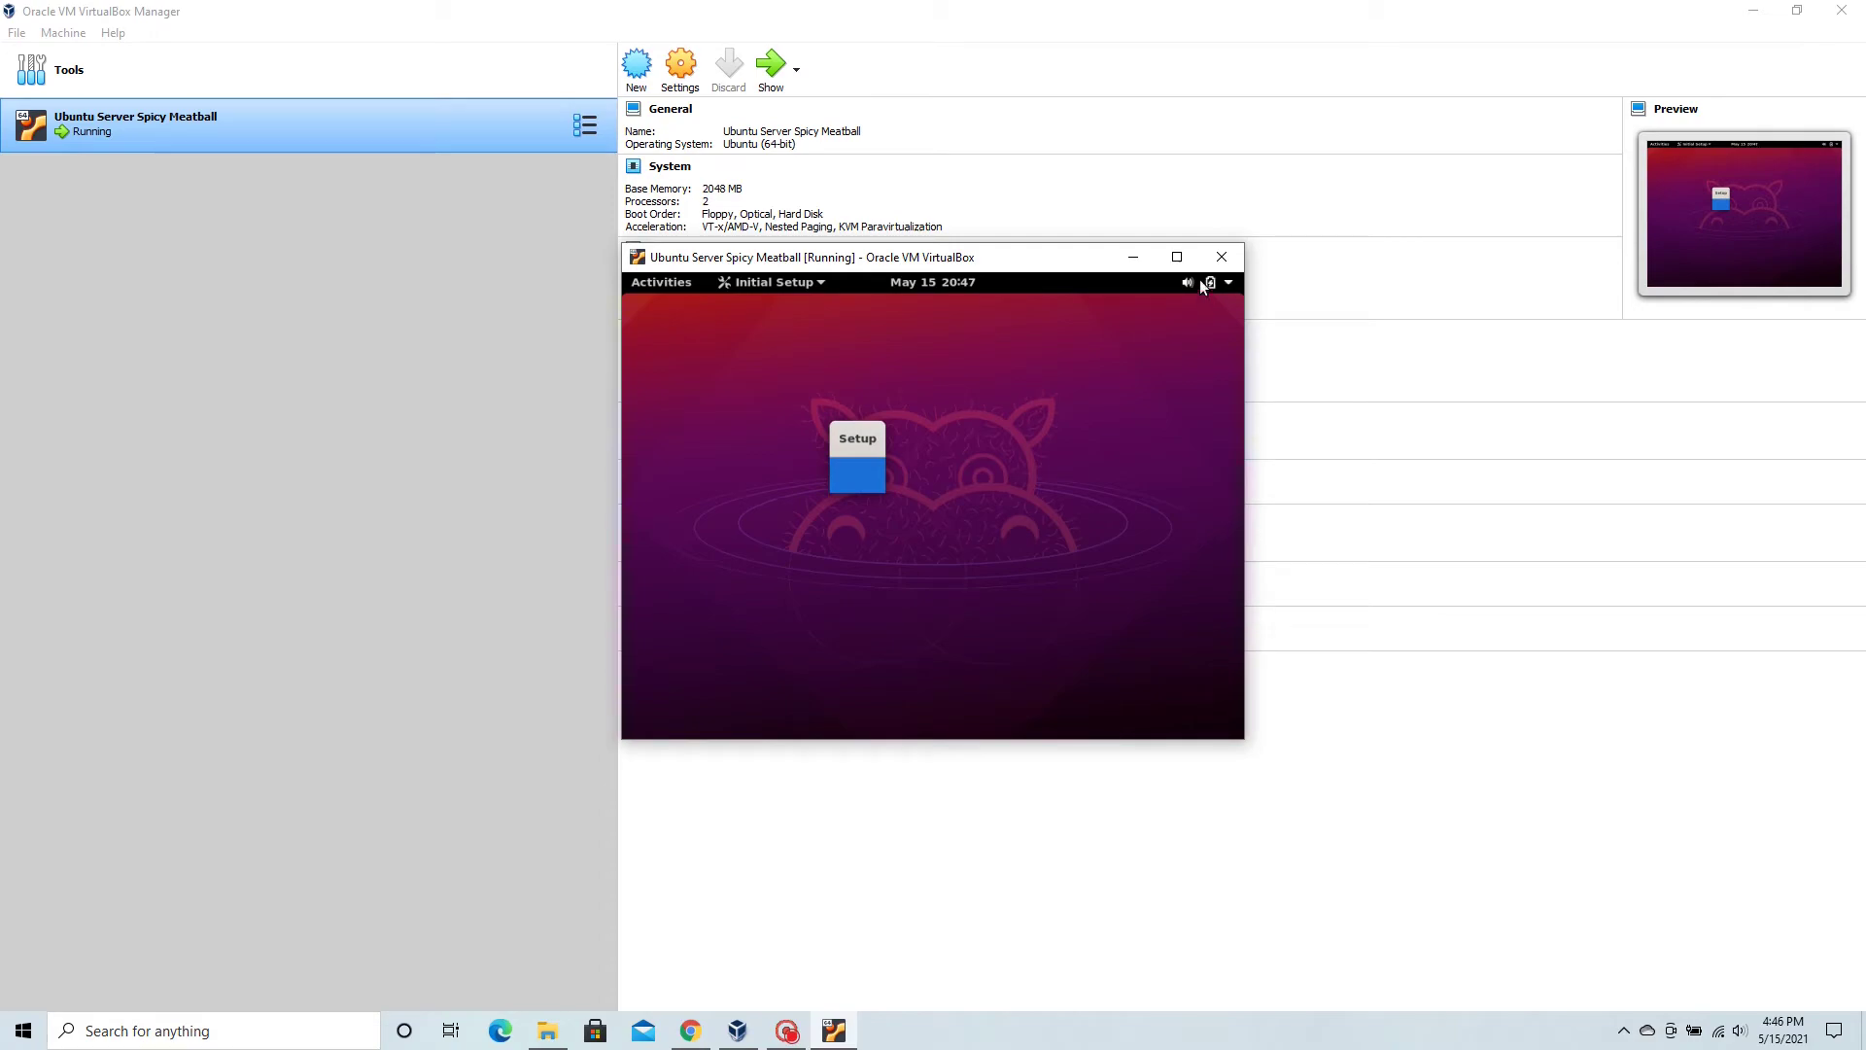
left_click(1177, 256)
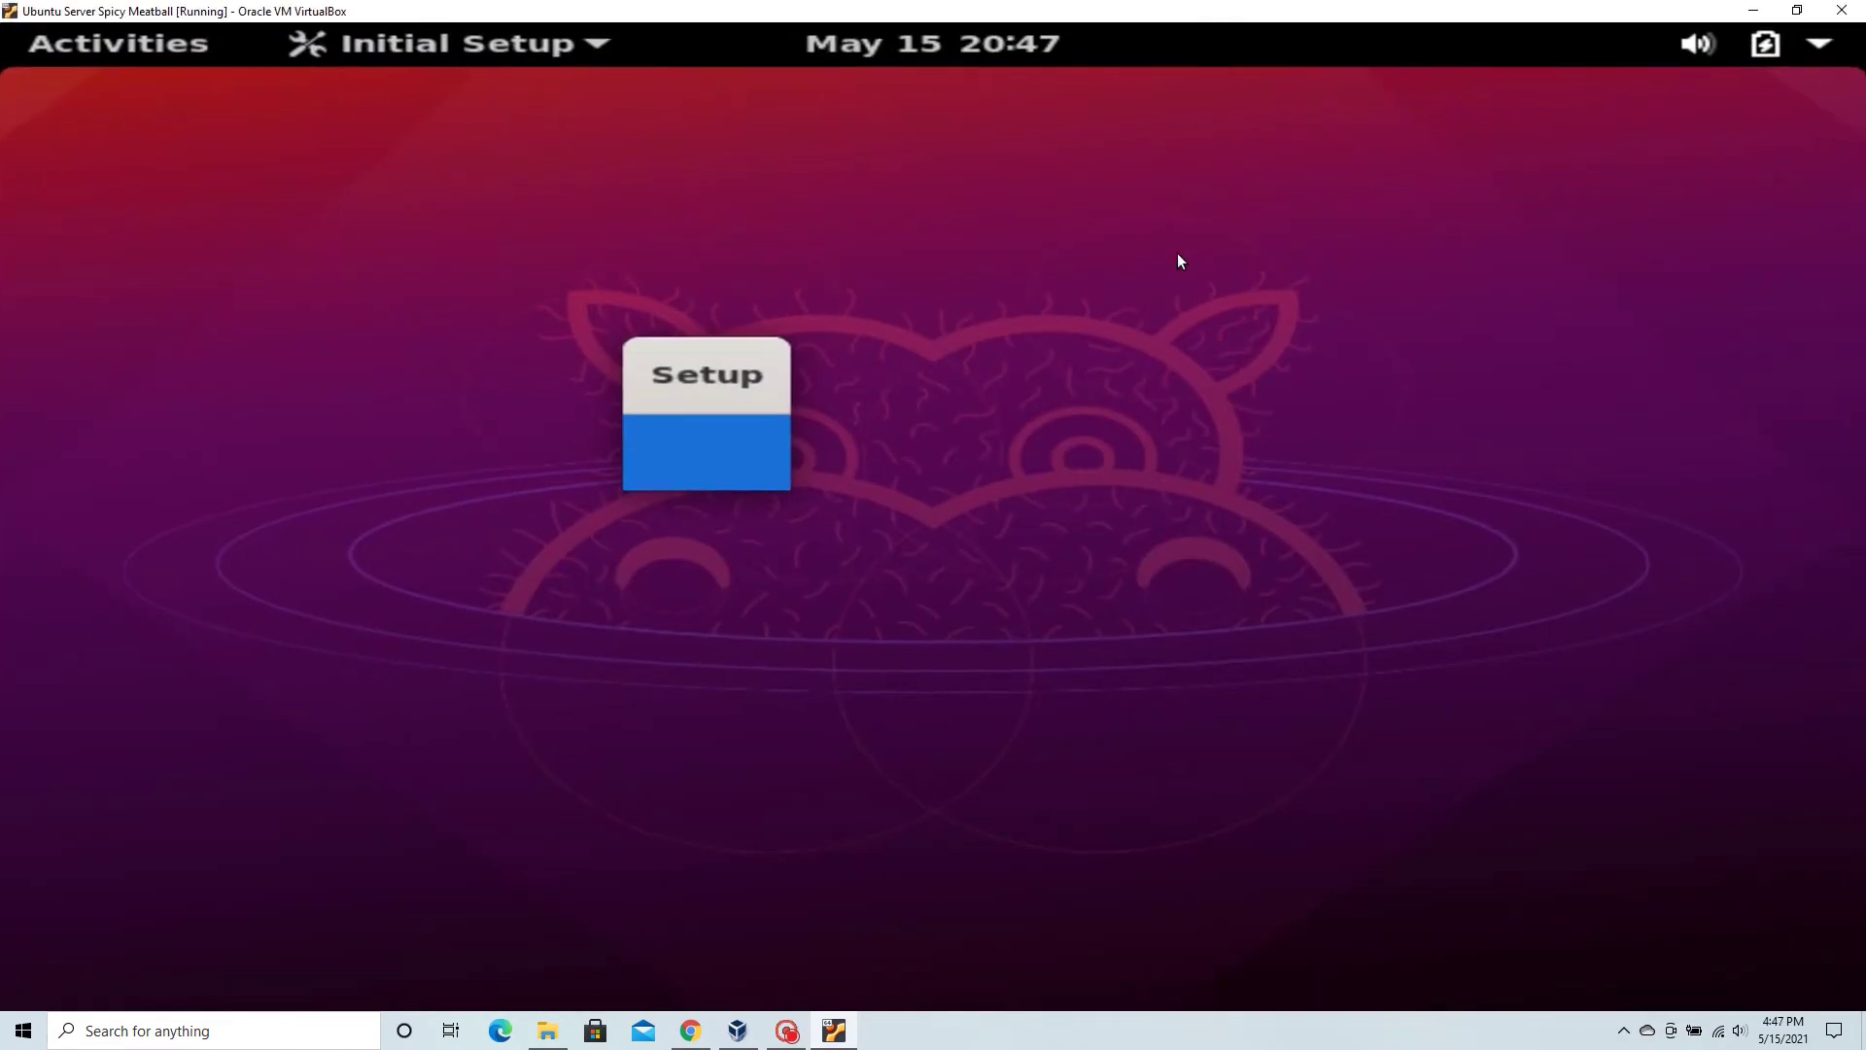
Maximize the Setup window, then open Settings from the system menu and go to Displays.
left_click_drag(627, 368, 754, 389)
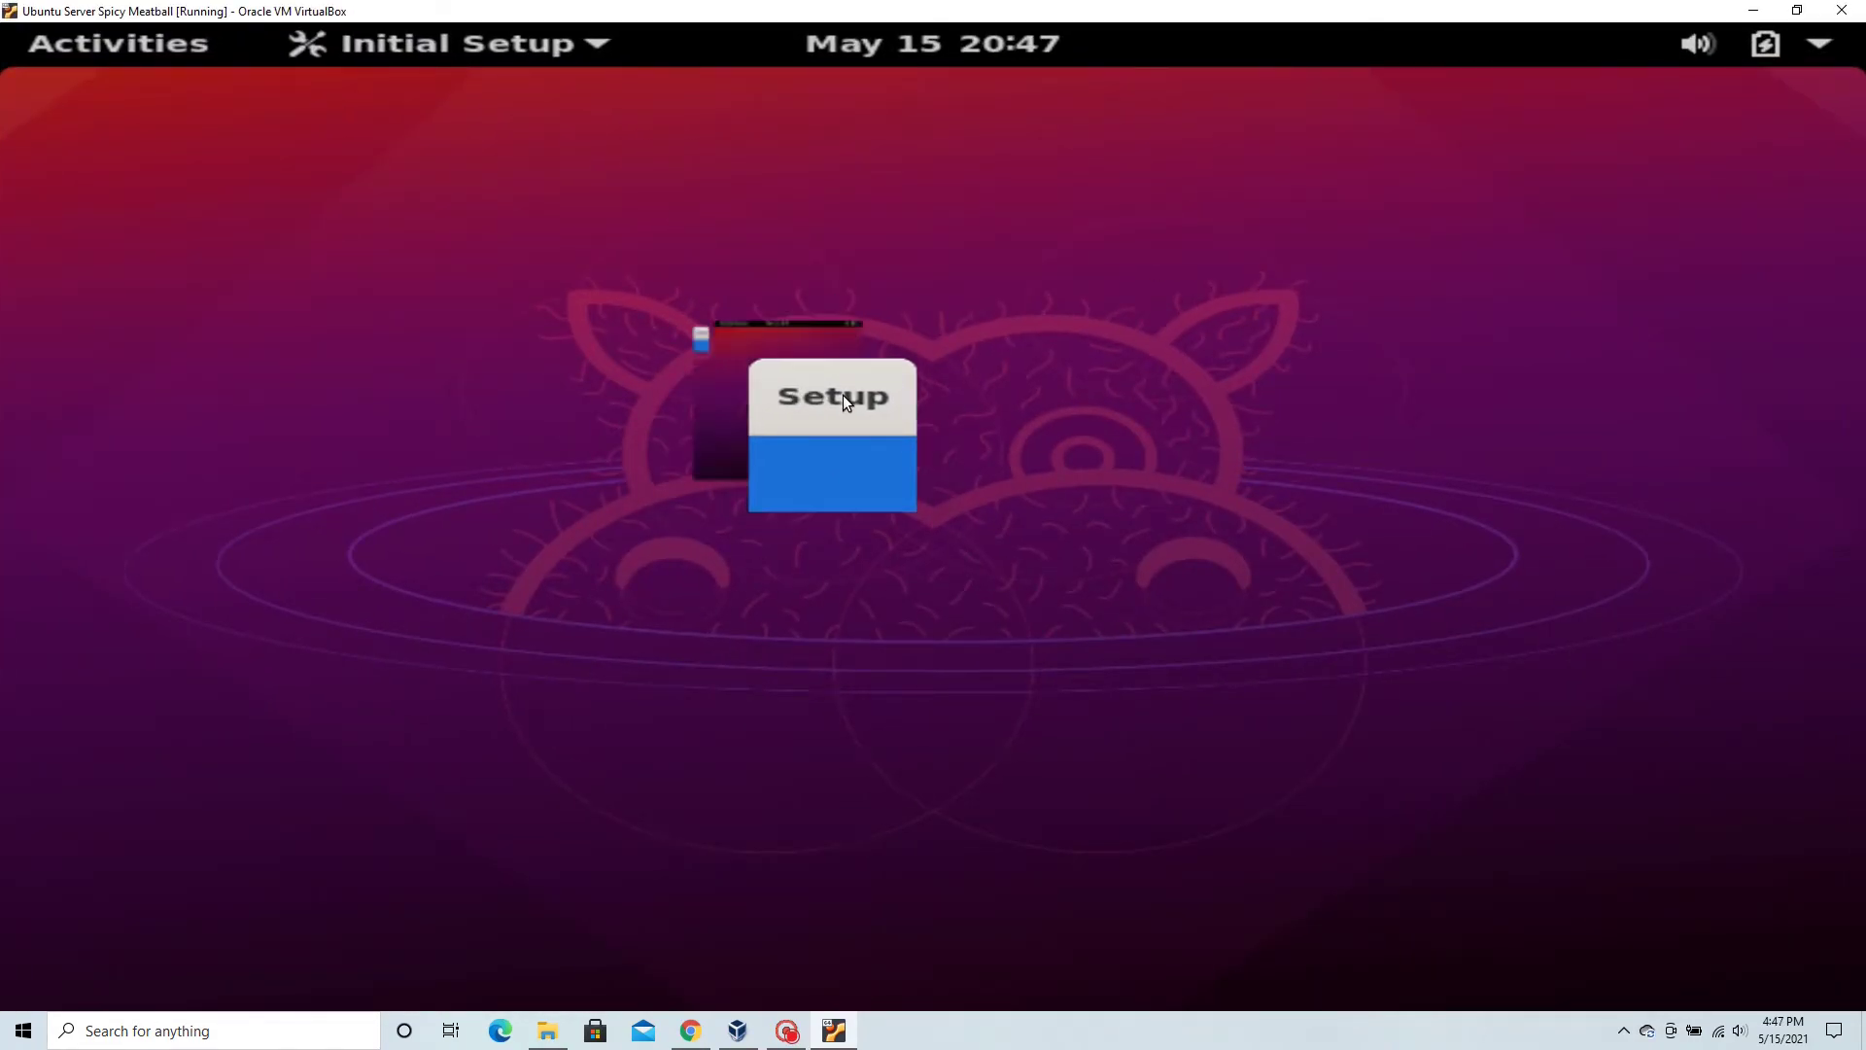
double_click(843, 394)
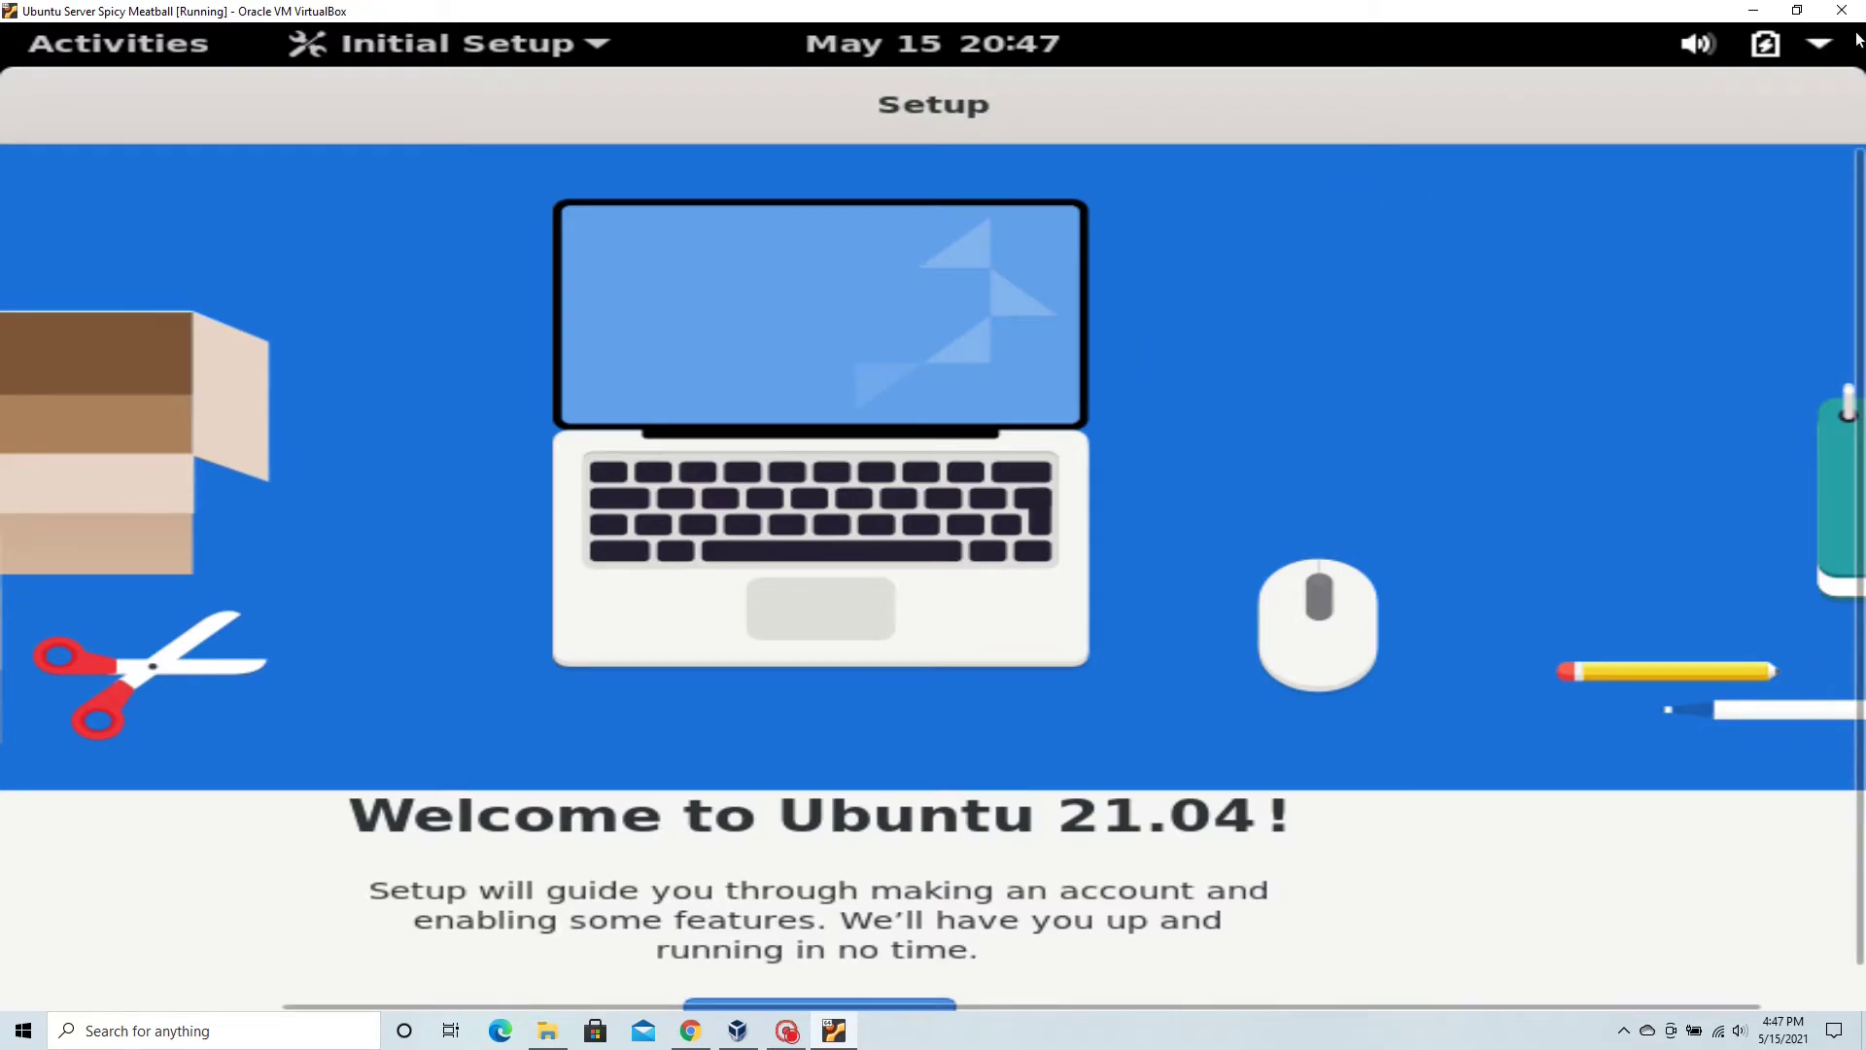
left_click(1764, 44)
left_click(1385, 370)
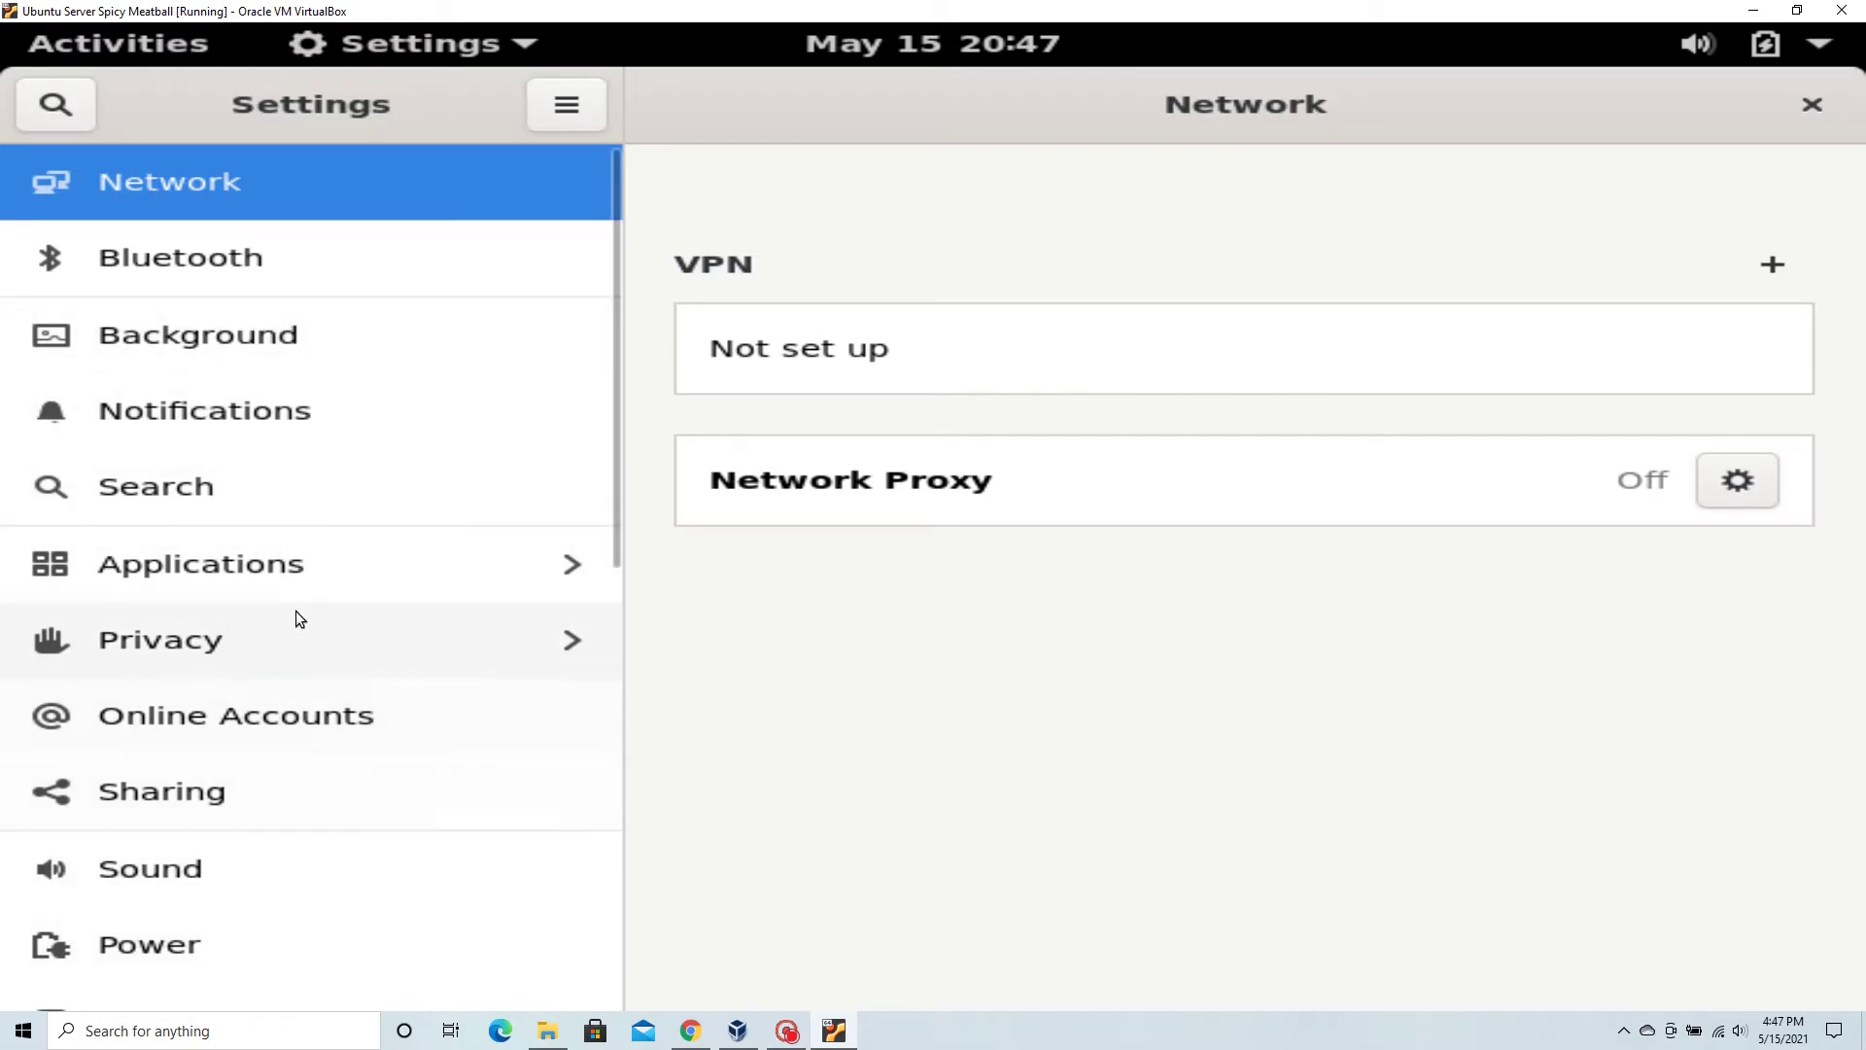
left_click_drag(821, 105, 794, 244)
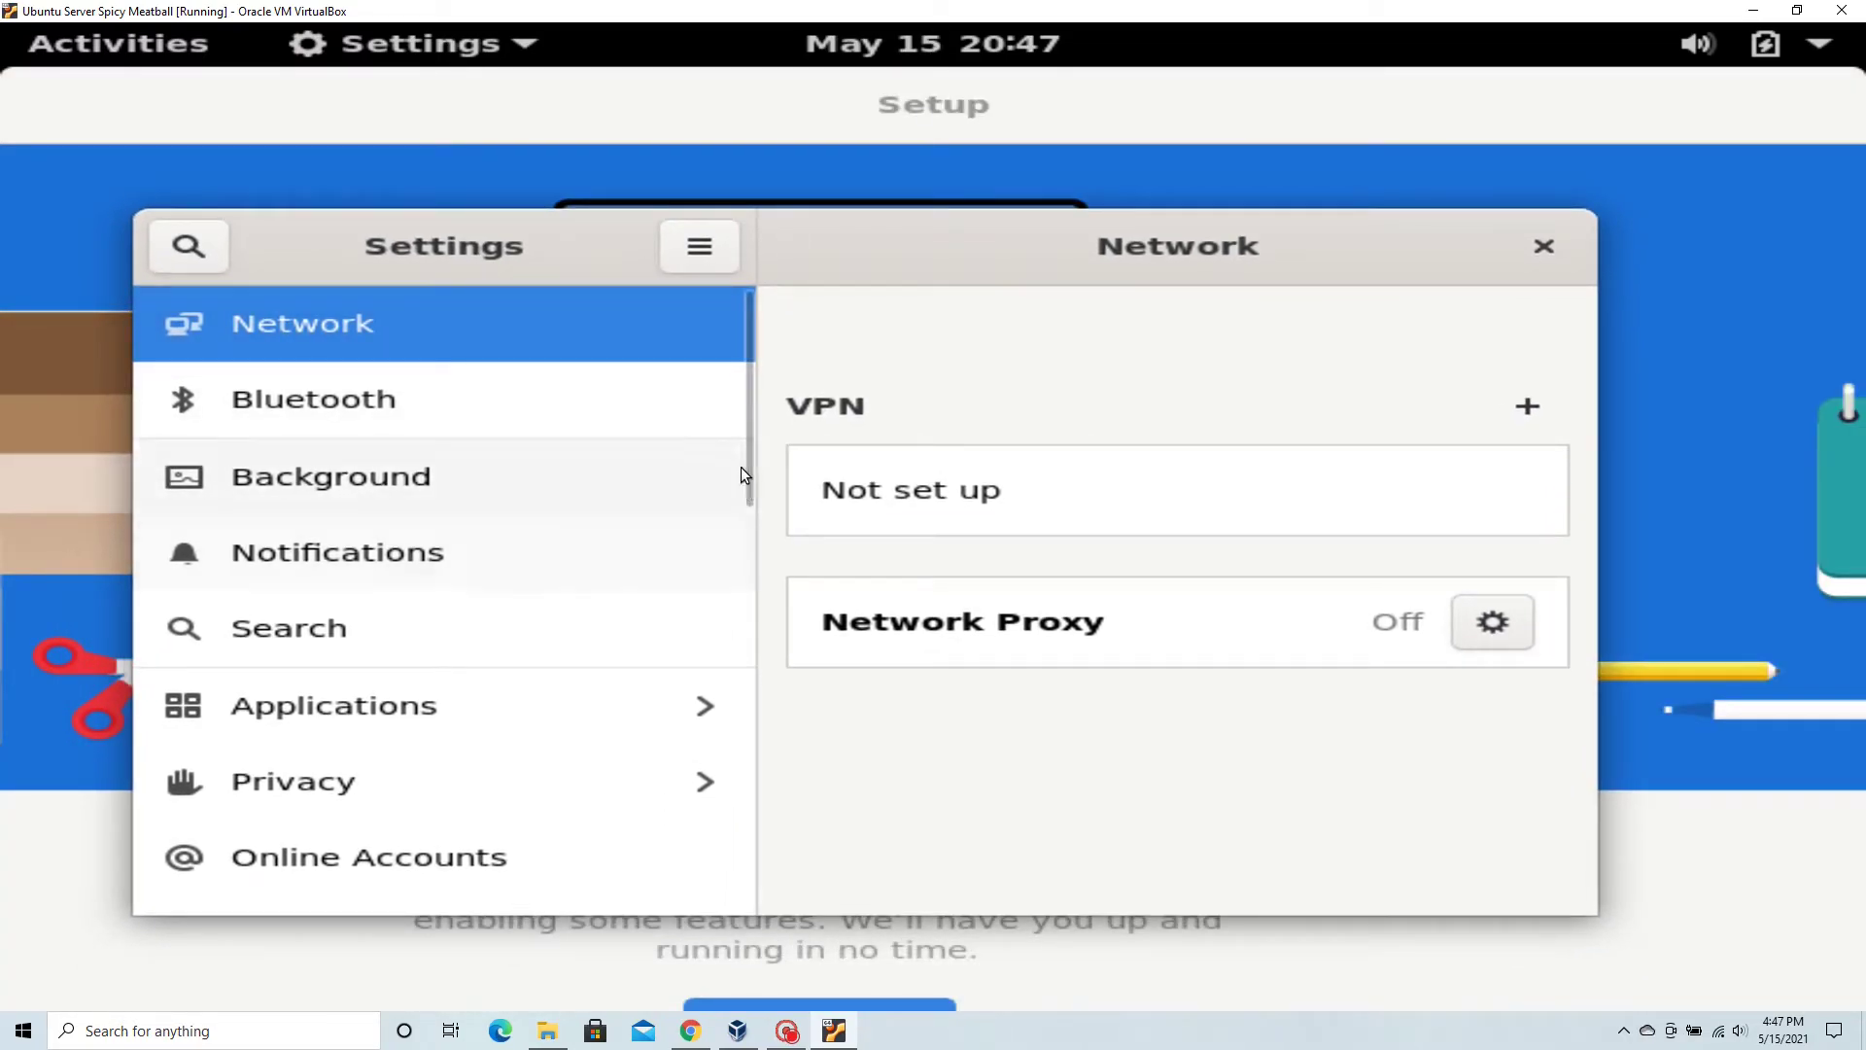
left_click_drag(738, 451, 734, 751)
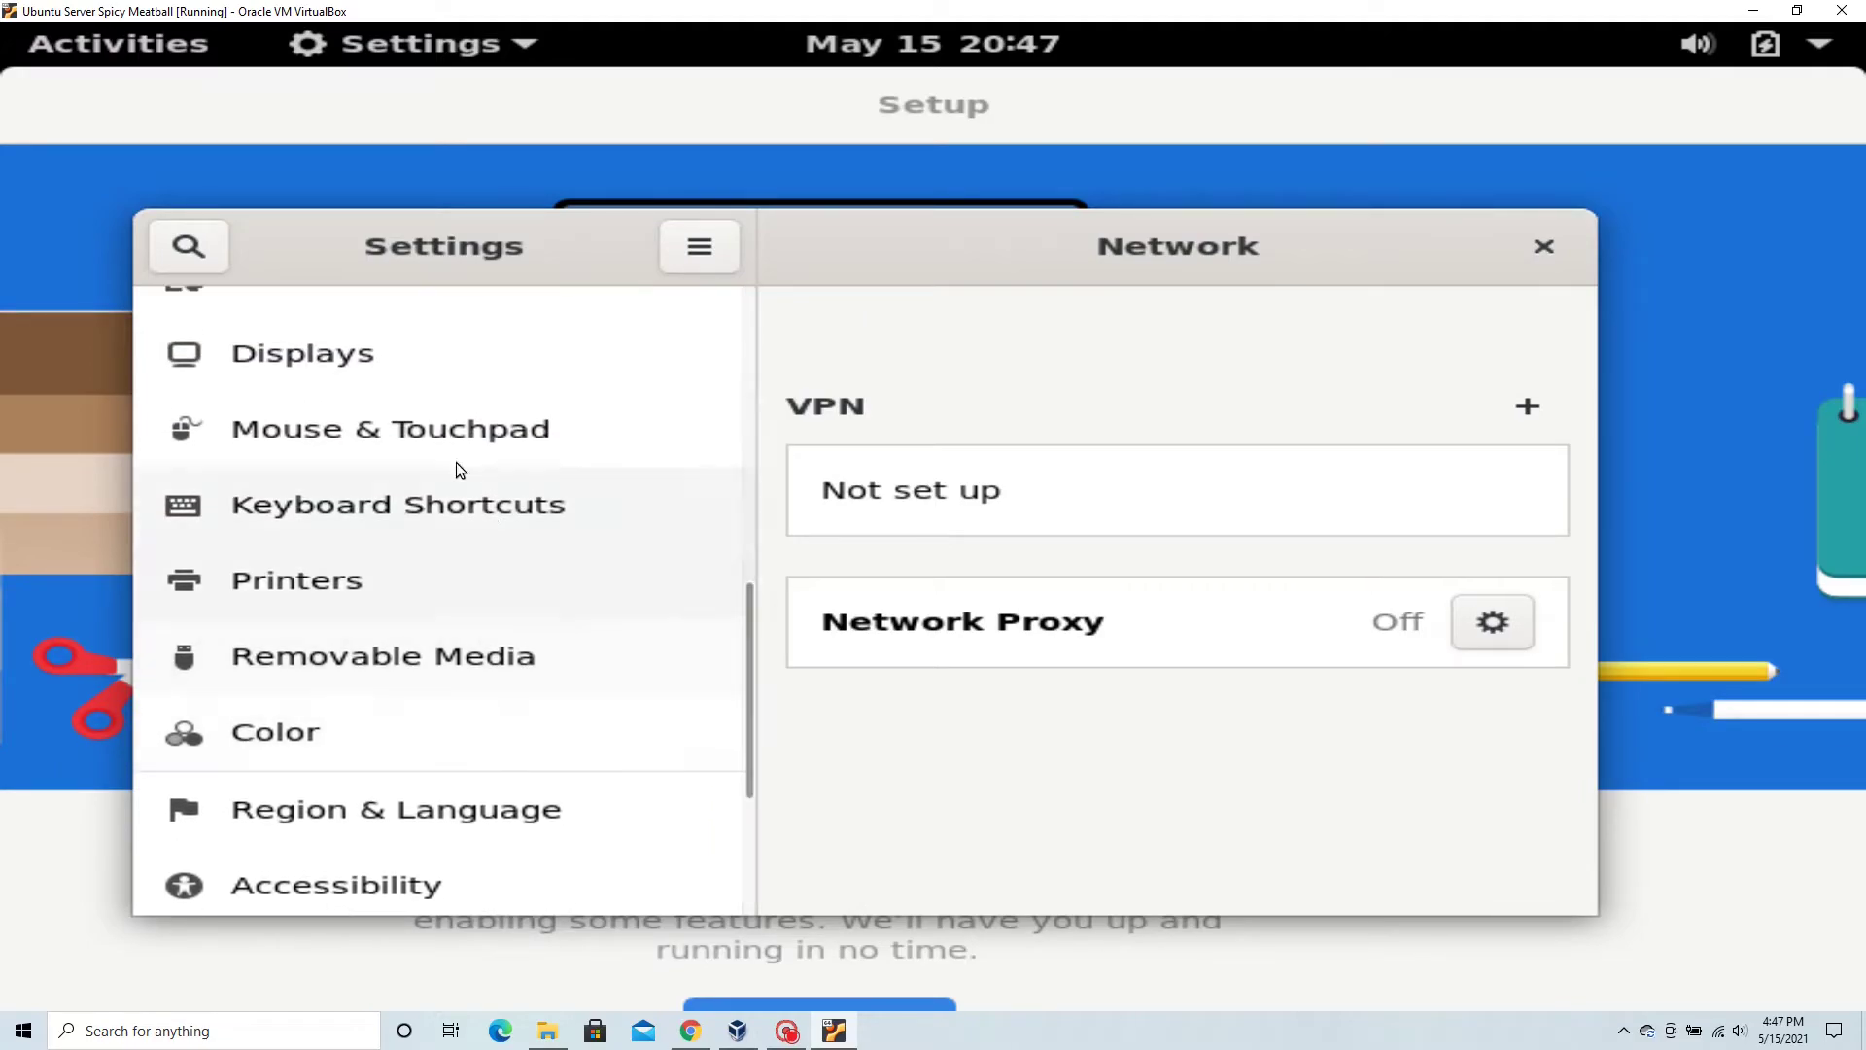
left_click(434, 352)
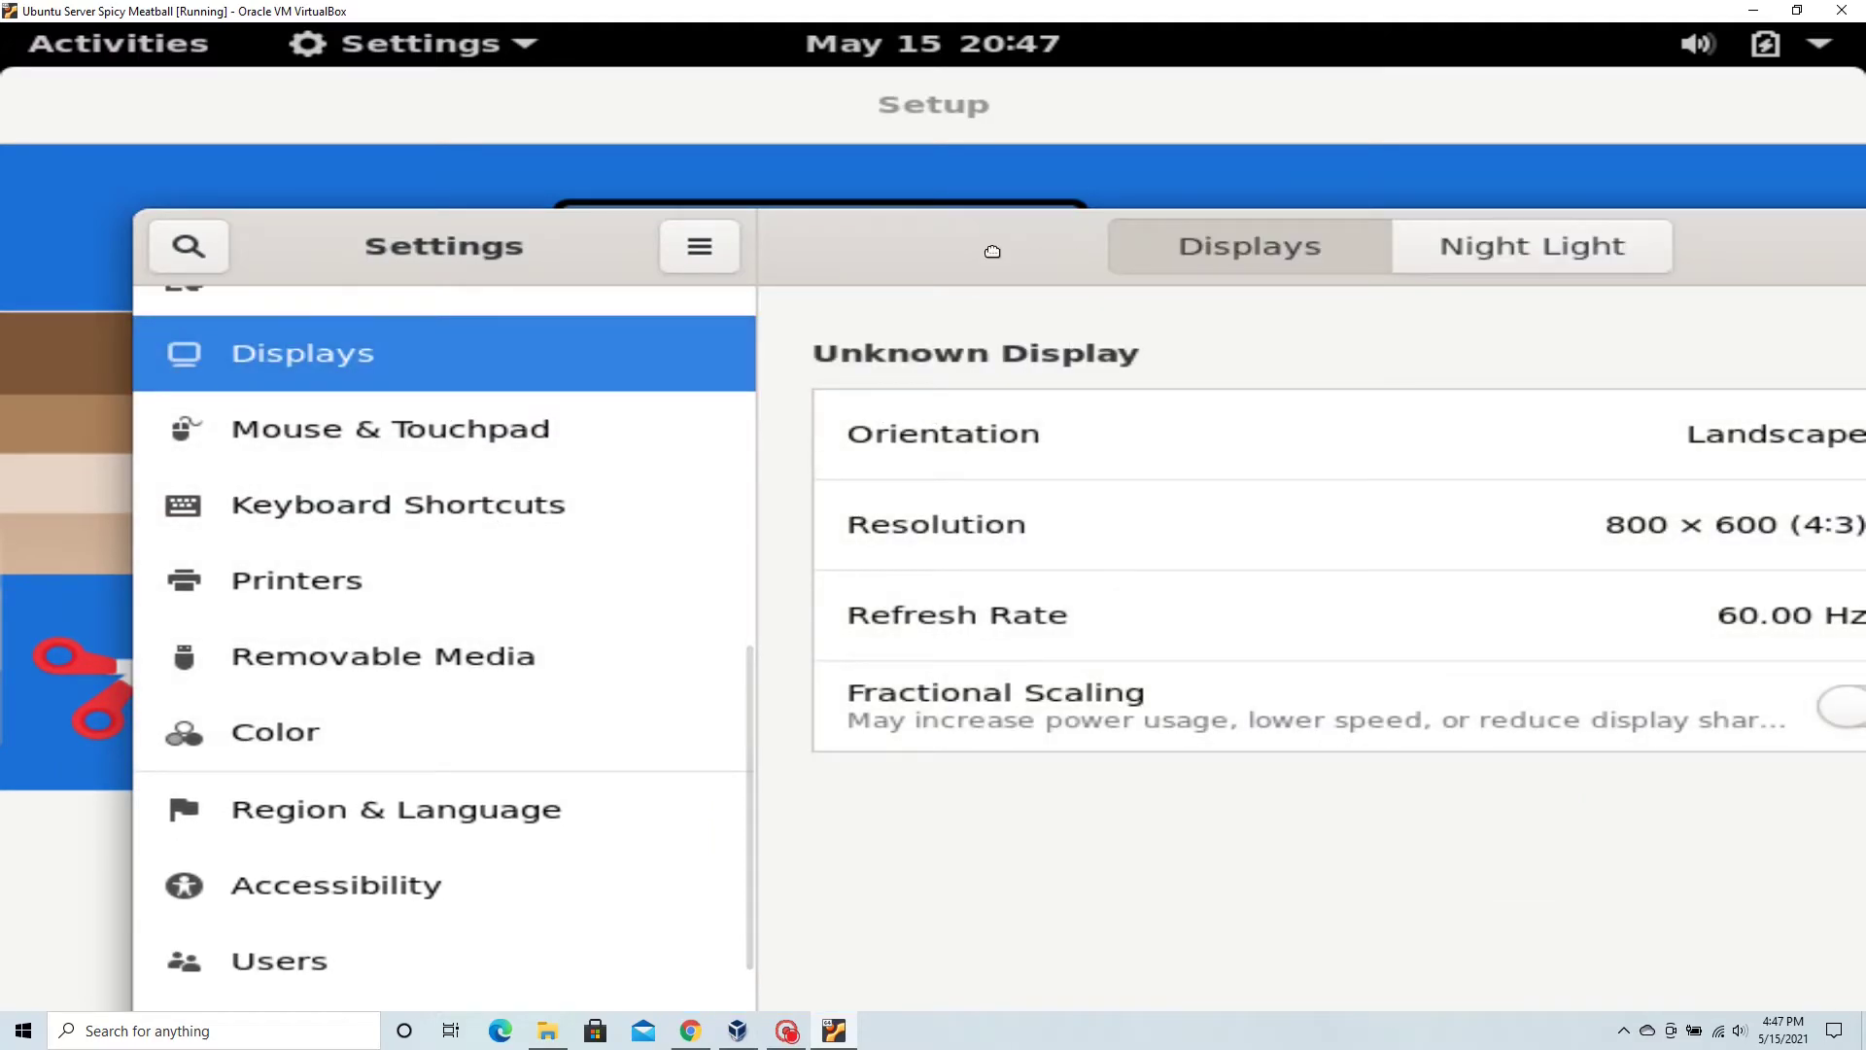
Choose 1360 × 768 as the display resolution, apply it and keep the changes.
left_click(1510, 470)
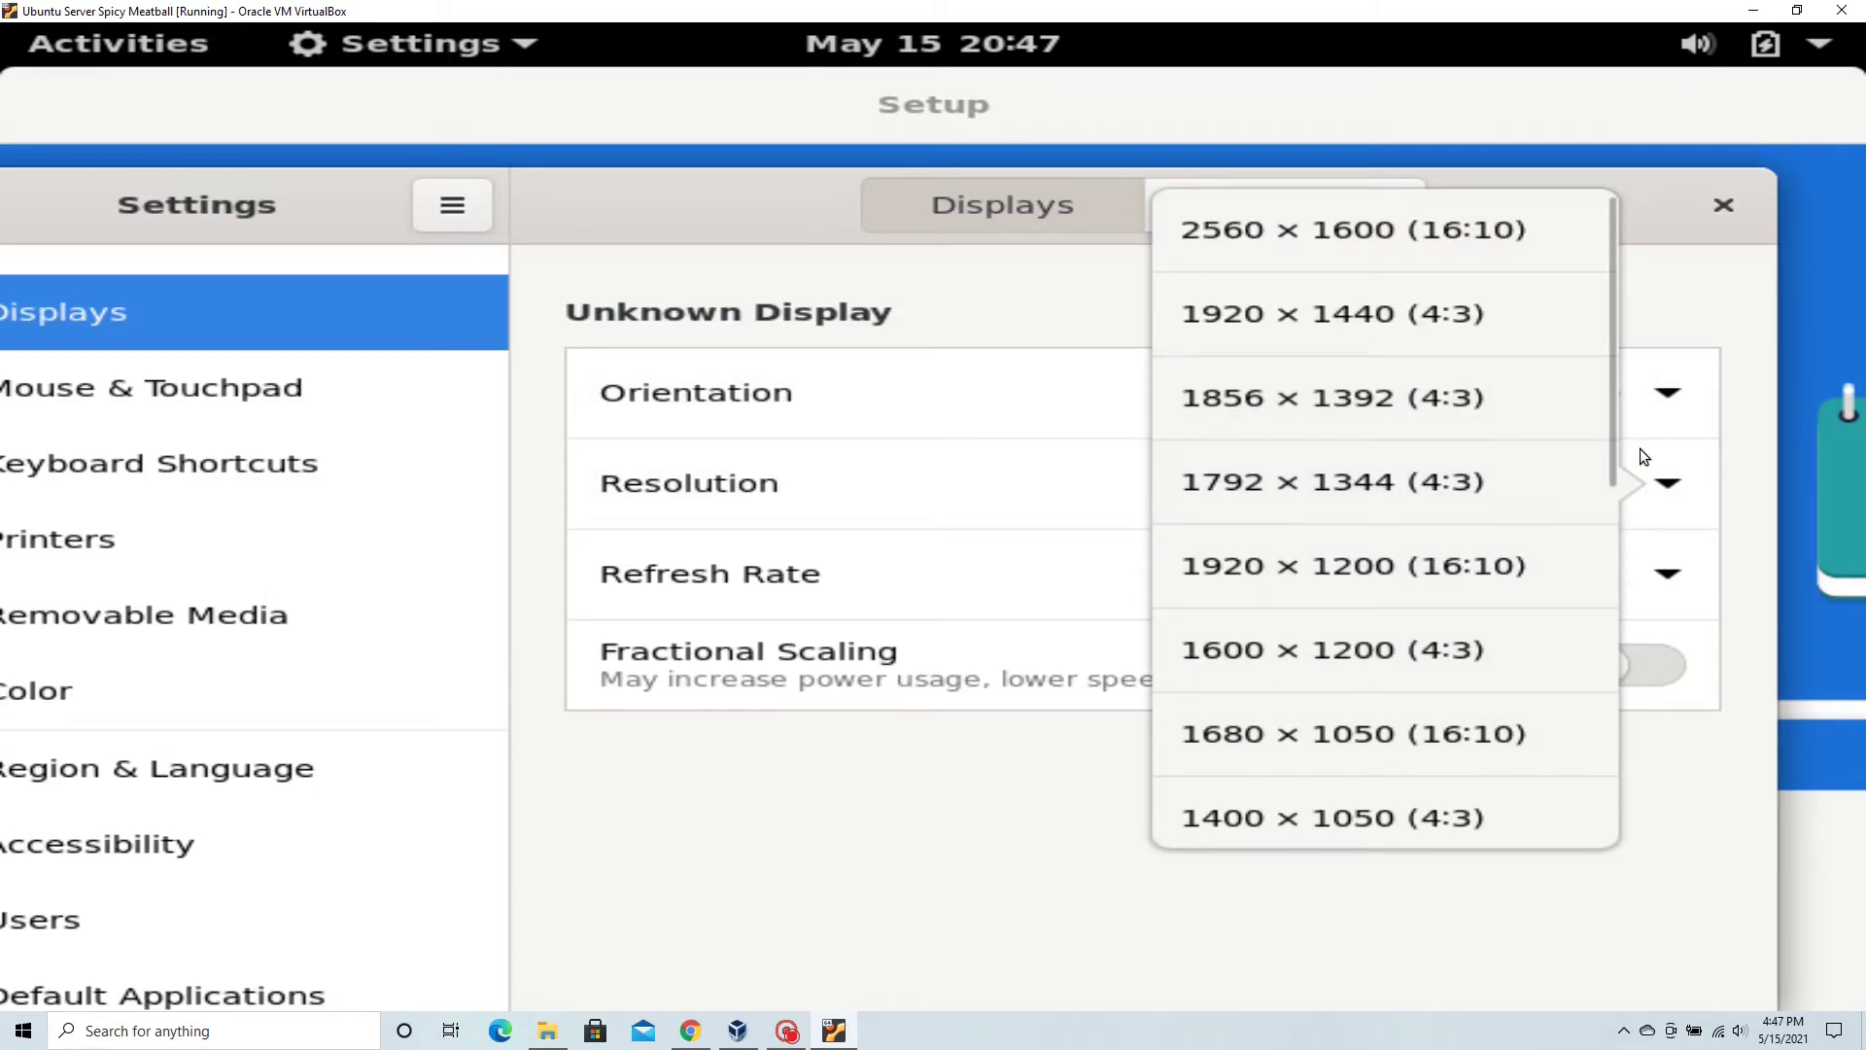
left_click_drag(1609, 441, 1631, 923)
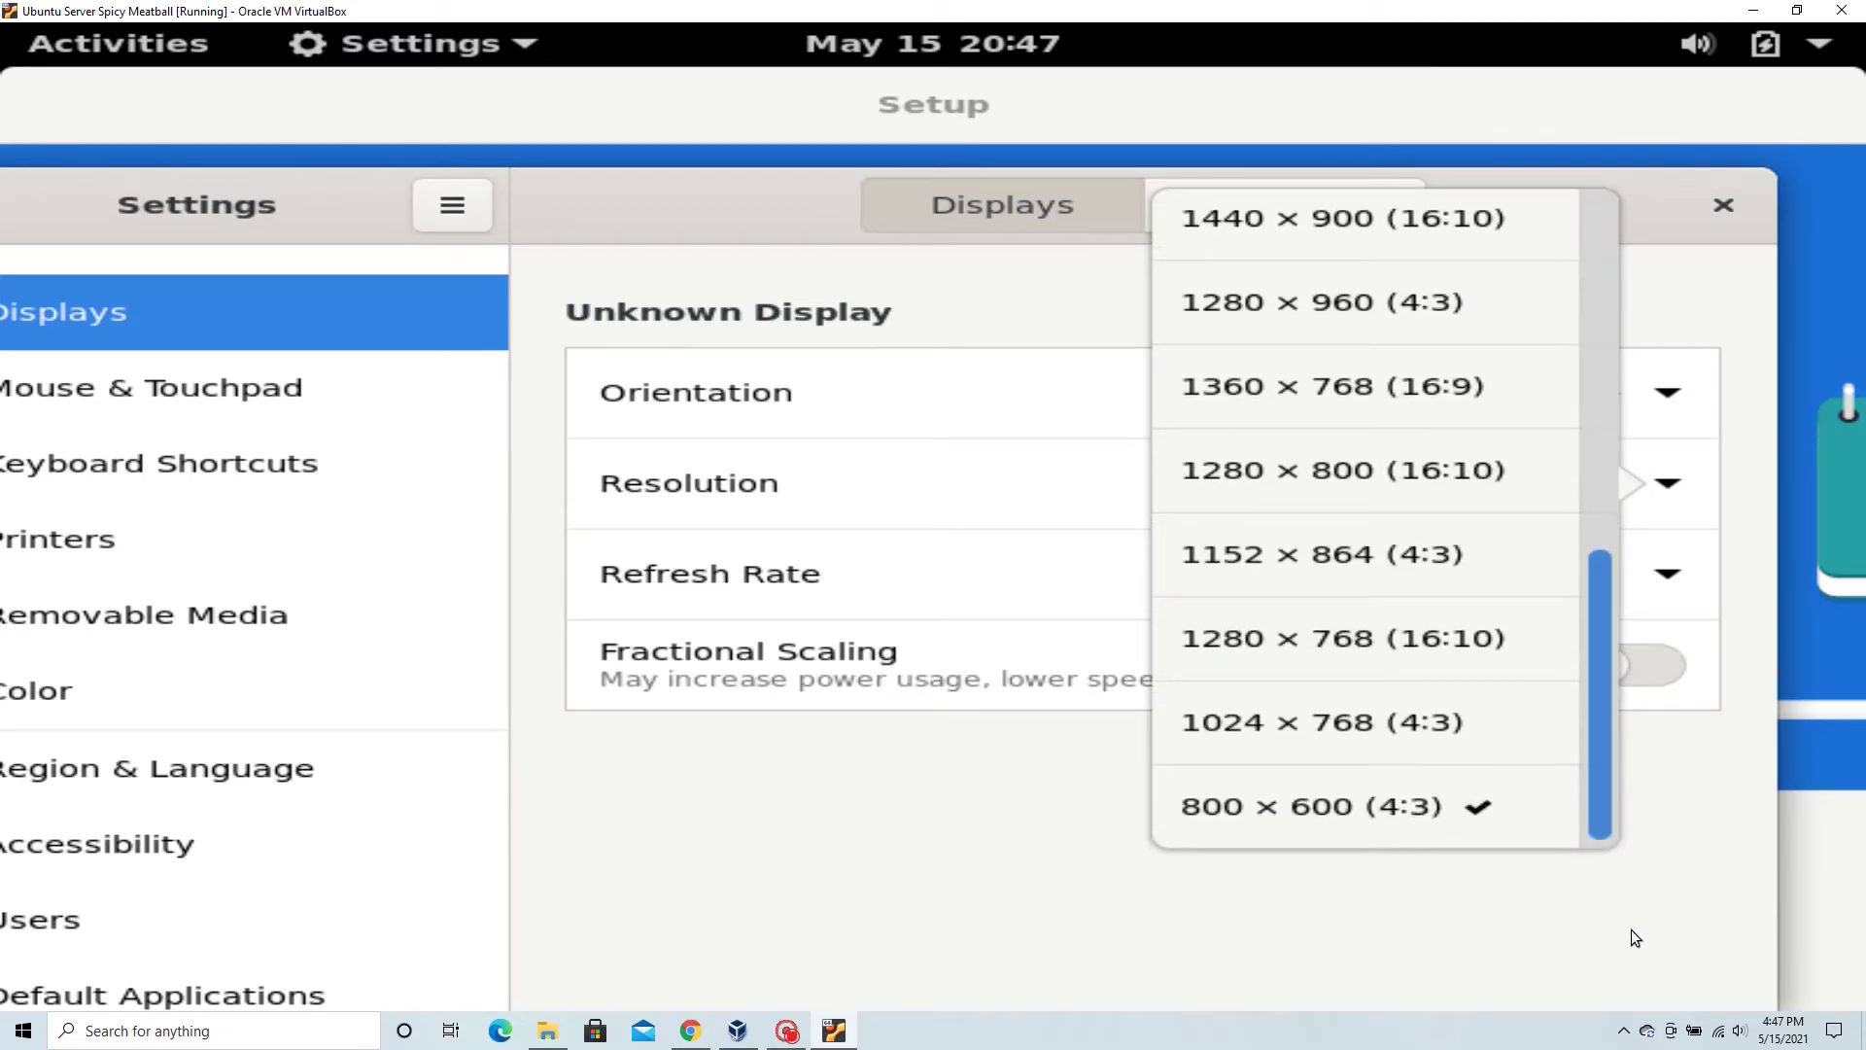
left_click_drag(1628, 804, 1584, 674)
left_click(1467, 674)
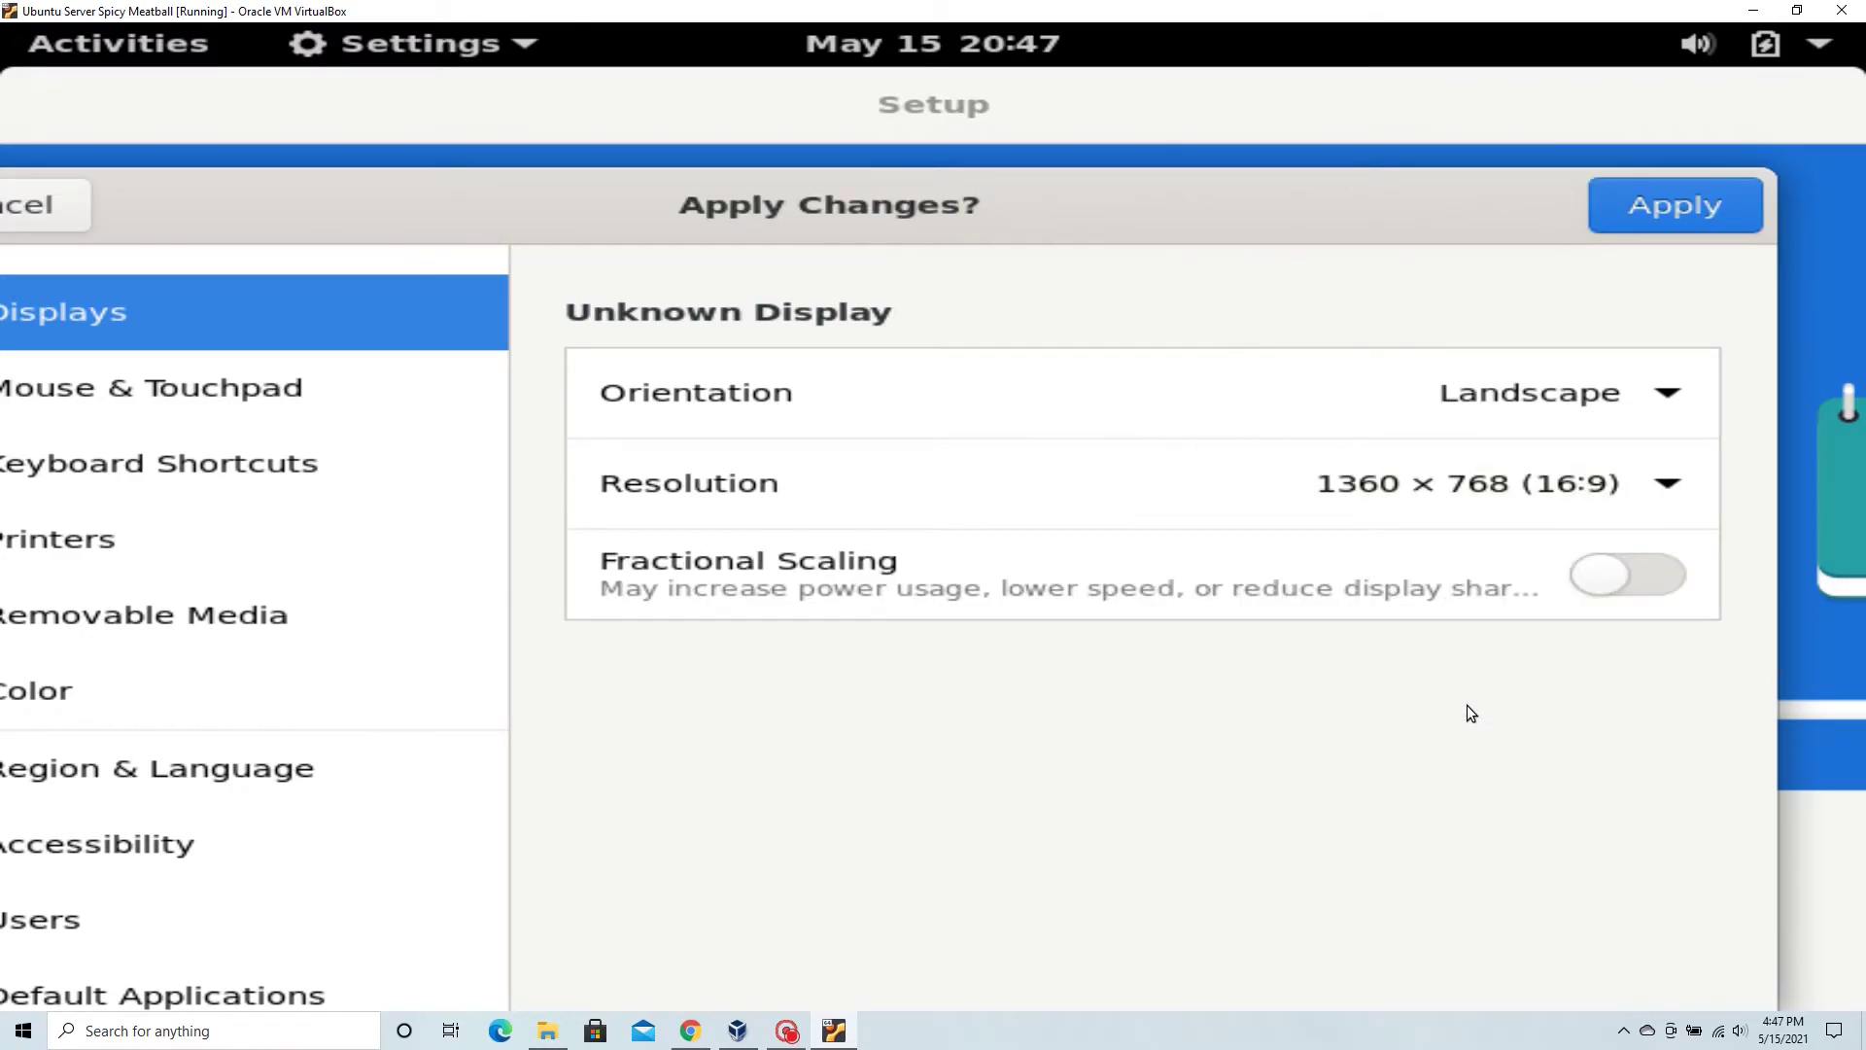
left_click(1678, 220)
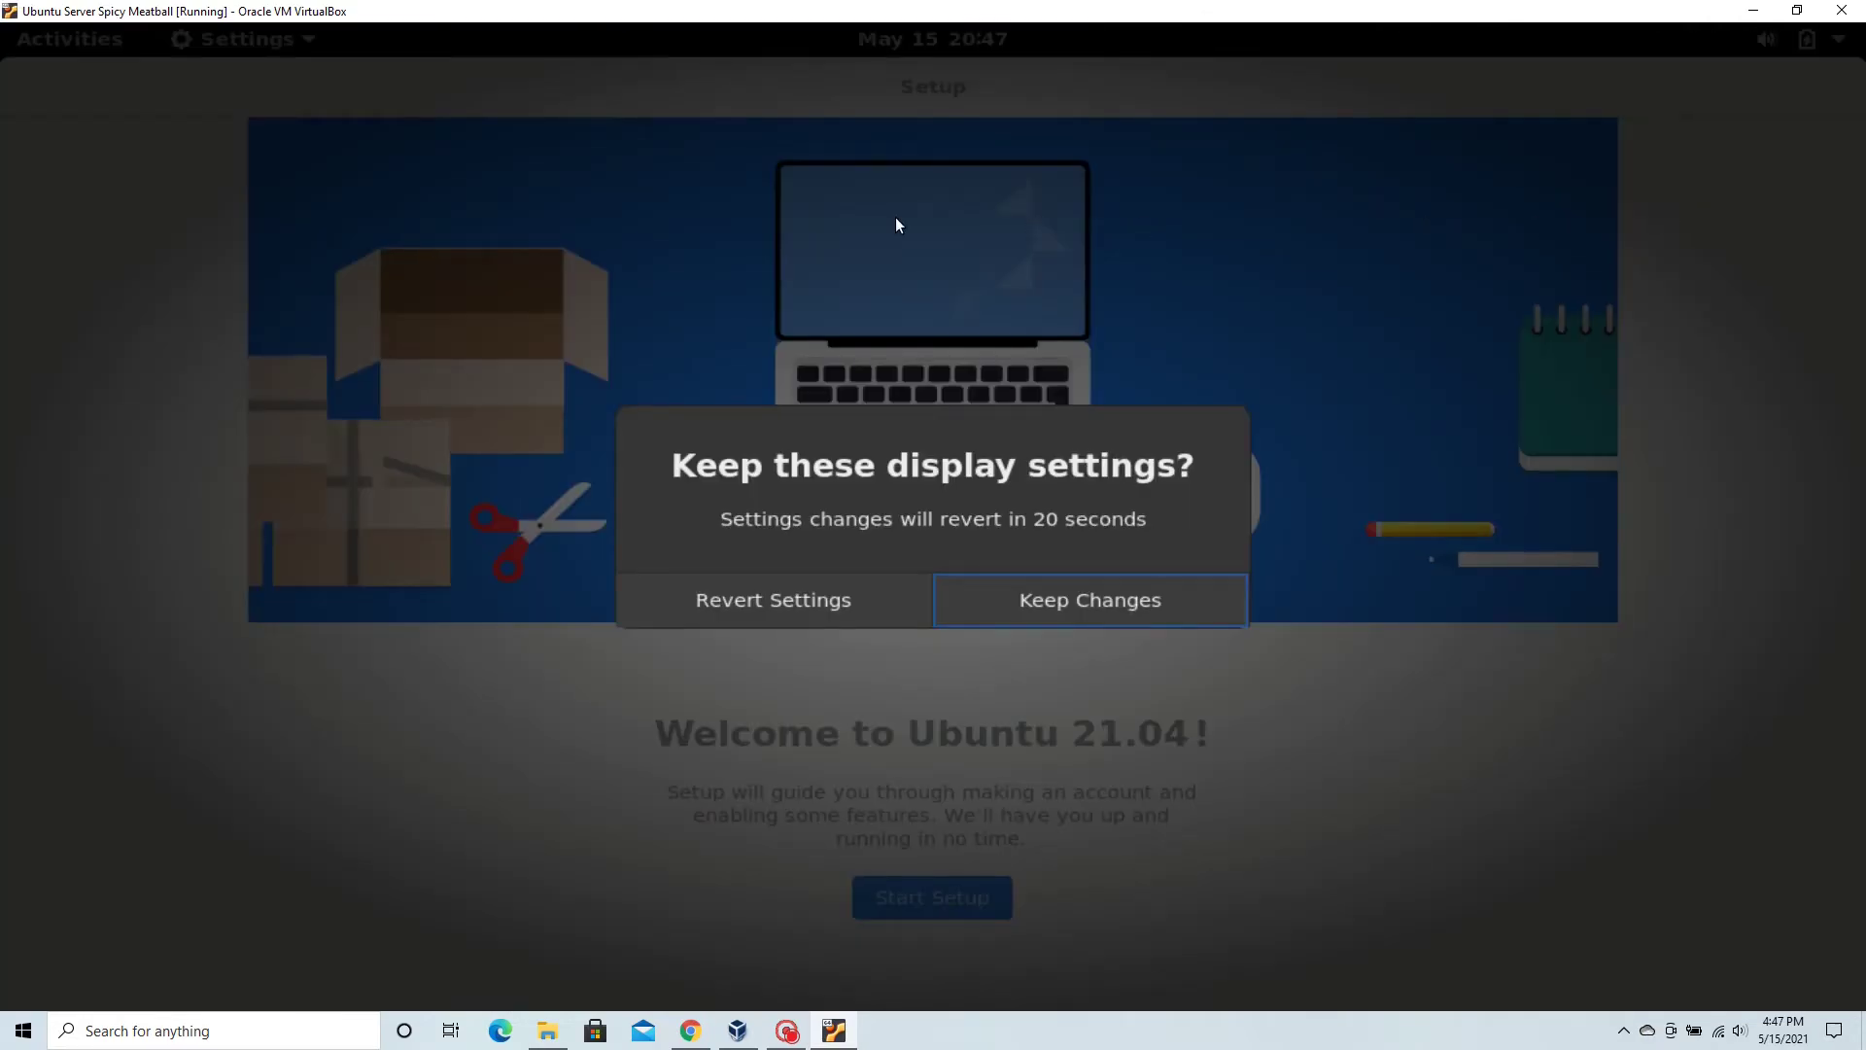
left_click(1047, 608)
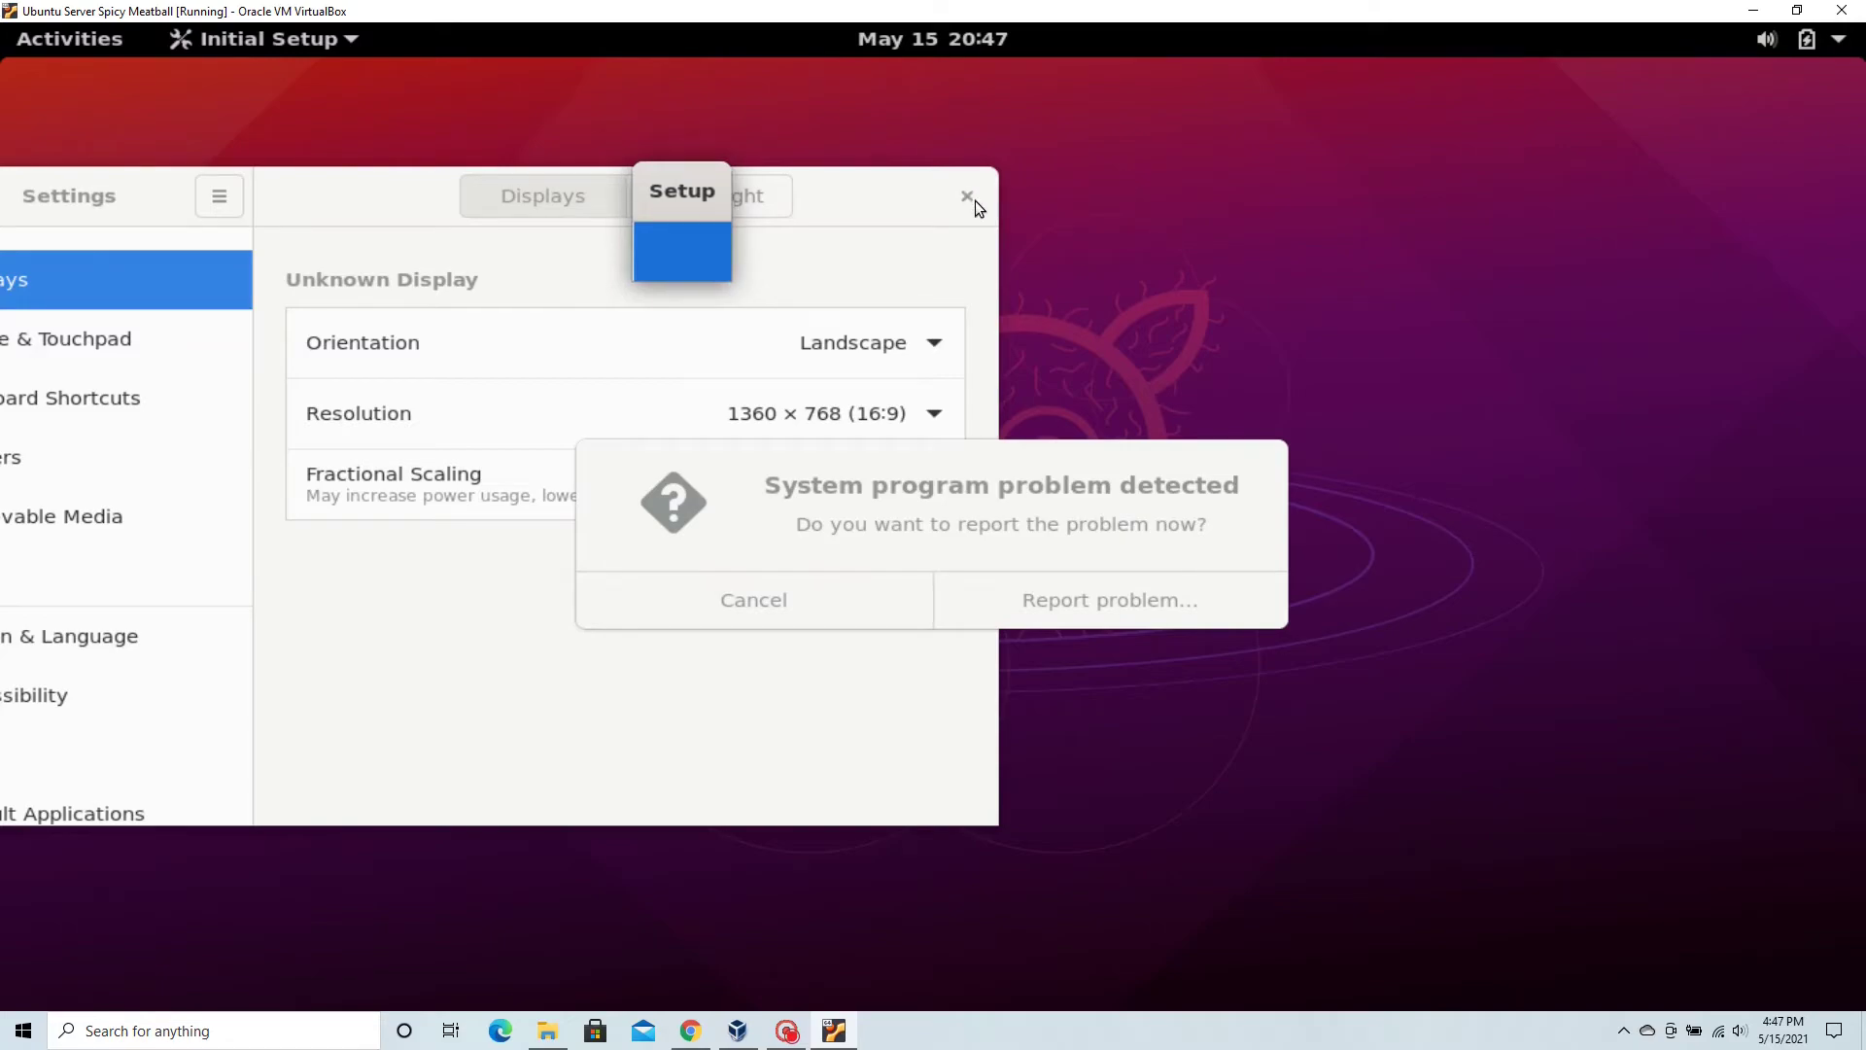
Close Settings, cancel the problem report, and move the Setup window, opening its title-bar menu.
left_click(968, 196)
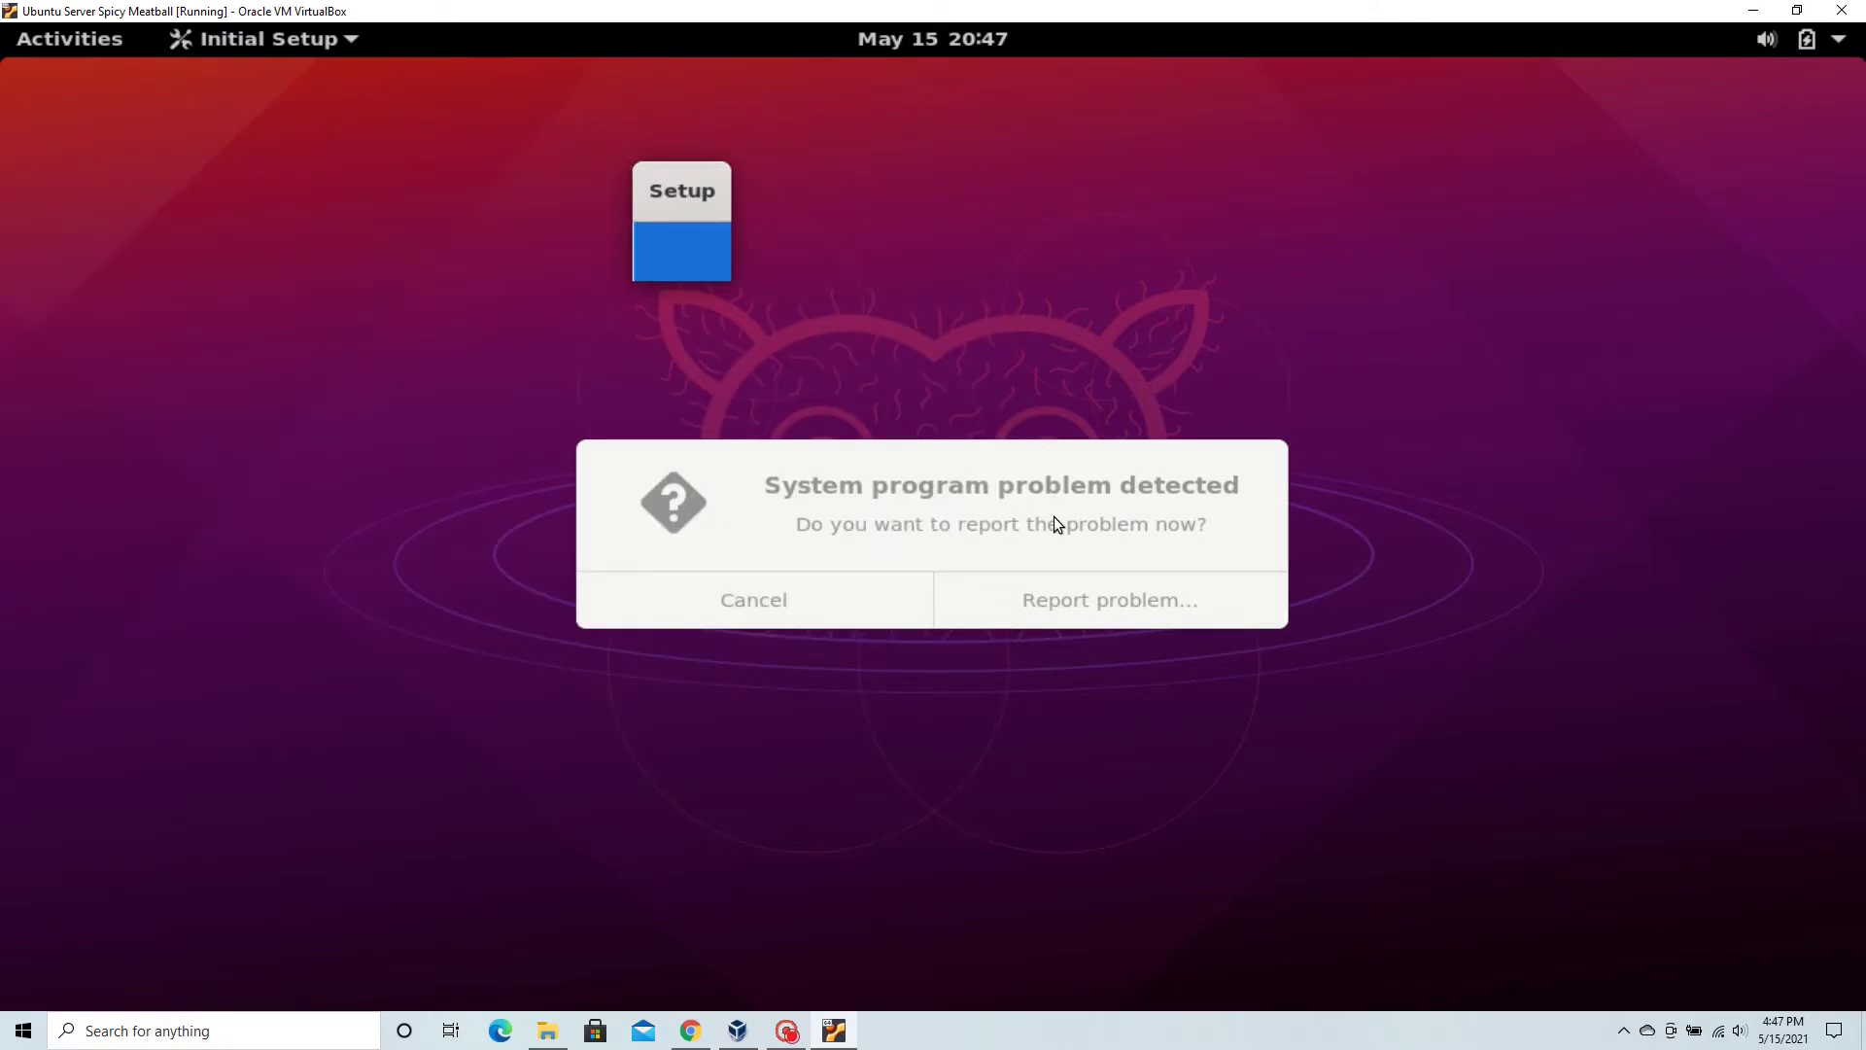
left_click(822, 612)
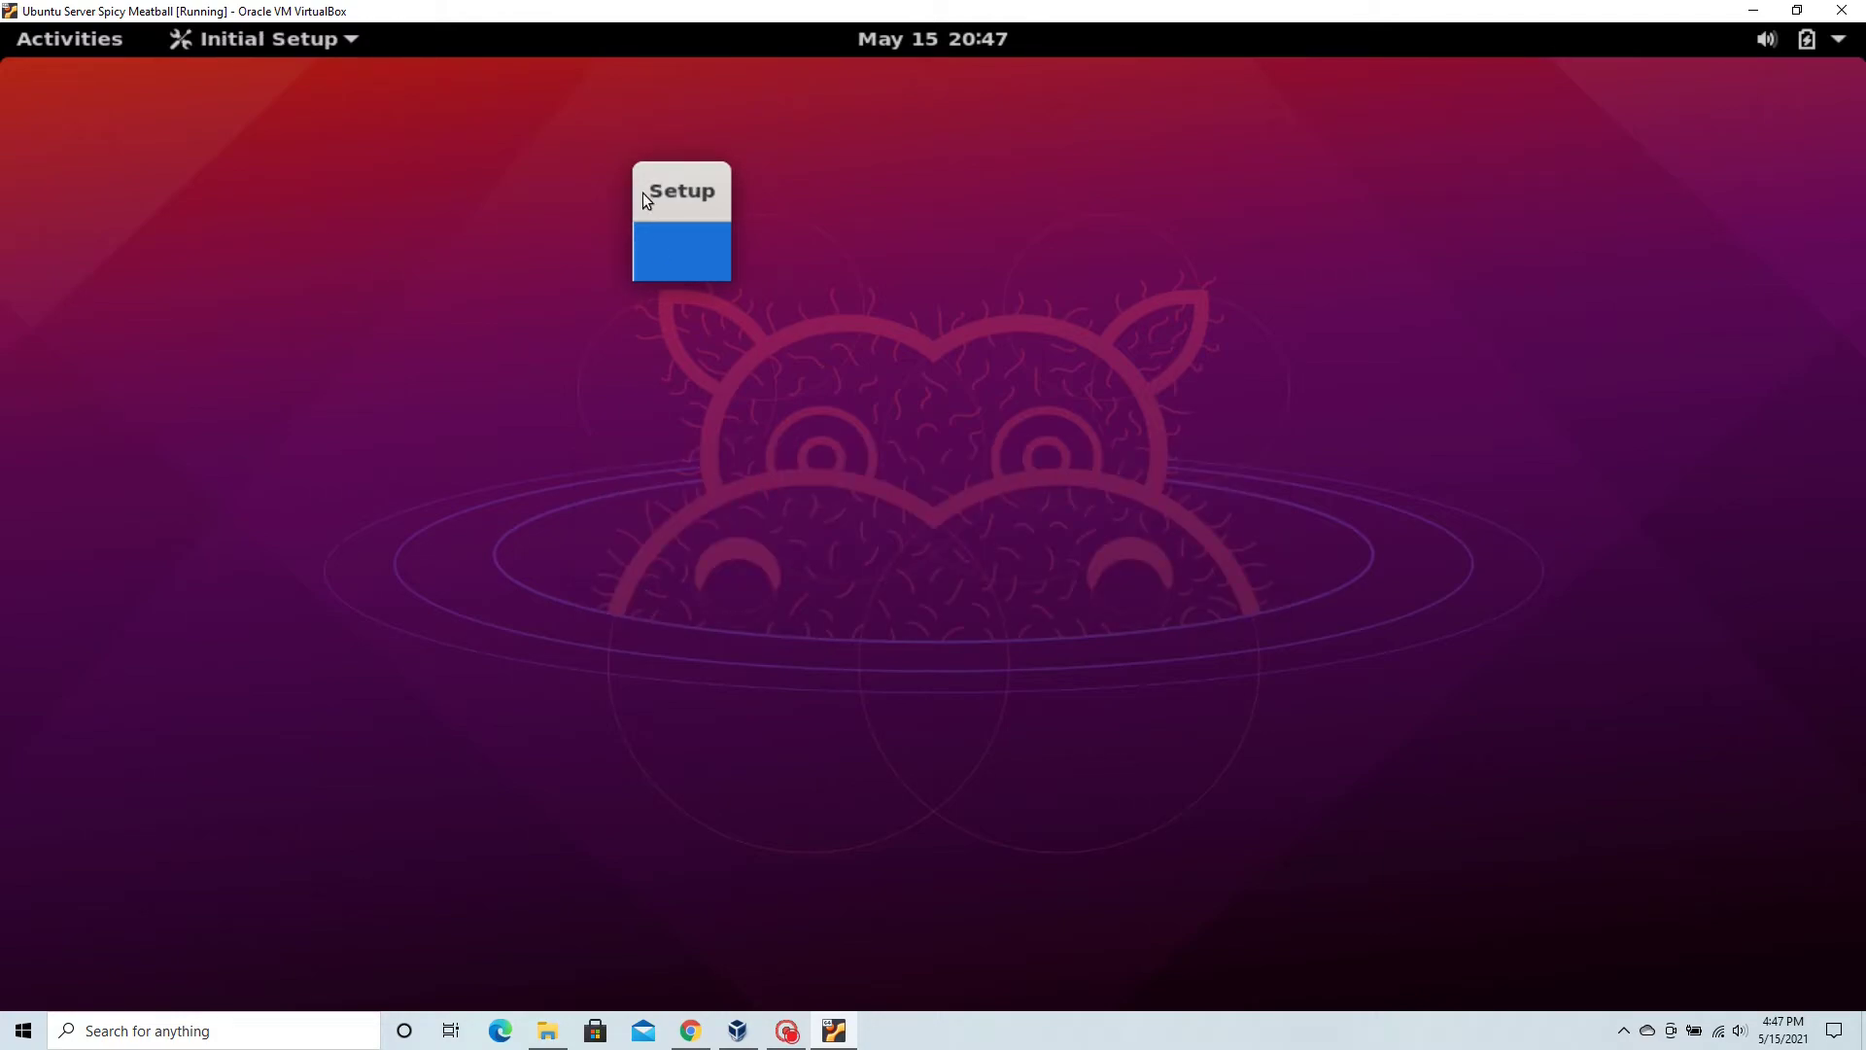
left_click_drag(687, 188, 844, 7)
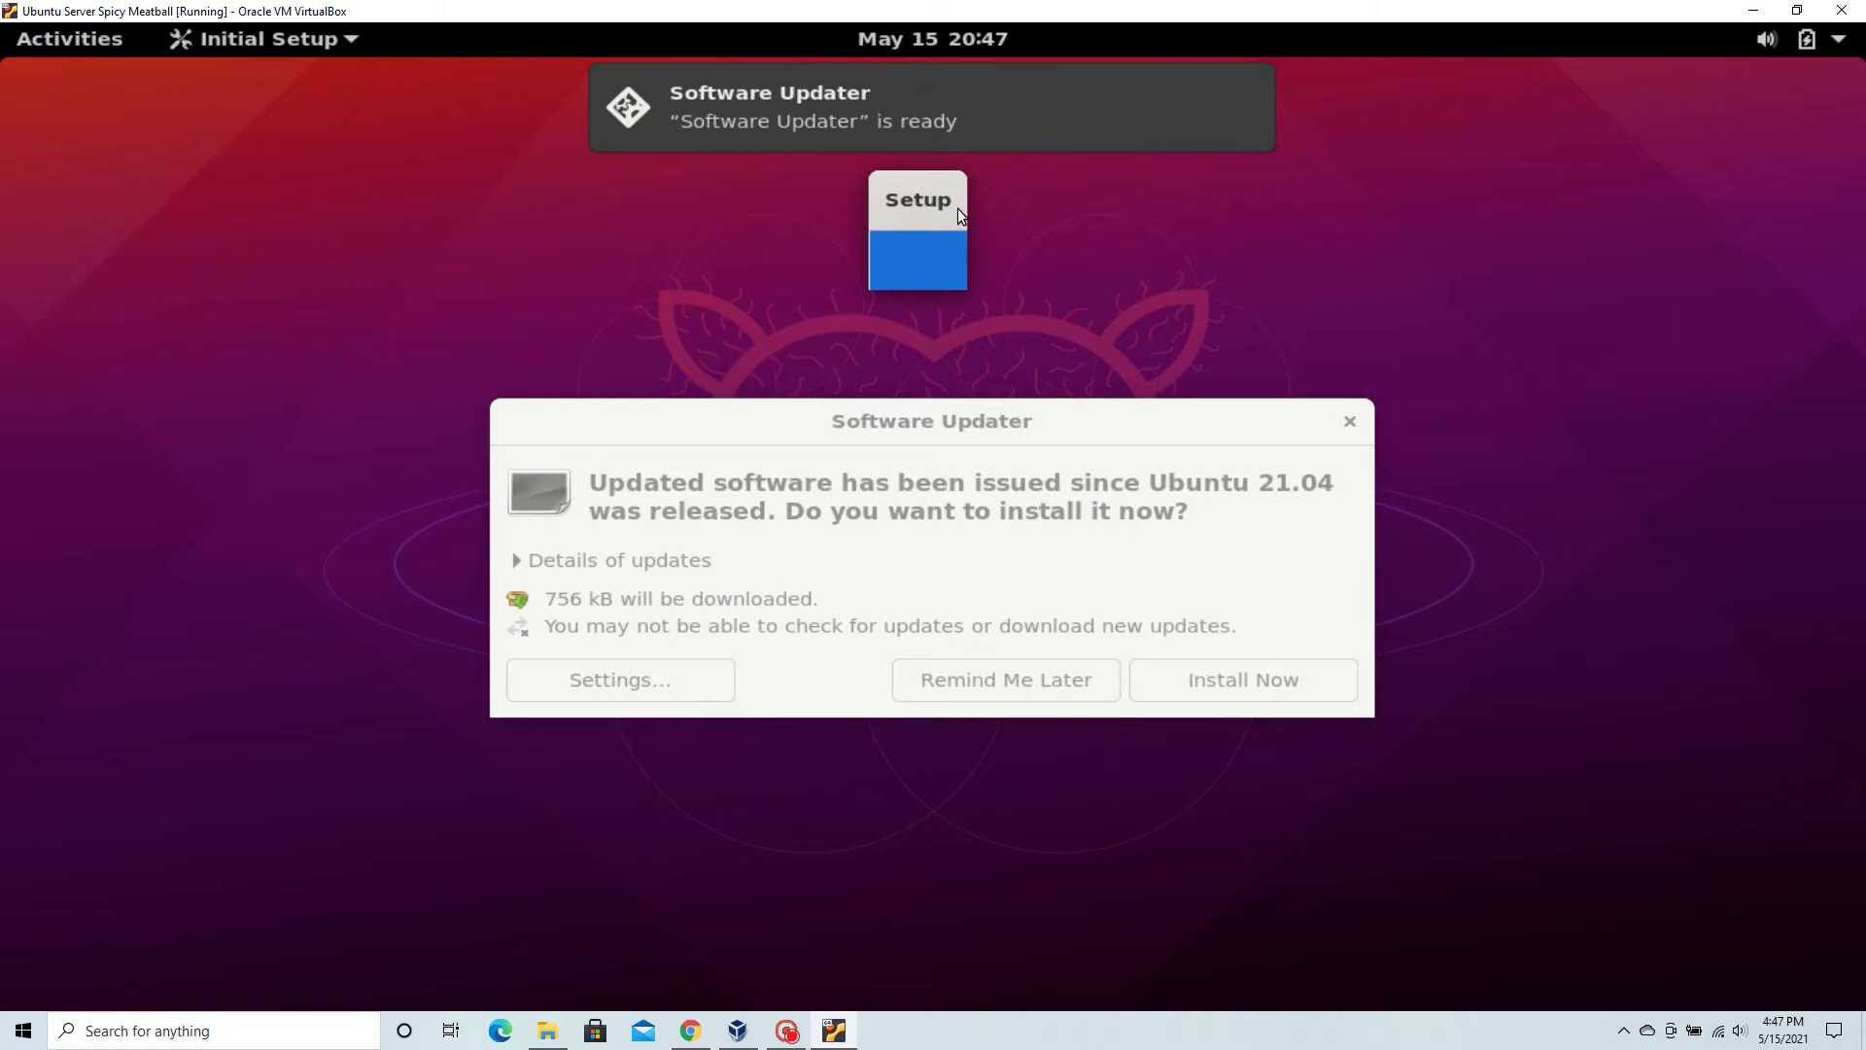
right_click(929, 200)
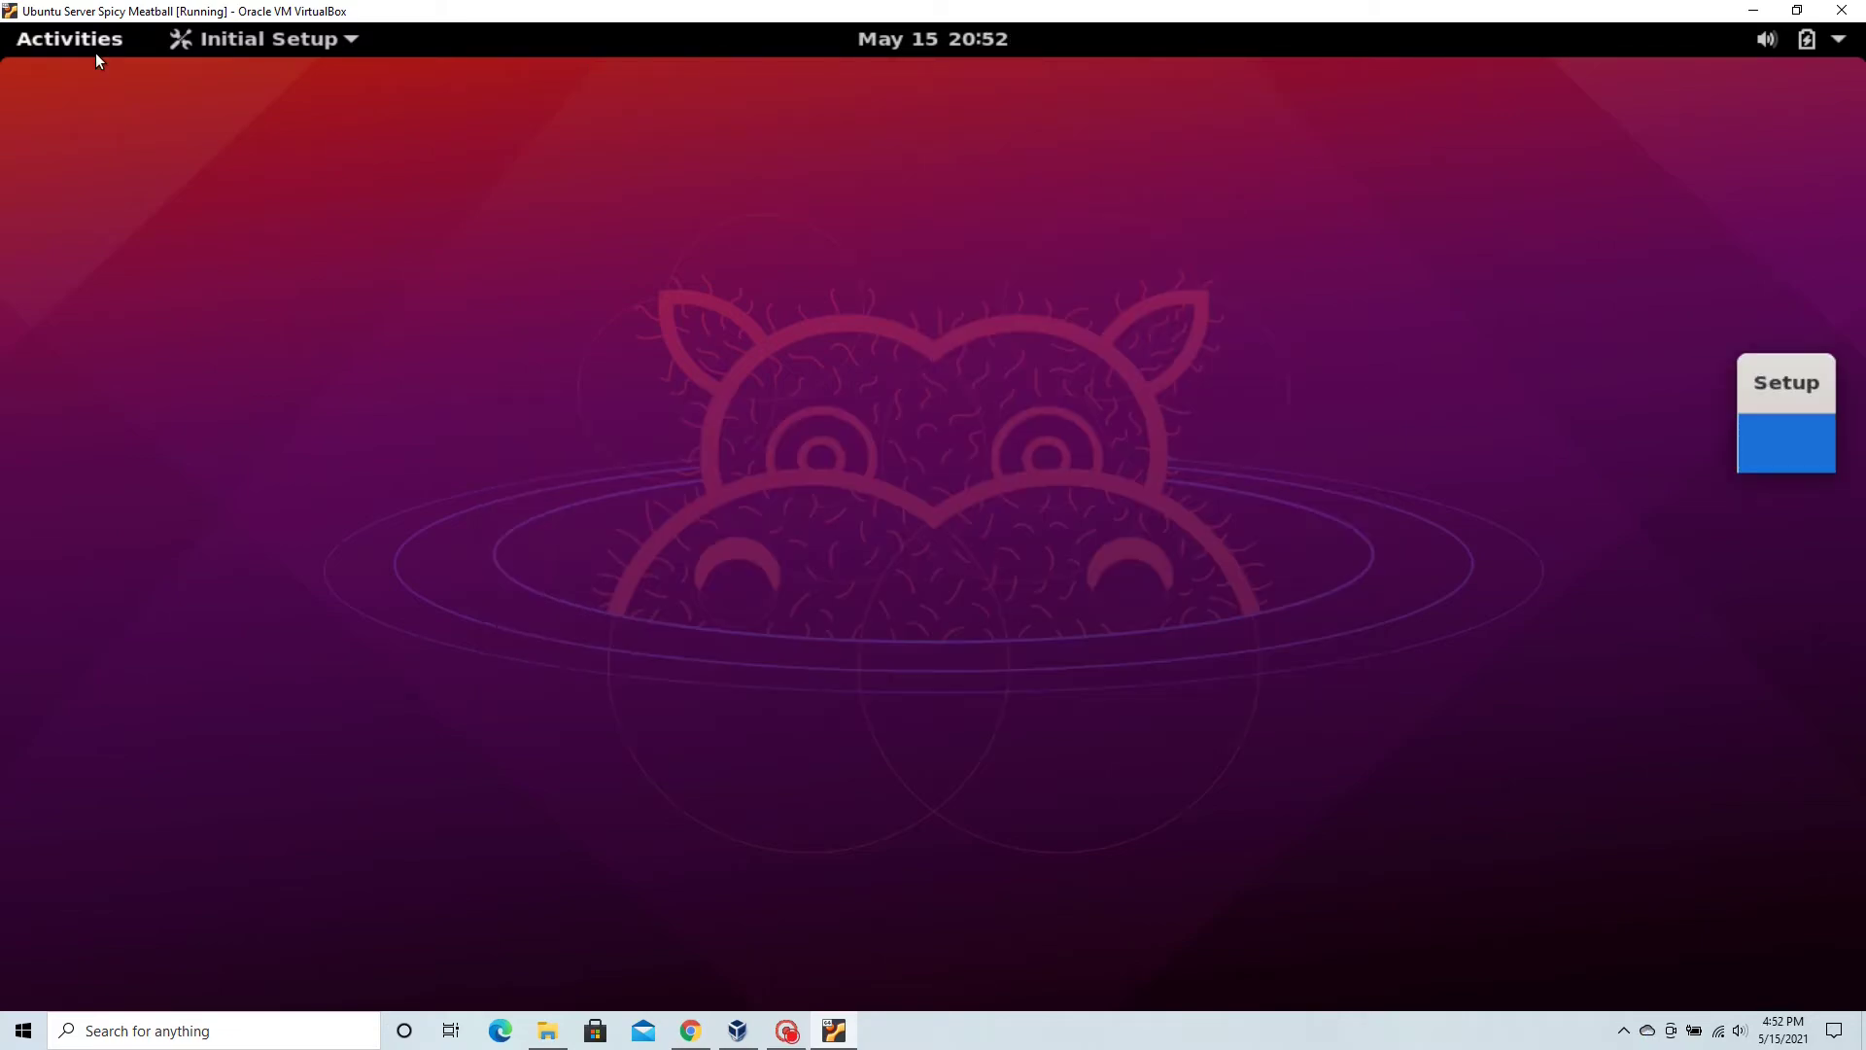
Launch Firefox from Activities and search the web for Plex.
left_click(95, 53)
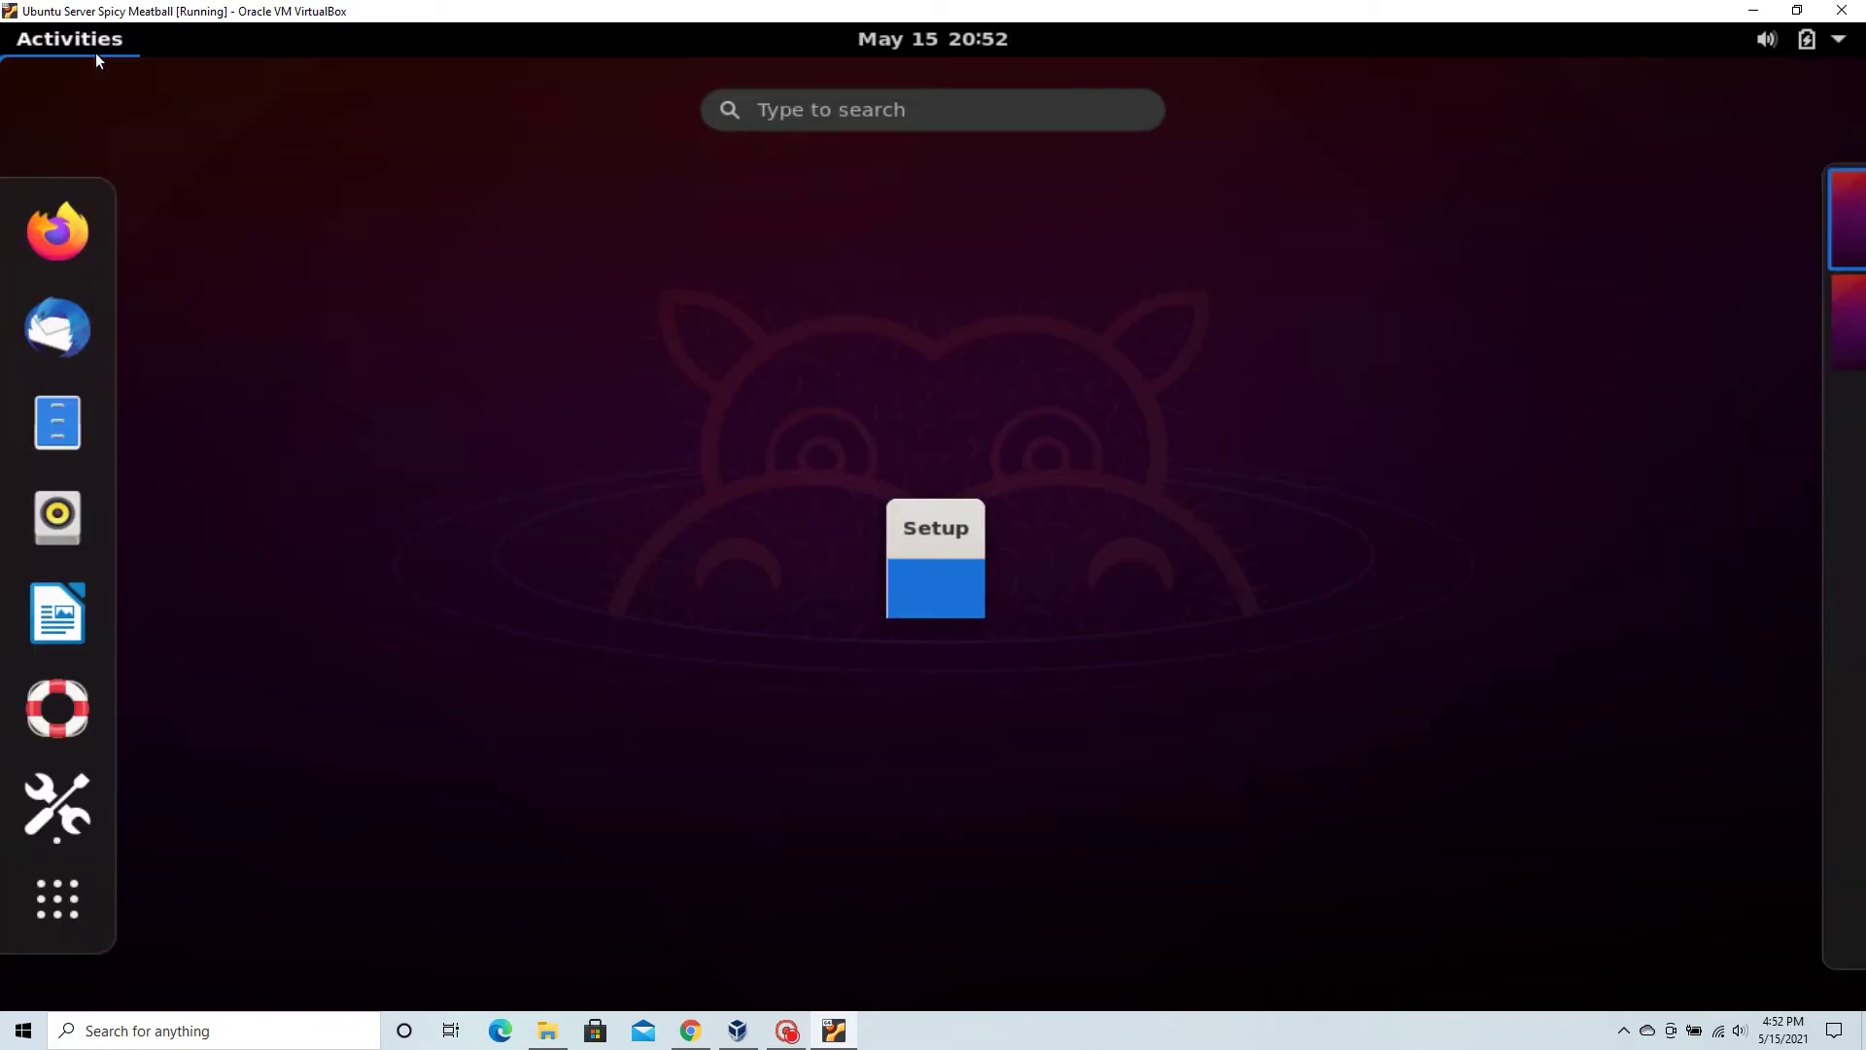
left_click(59, 235)
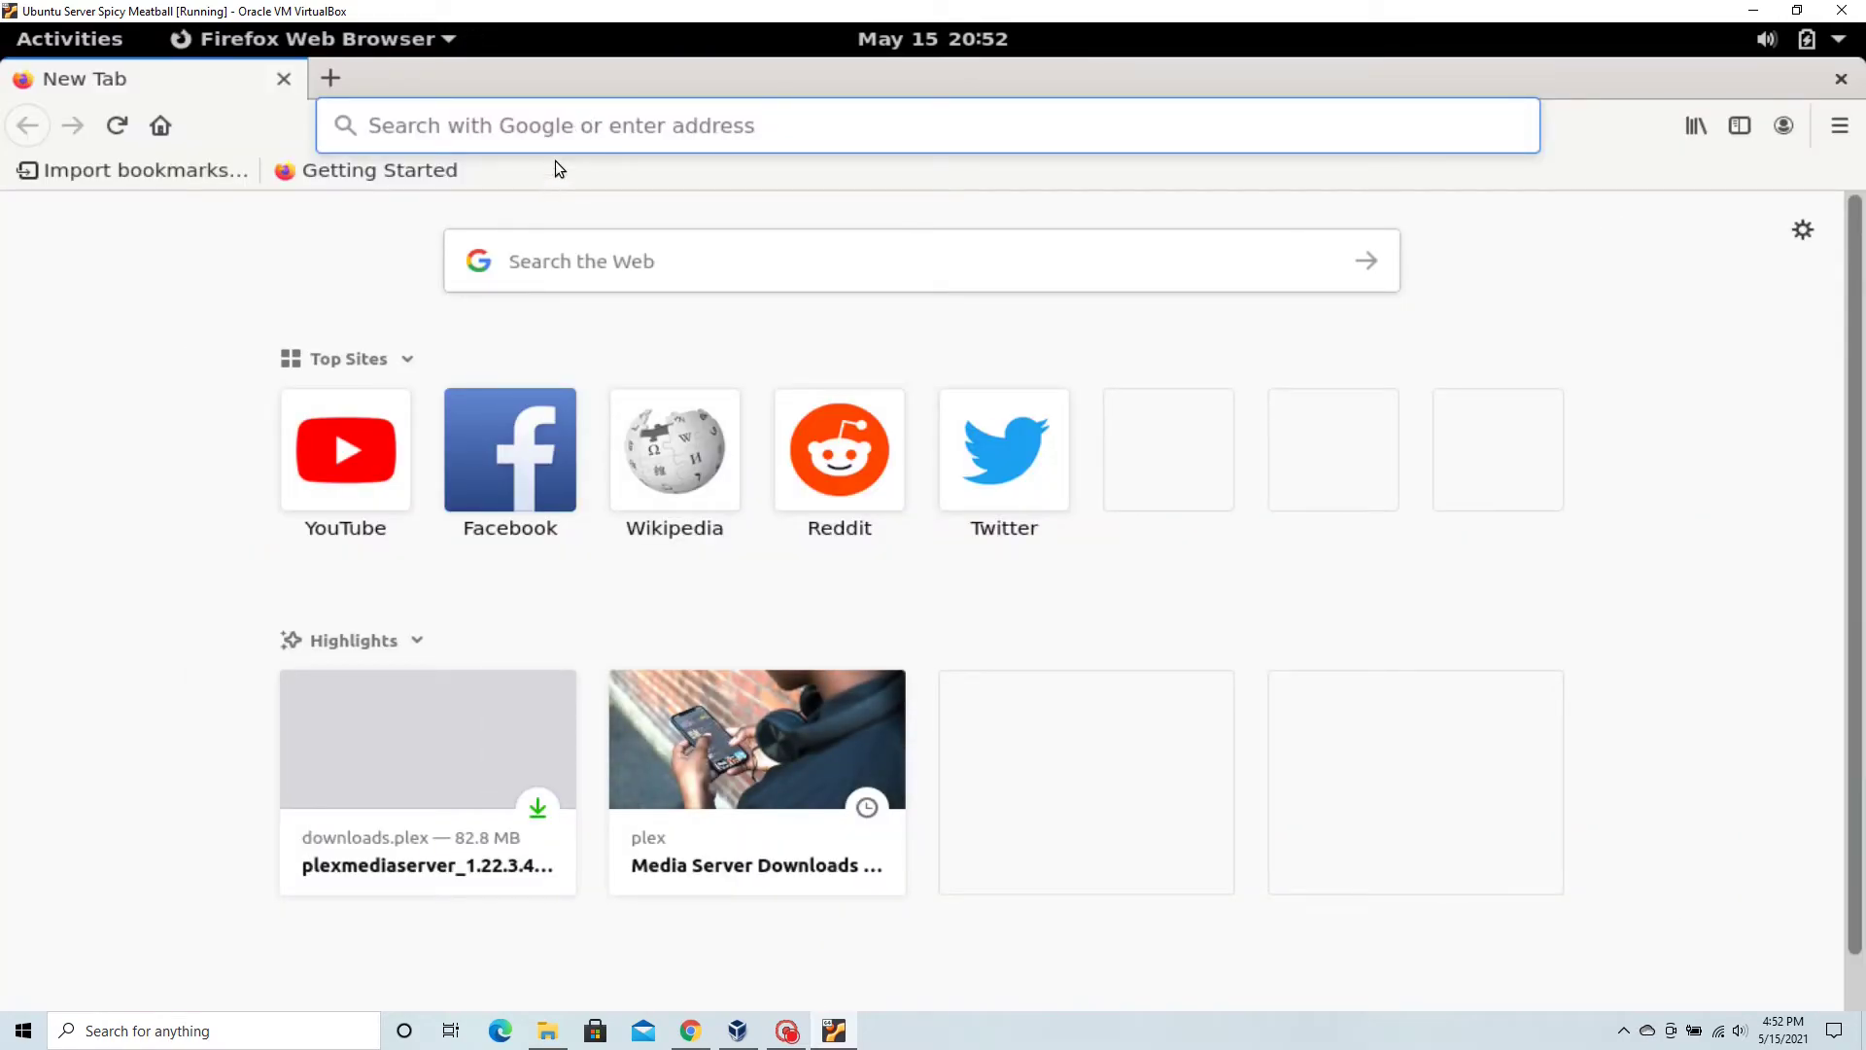
left_click(558, 128)
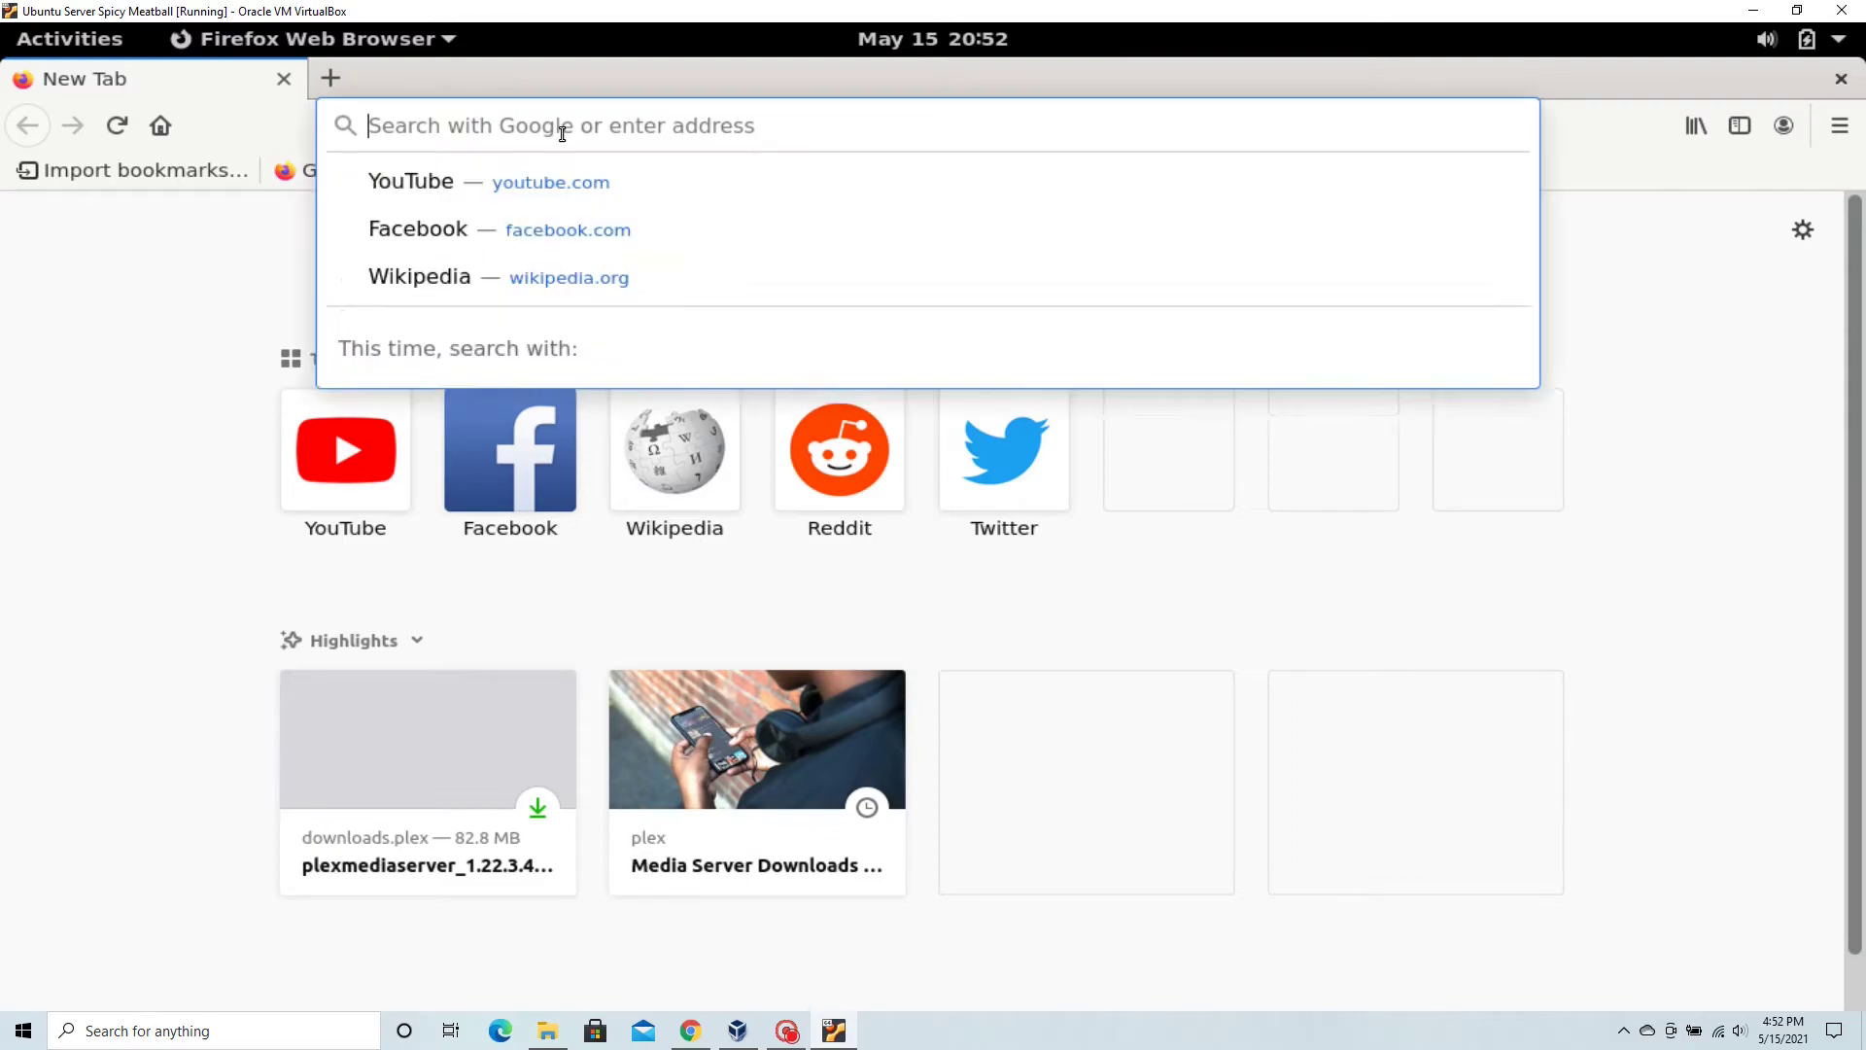
type("Plex")
key("Return")
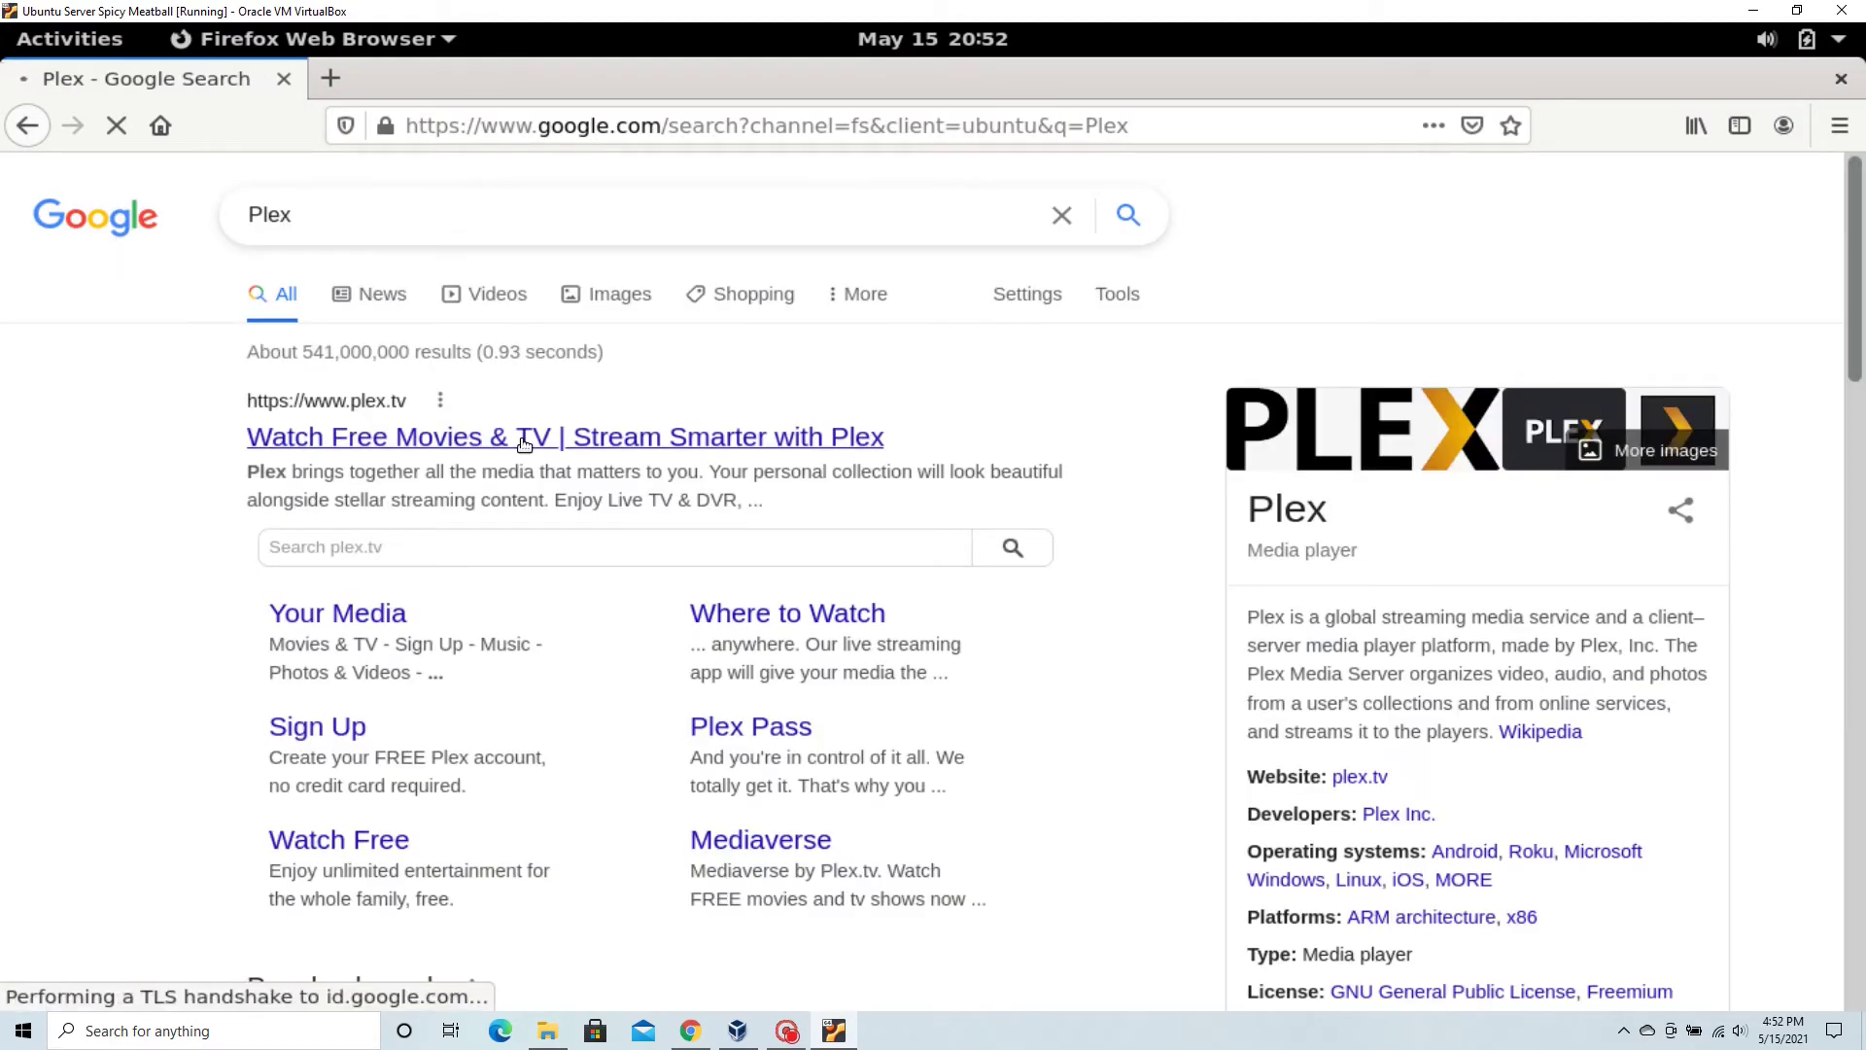
Open the official plex.tv result and go to its Get Plex download page.
left_click(550, 442)
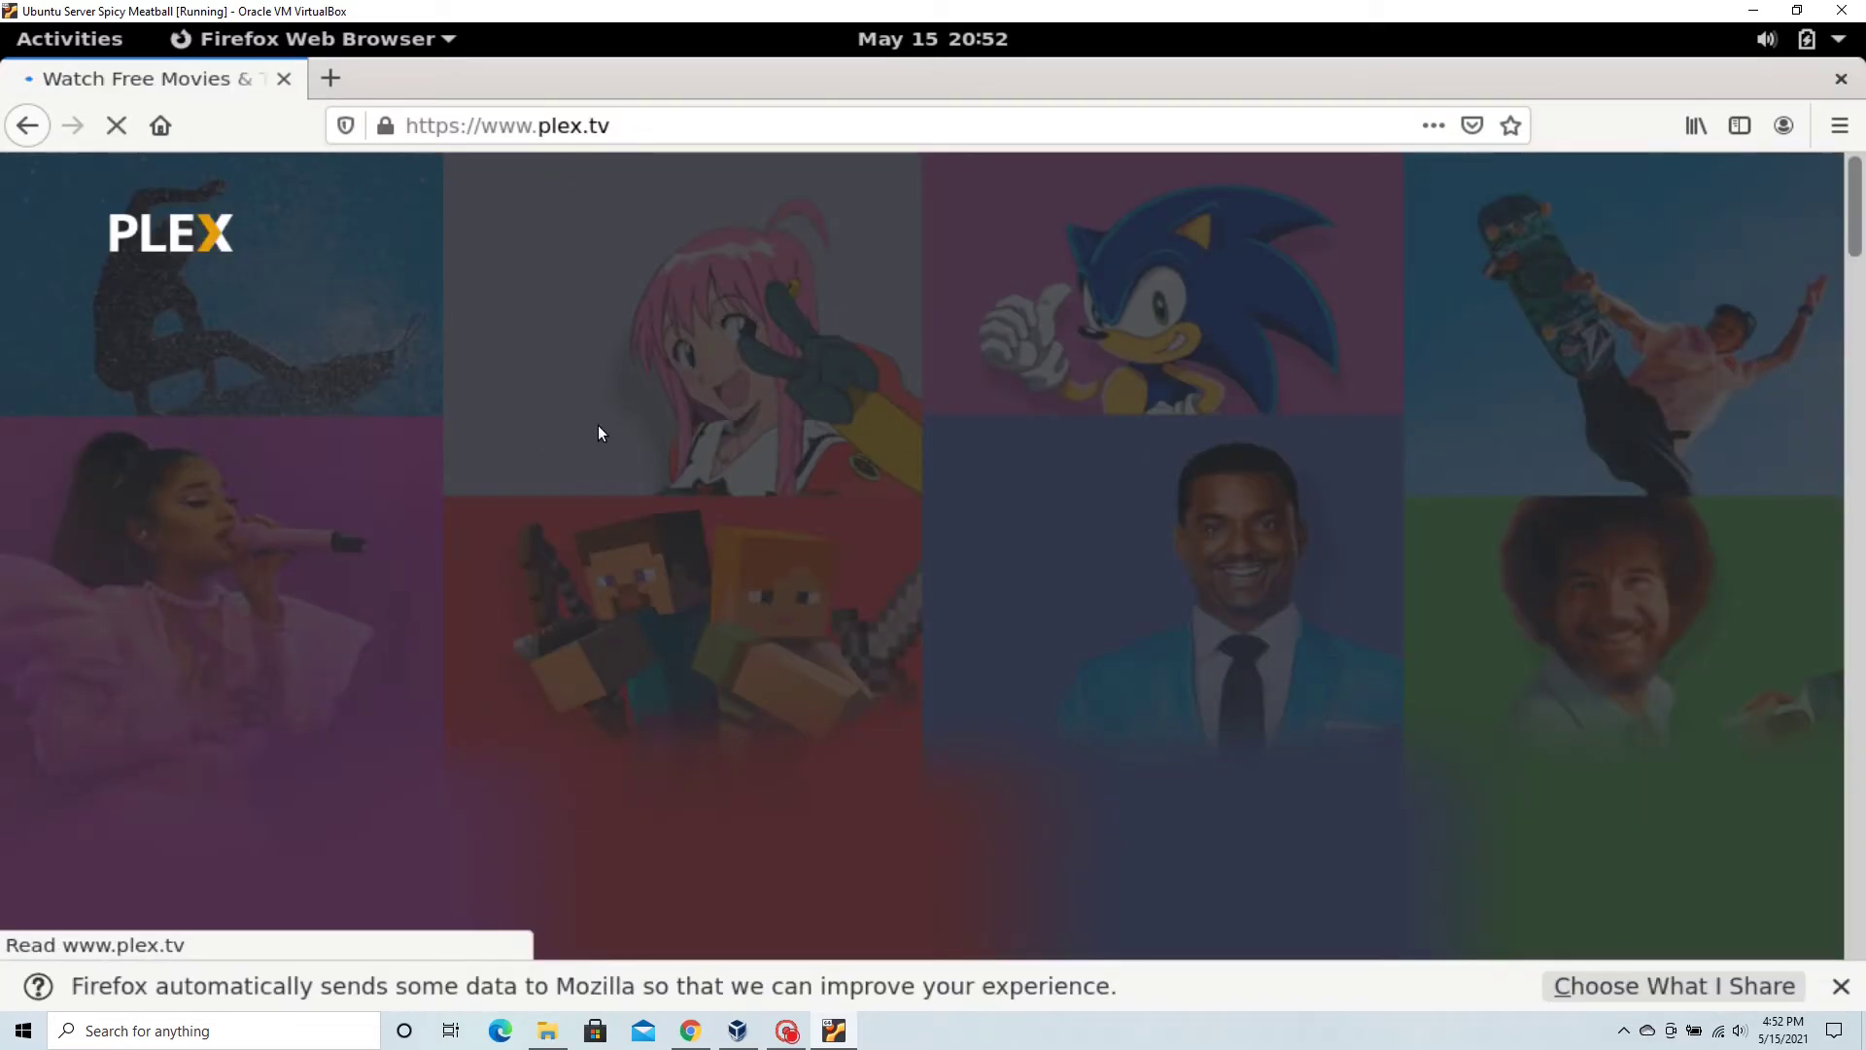
scroll(837, 446, "down", 6)
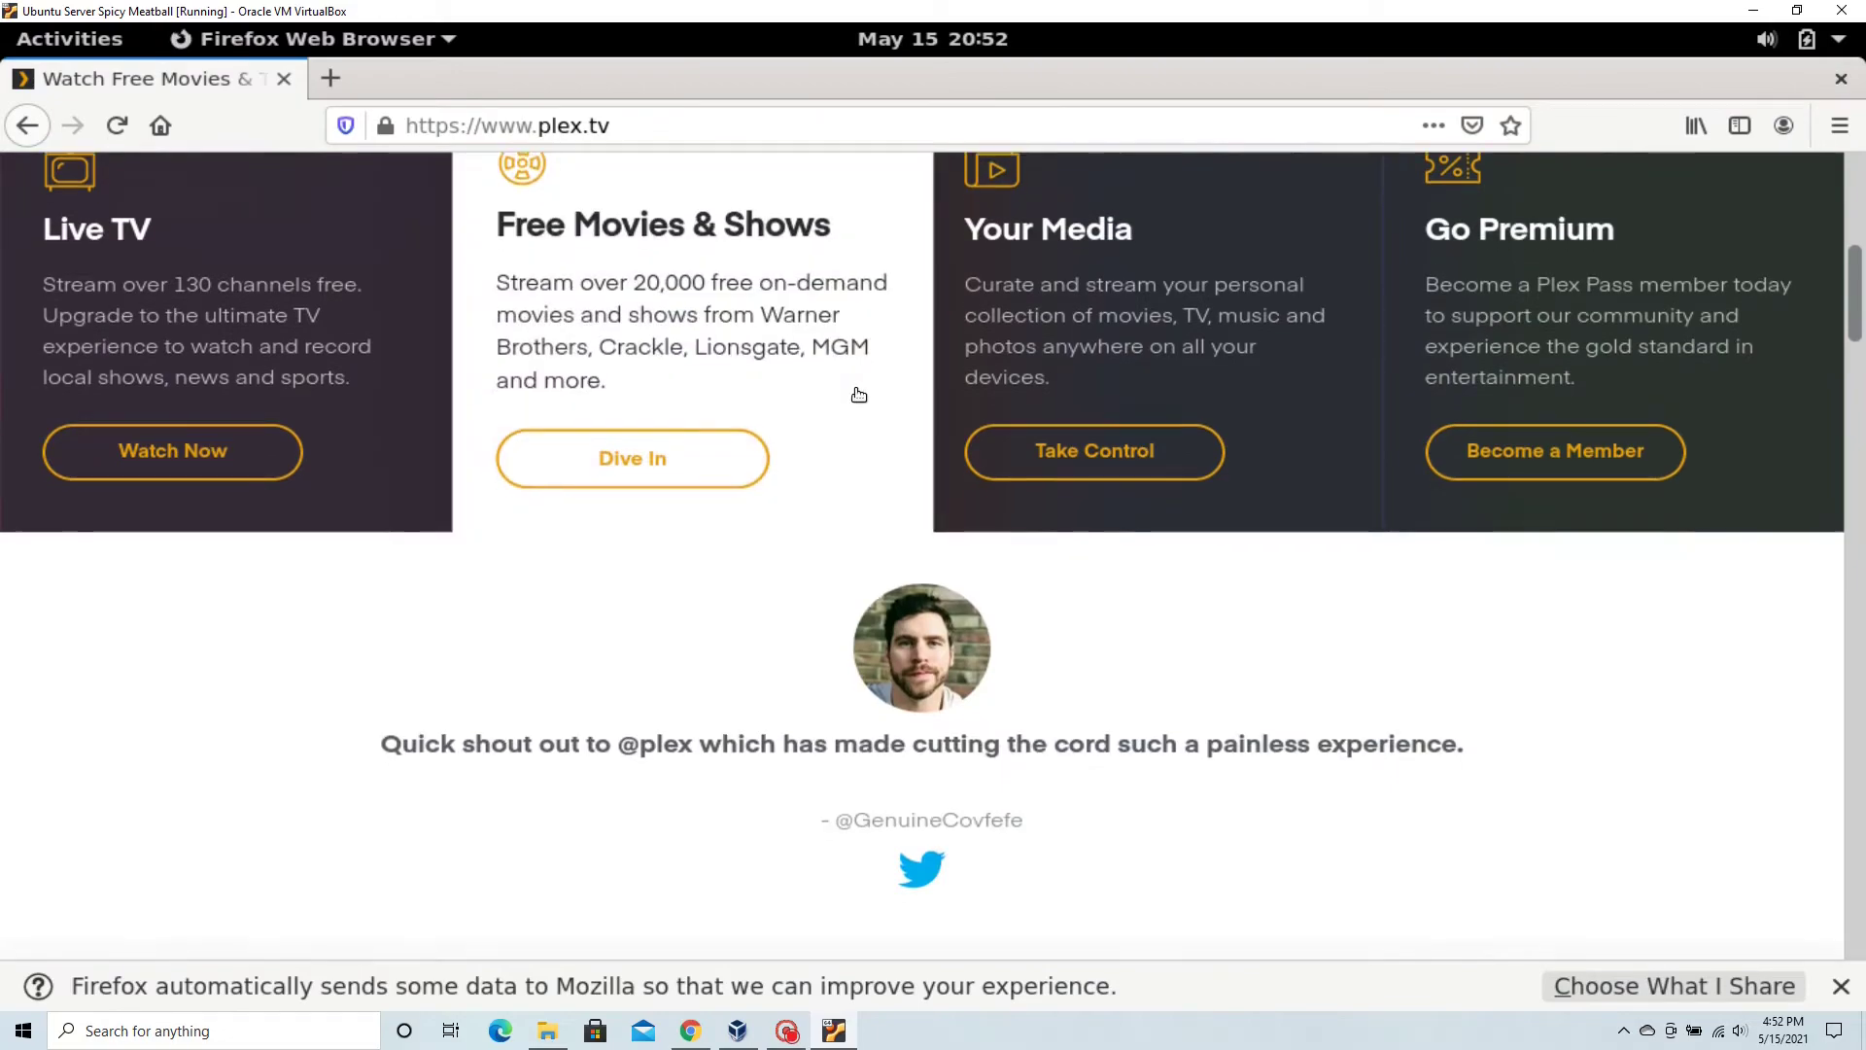
scroll(858, 393, "down", 8)
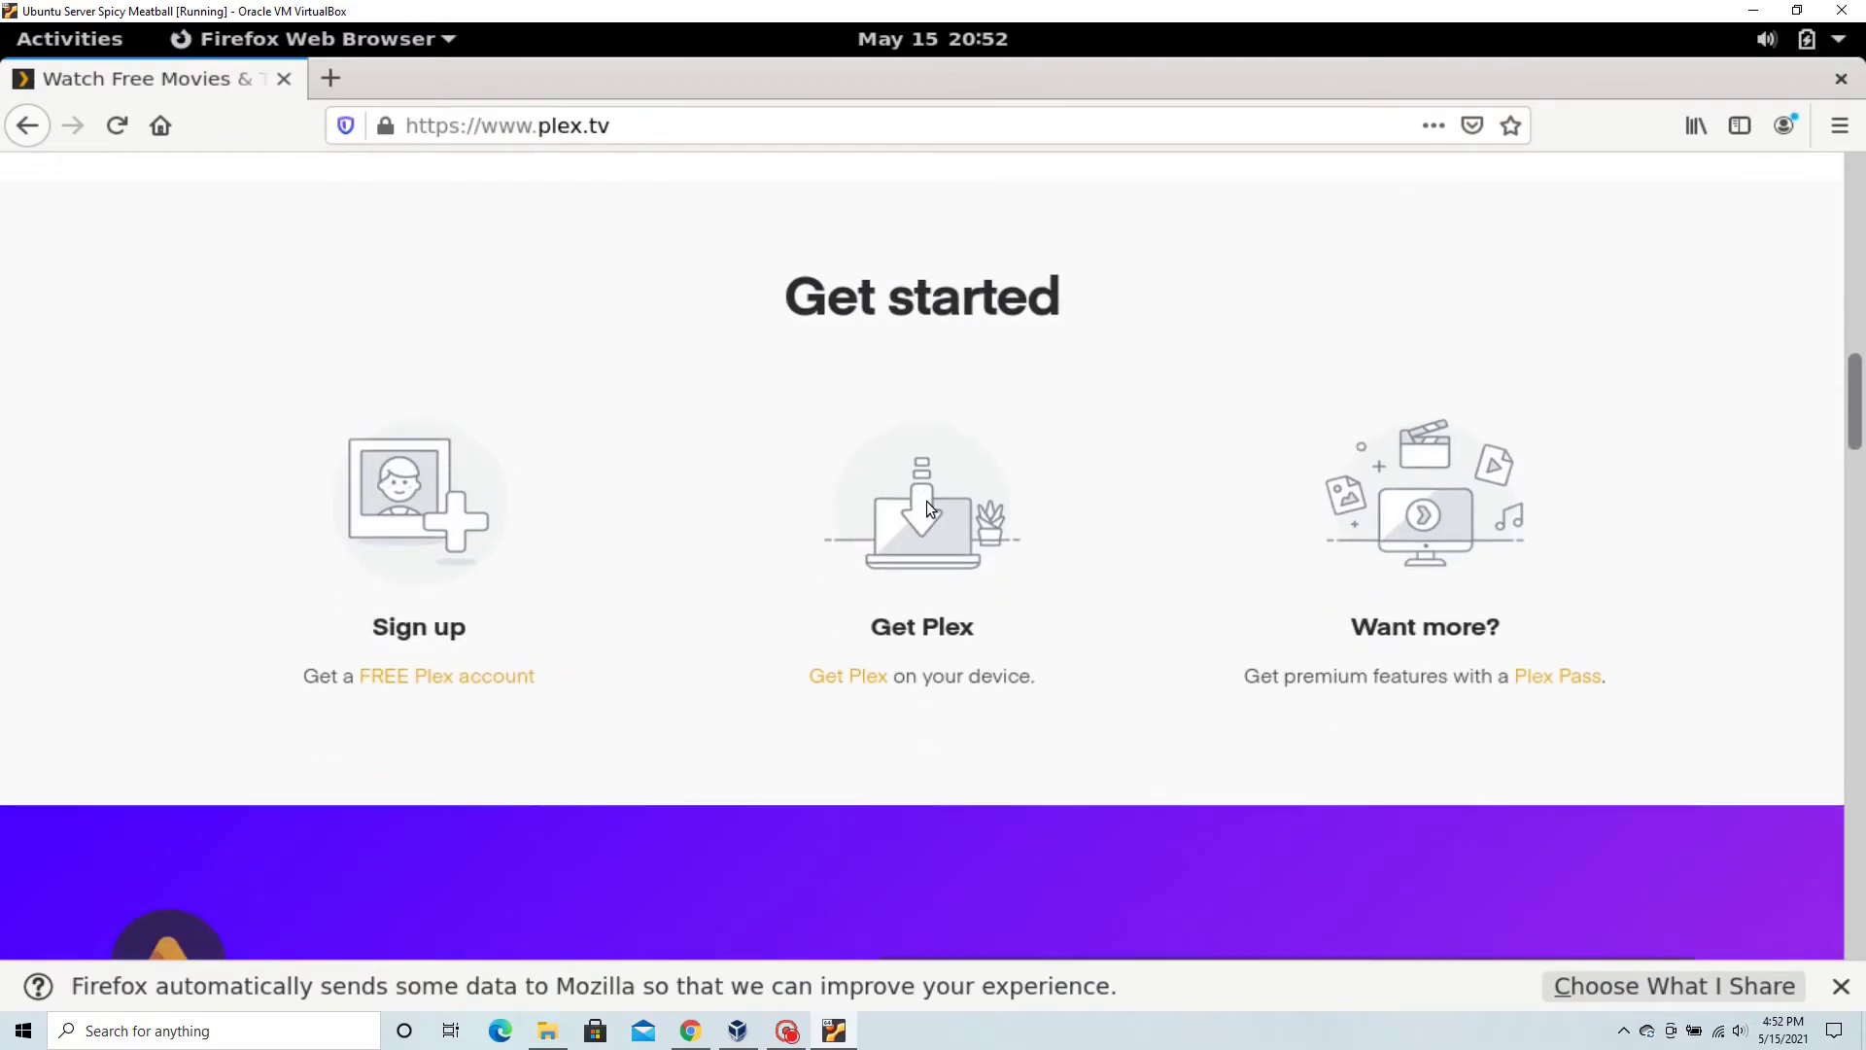
left_click(862, 677)
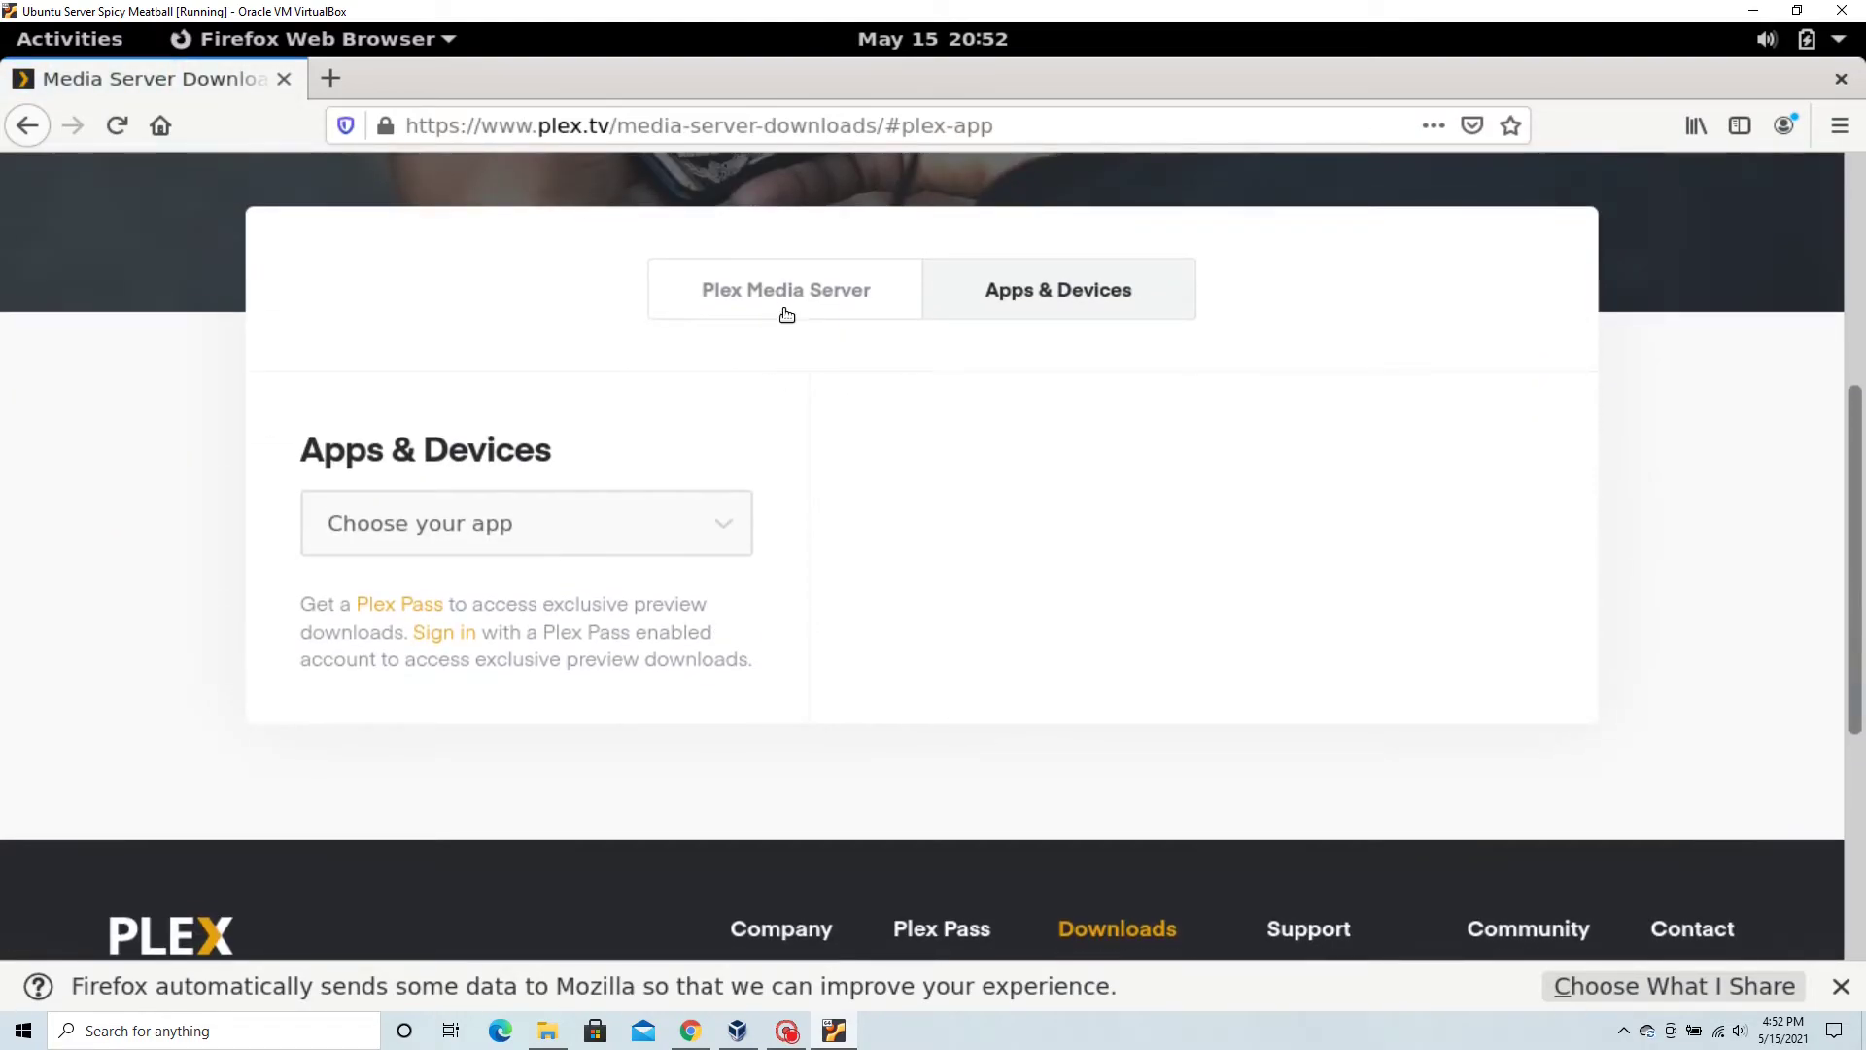
Select Plex Media Server for Linux, view its distribution packages, then close Firefox.
left_click(786, 314)
left_click(719, 541)
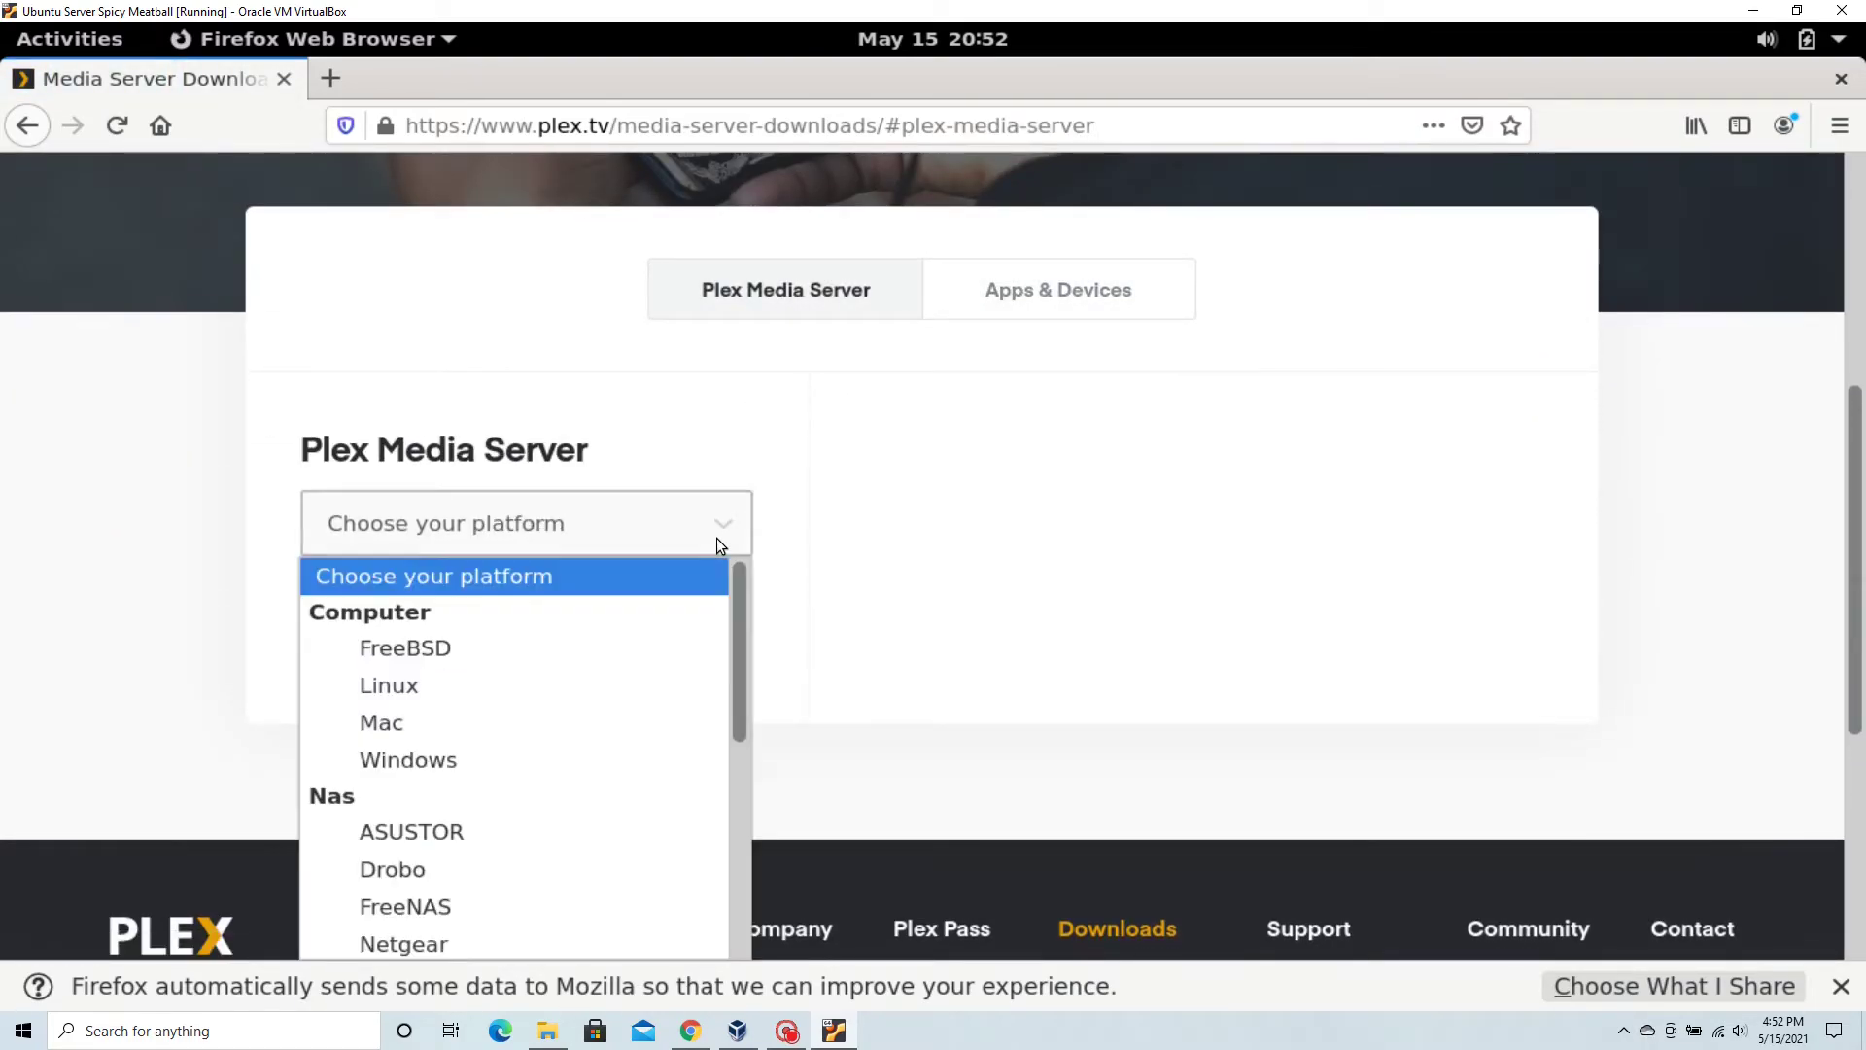
left_click(552, 684)
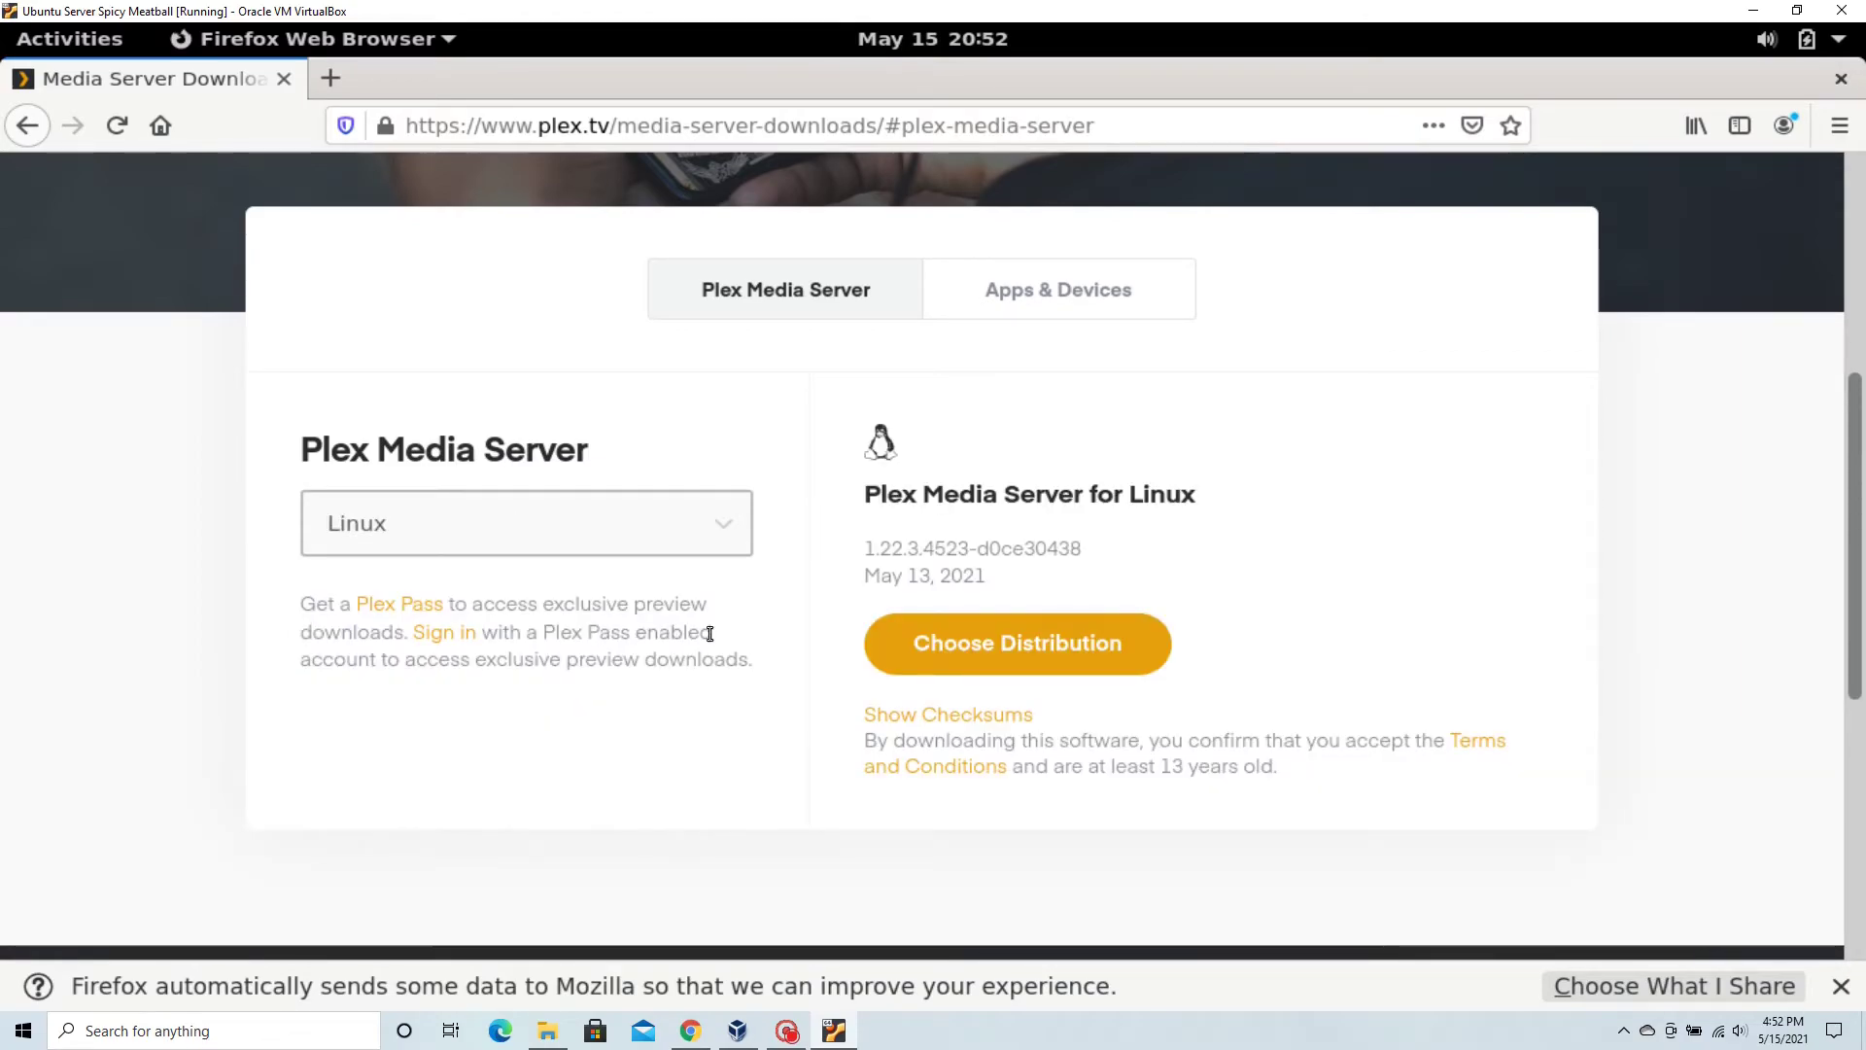
left_click(999, 647)
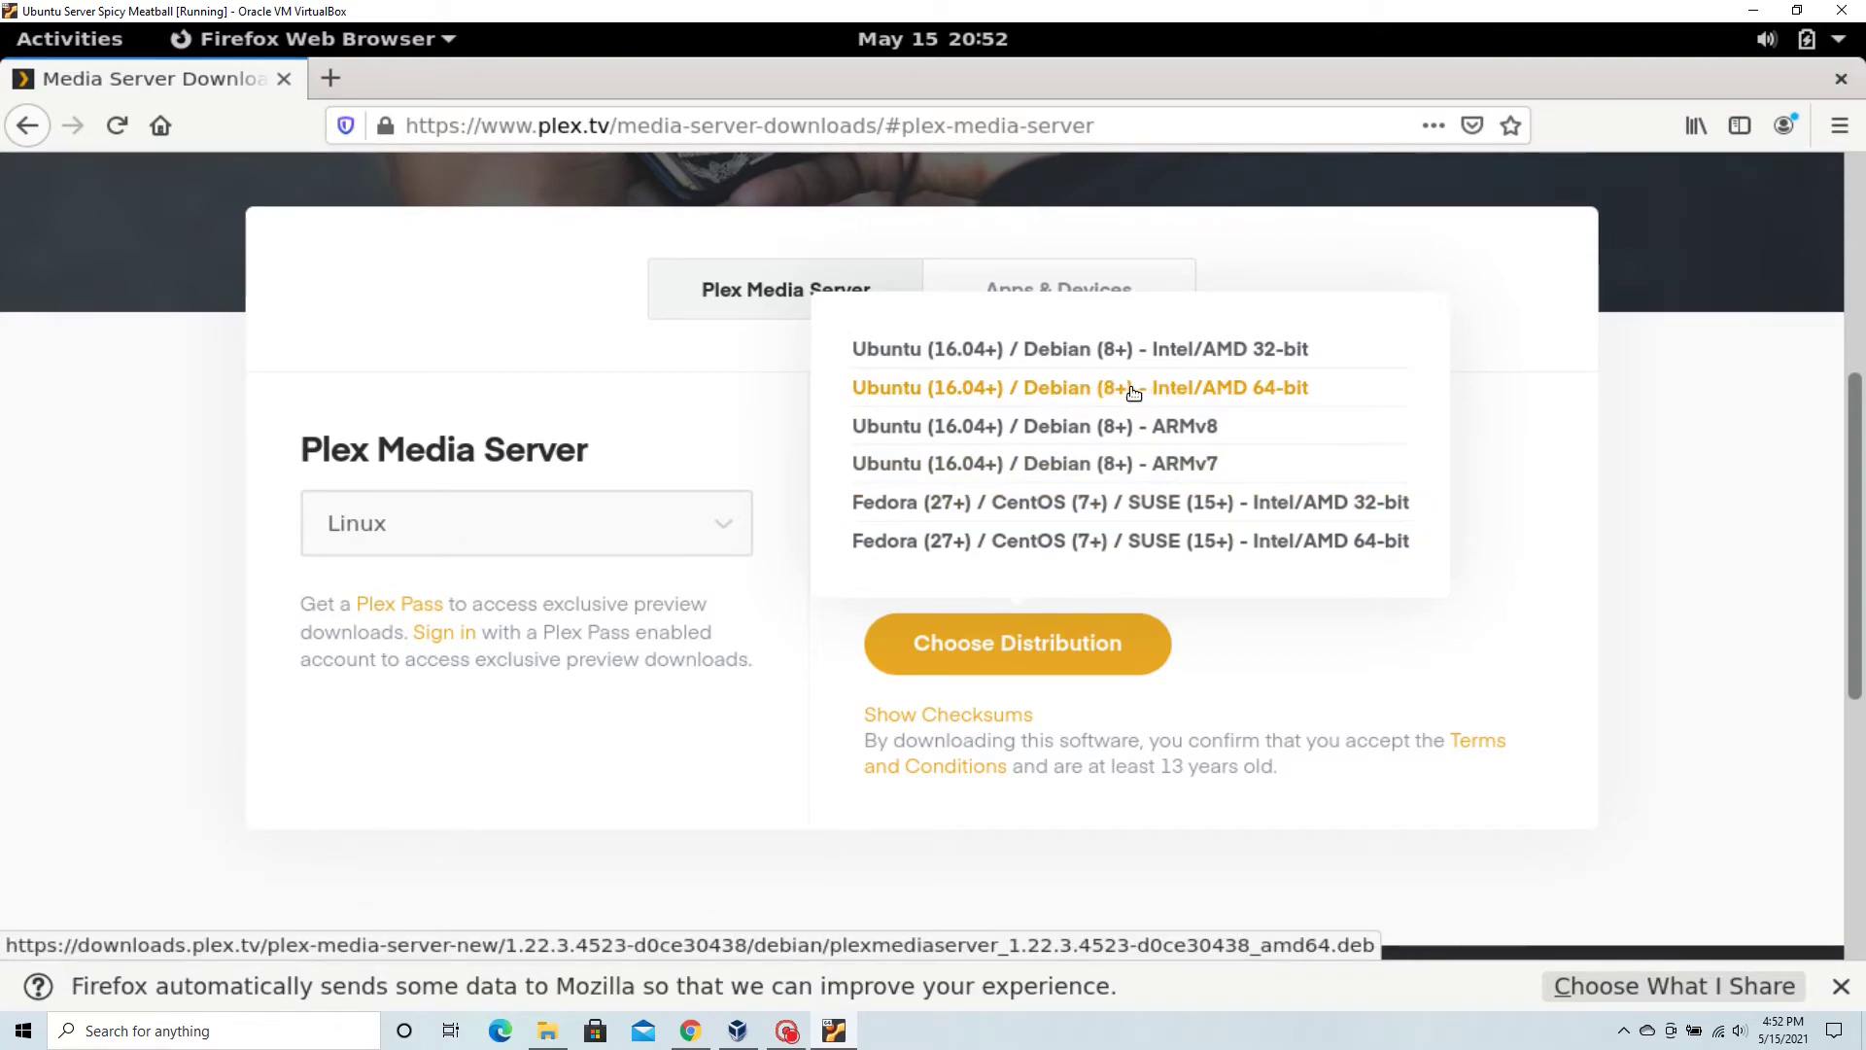
left_click(1841, 80)
left_click(55, 41)
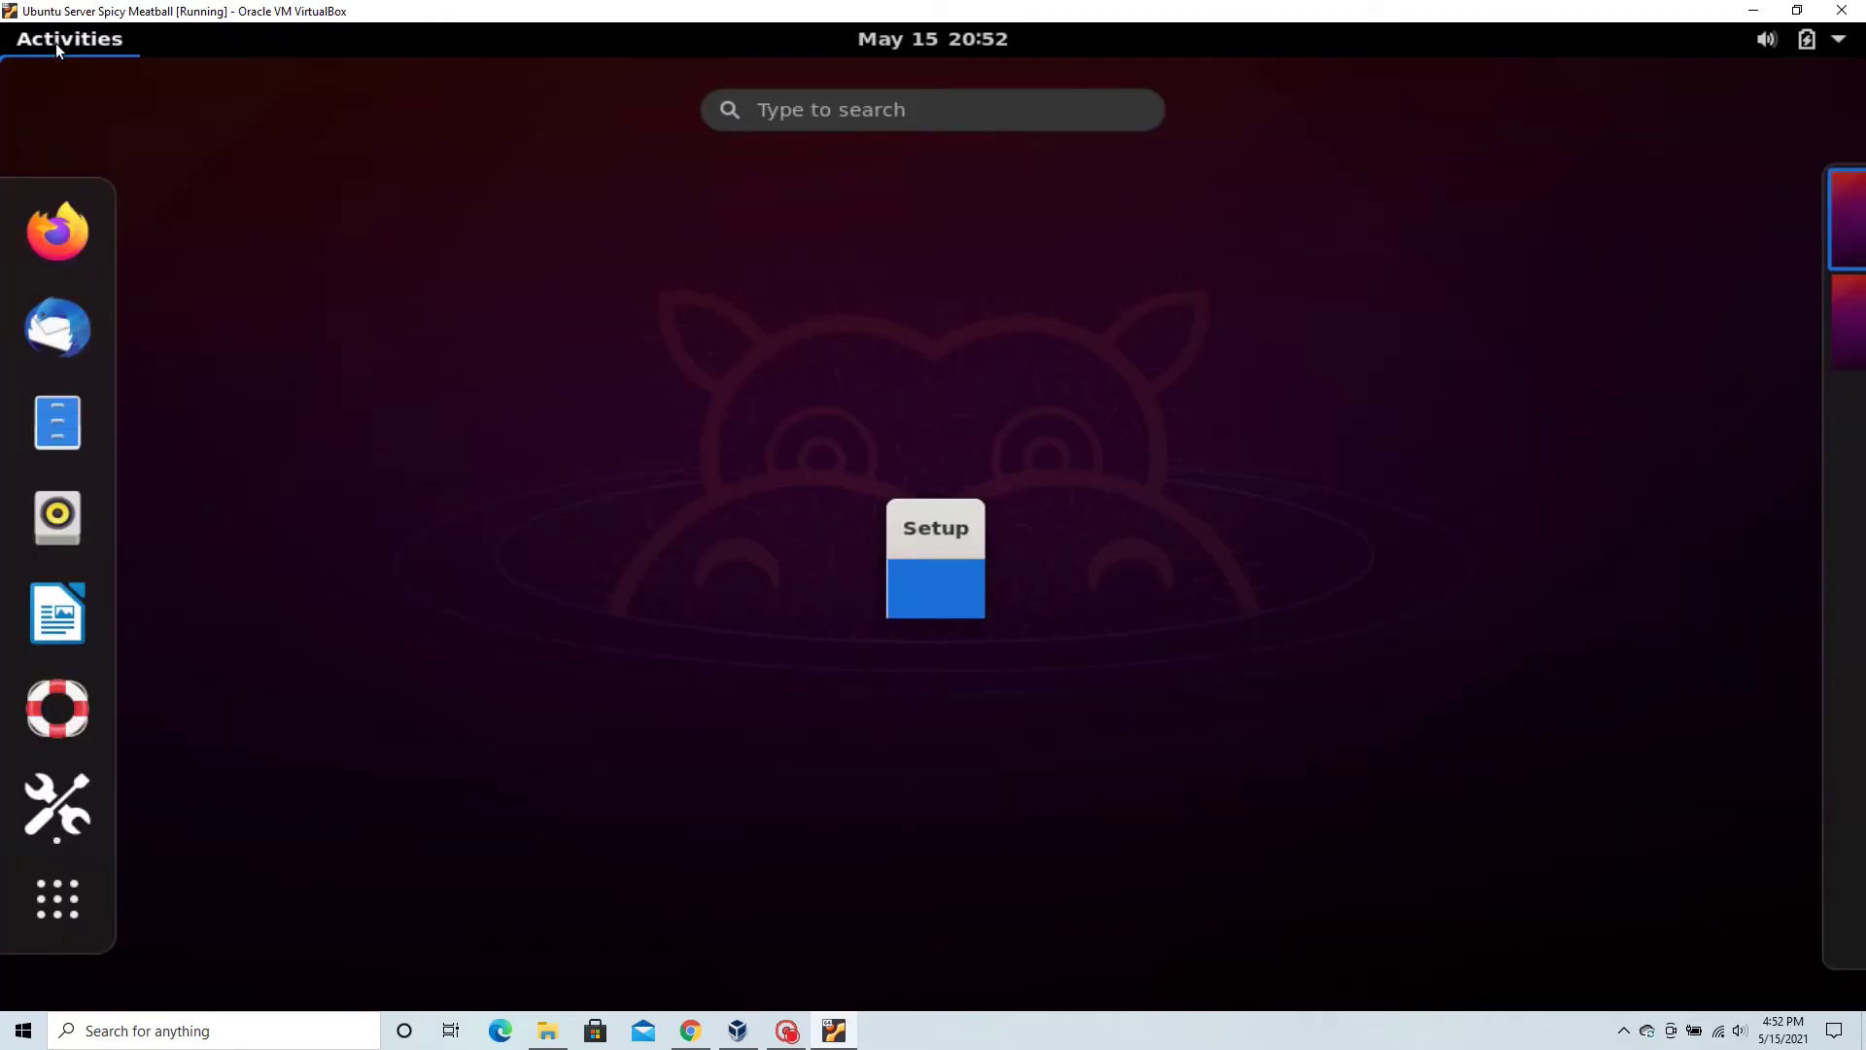
In Files, open Downloads and select the plexmediaserver_1.22.3.4523-d0ce30438_amd64.deb package.
left_click(57, 433)
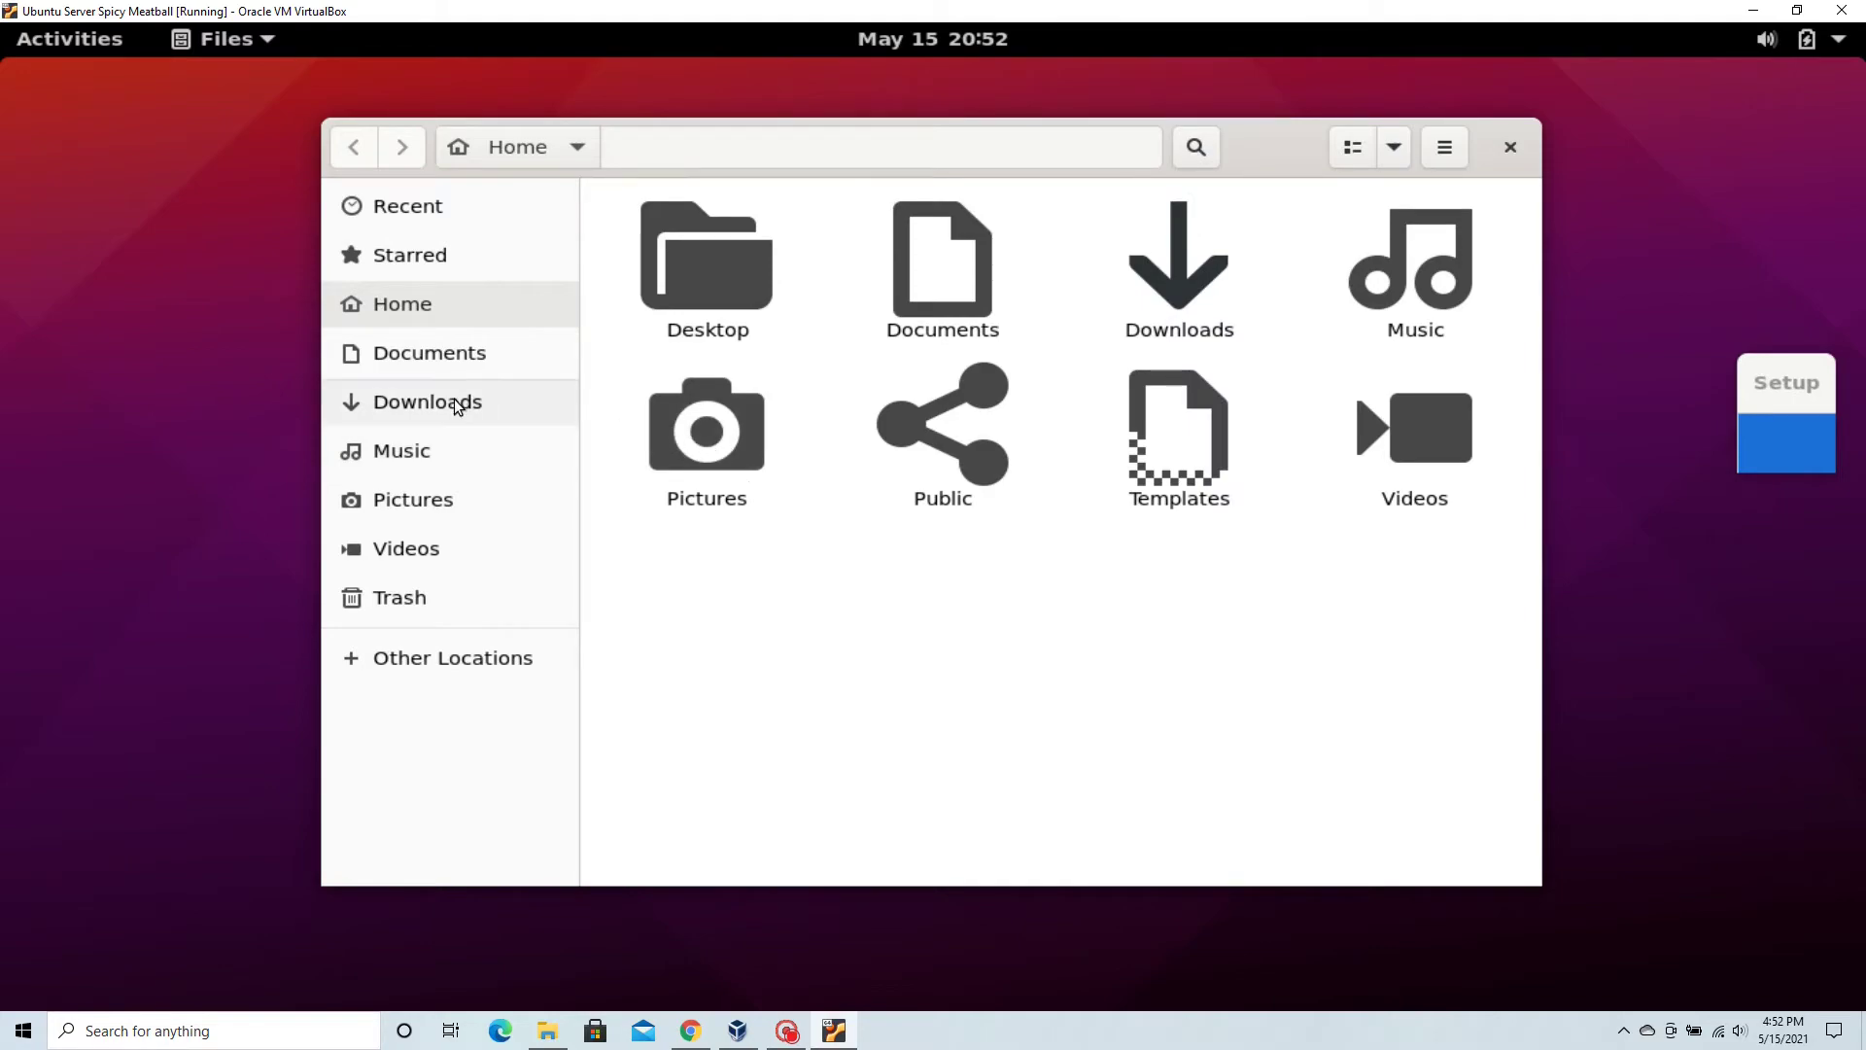
left_click(549, 405)
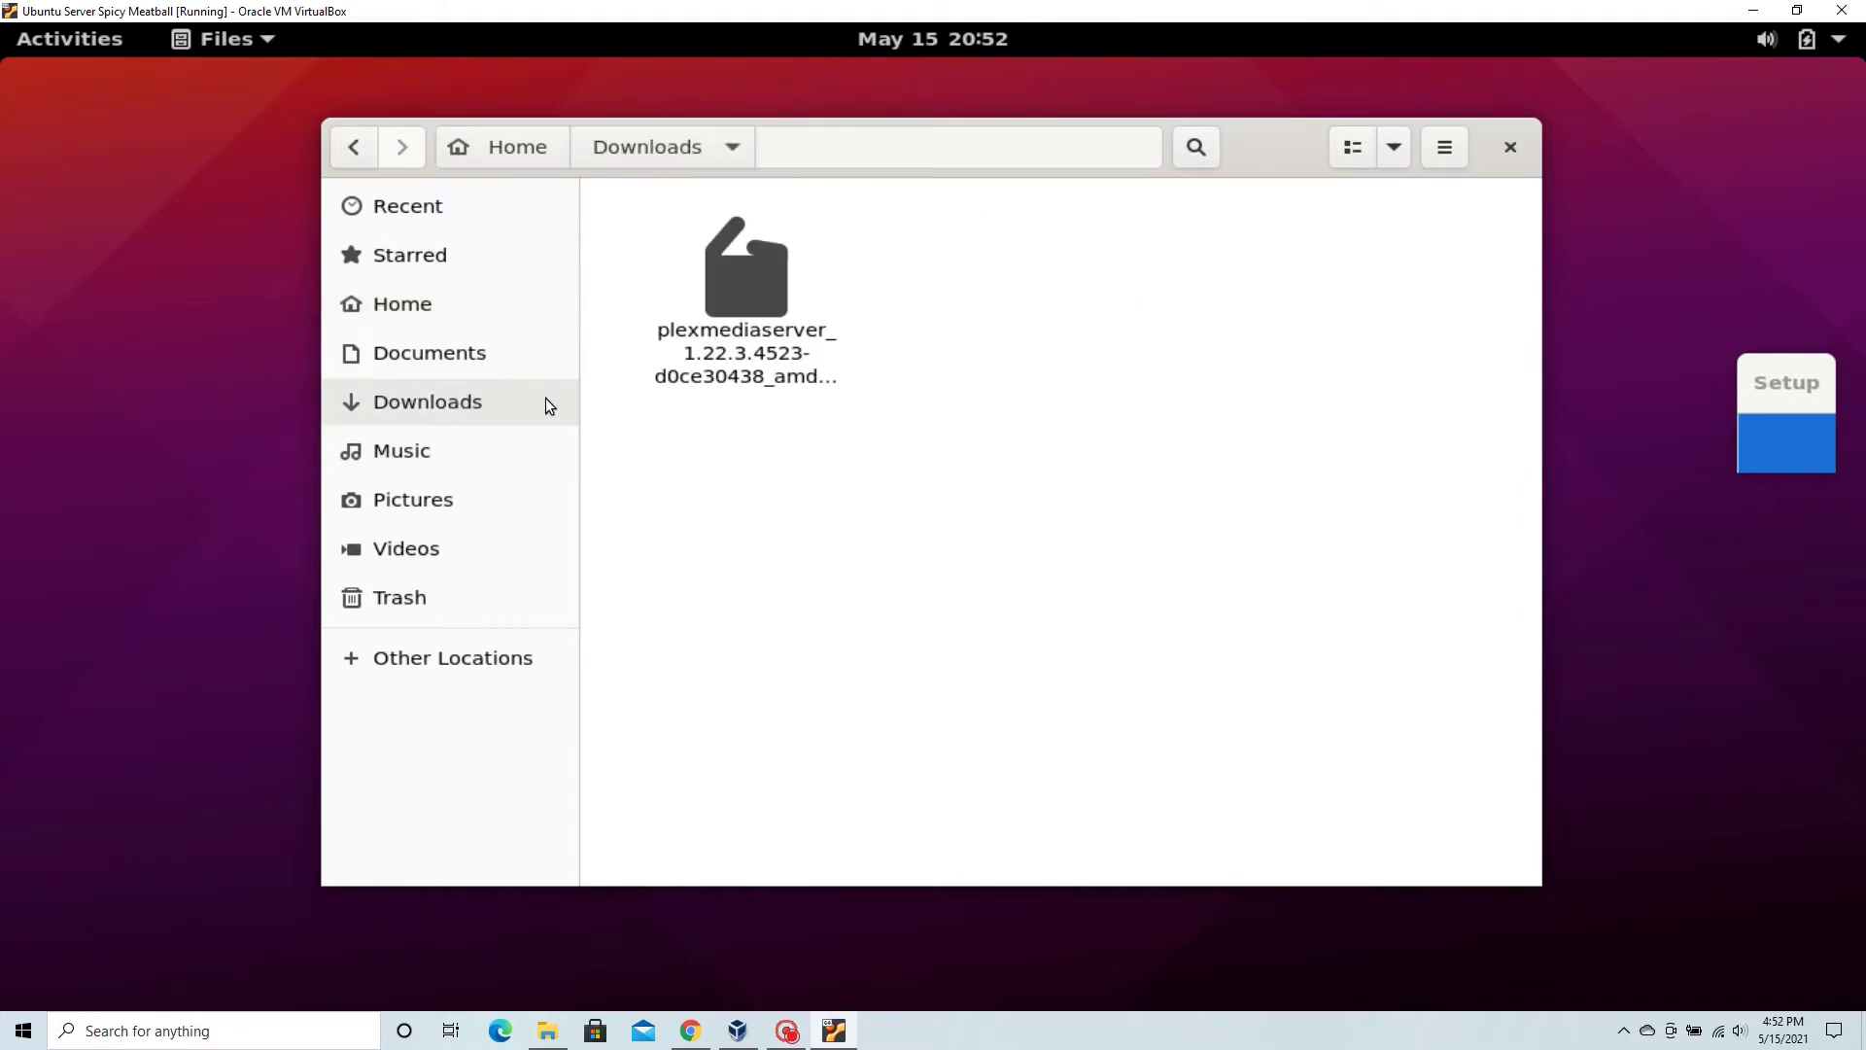
left_click(766, 338)
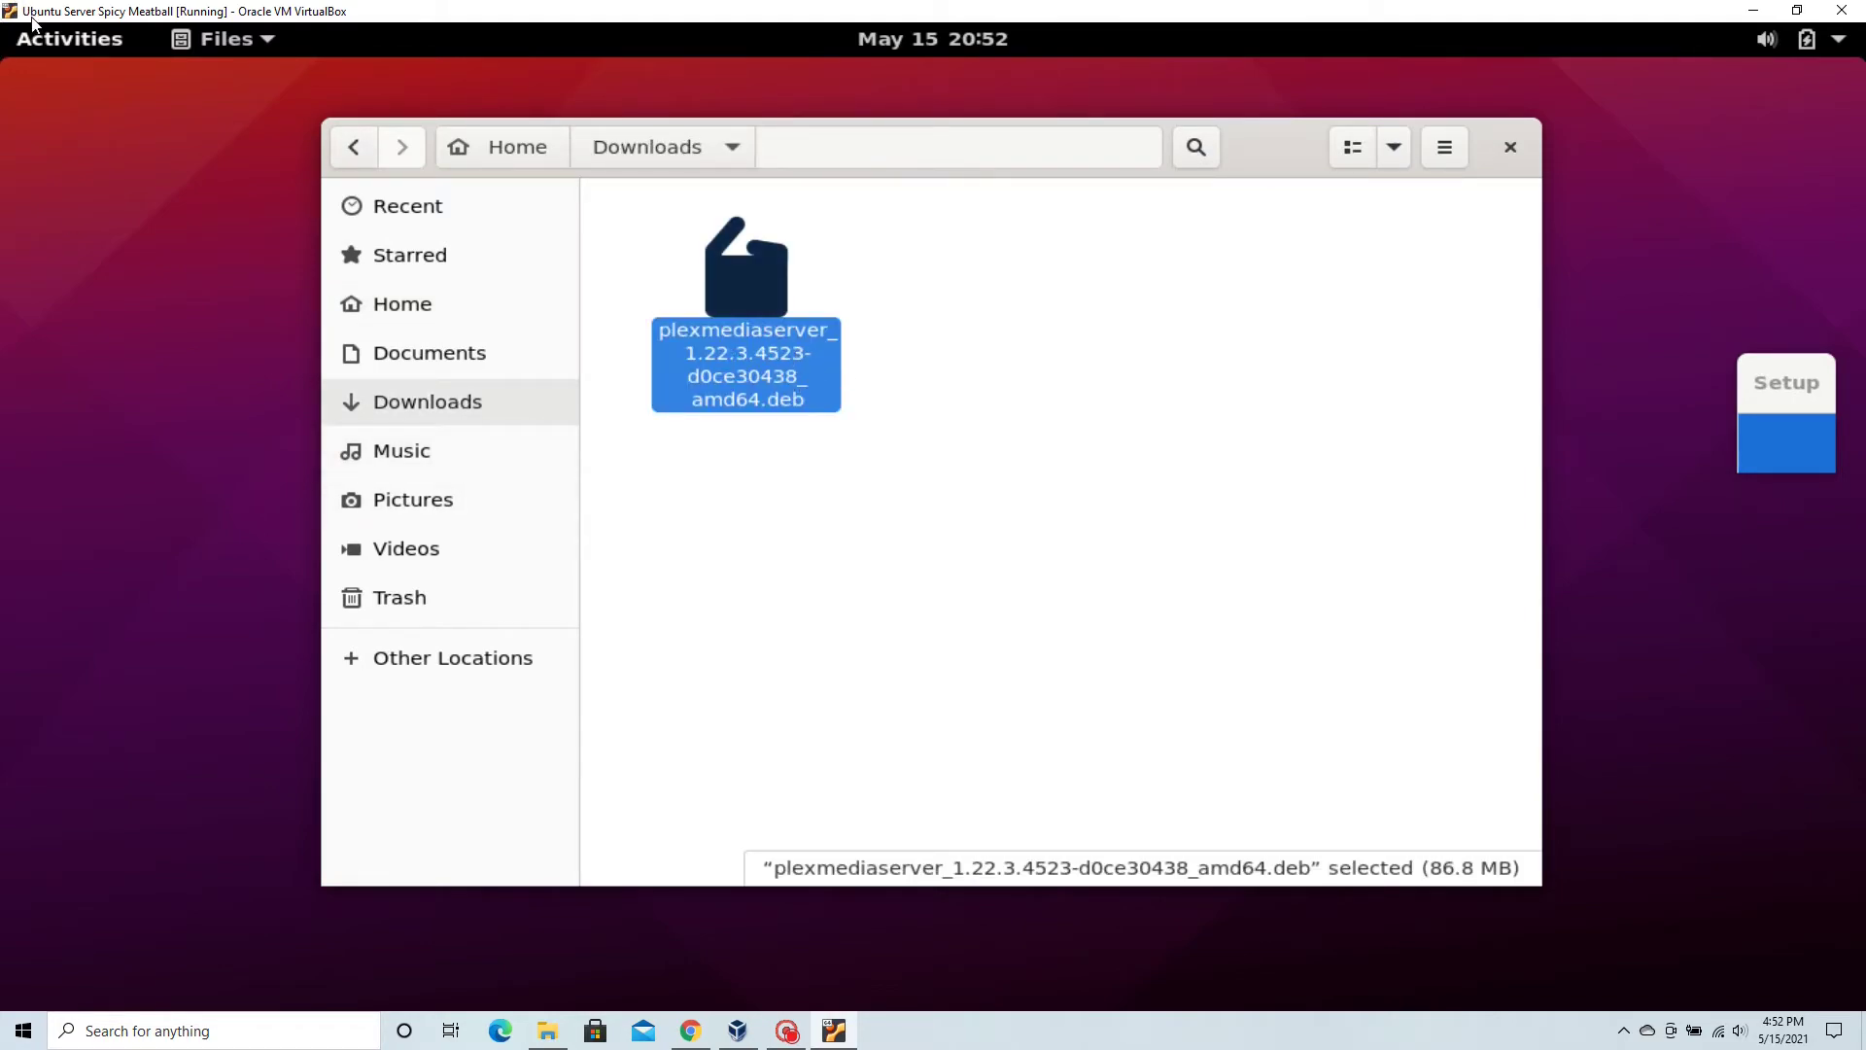
left_click(43, 46)
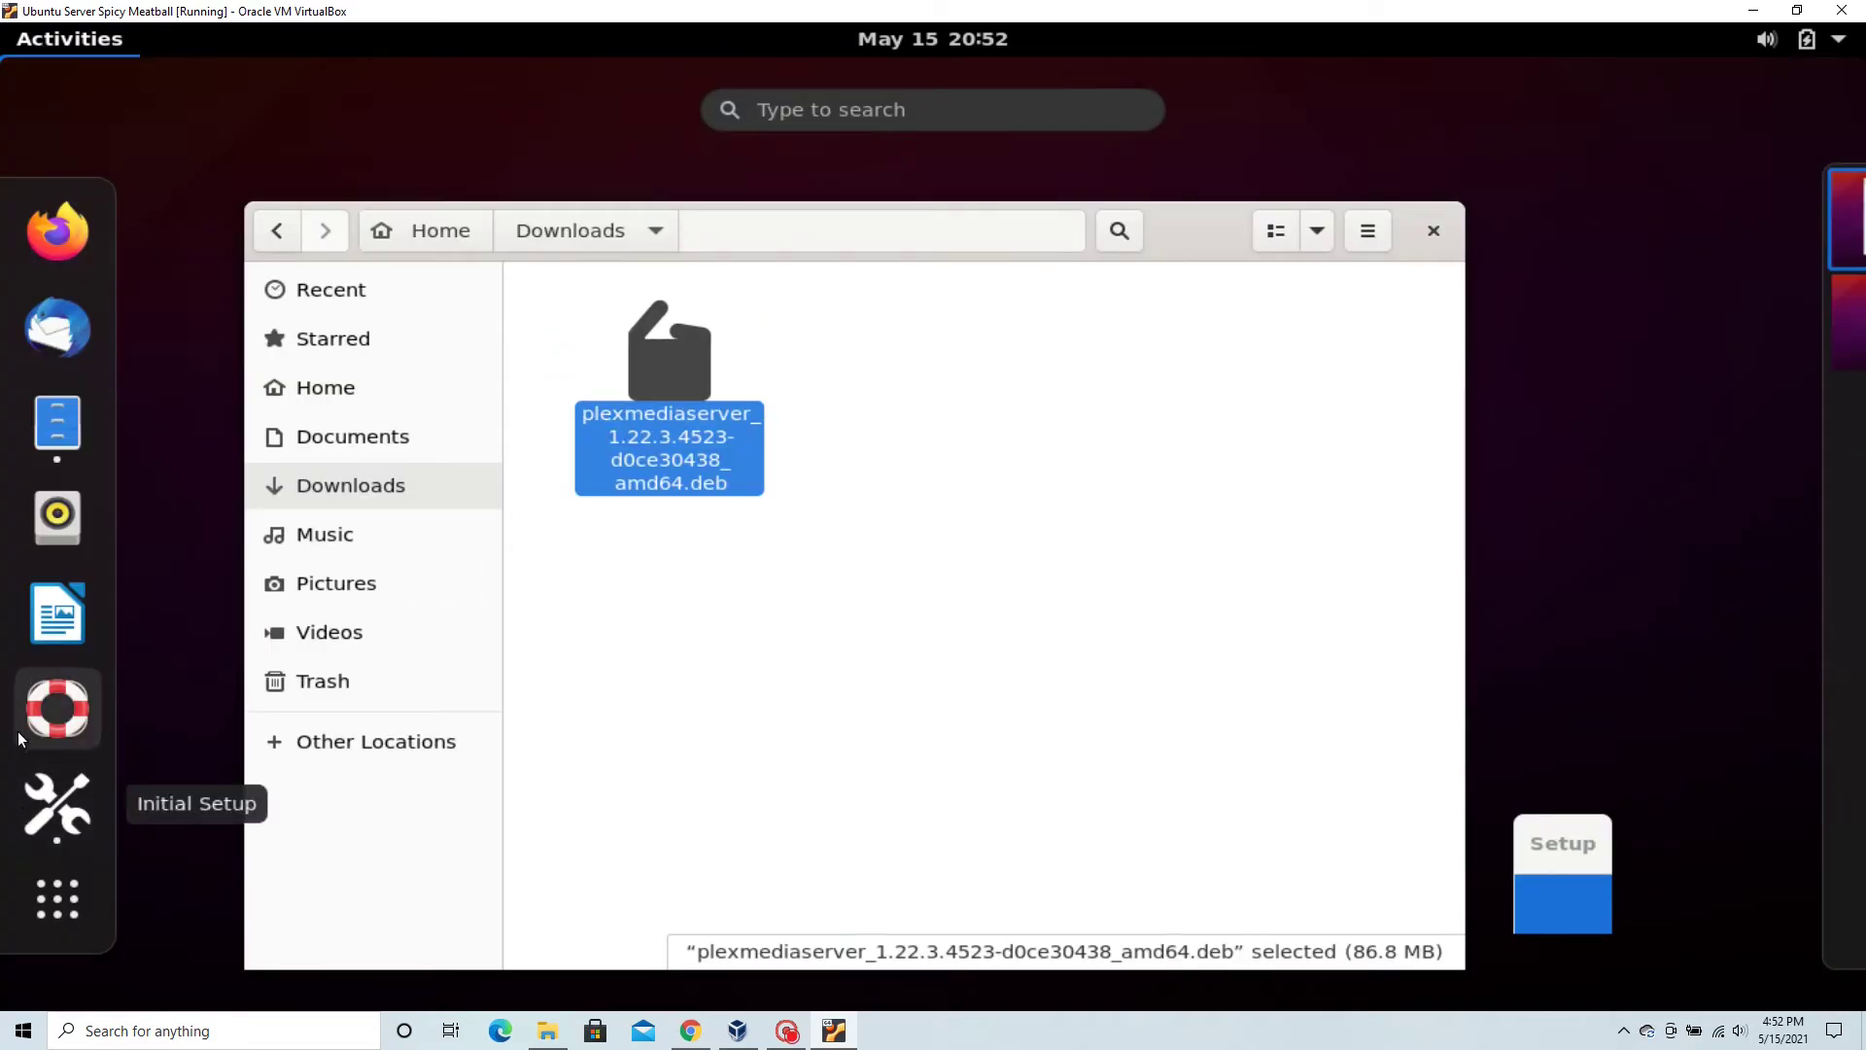
Launch Terminal by searching 'ter' and place its window on the right.
left_click(55, 871)
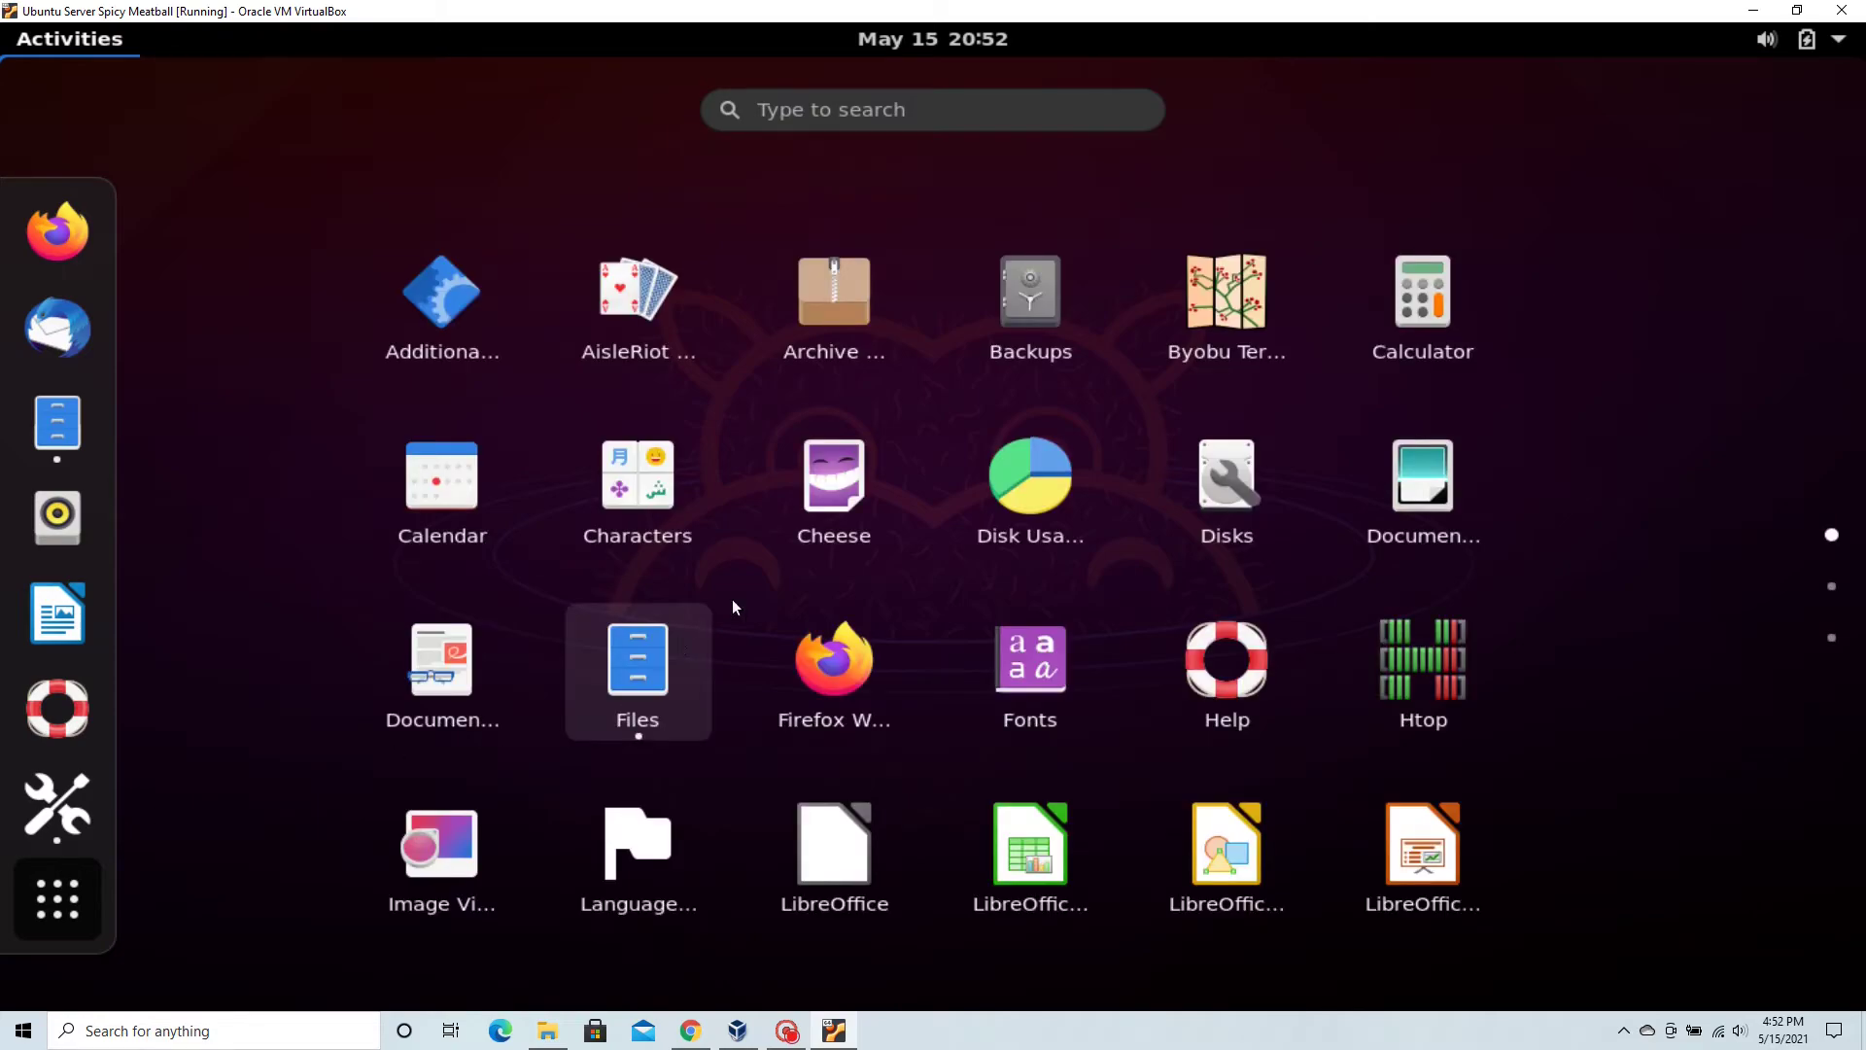
left_click(920, 105)
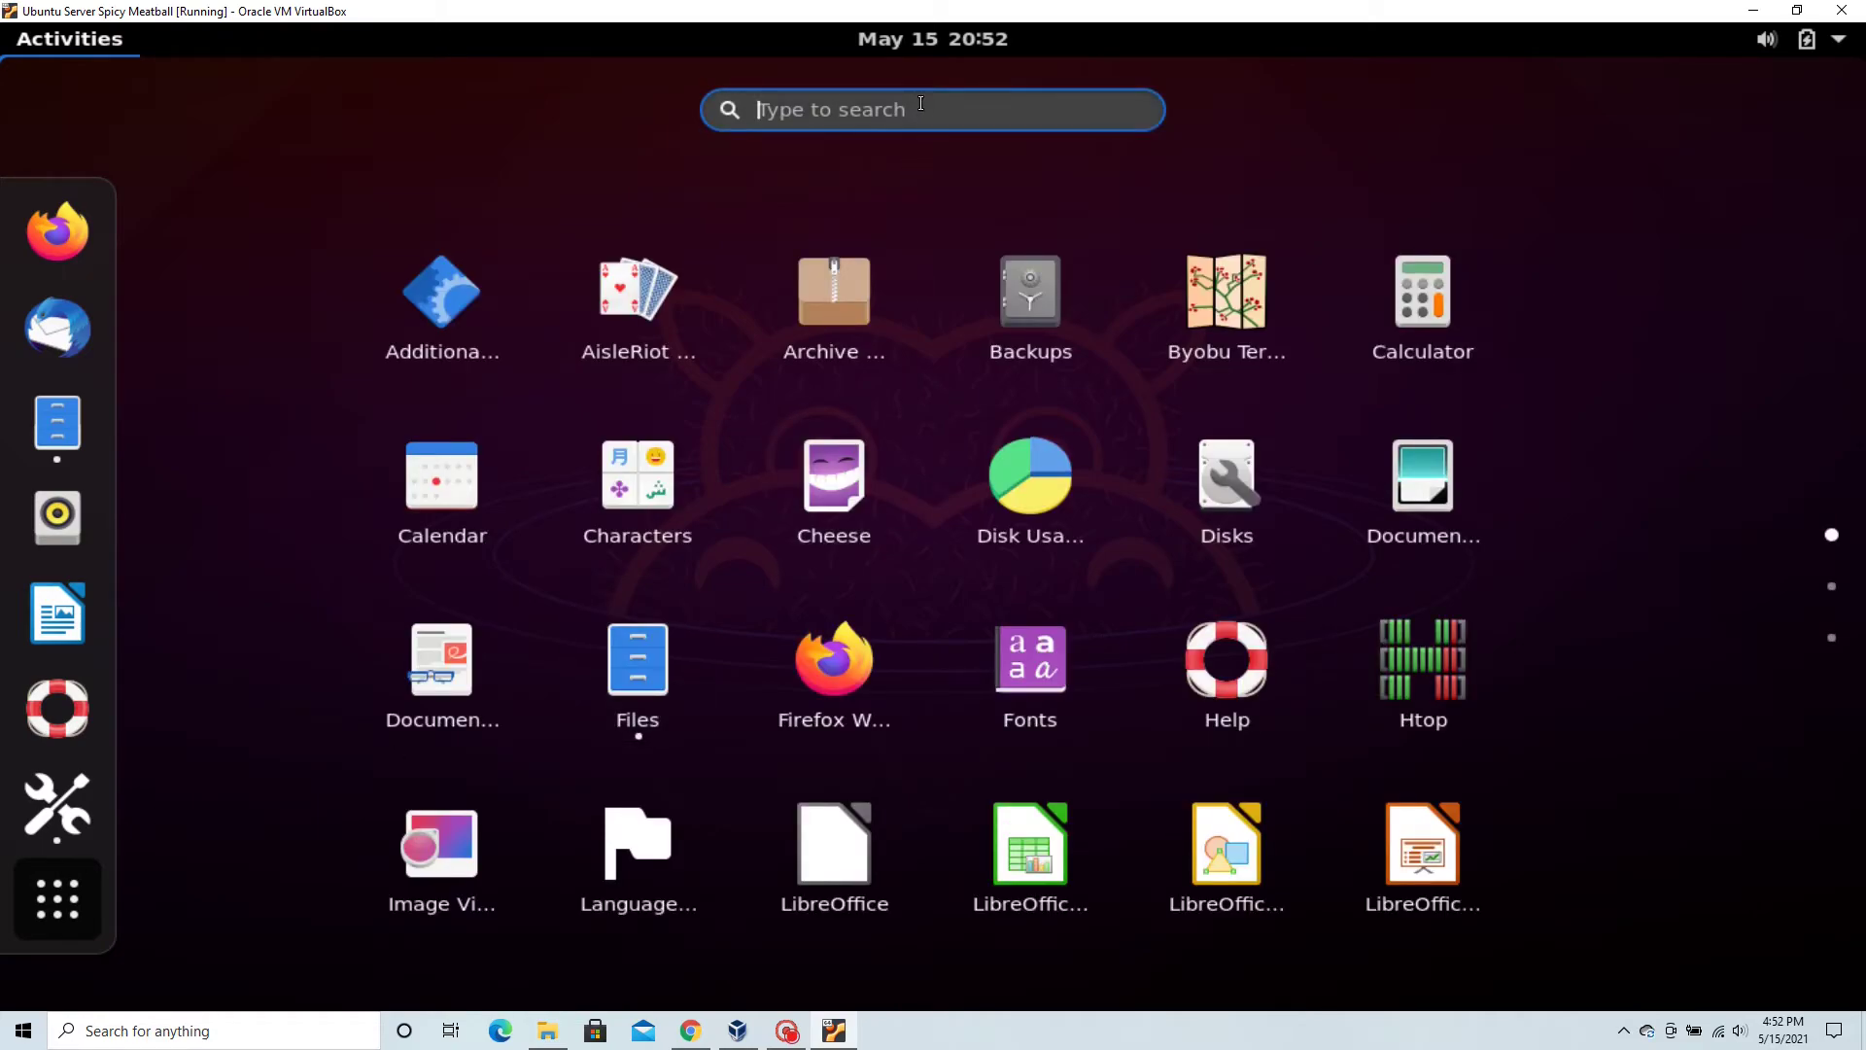
type("ter")
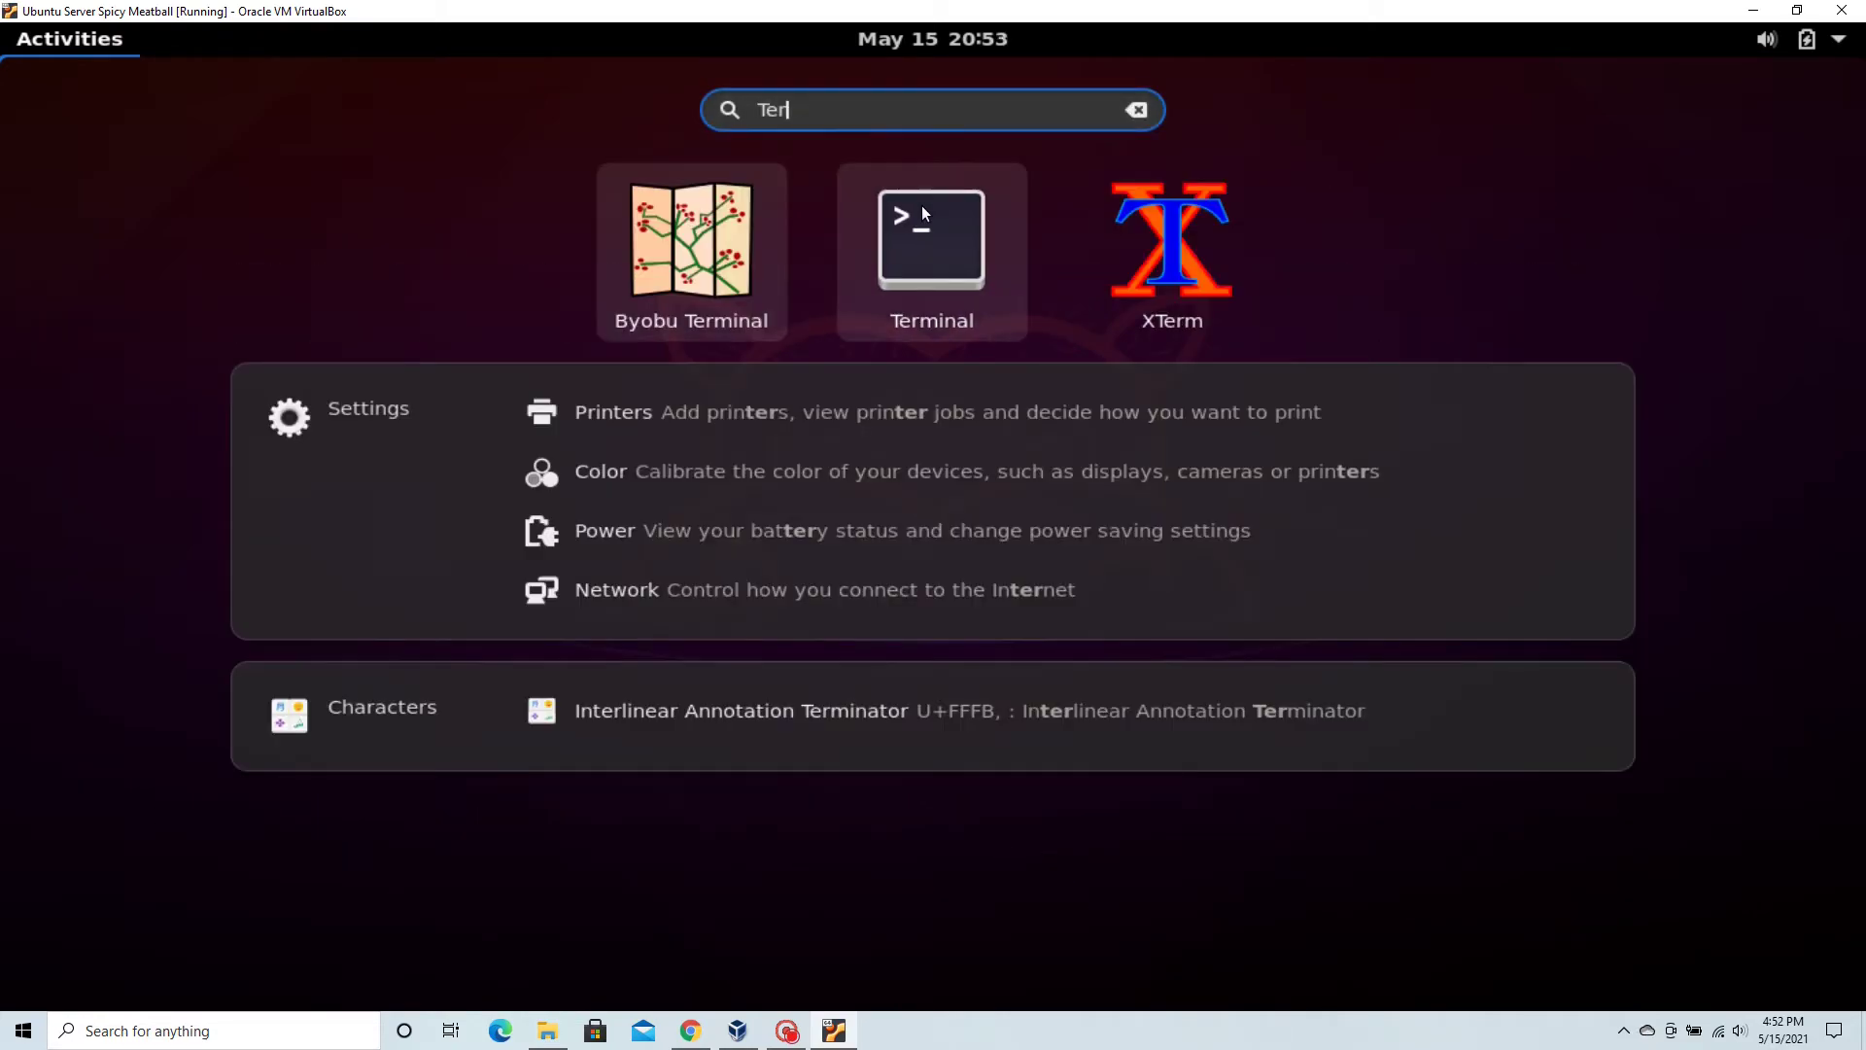
key("Return")
left_click_drag(620, 84, 1323, 206)
List the home folder with dir, cd into Downloads, and clear the screen.
type("dir")
key("Return")
type("cd")
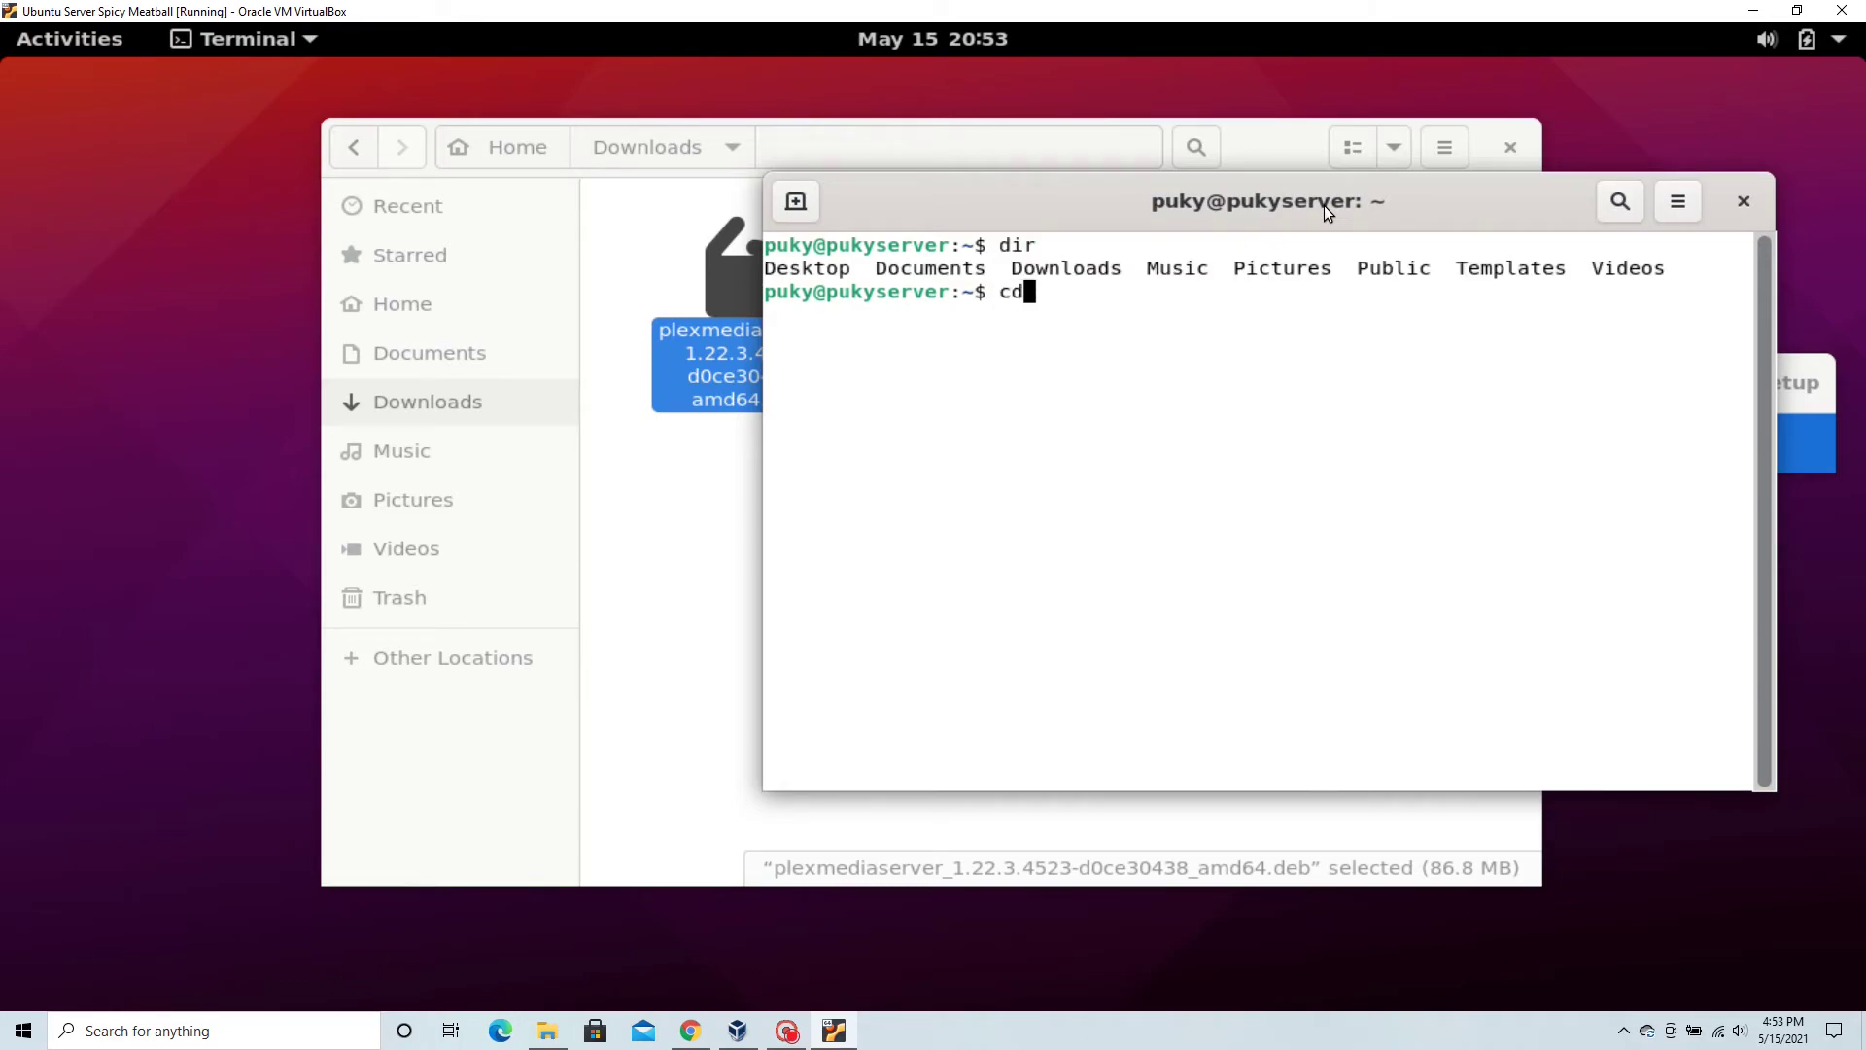
type(" Downloads")
key("Return")
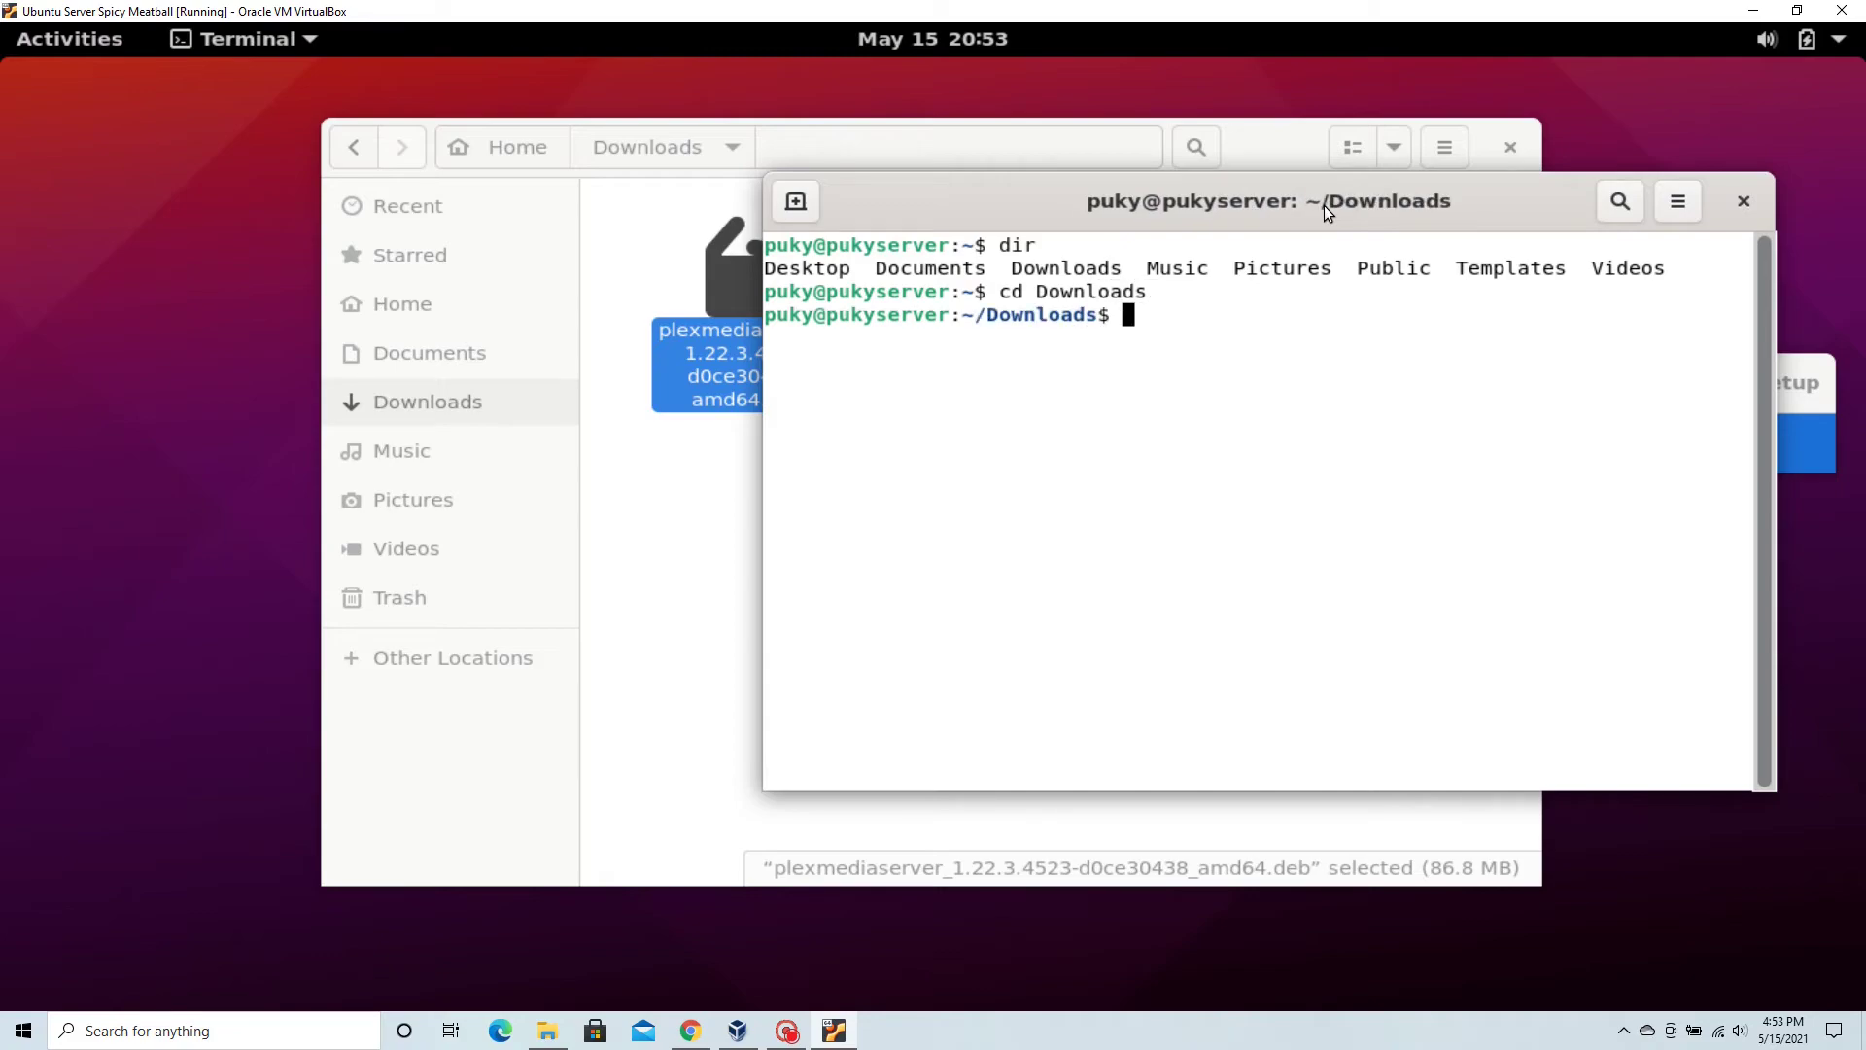
type("clea")
type("r")
key("Return")
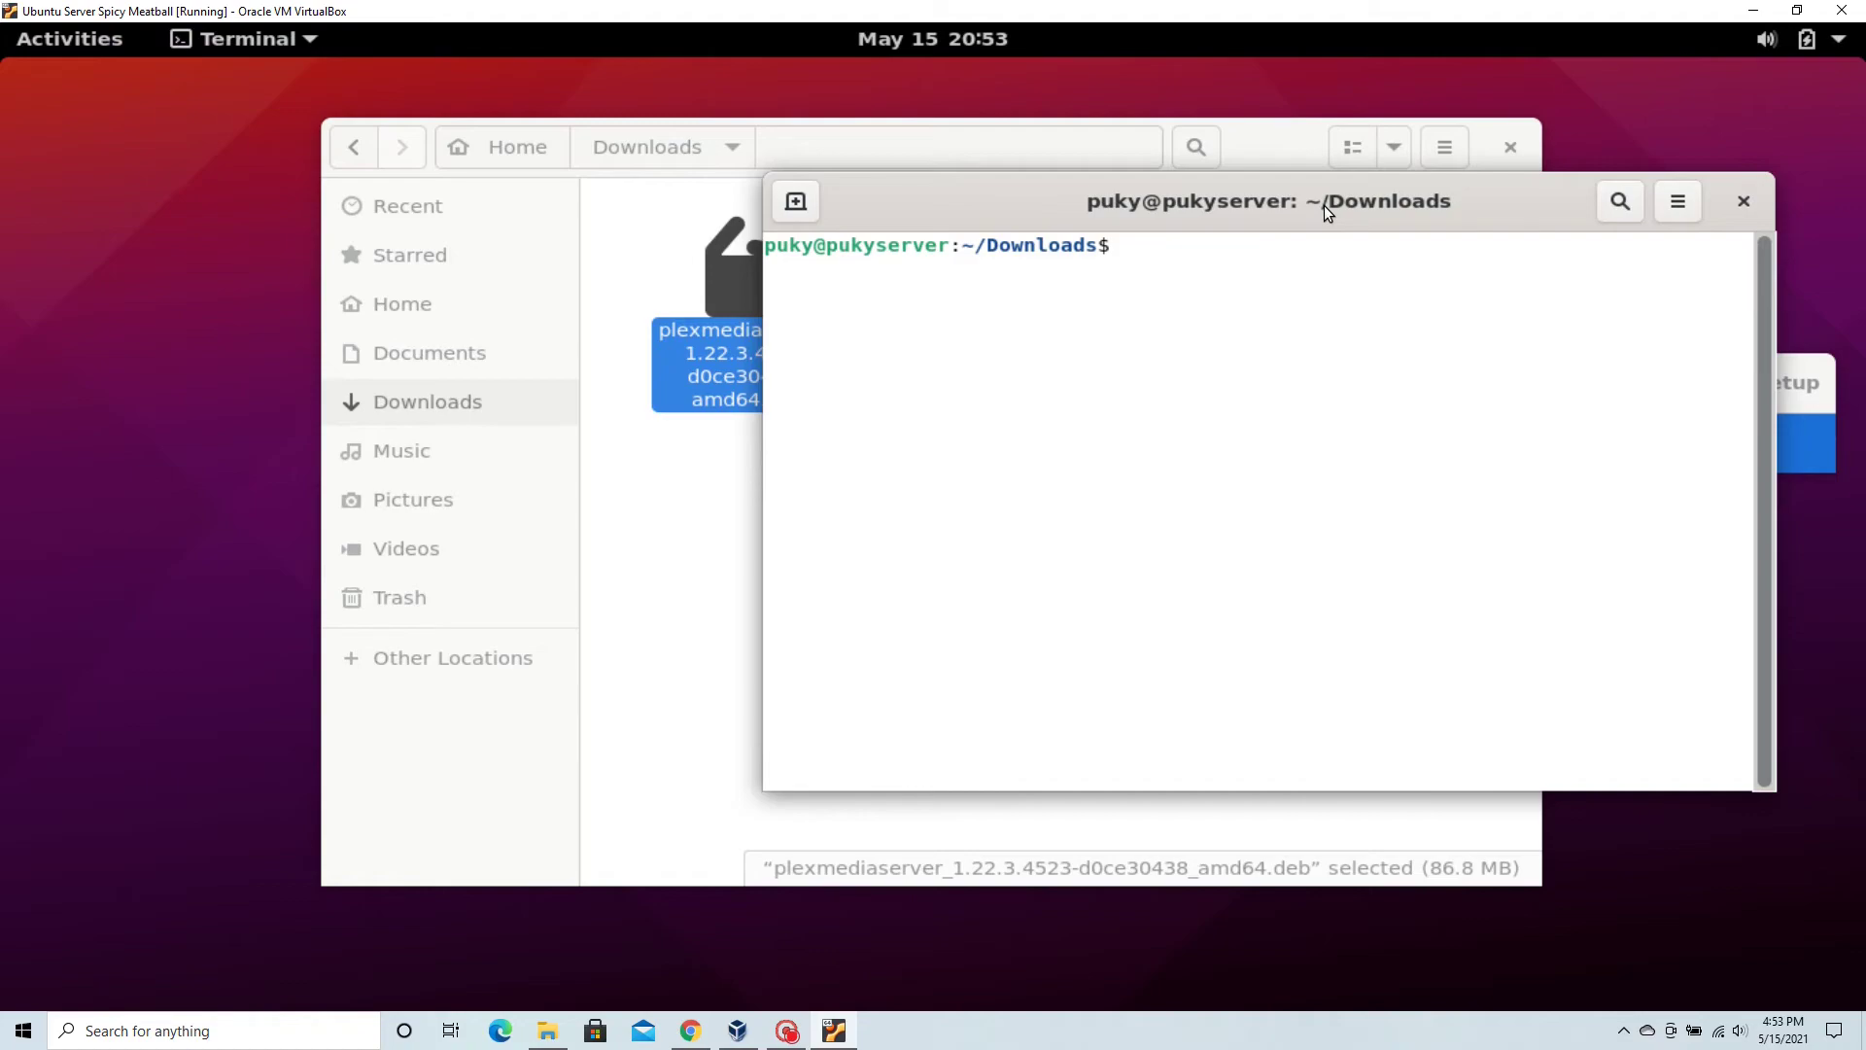
Copy the Plex .deb file name from Files without renaming it.
key("F2")
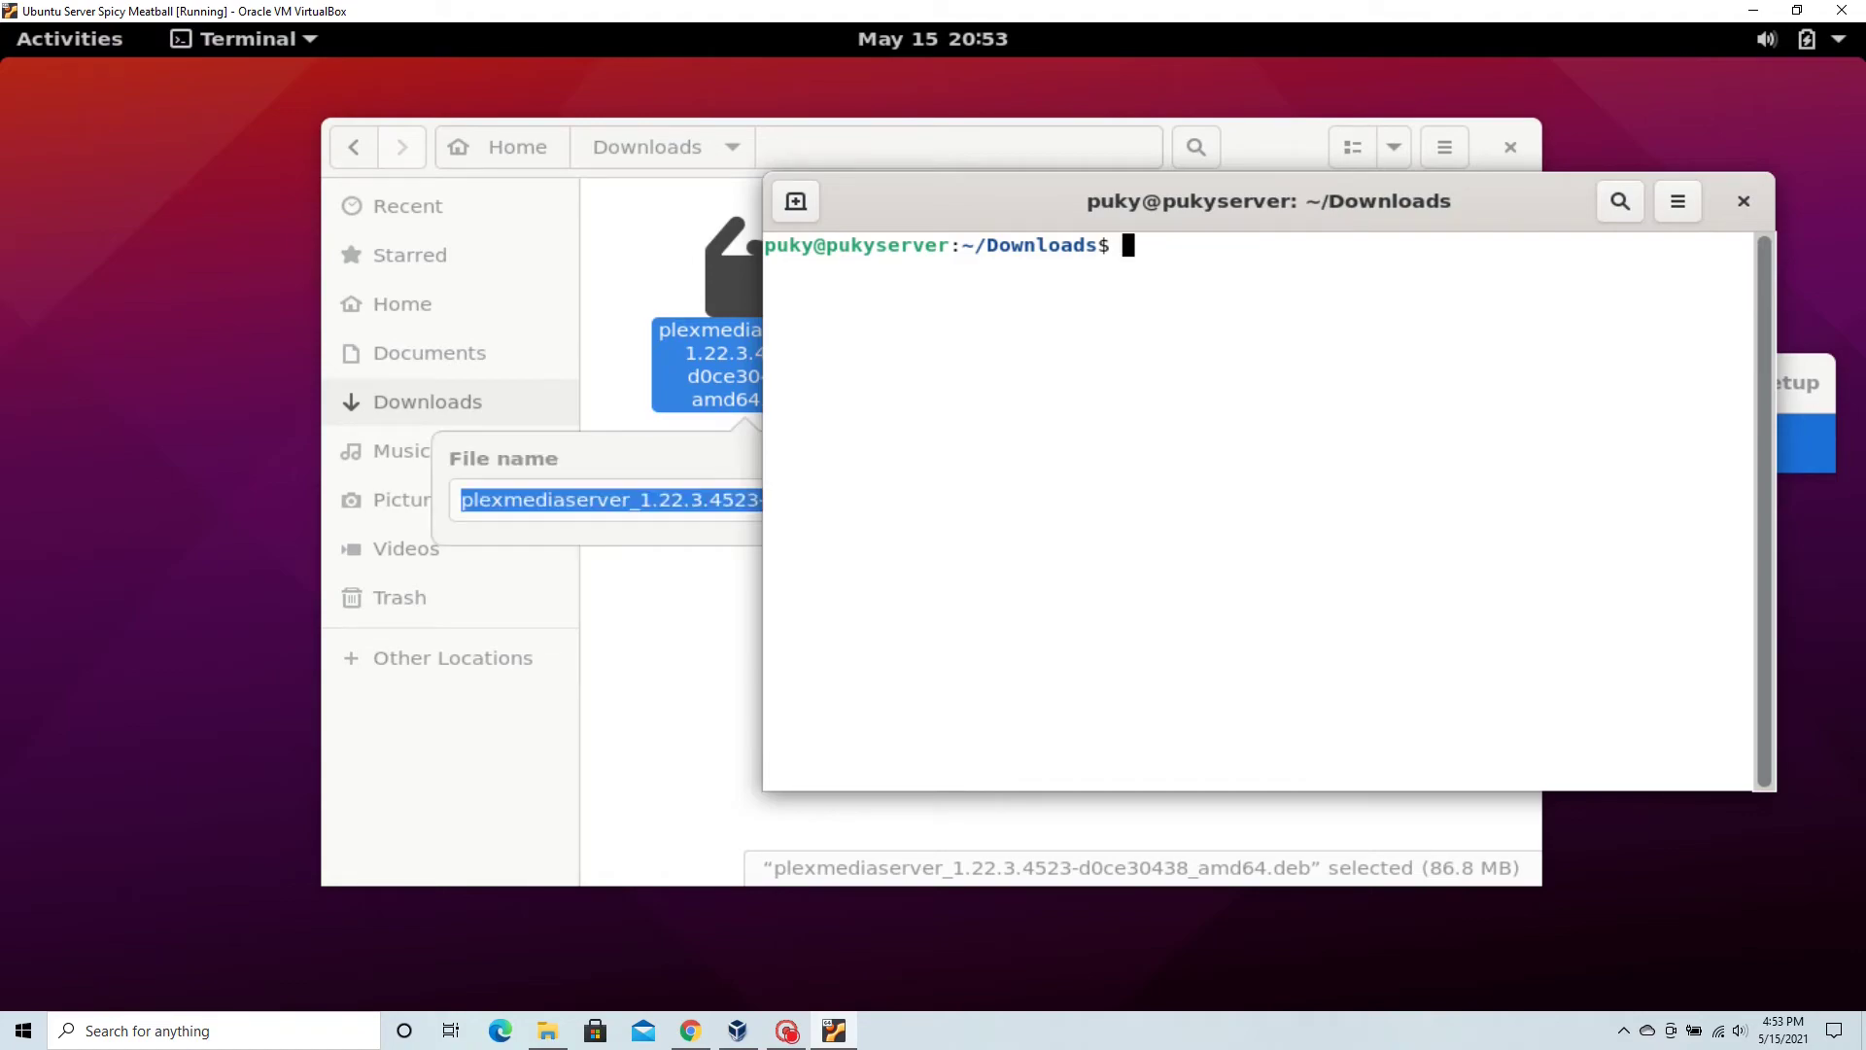
left_click(609, 449)
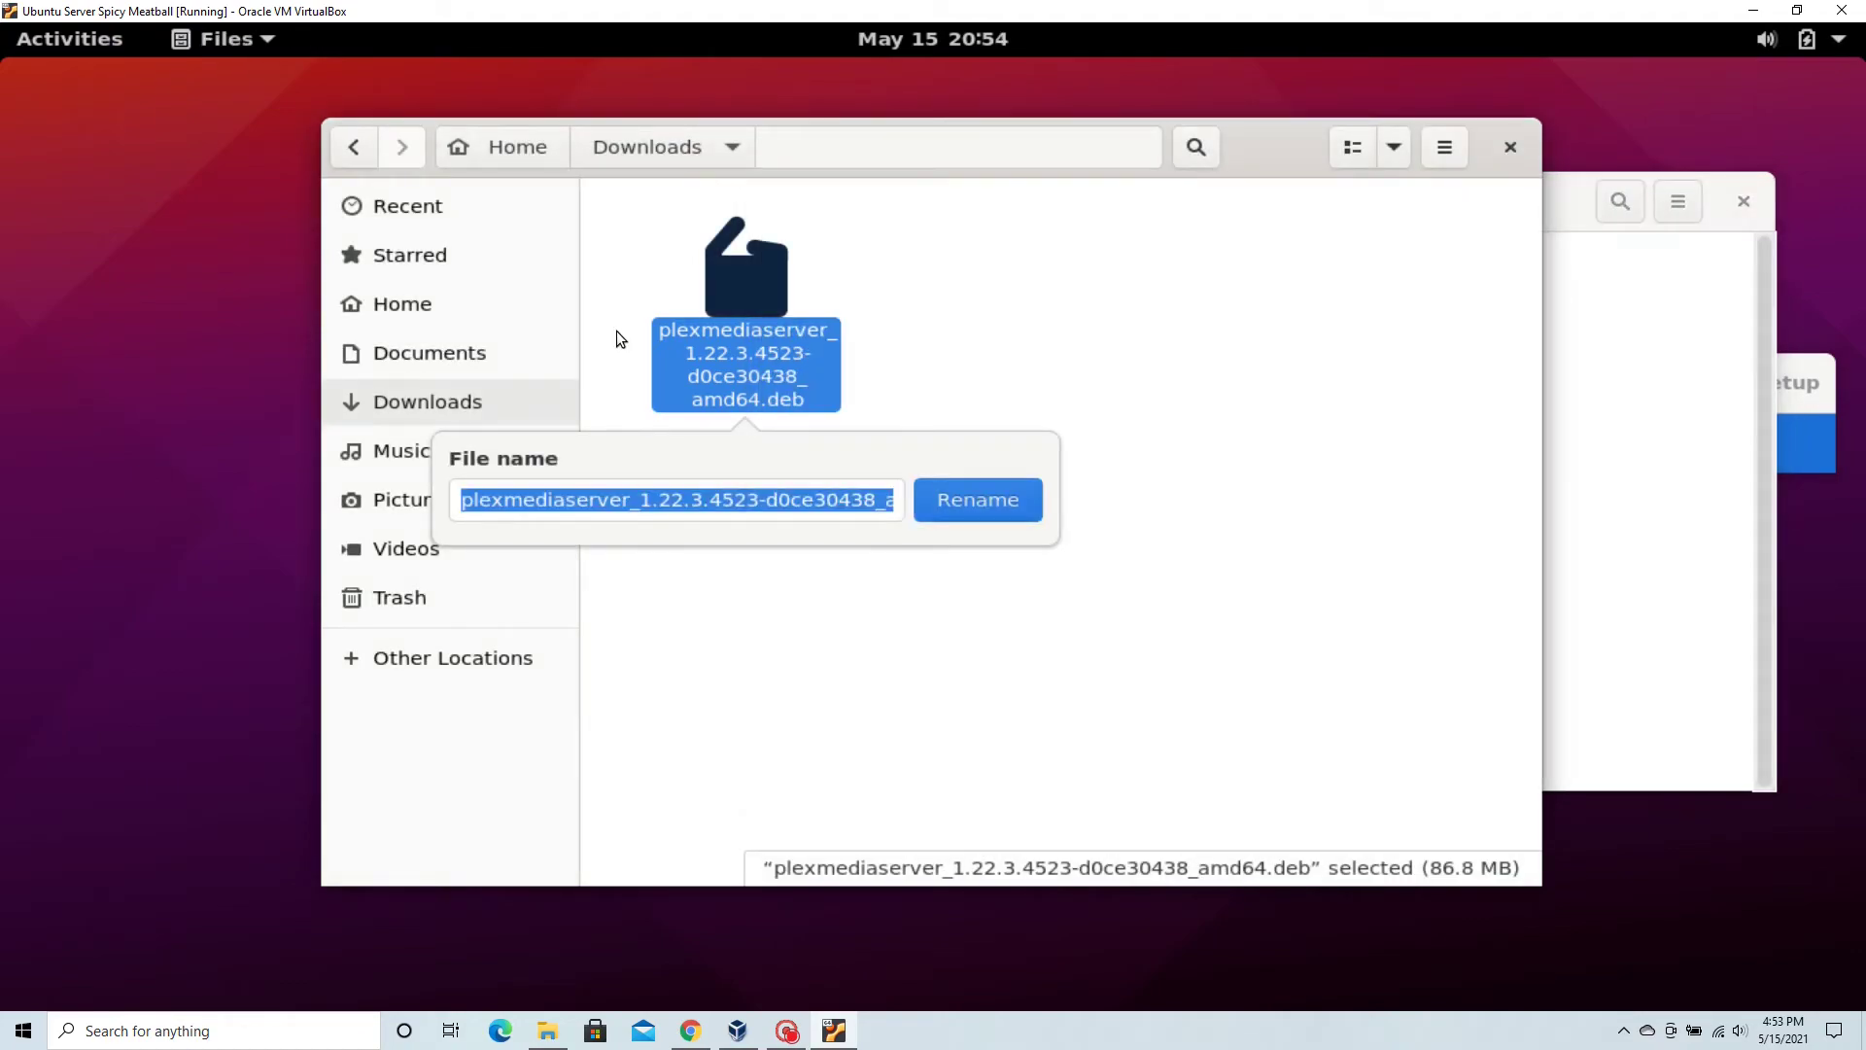
left_click(960, 290)
left_click(1688, 341)
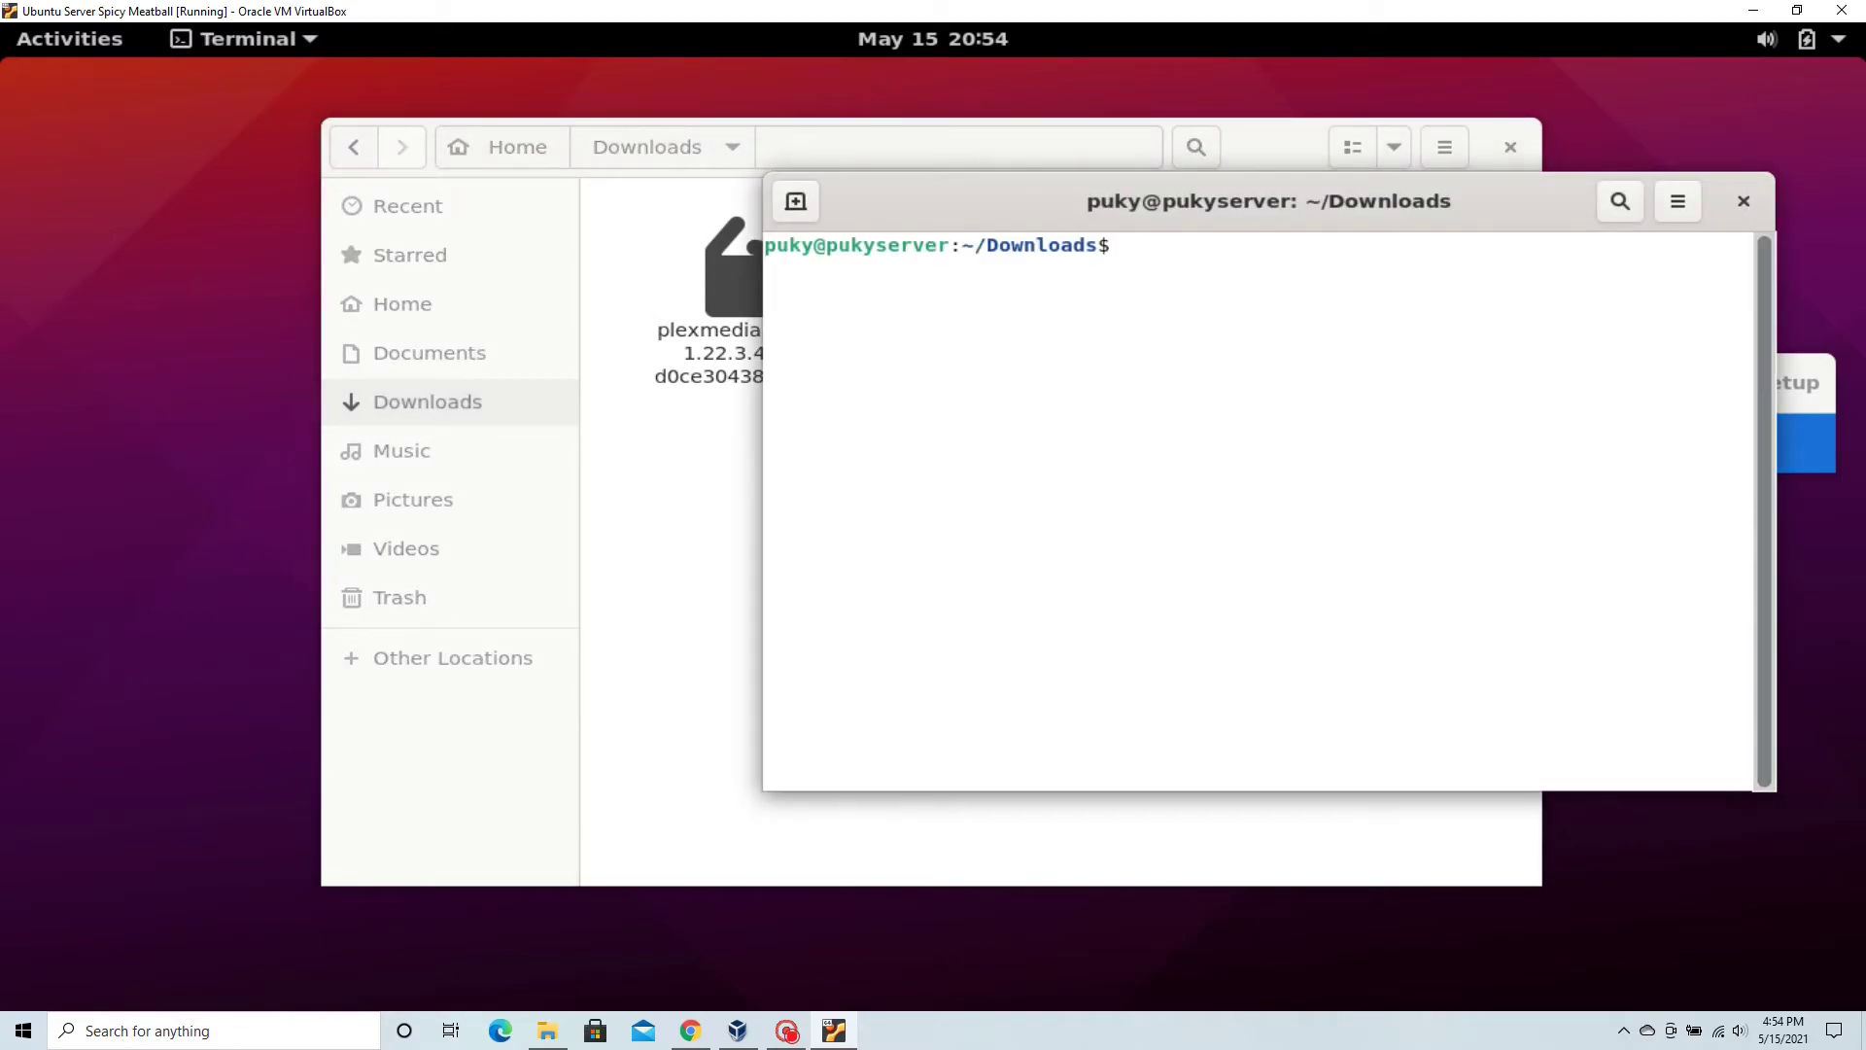
Run 'sudo apt install ./' with the pasted Plex .deb name, confirming with y.
type("sudo apt install")
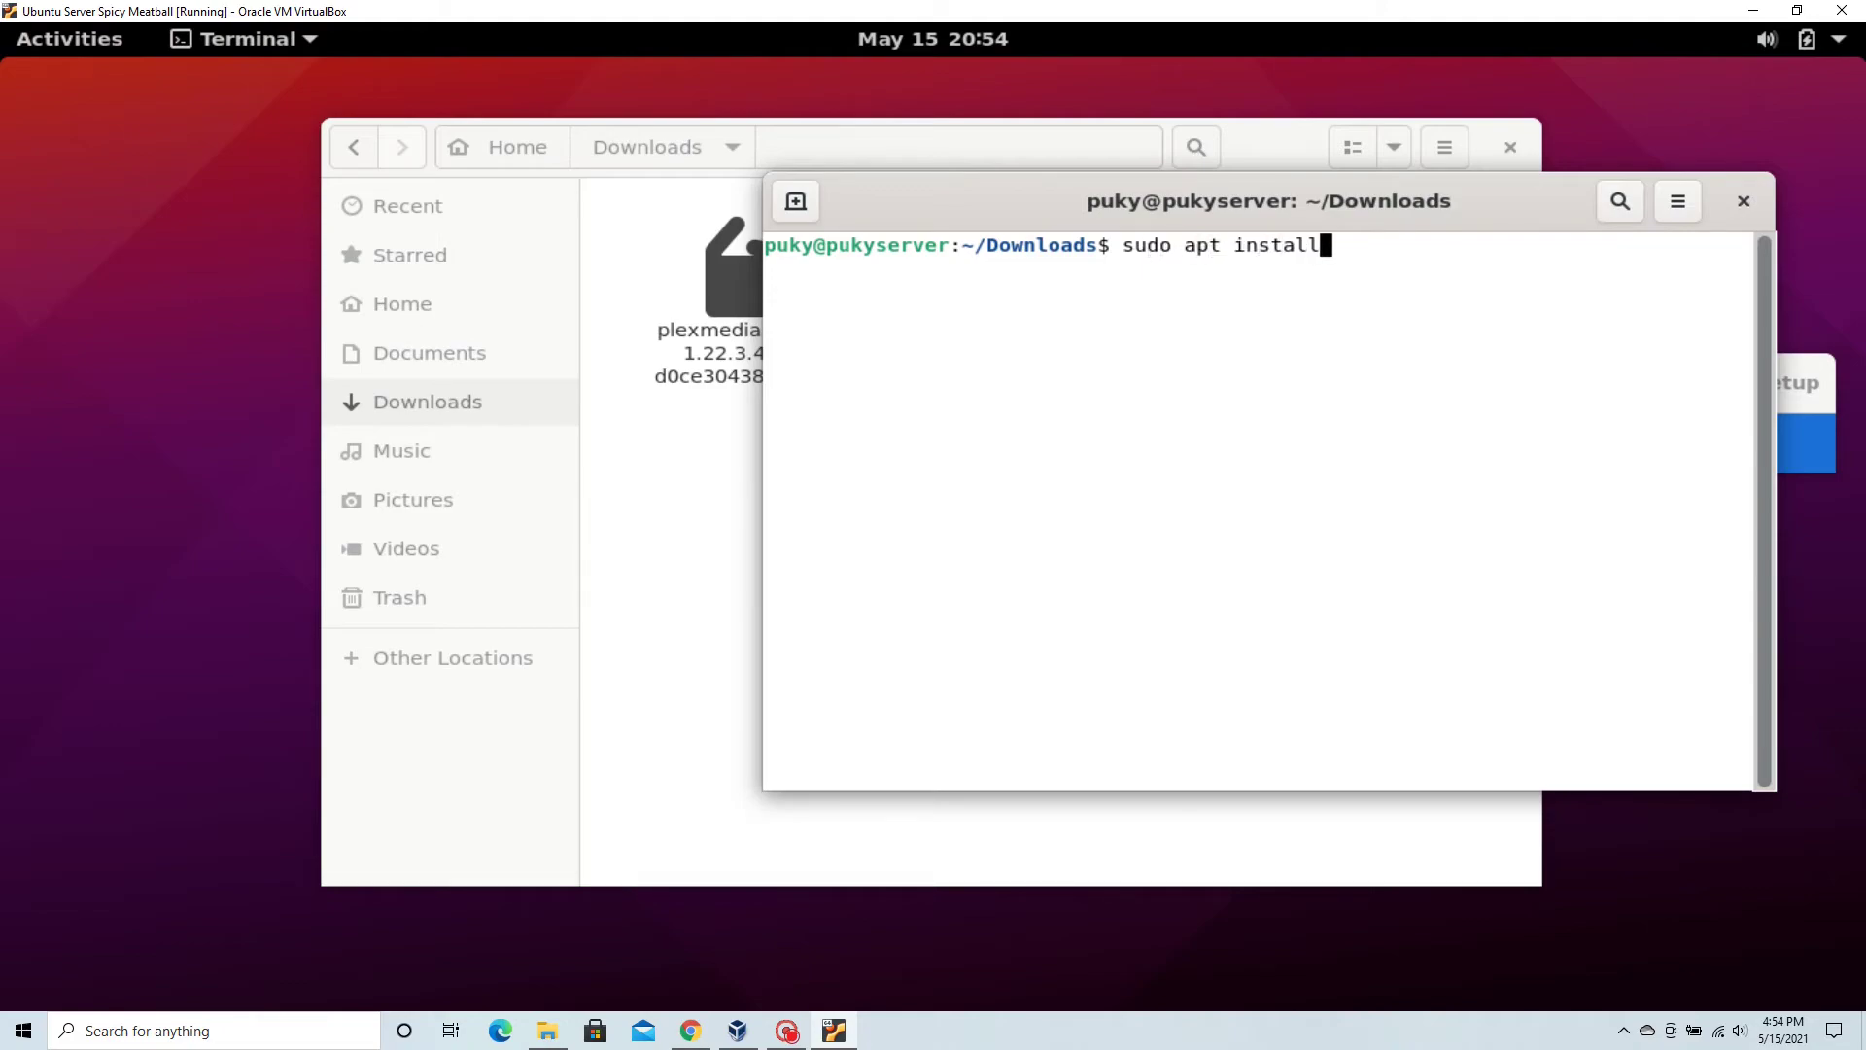
type(" ./")
right_click(1411, 249)
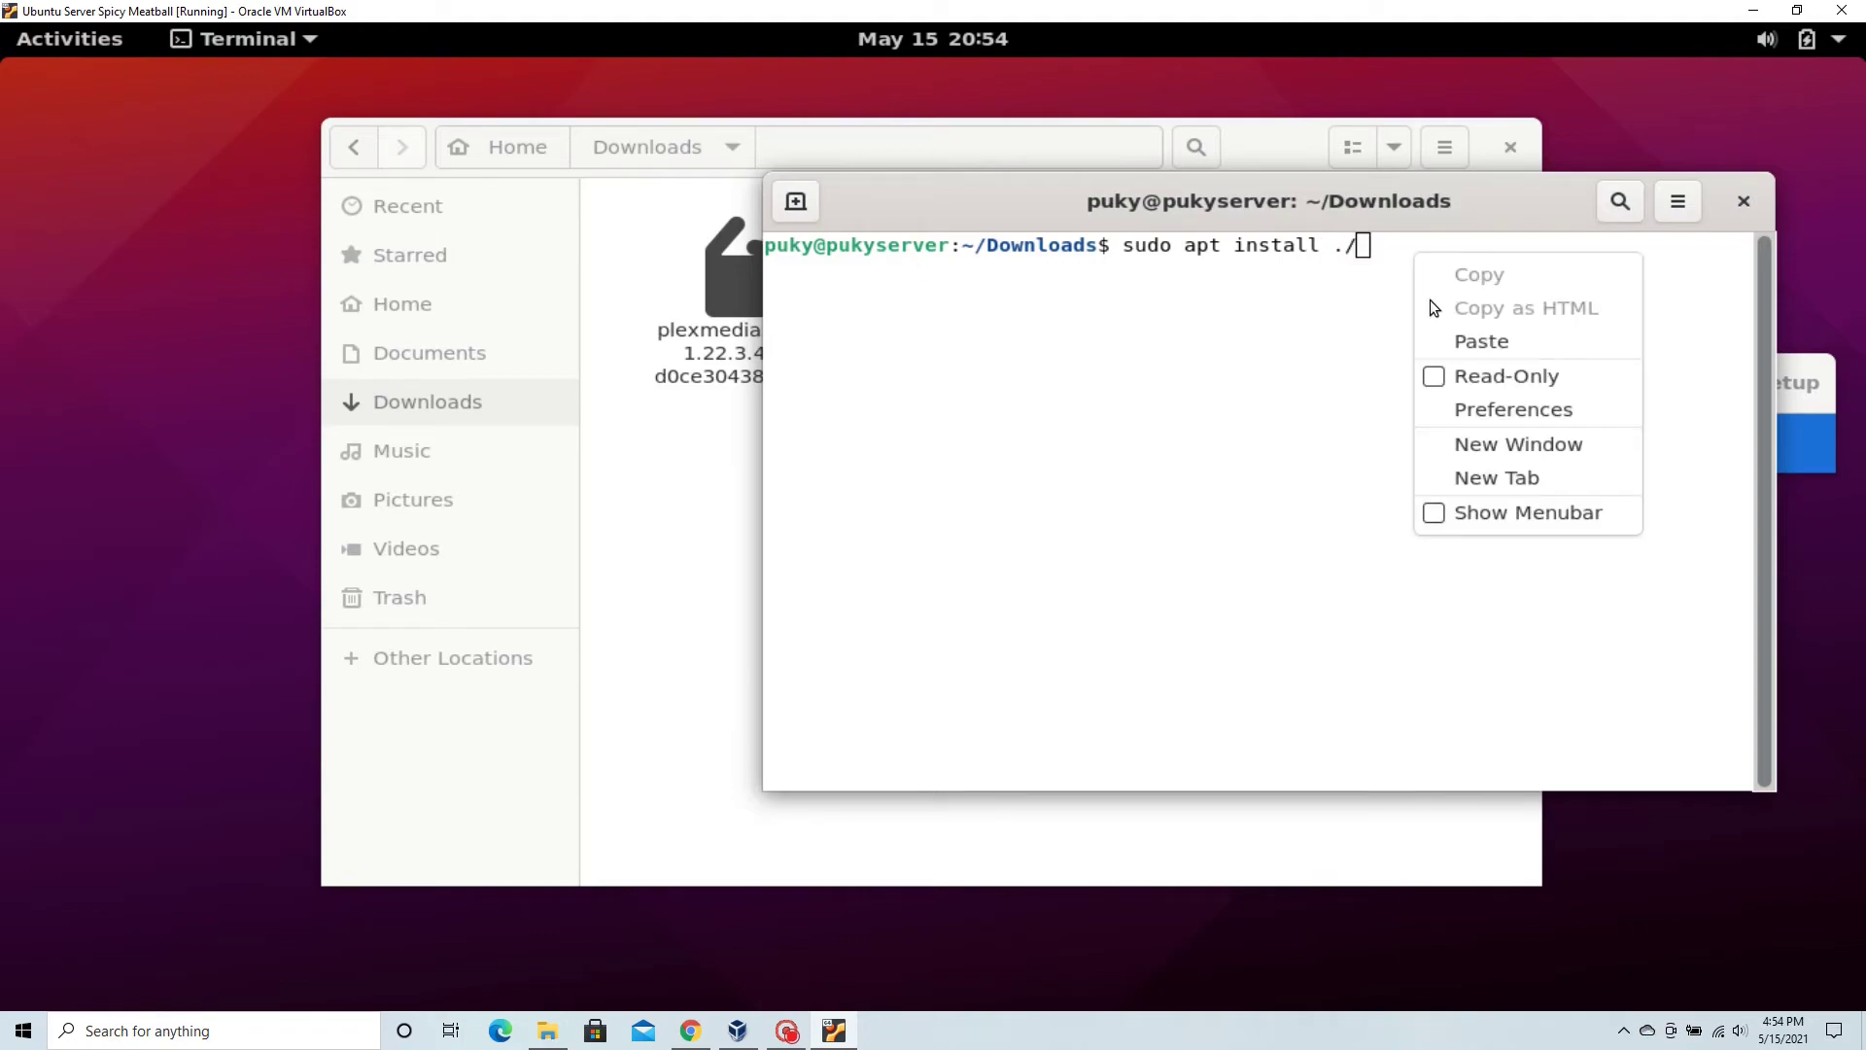
left_click(1487, 342)
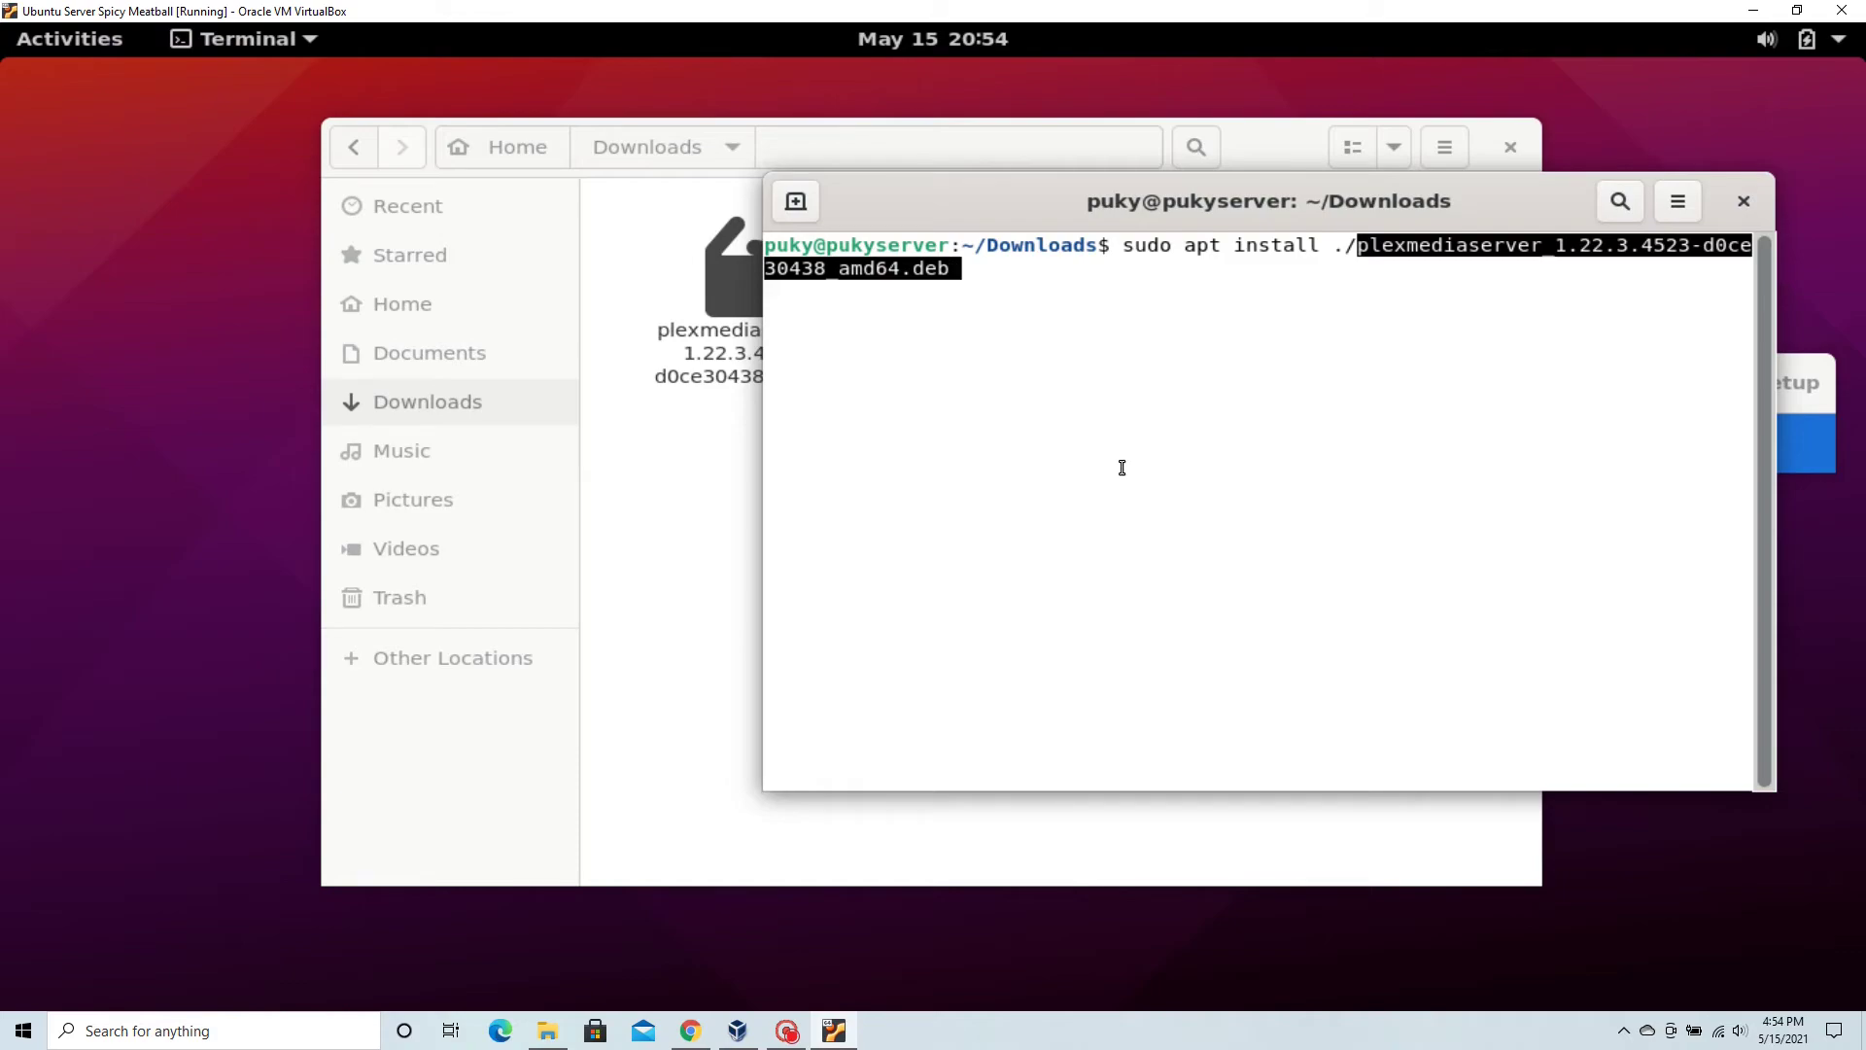
key("Return")
type("y")
key("Return")
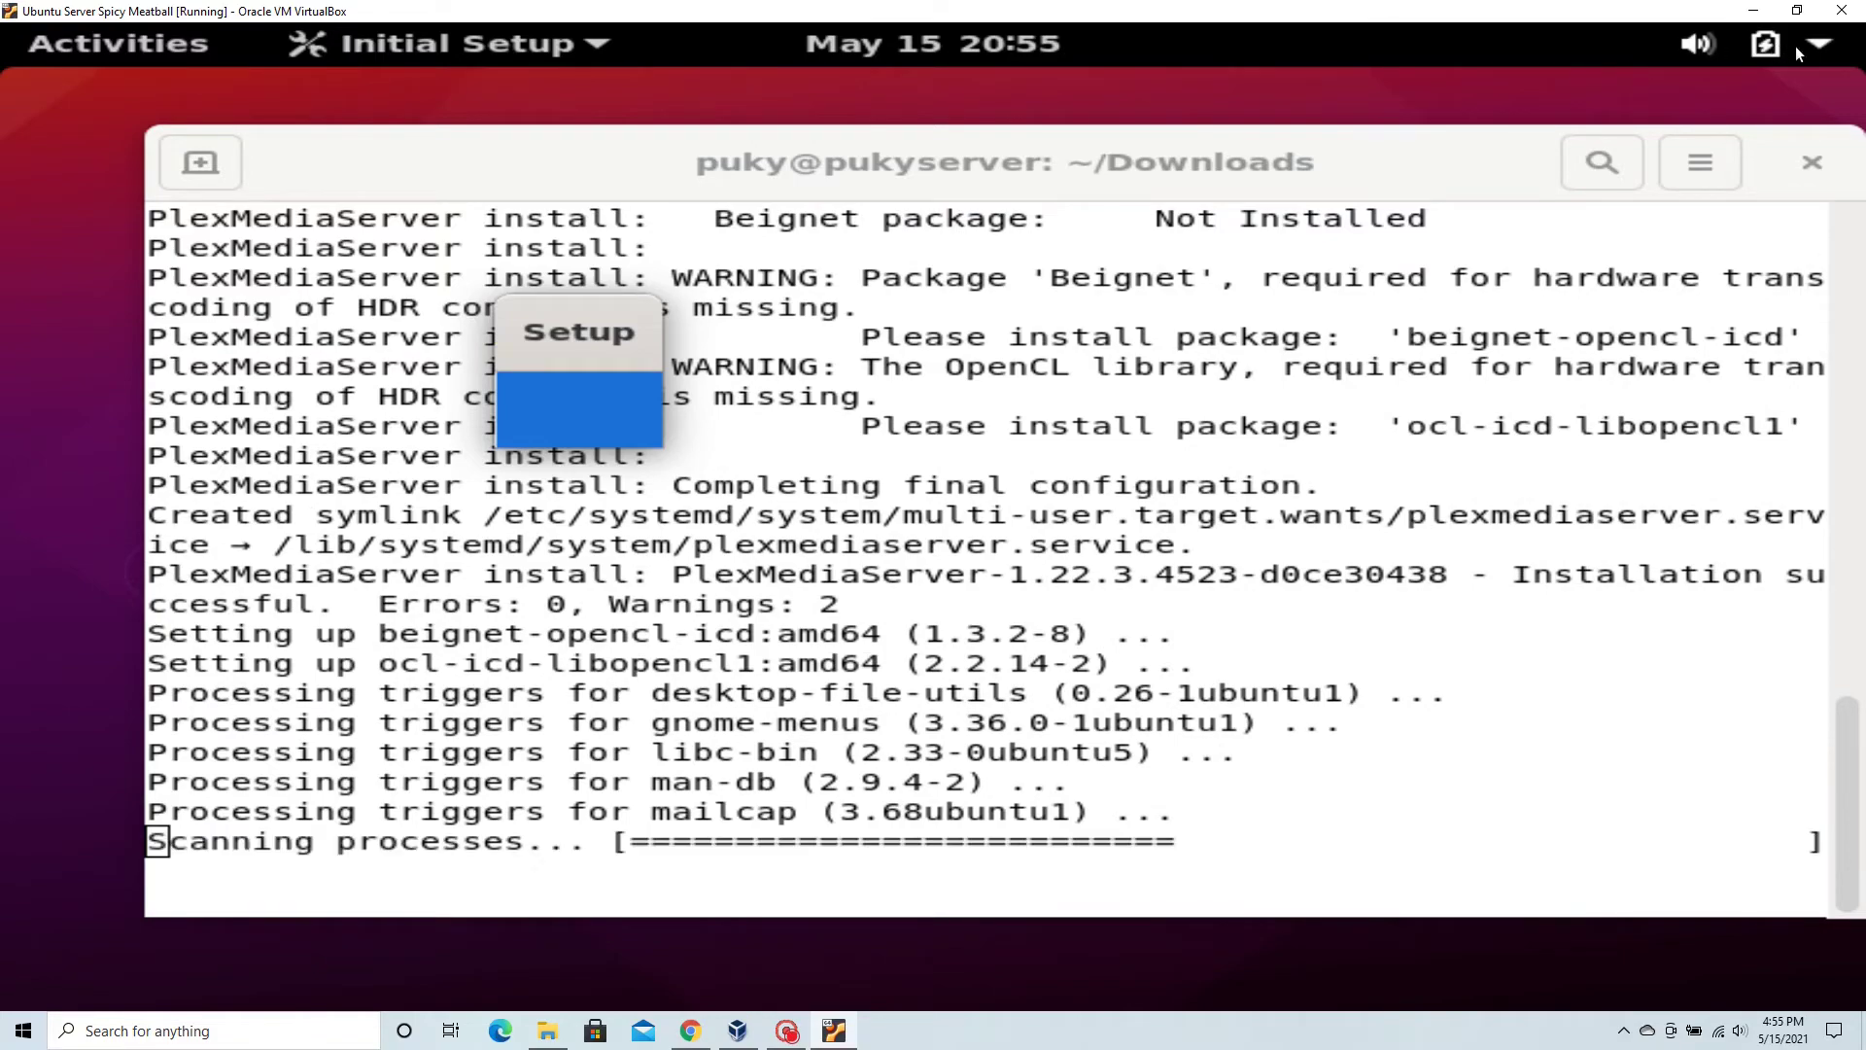
In Settings > Displays, apply and keep the 1920 × 1440 (4:3) resolution.
left_click(1794, 44)
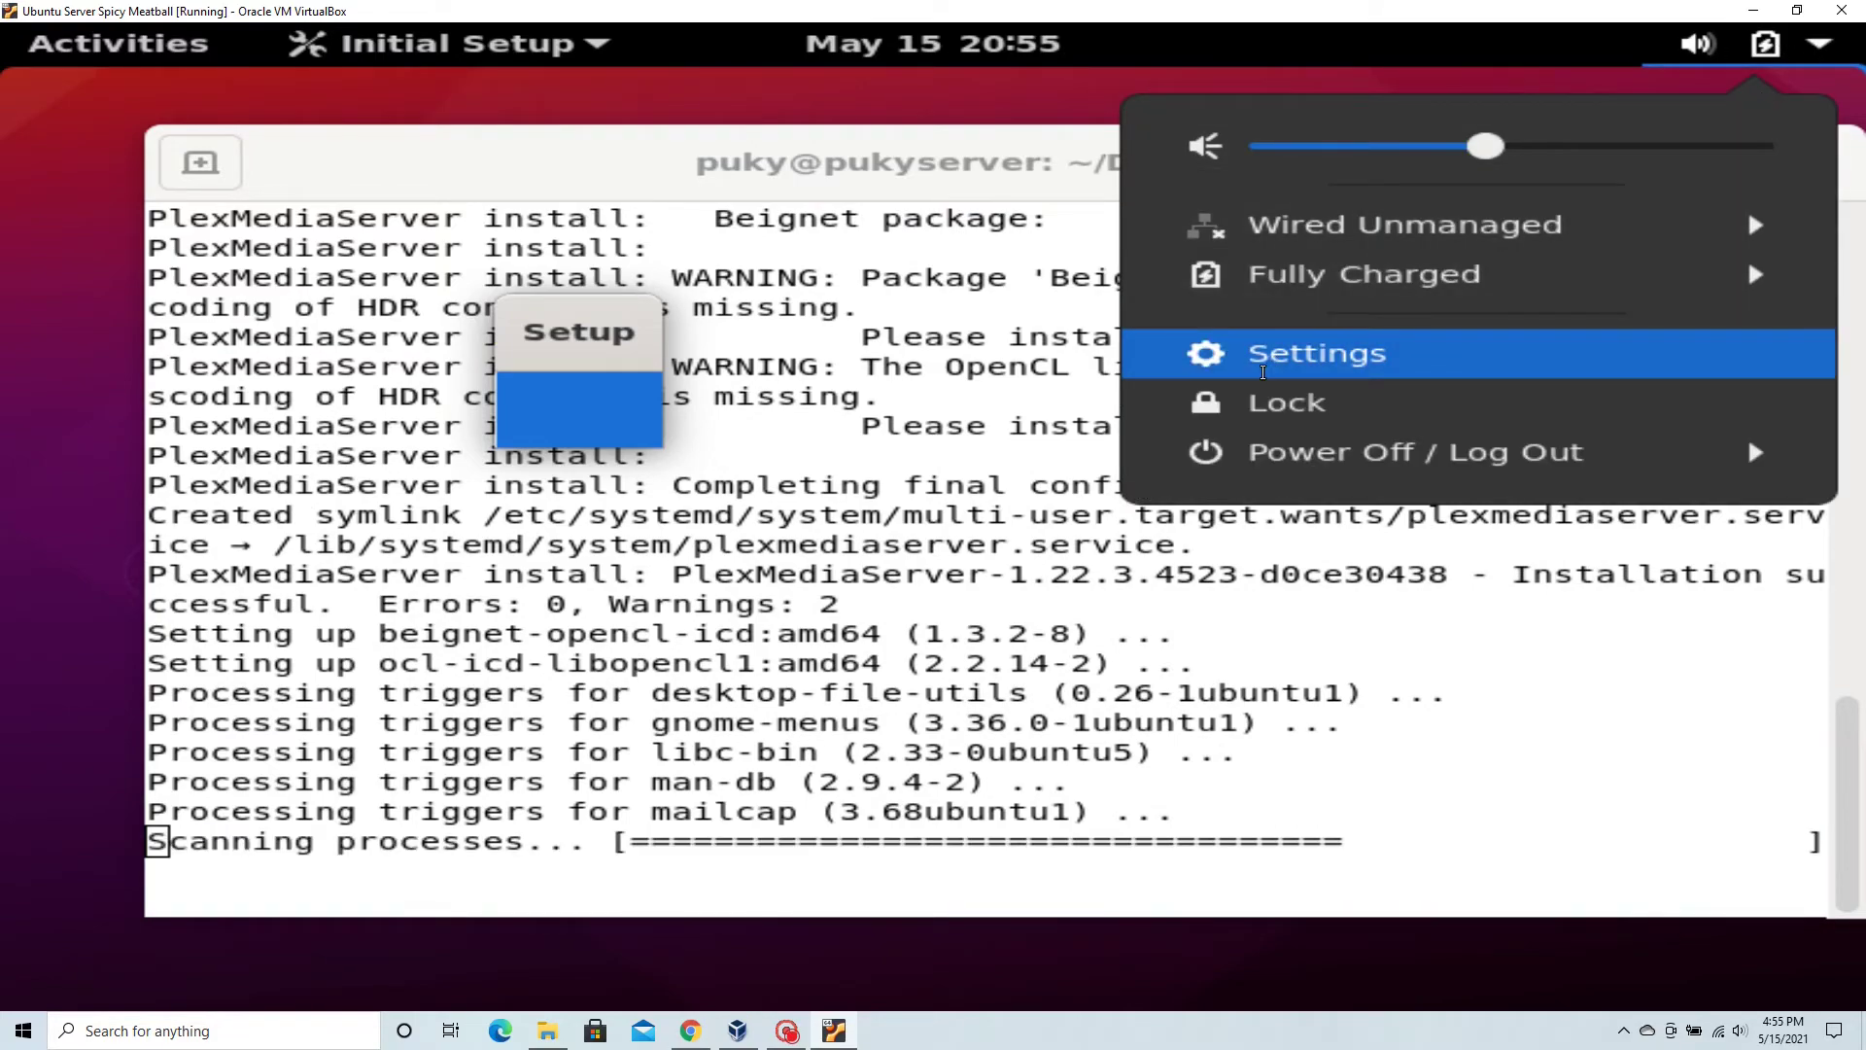
left_click(1273, 365)
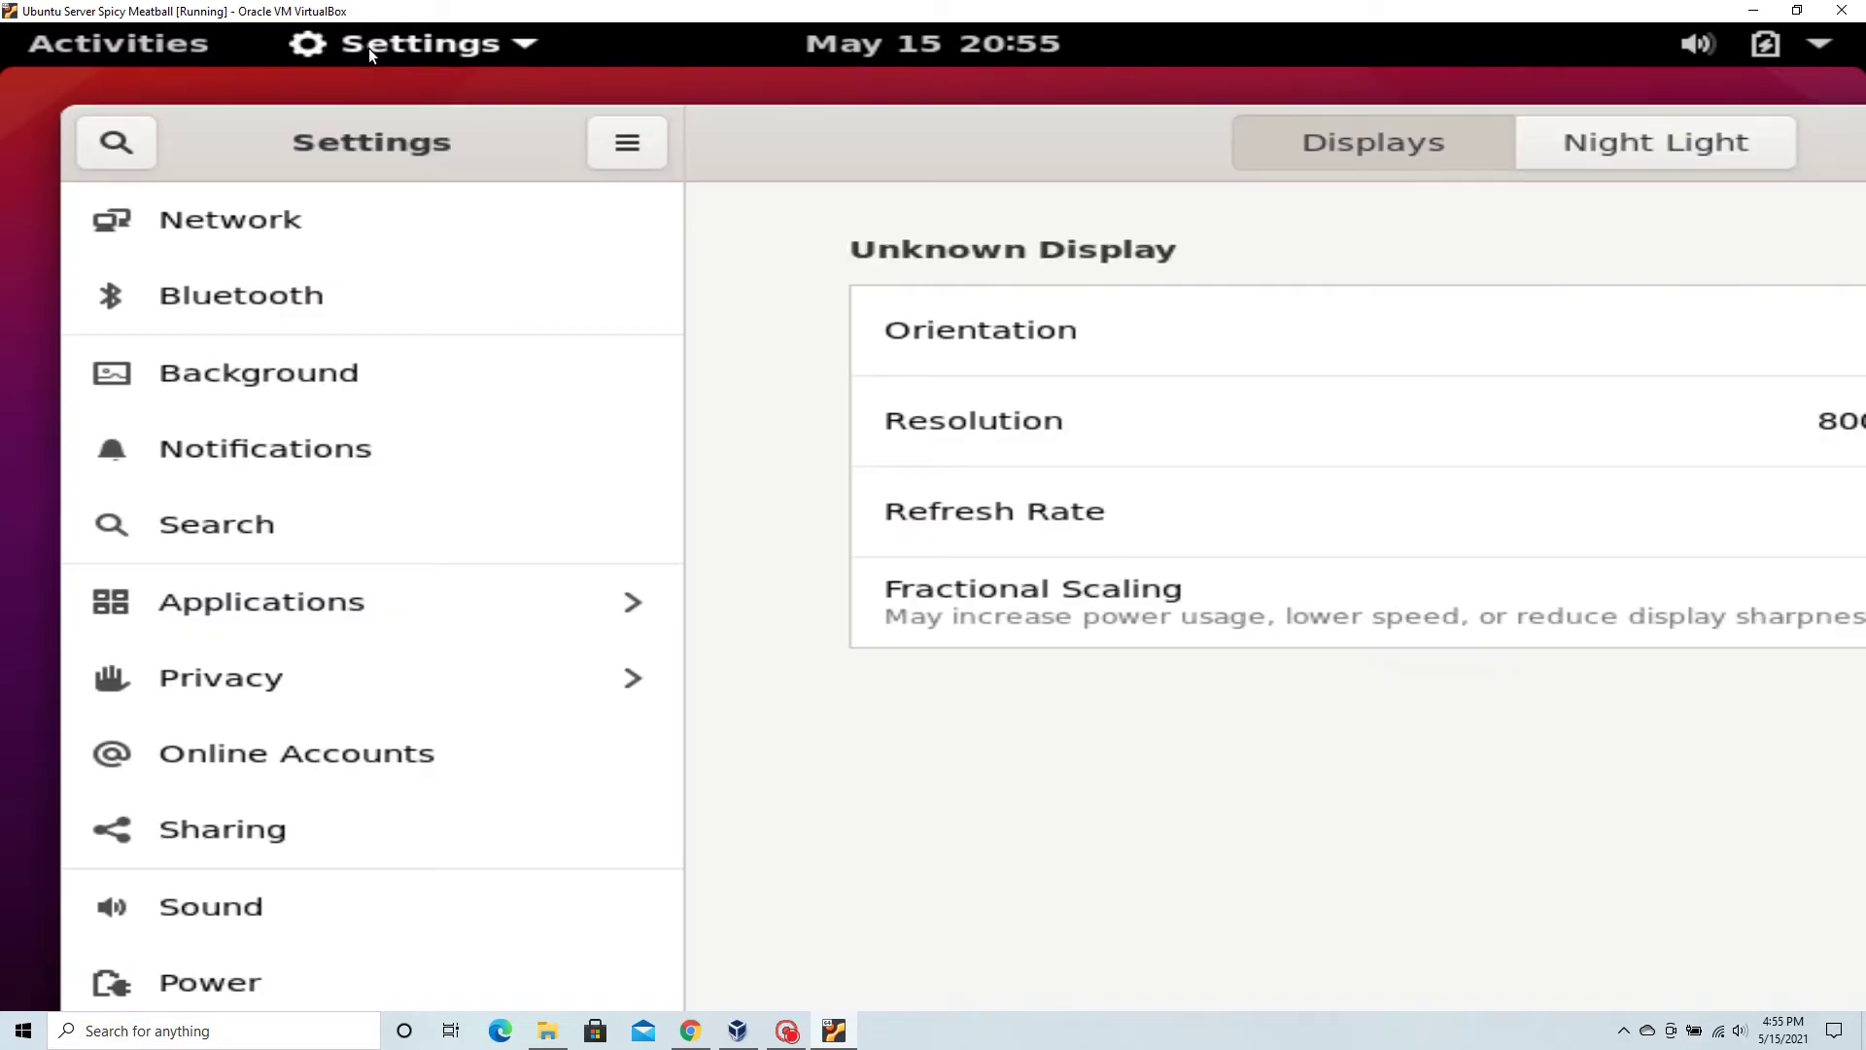
left_click(369, 49)
left_click(892, 241)
left_click_drag(900, 173, 547, 169)
left_click(1408, 414)
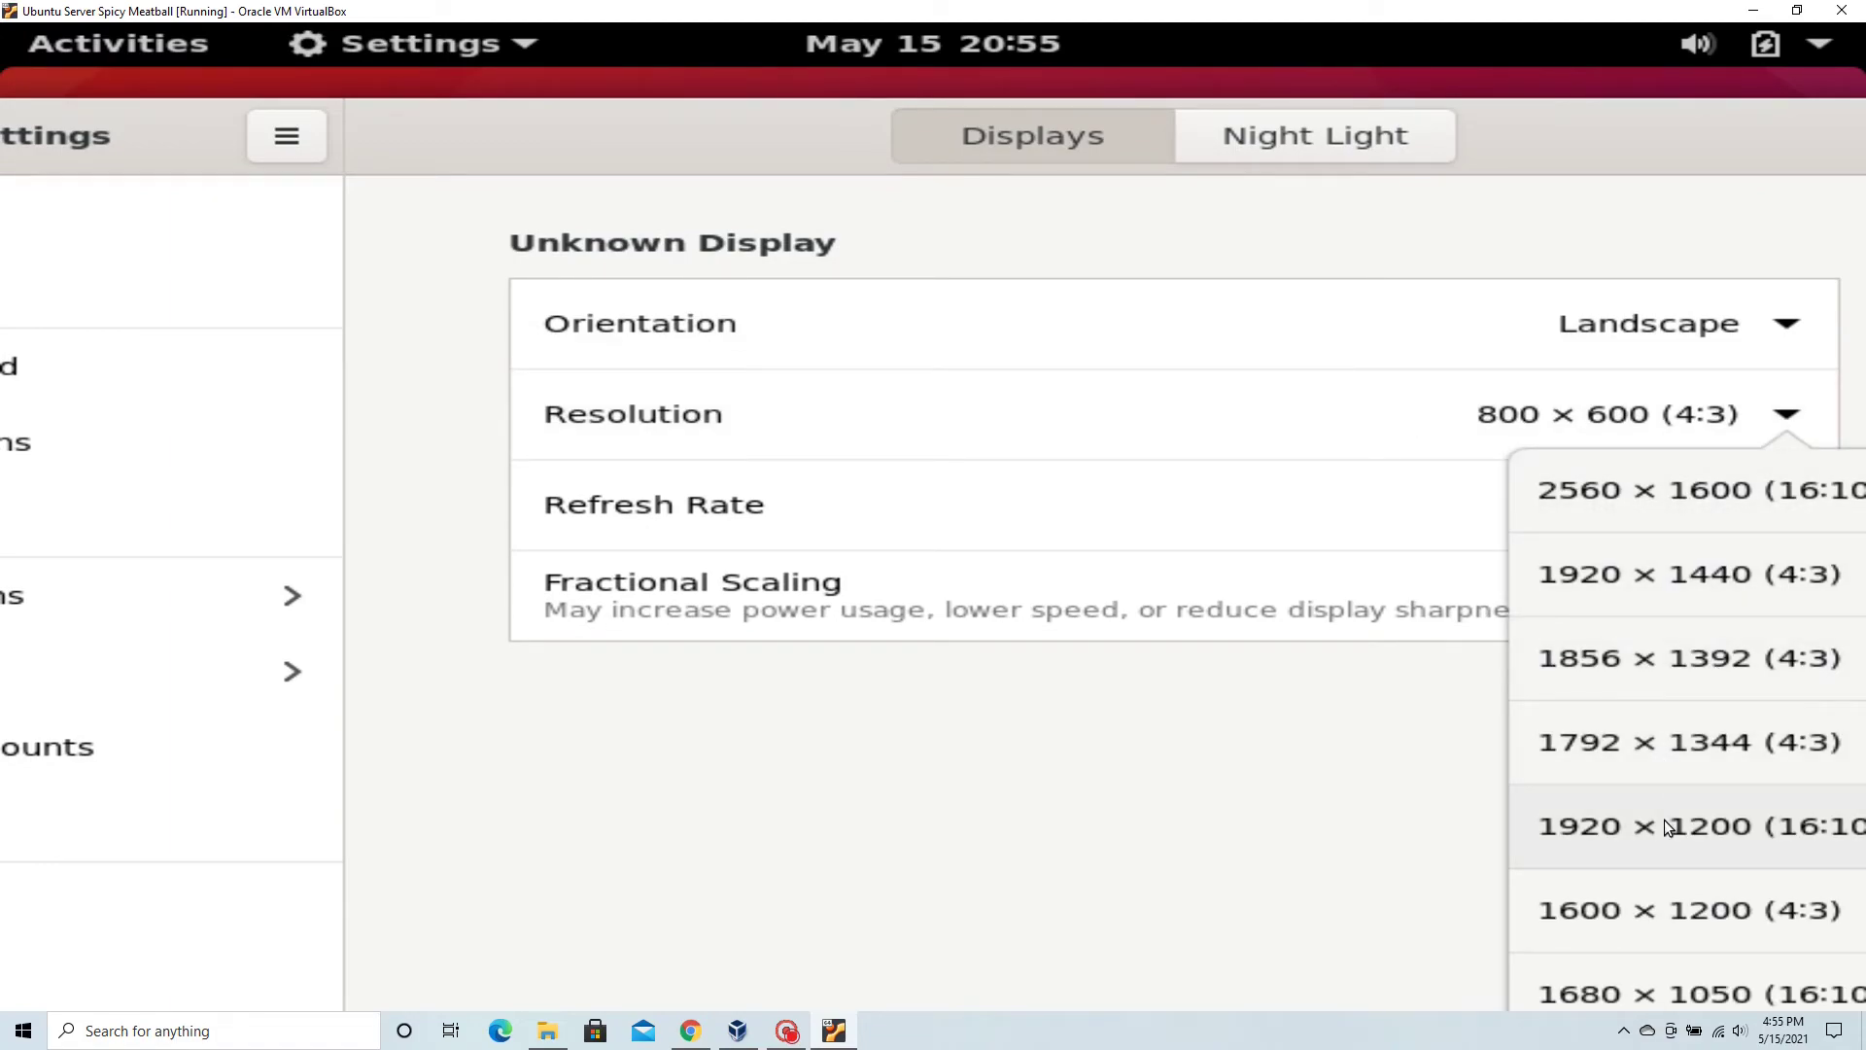
left_click(1691, 575)
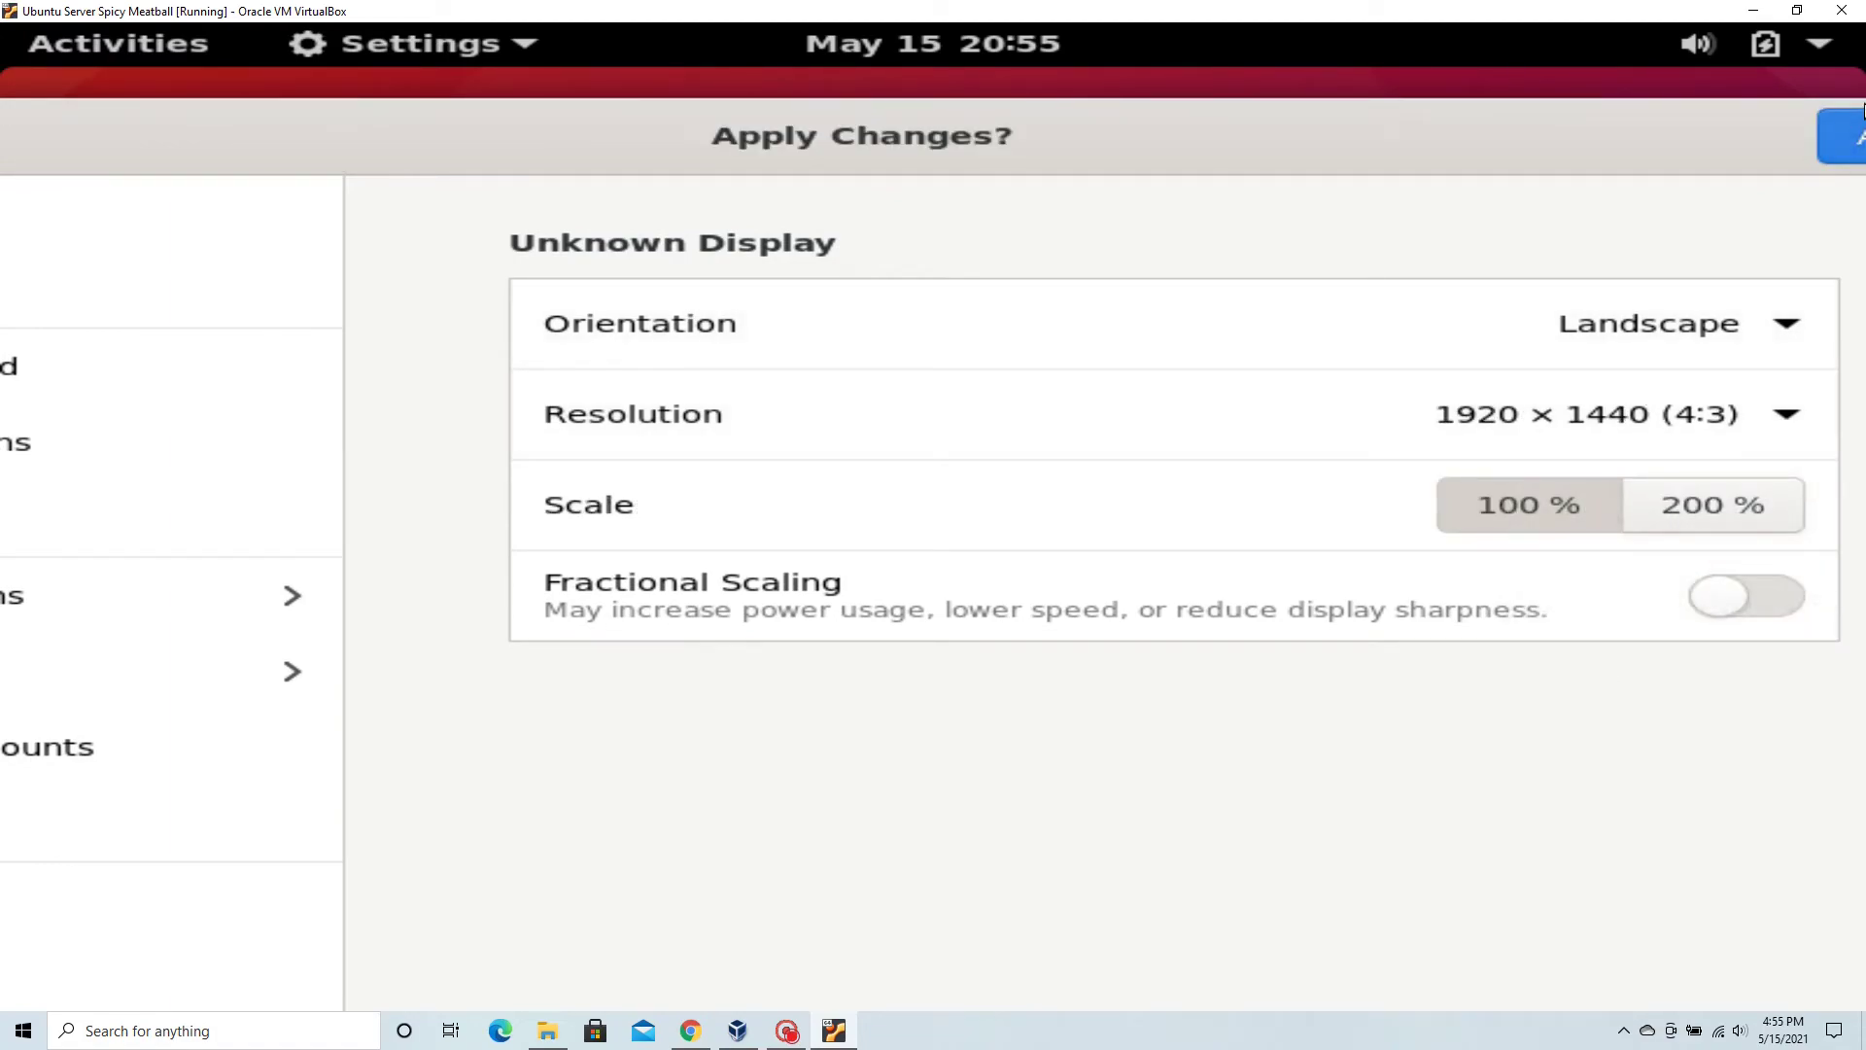
left_click(1841, 136)
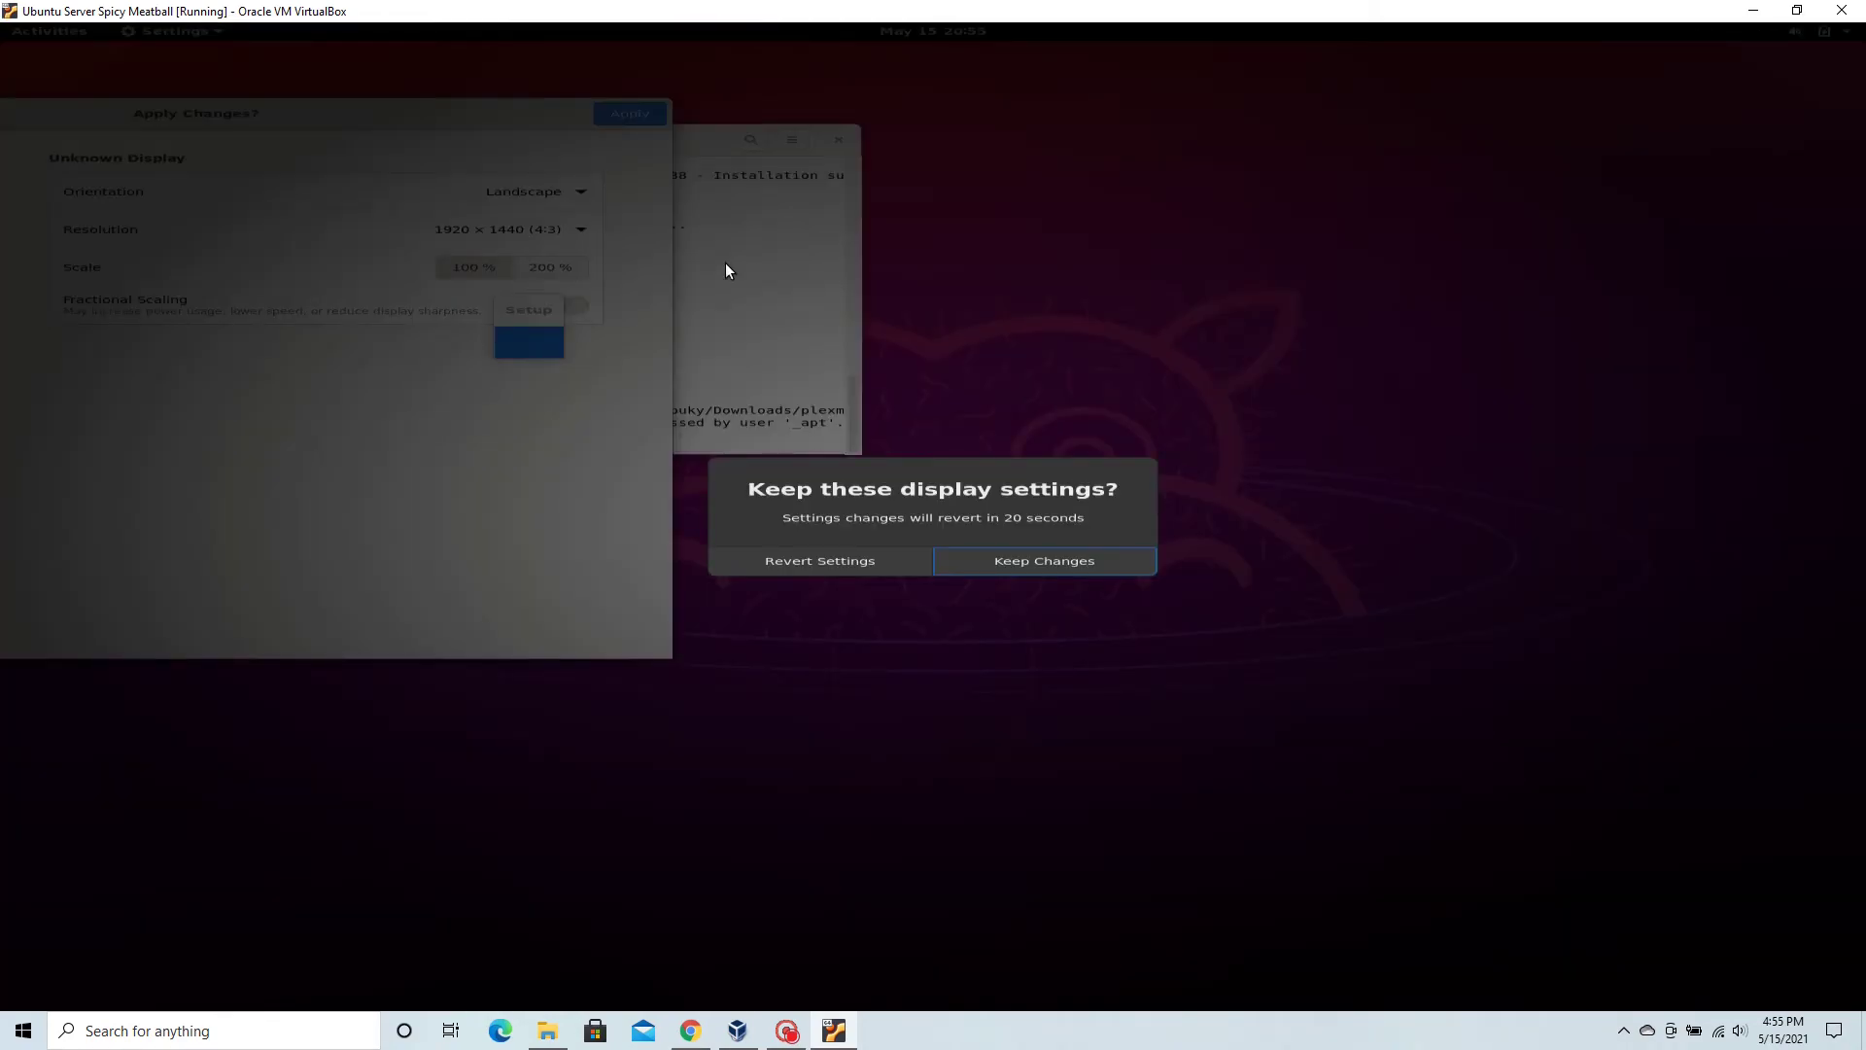
left_click(999, 560)
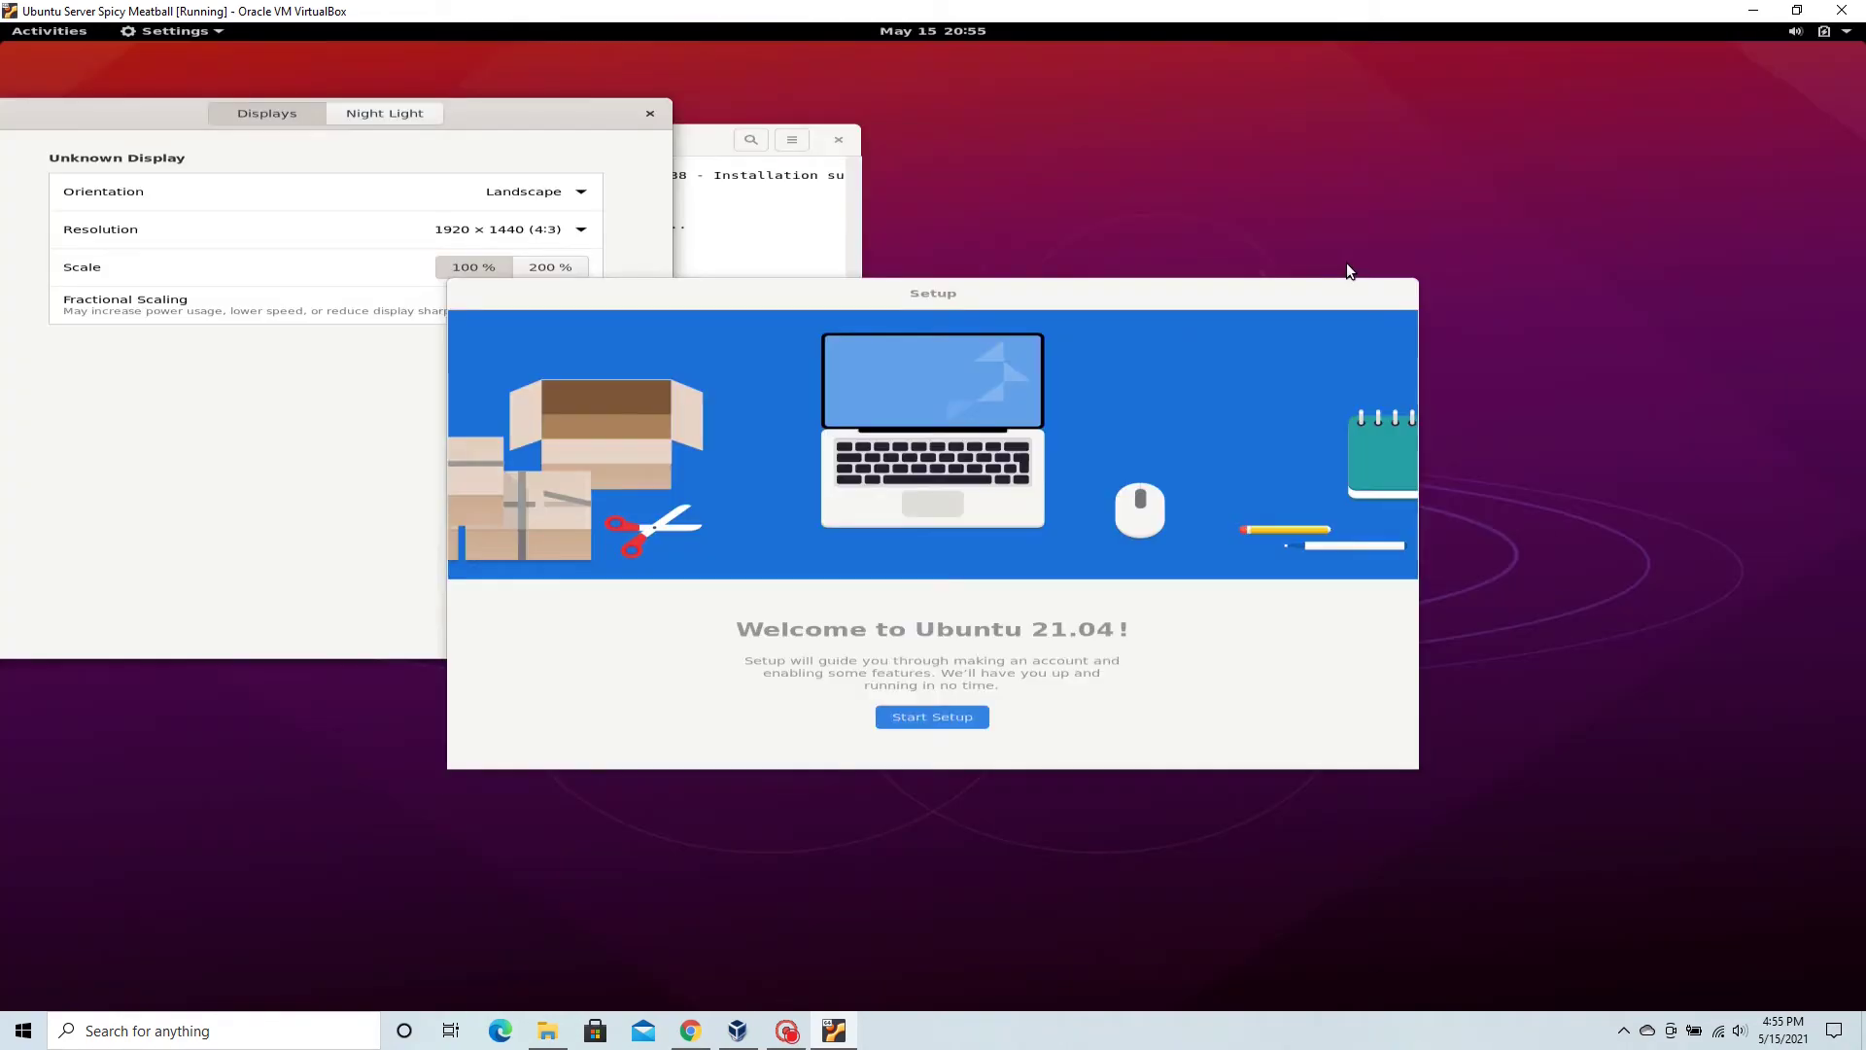
Run through the Ubuntu Setup wizard, keeping English (US) typing and default privacy, to finish.
left_click(493, 234)
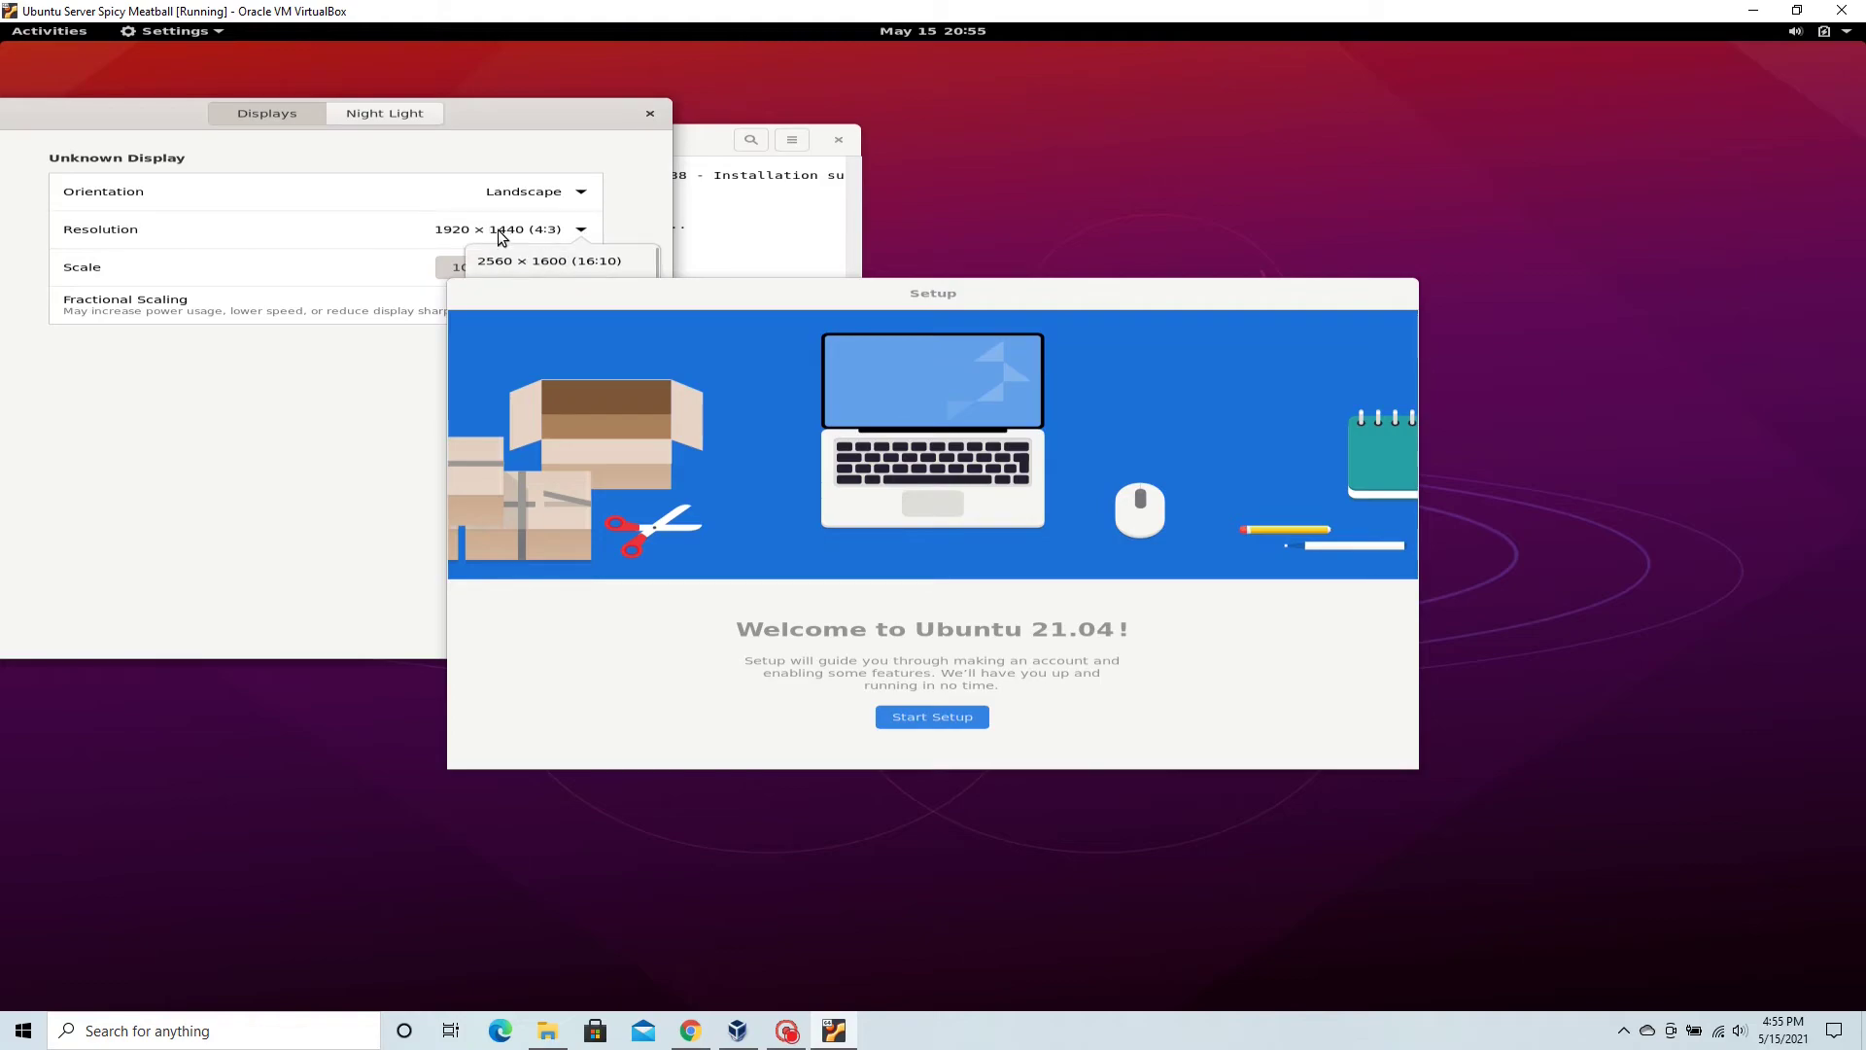
left_click(984, 294)
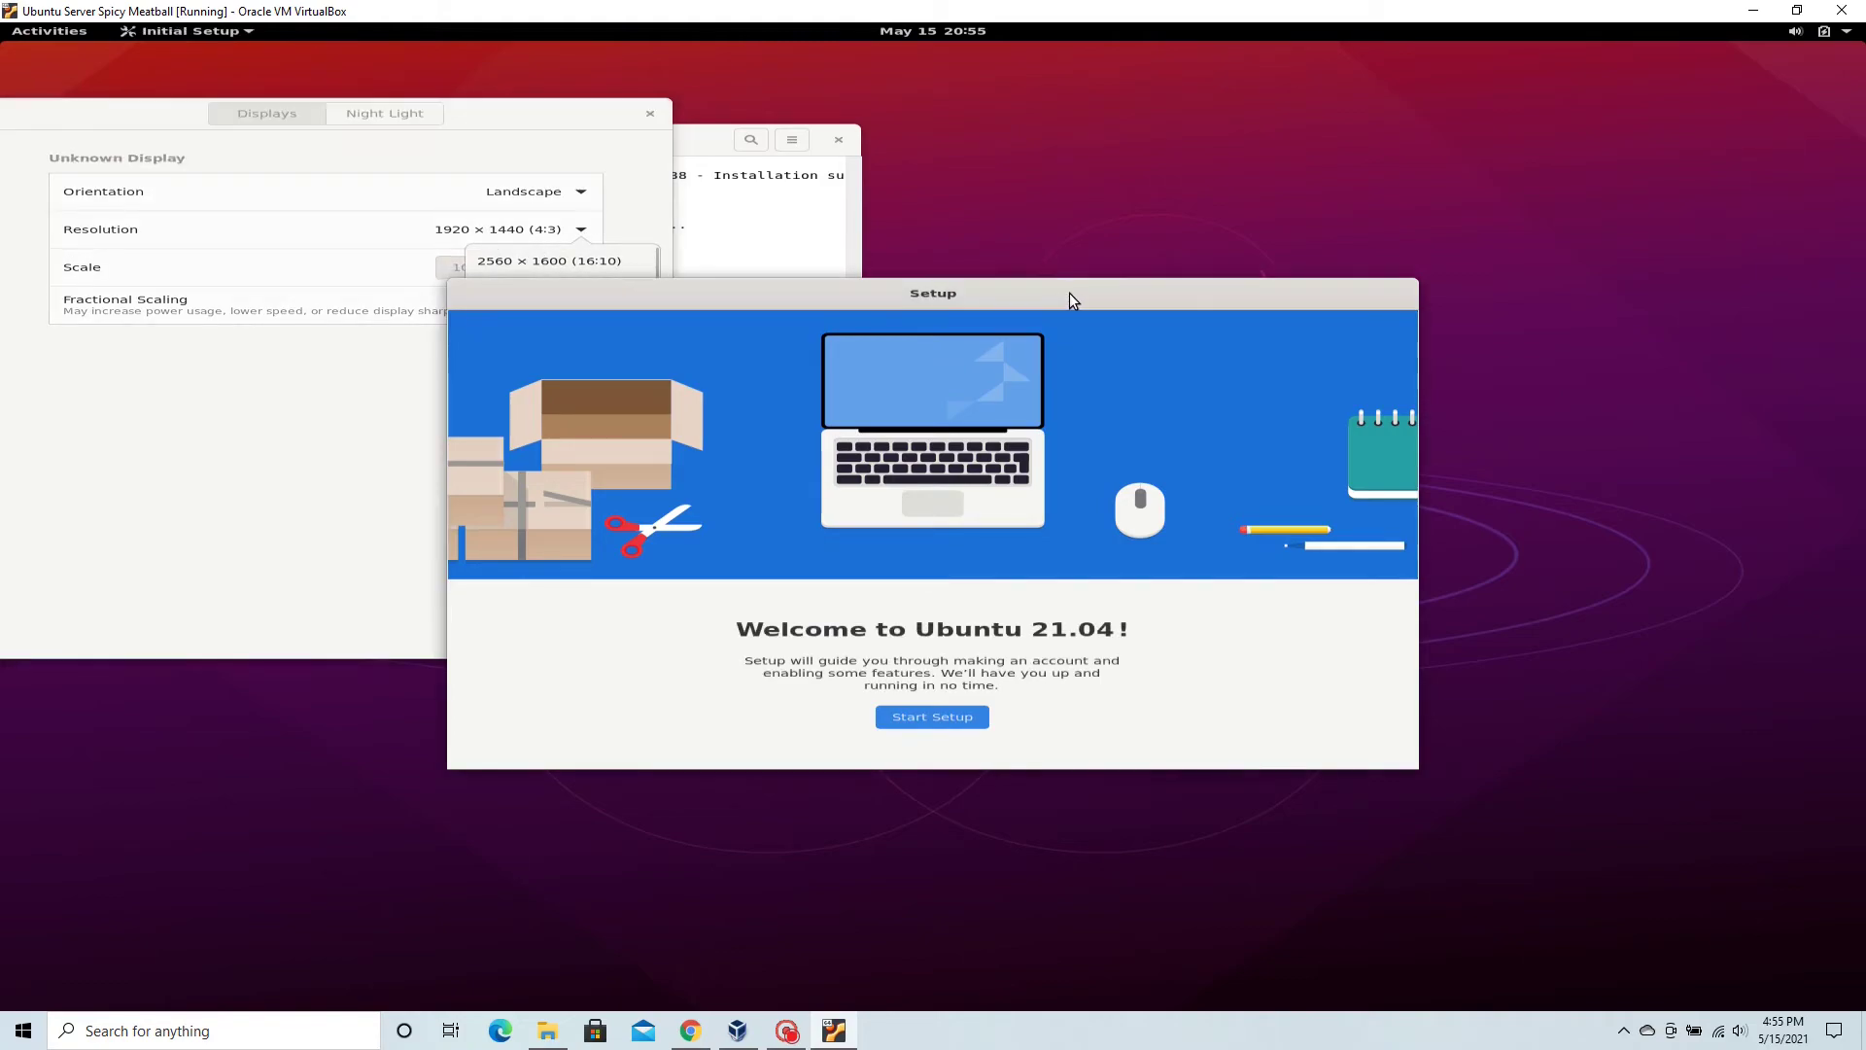
left_click(953, 717)
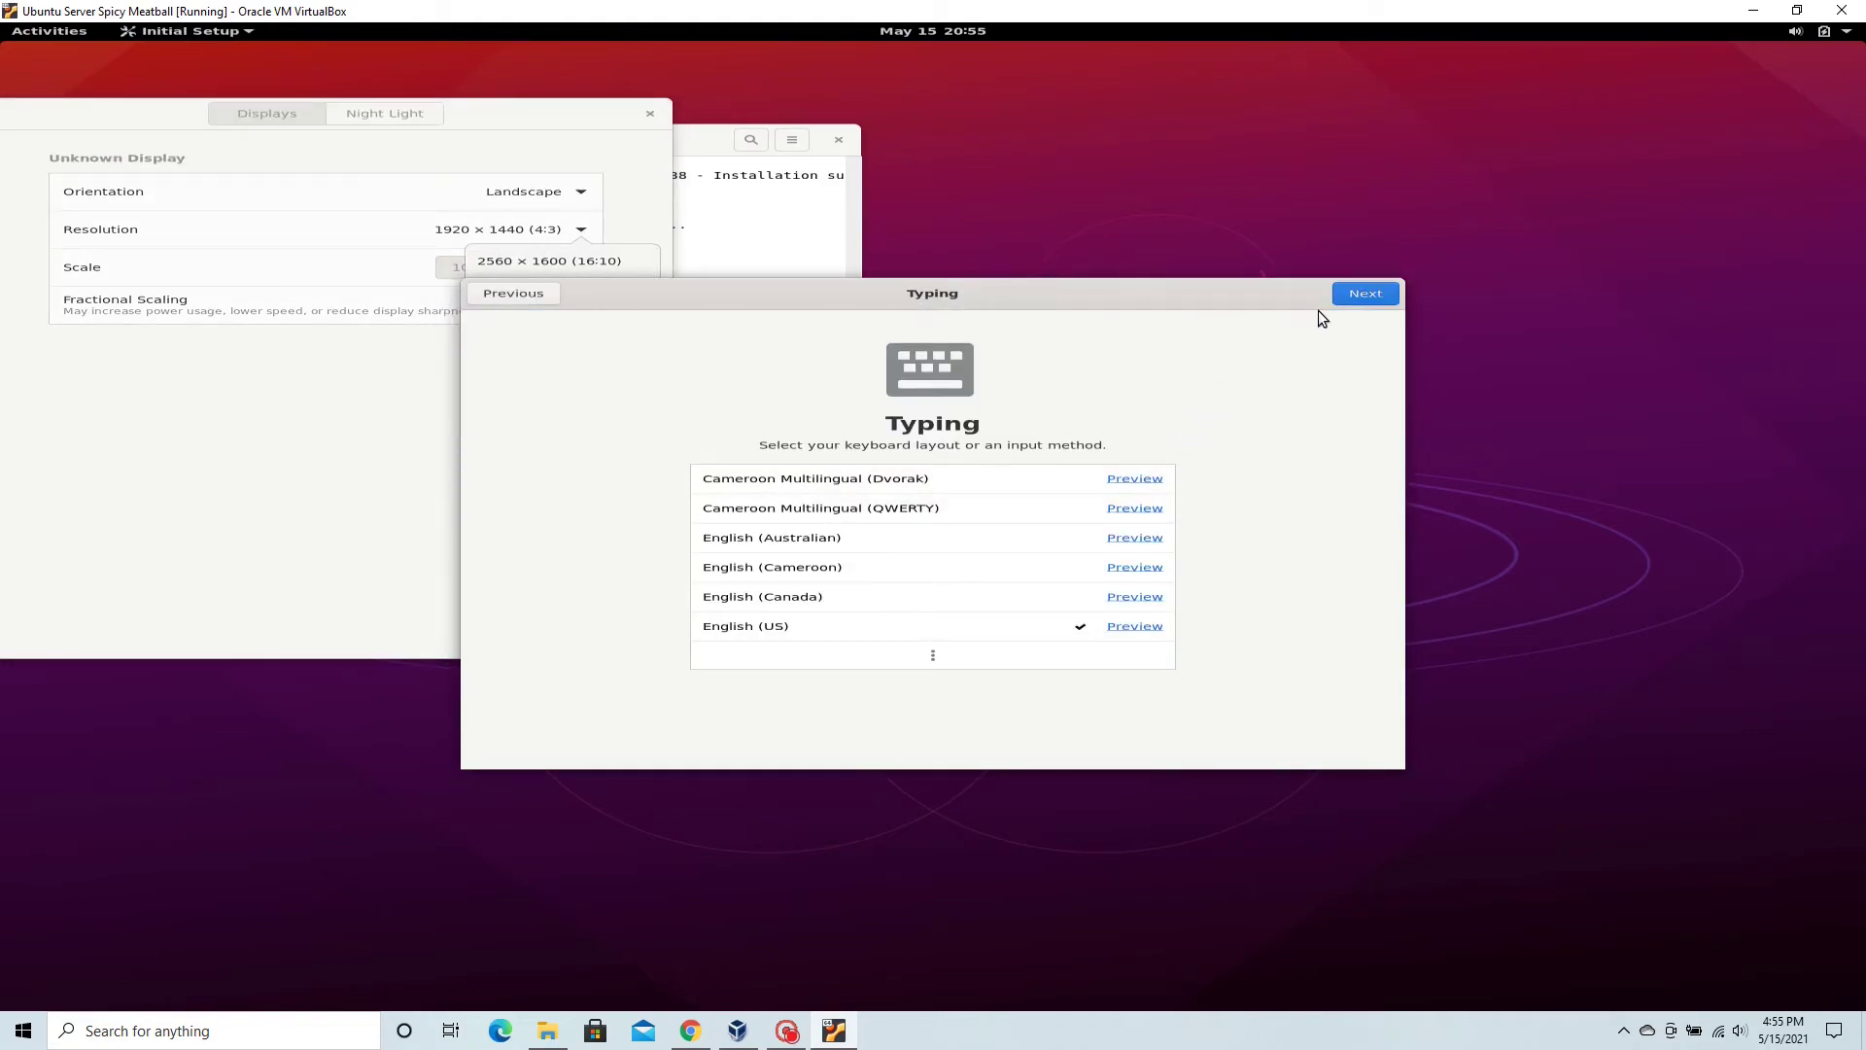
left_click(1365, 293)
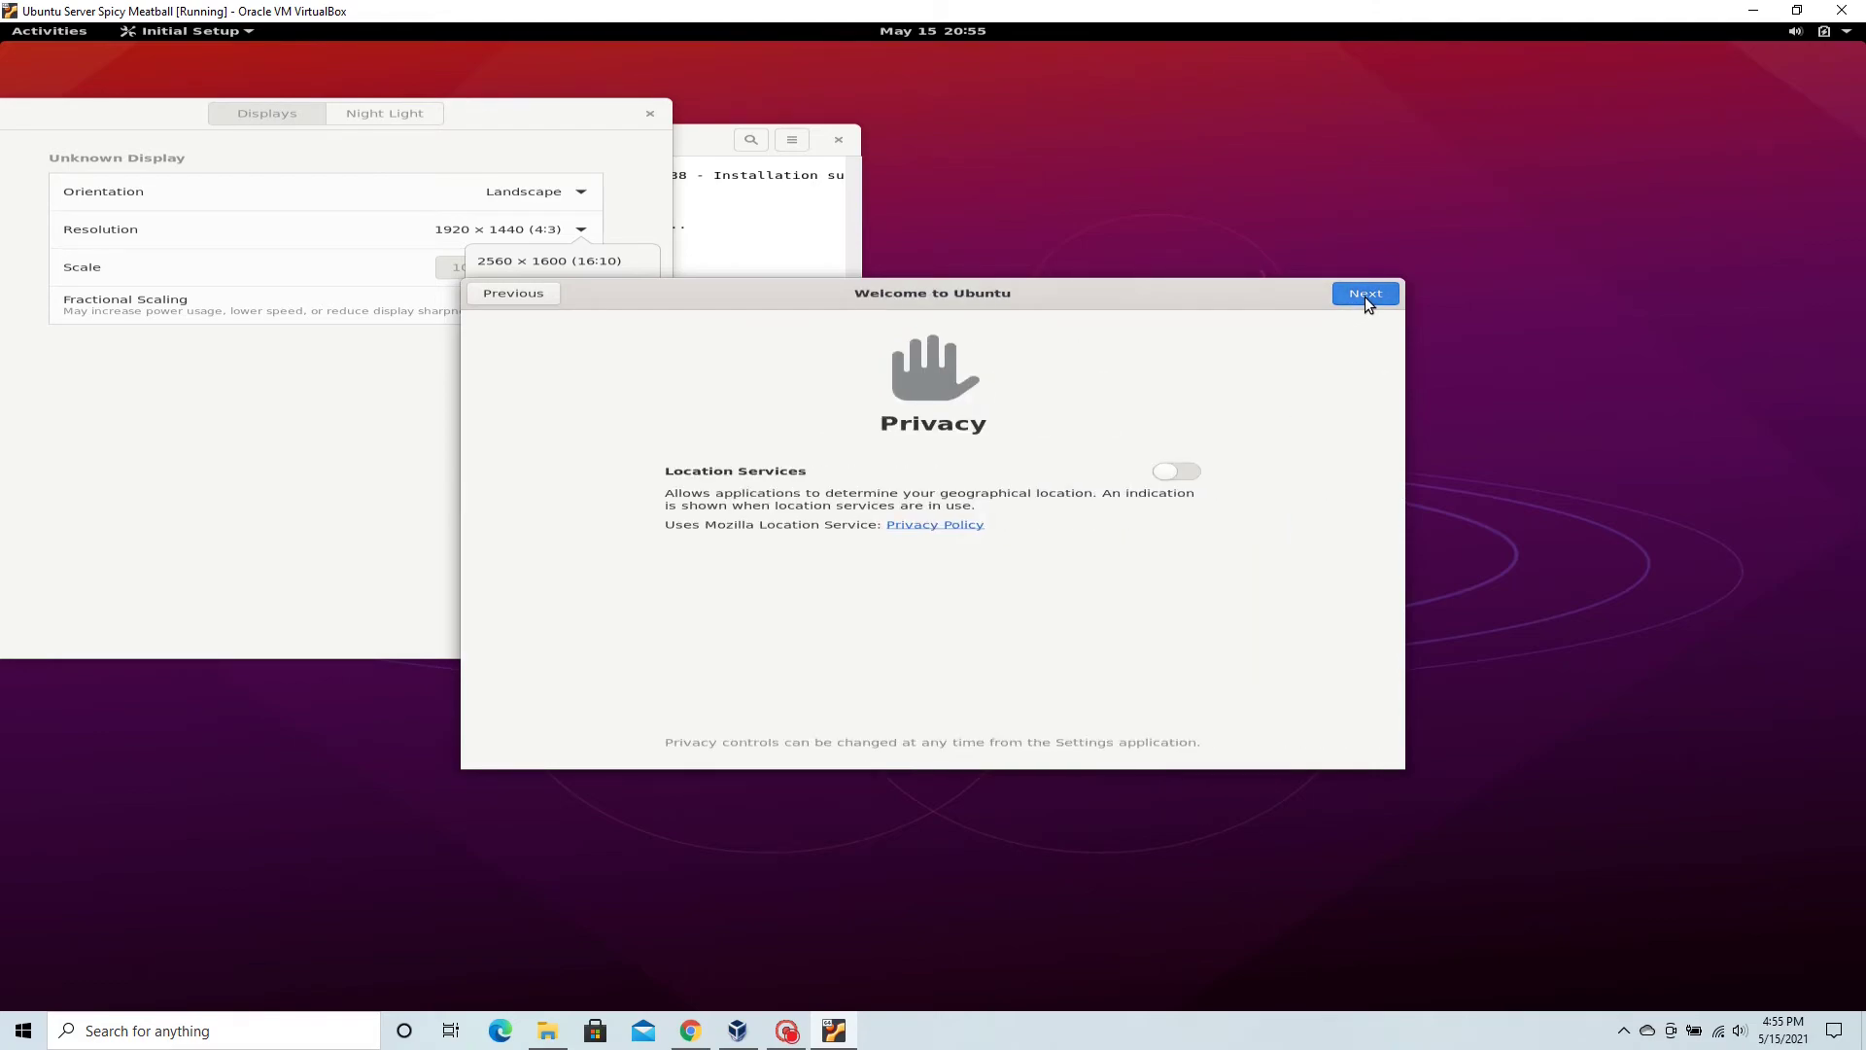
left_click(1364, 294)
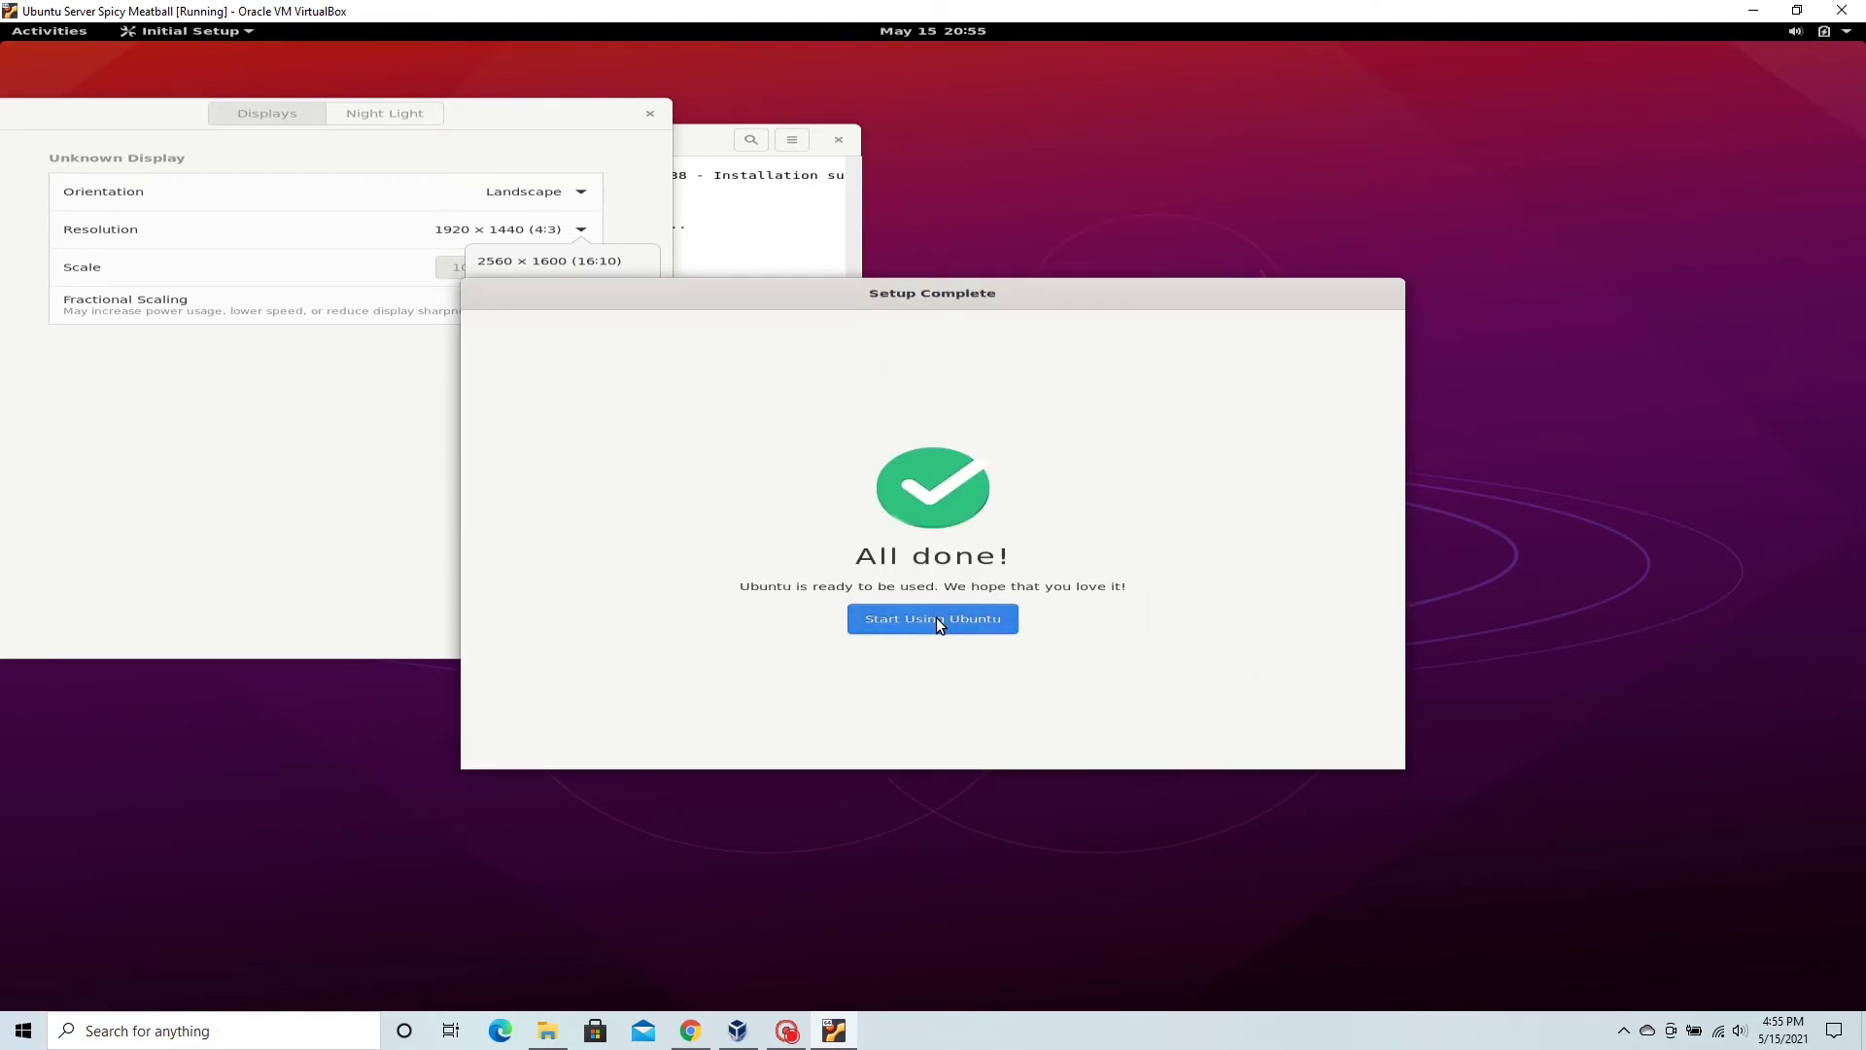
left_click(933, 619)
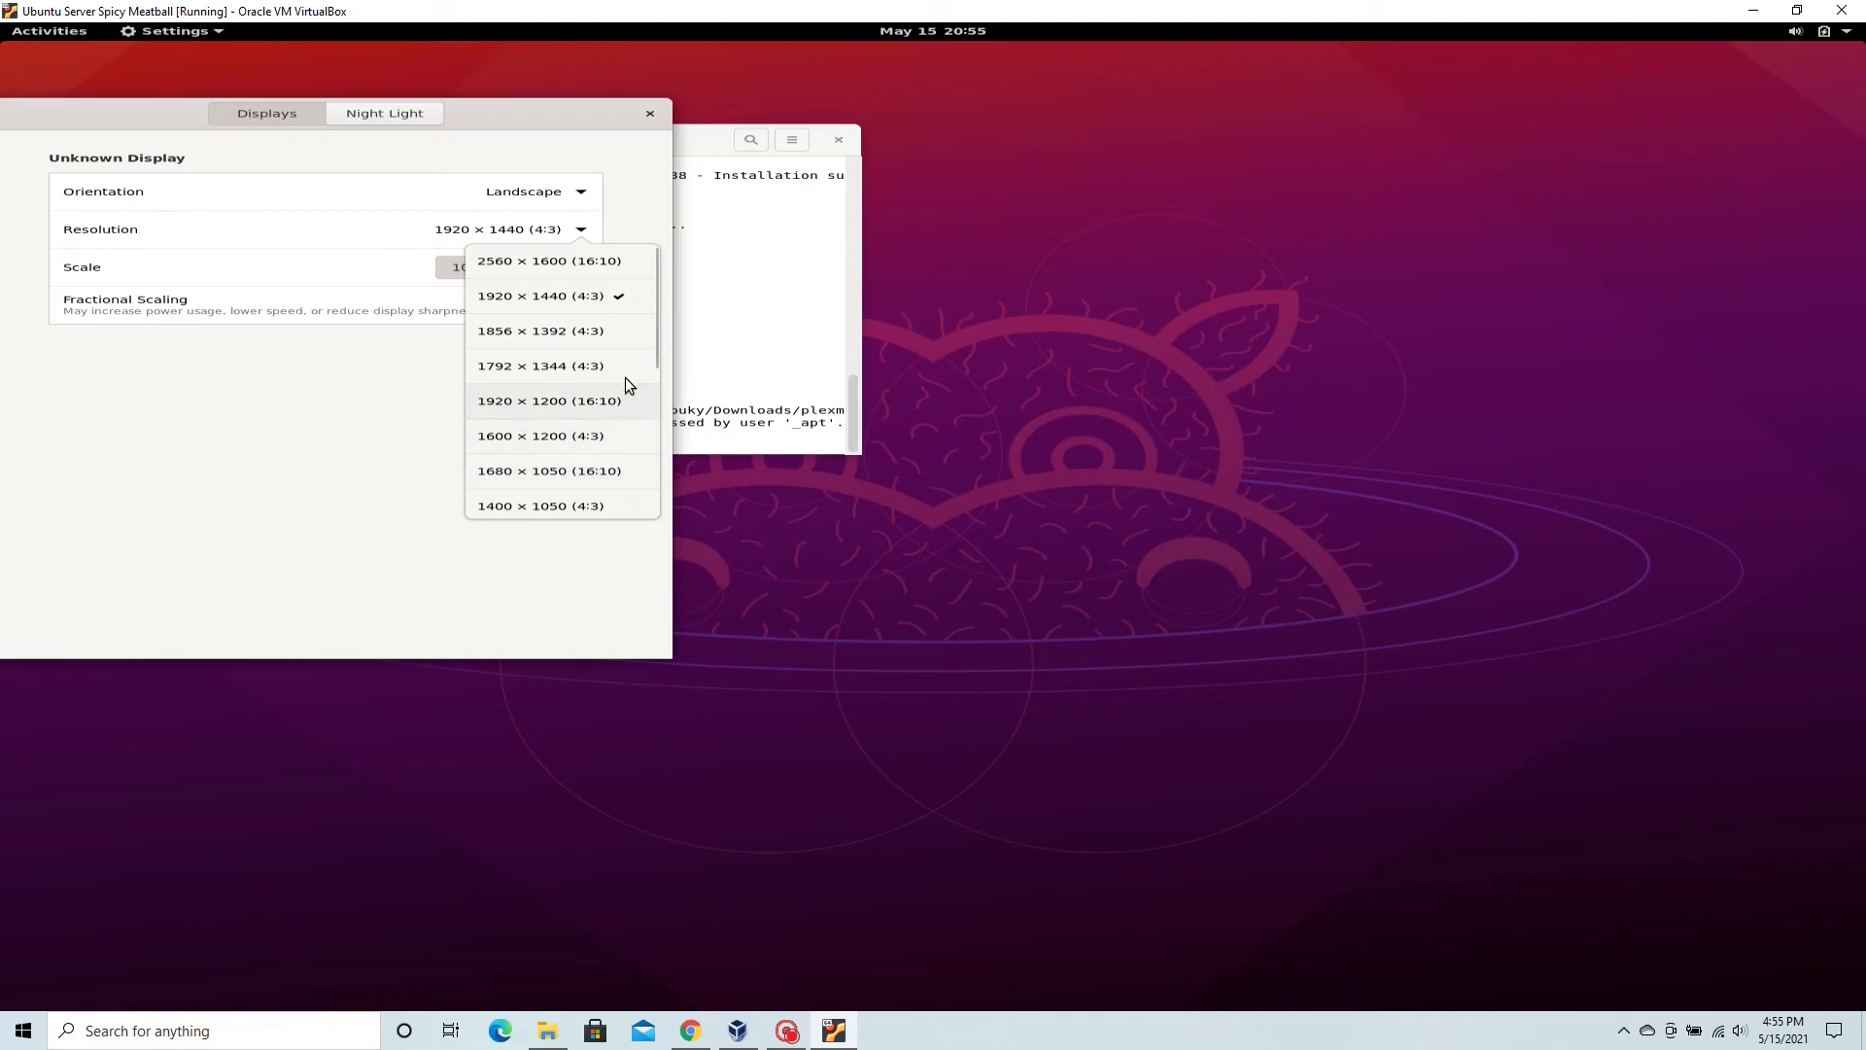
Apply and keep 1360 × 768 (16:9), close Settings, and centre the terminal window.
left_click_drag(661, 334, 628, 500)
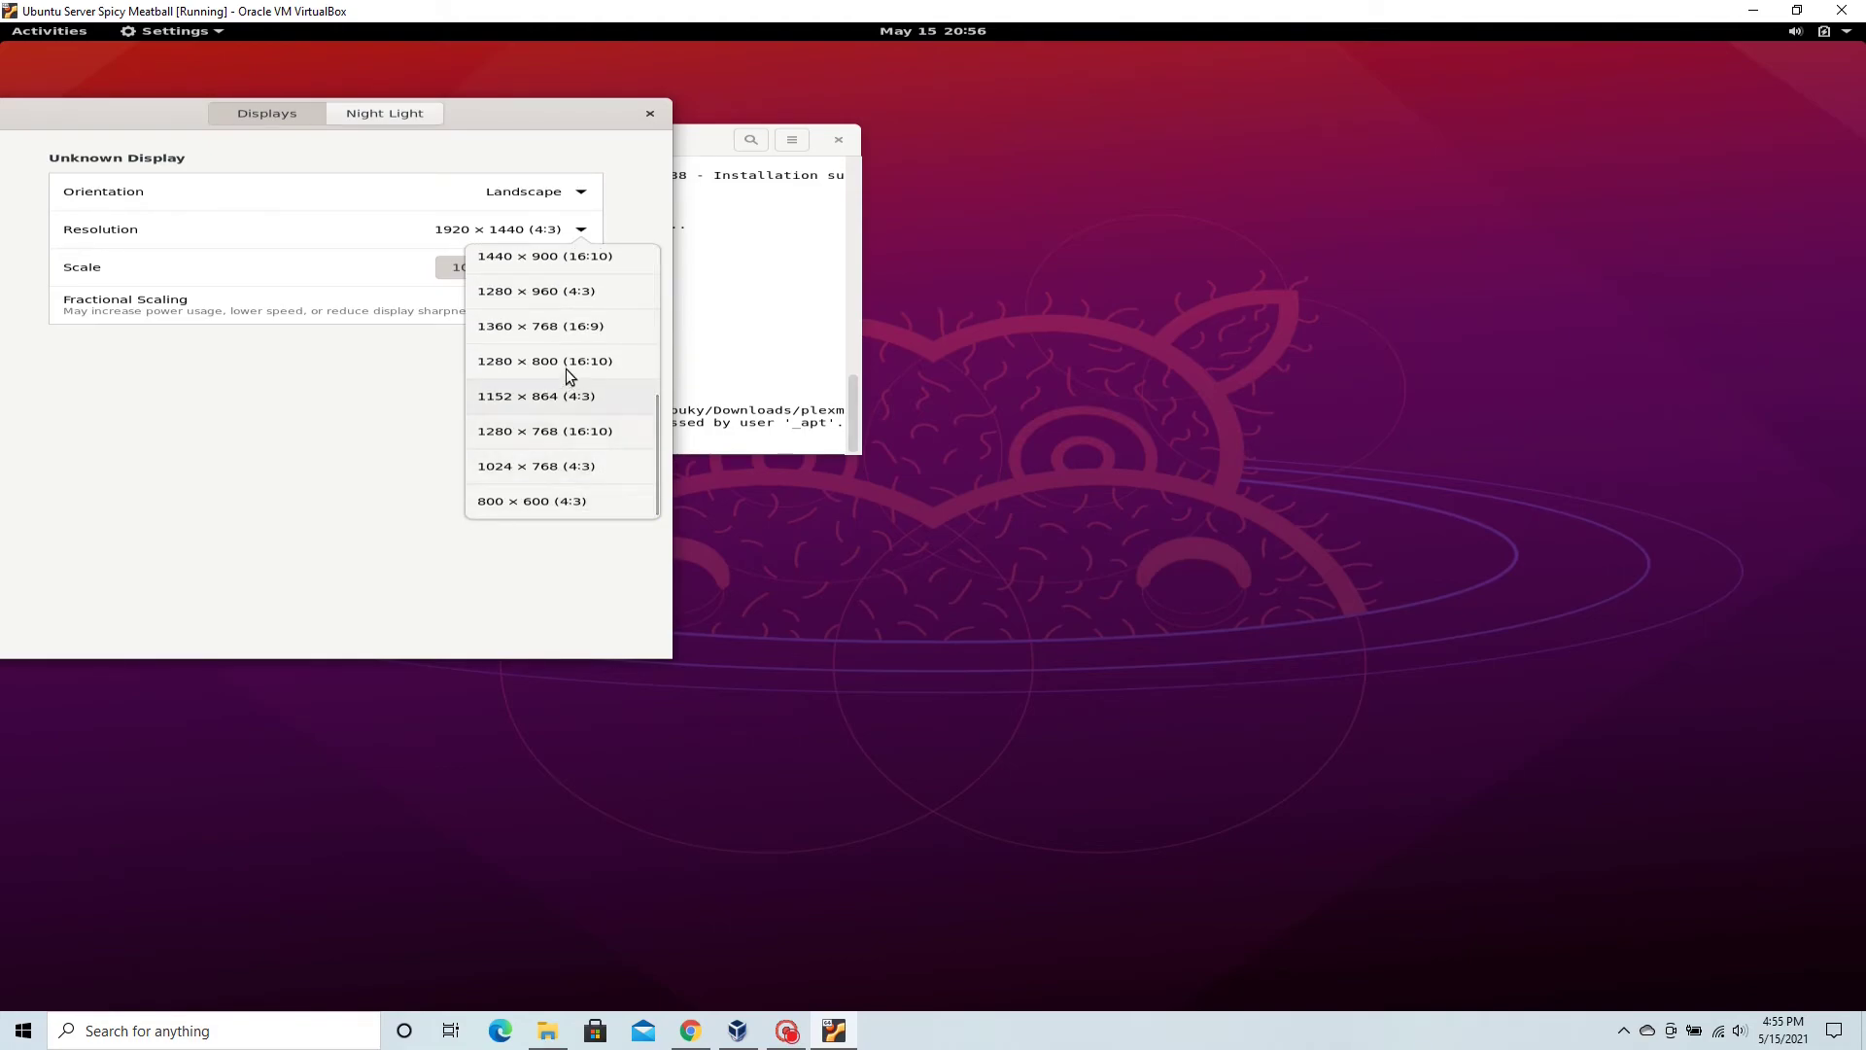
left_click(571, 328)
left_click(629, 114)
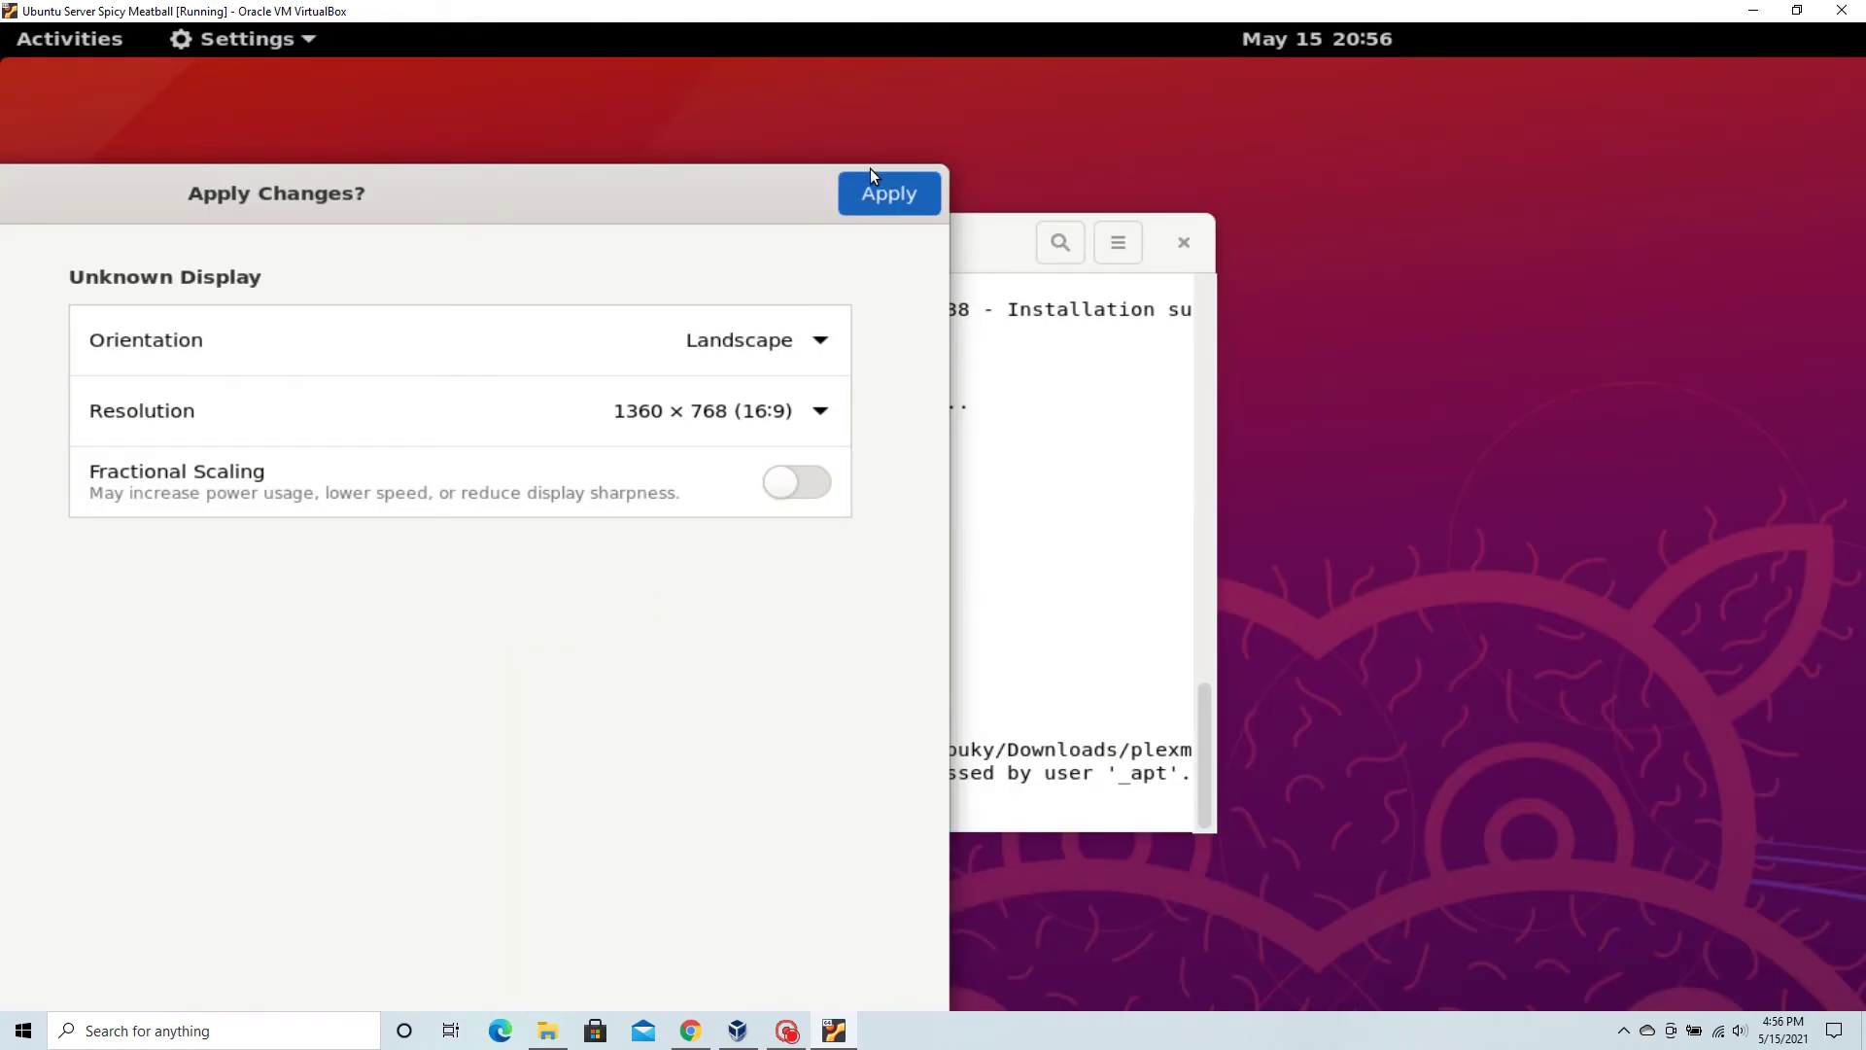
left_click(948, 599)
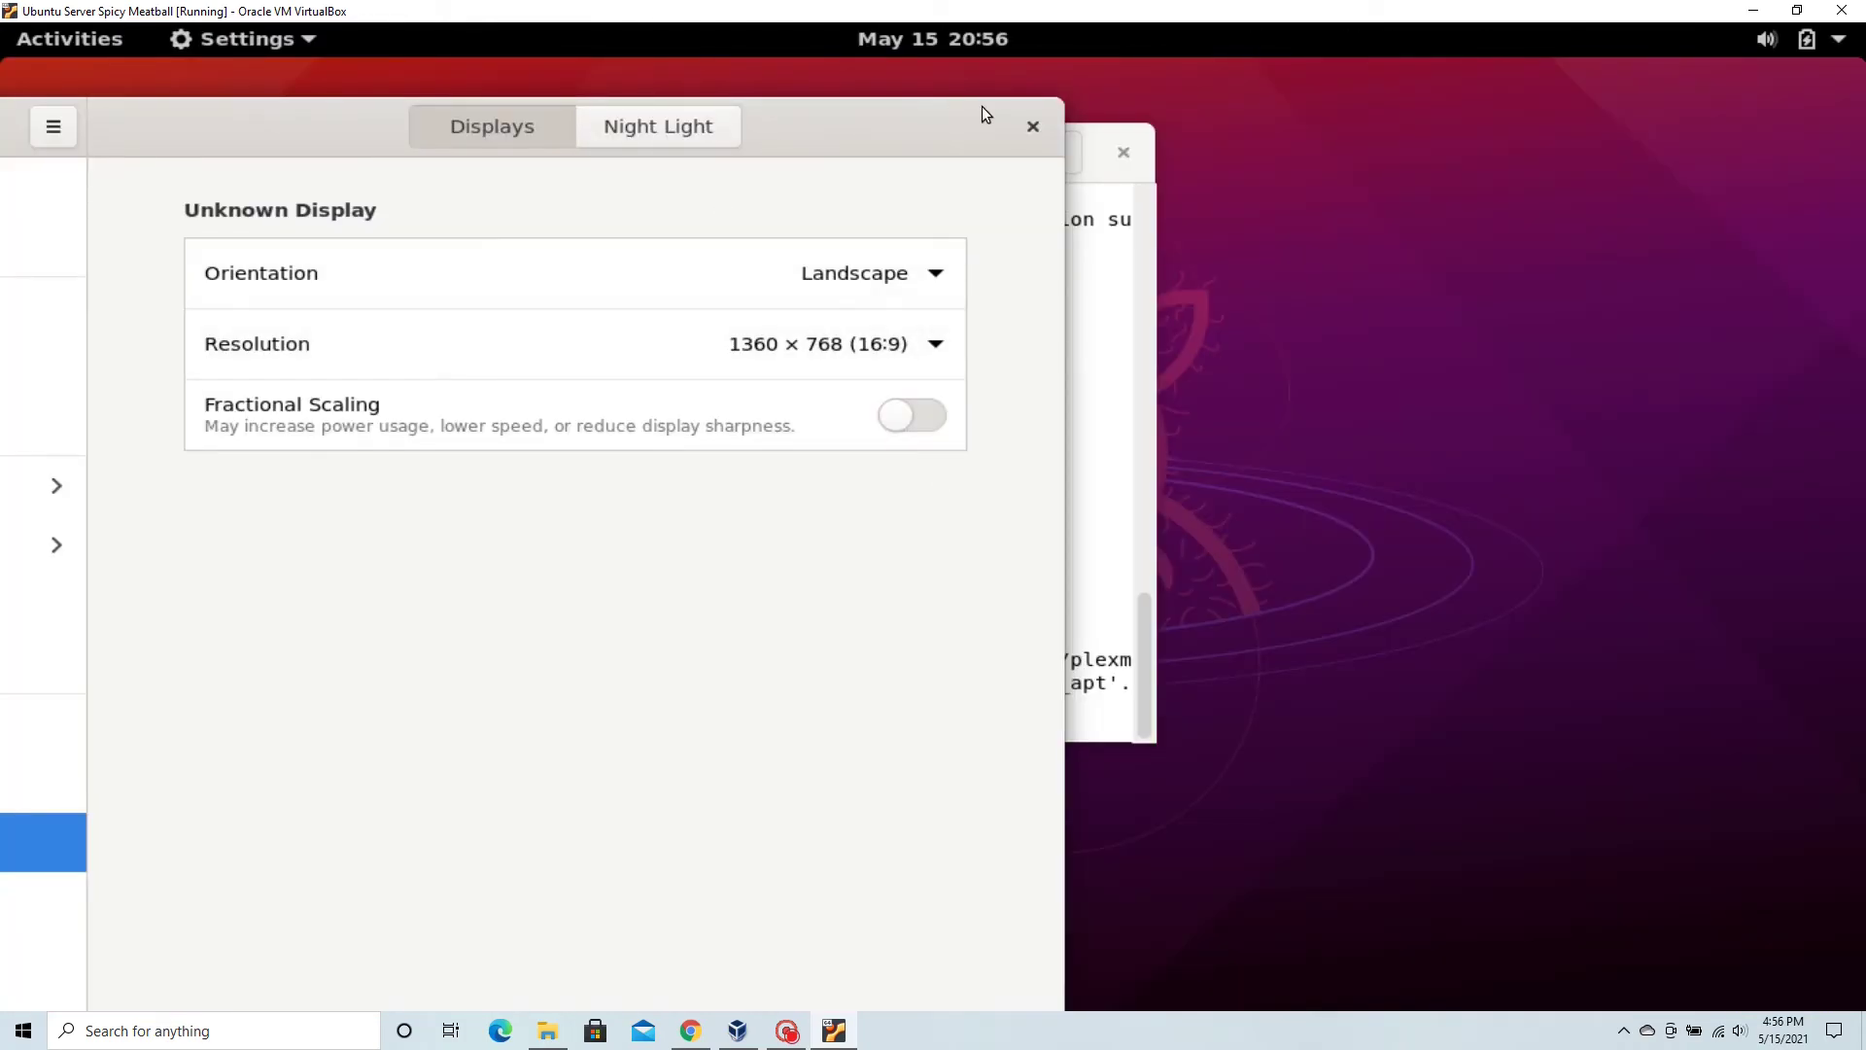
left_click(1035, 128)
left_click_drag(618, 173, 1042, 149)
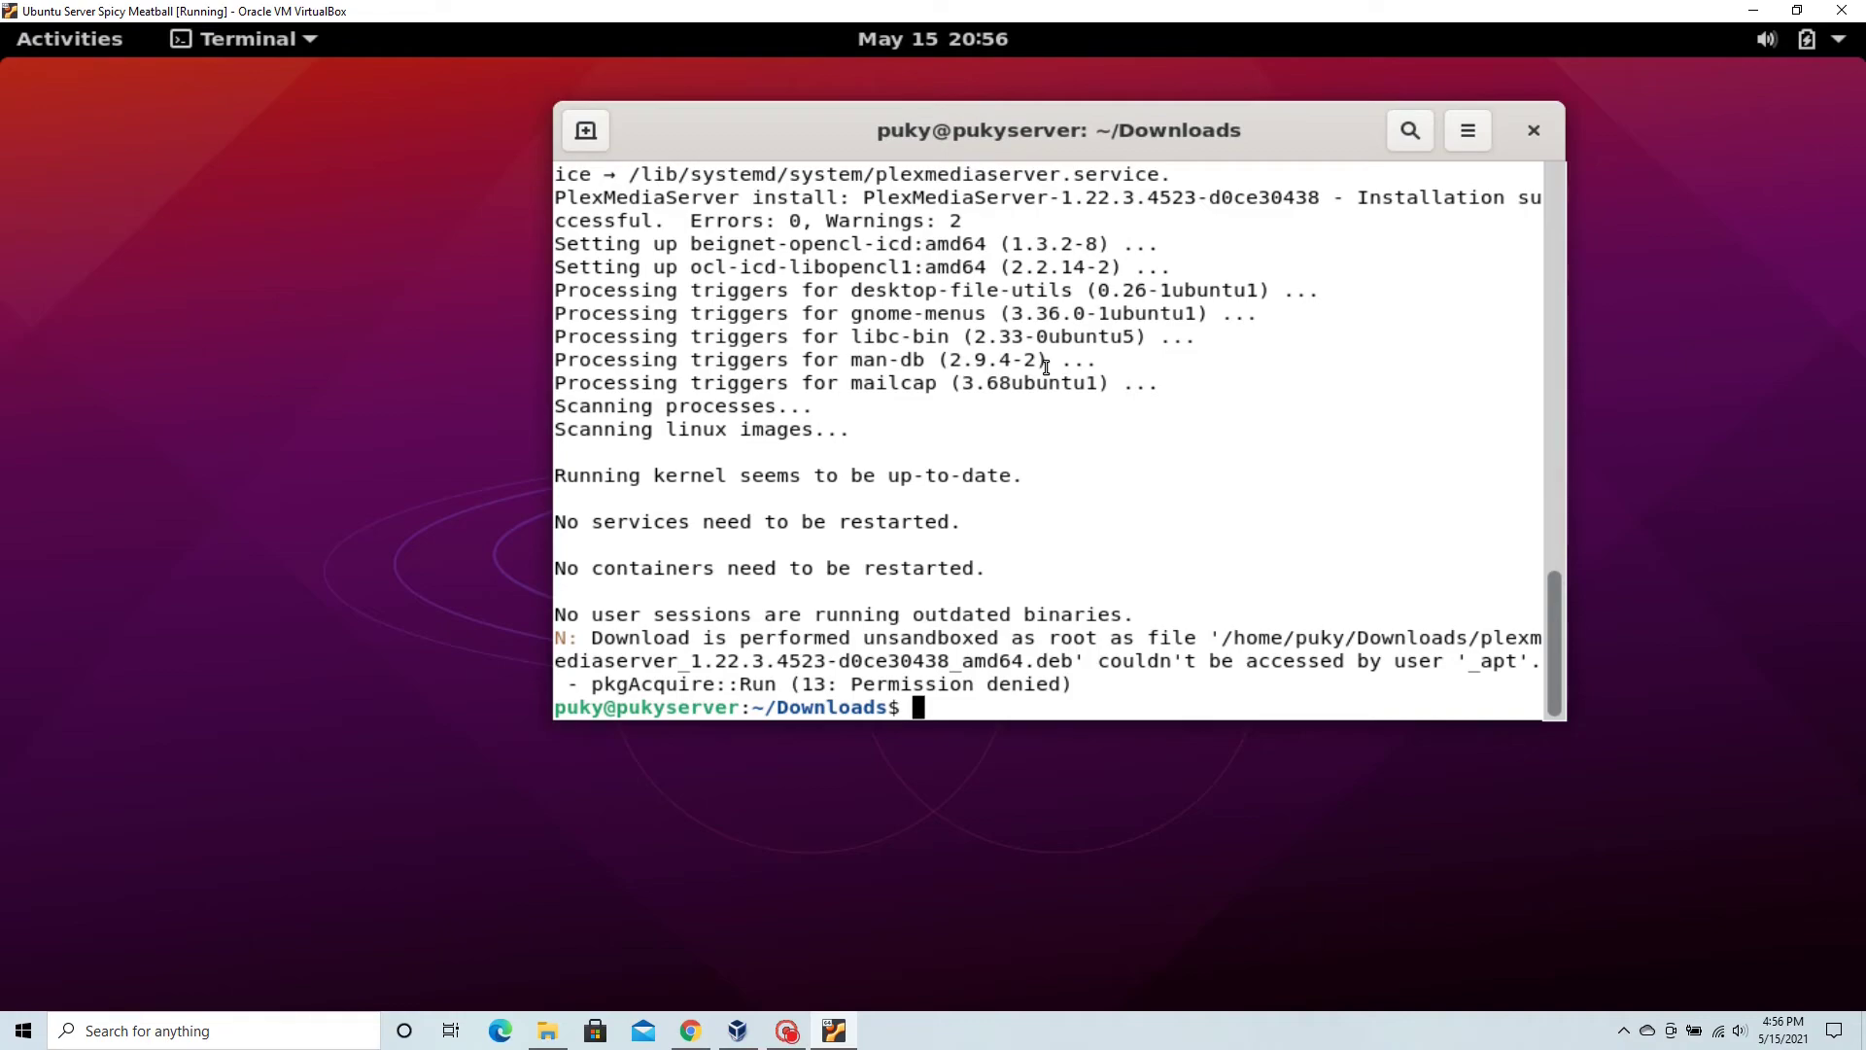
Clear the terminal and run 'sudo systemctl status'.
type("clear")
key("Return")
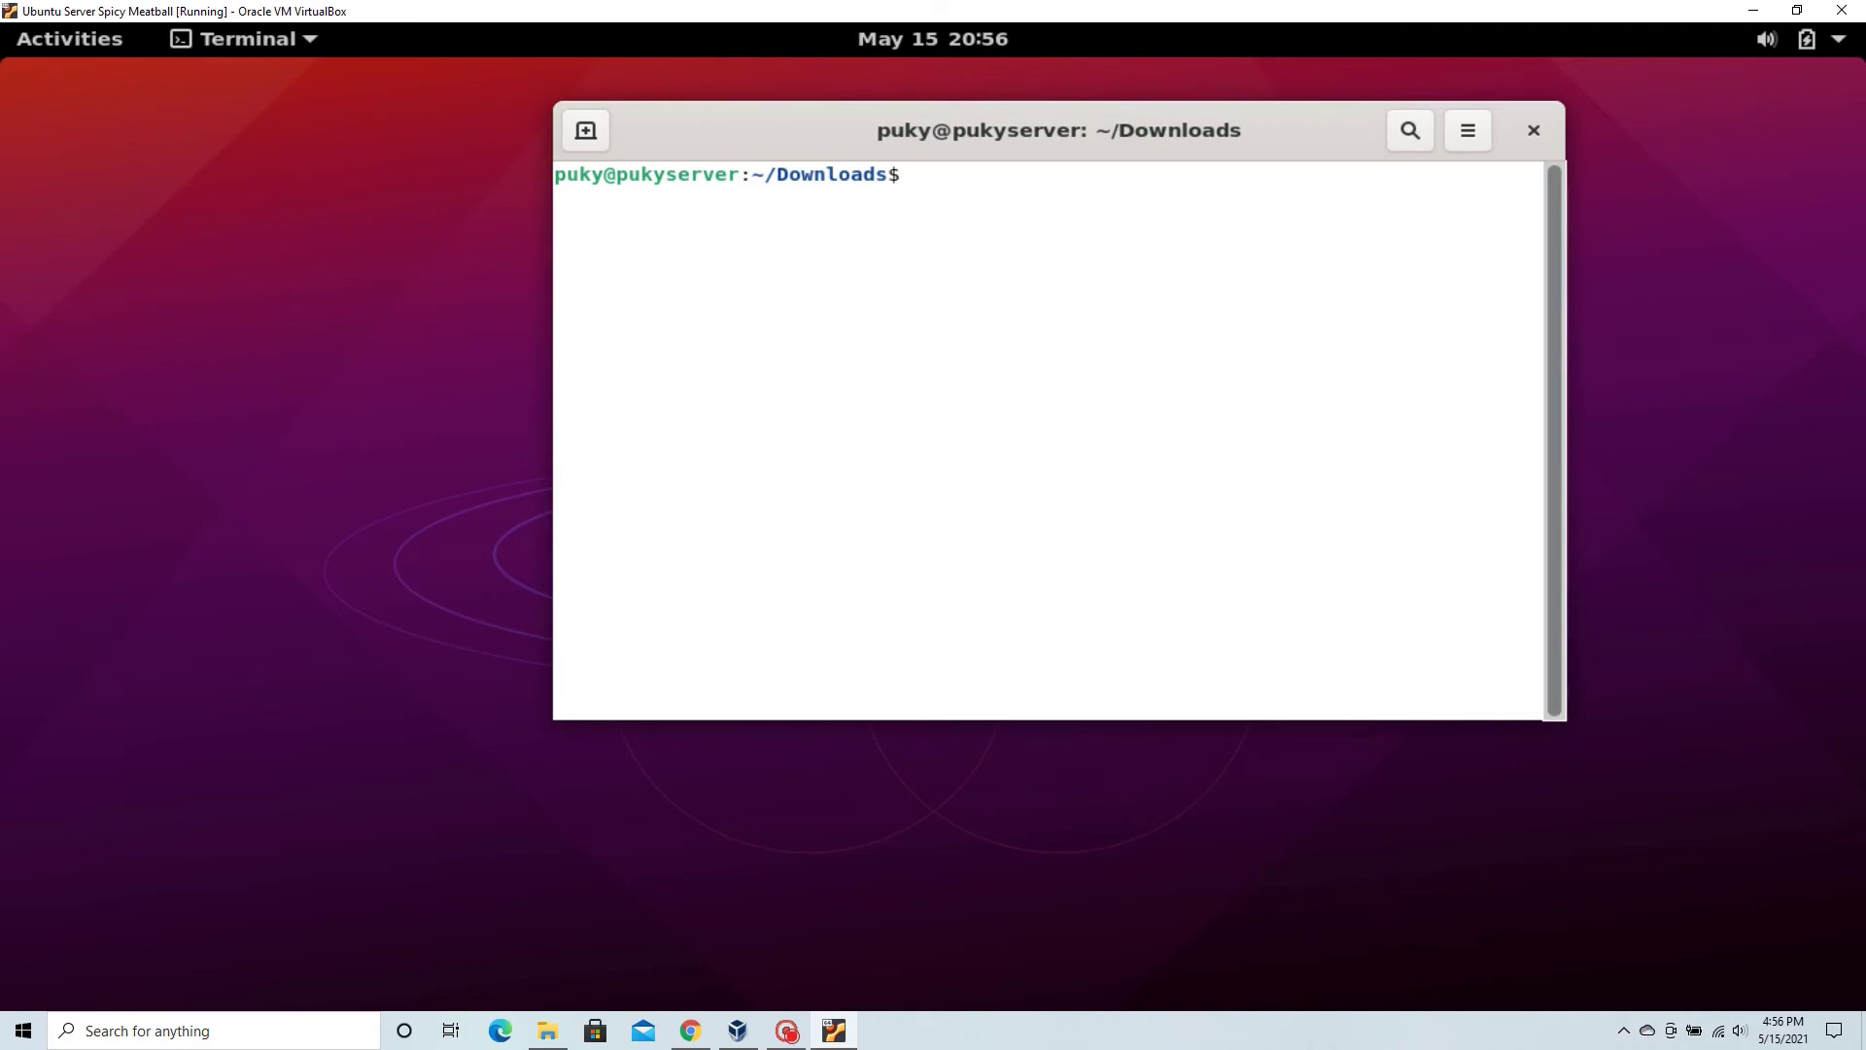
type("sudo systemctl status")
key("Return")
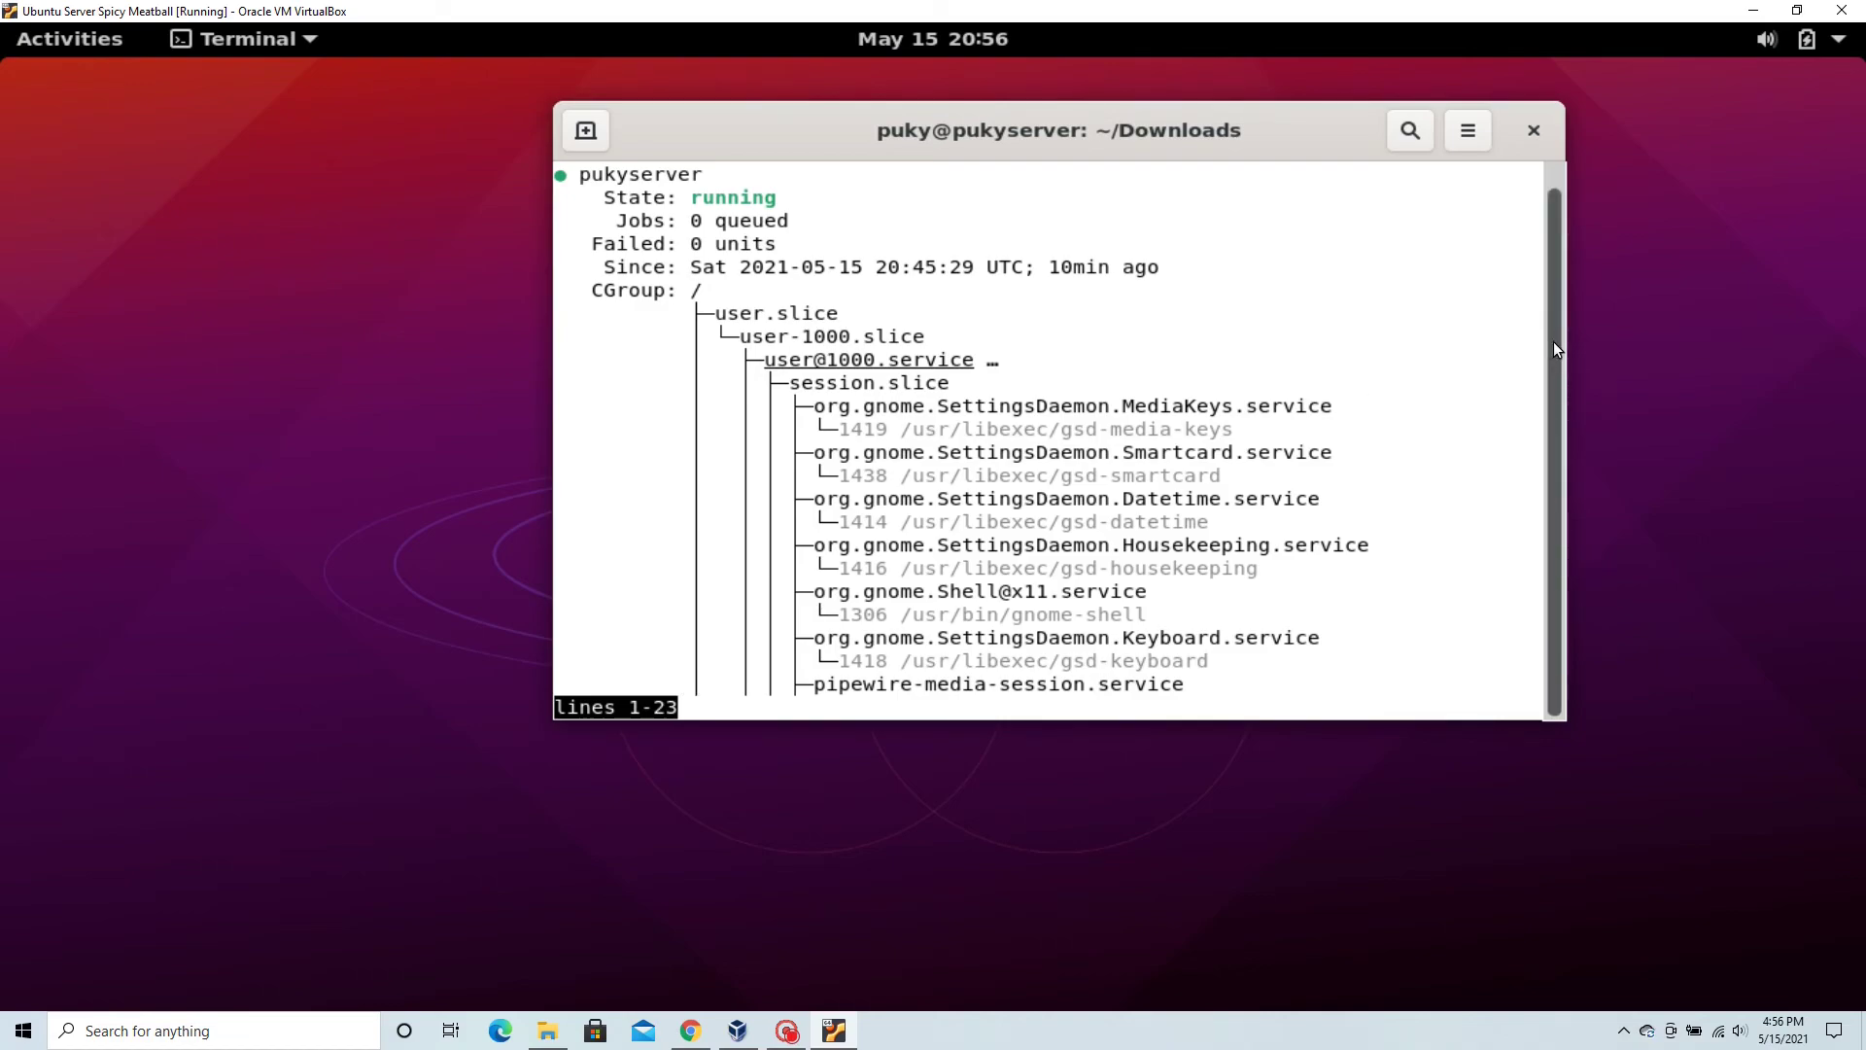
Page down through the systemctl status output to the Plex entries.
scroll(1553, 341, "up", 1)
scroll(1507, 615, "down", 1)
key("Down")
key("Down")
key("Down")
key("Down")
key("Down")
key("Down")
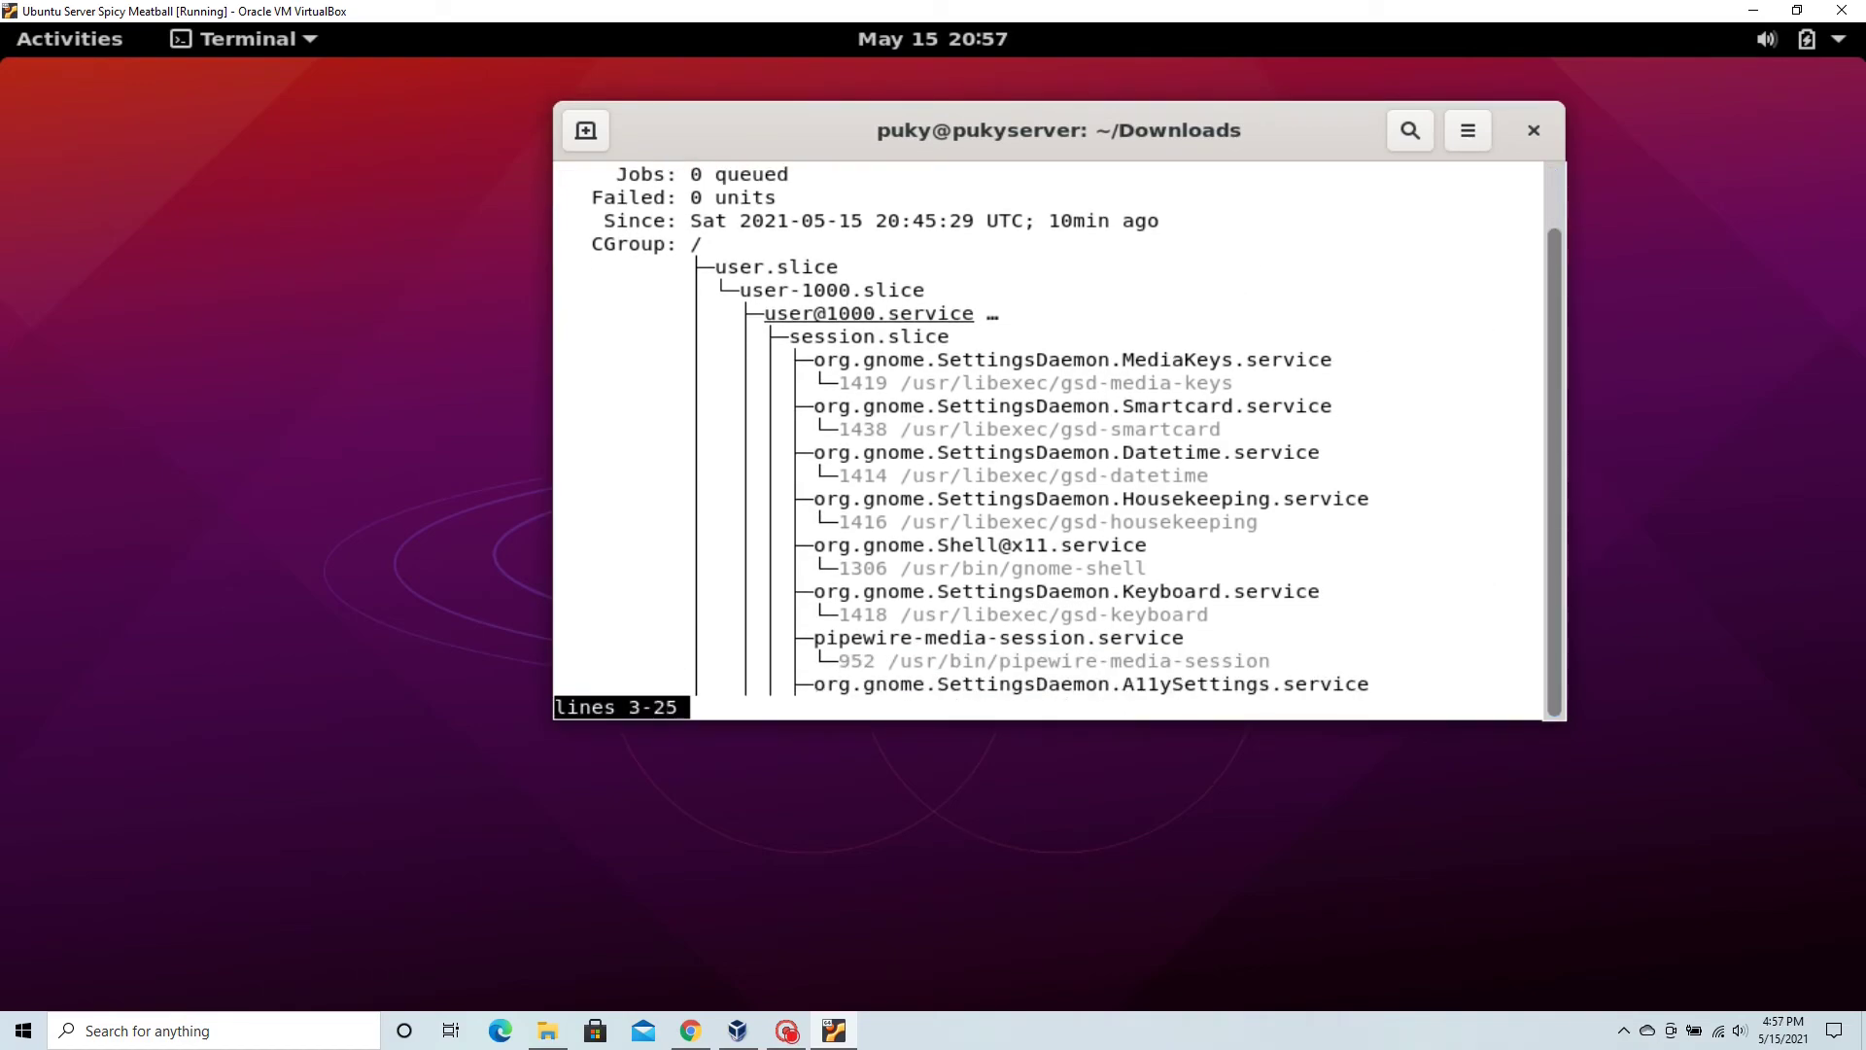
key("Down")
key("Down")
key("Down")
key("Down")
key("Down")
key("Down")
key("Down")
key("Down")
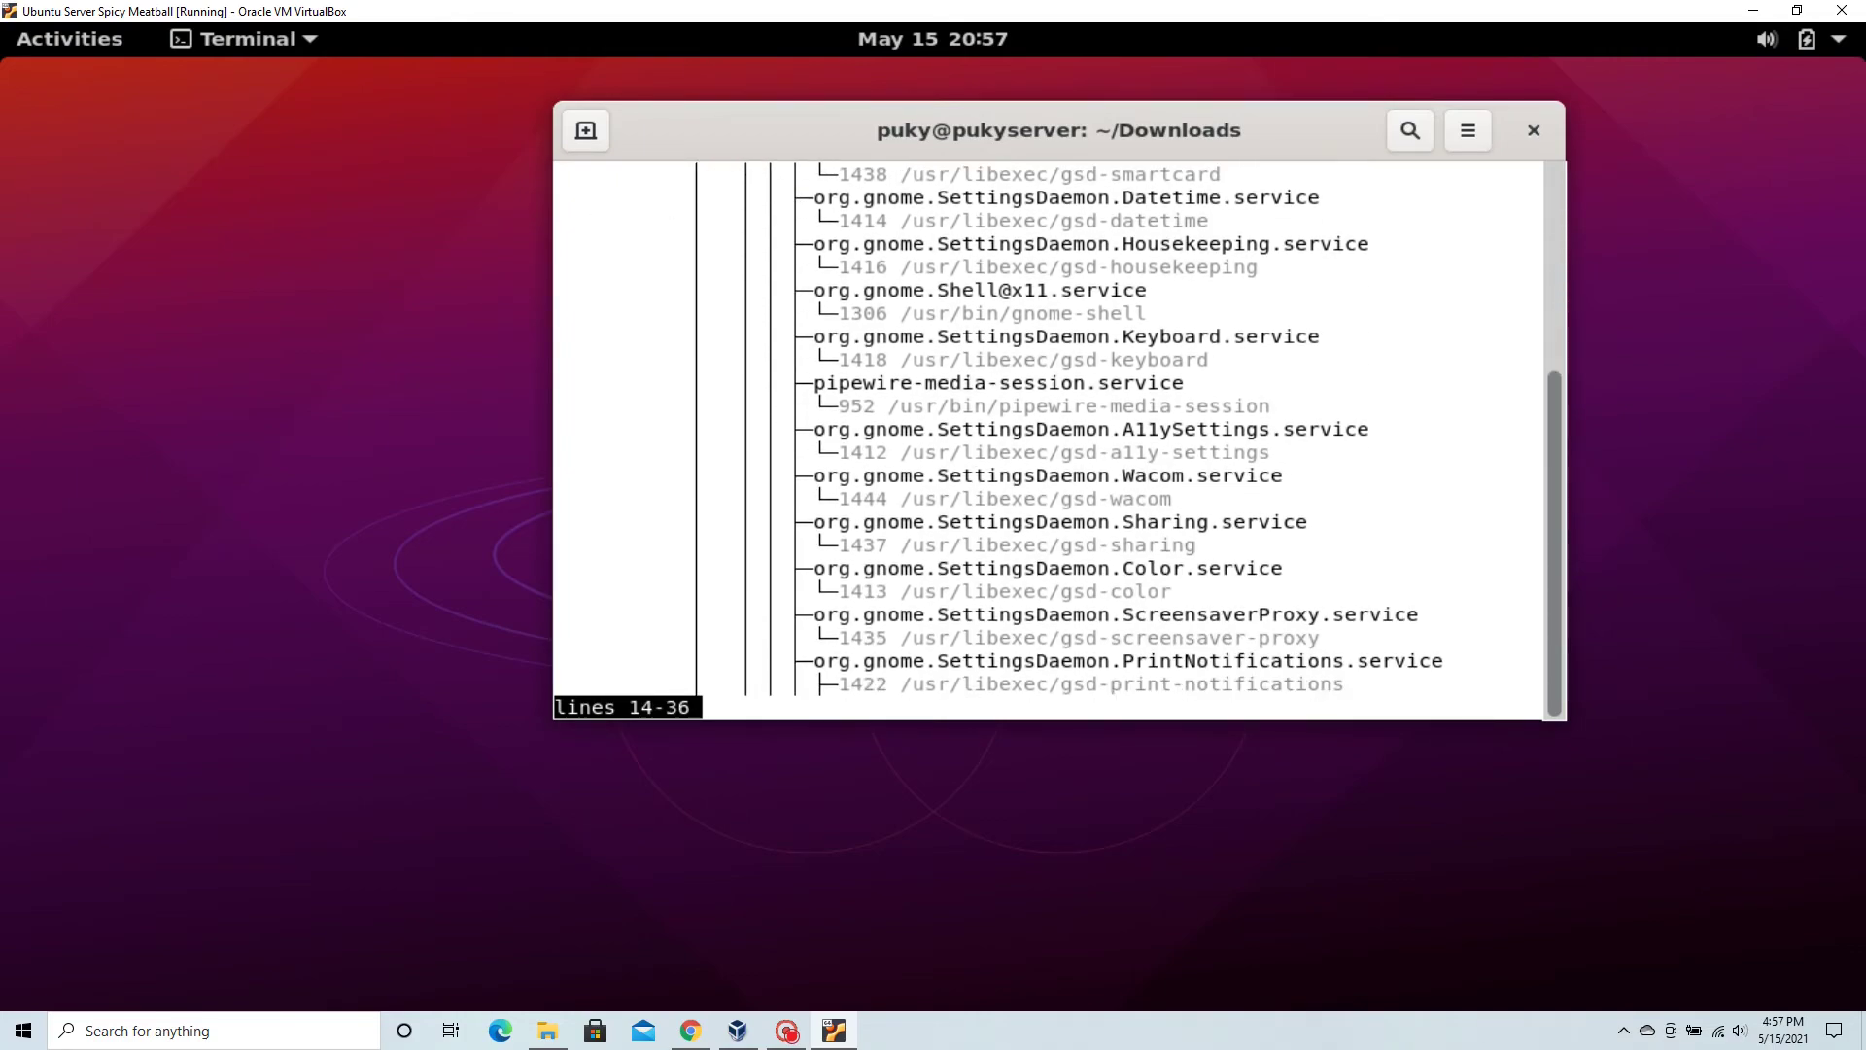
key("Down")
key("Down")
key("Down")
key("Down")
key("Down")
key("Down")
key("Down")
key("Down")
key("Down")
key("Down")
key("Down")
key("Down")
key("Down")
key("Down")
key("Down")
key("Down")
key("Down")
key("Down")
key("Down")
key("Down")
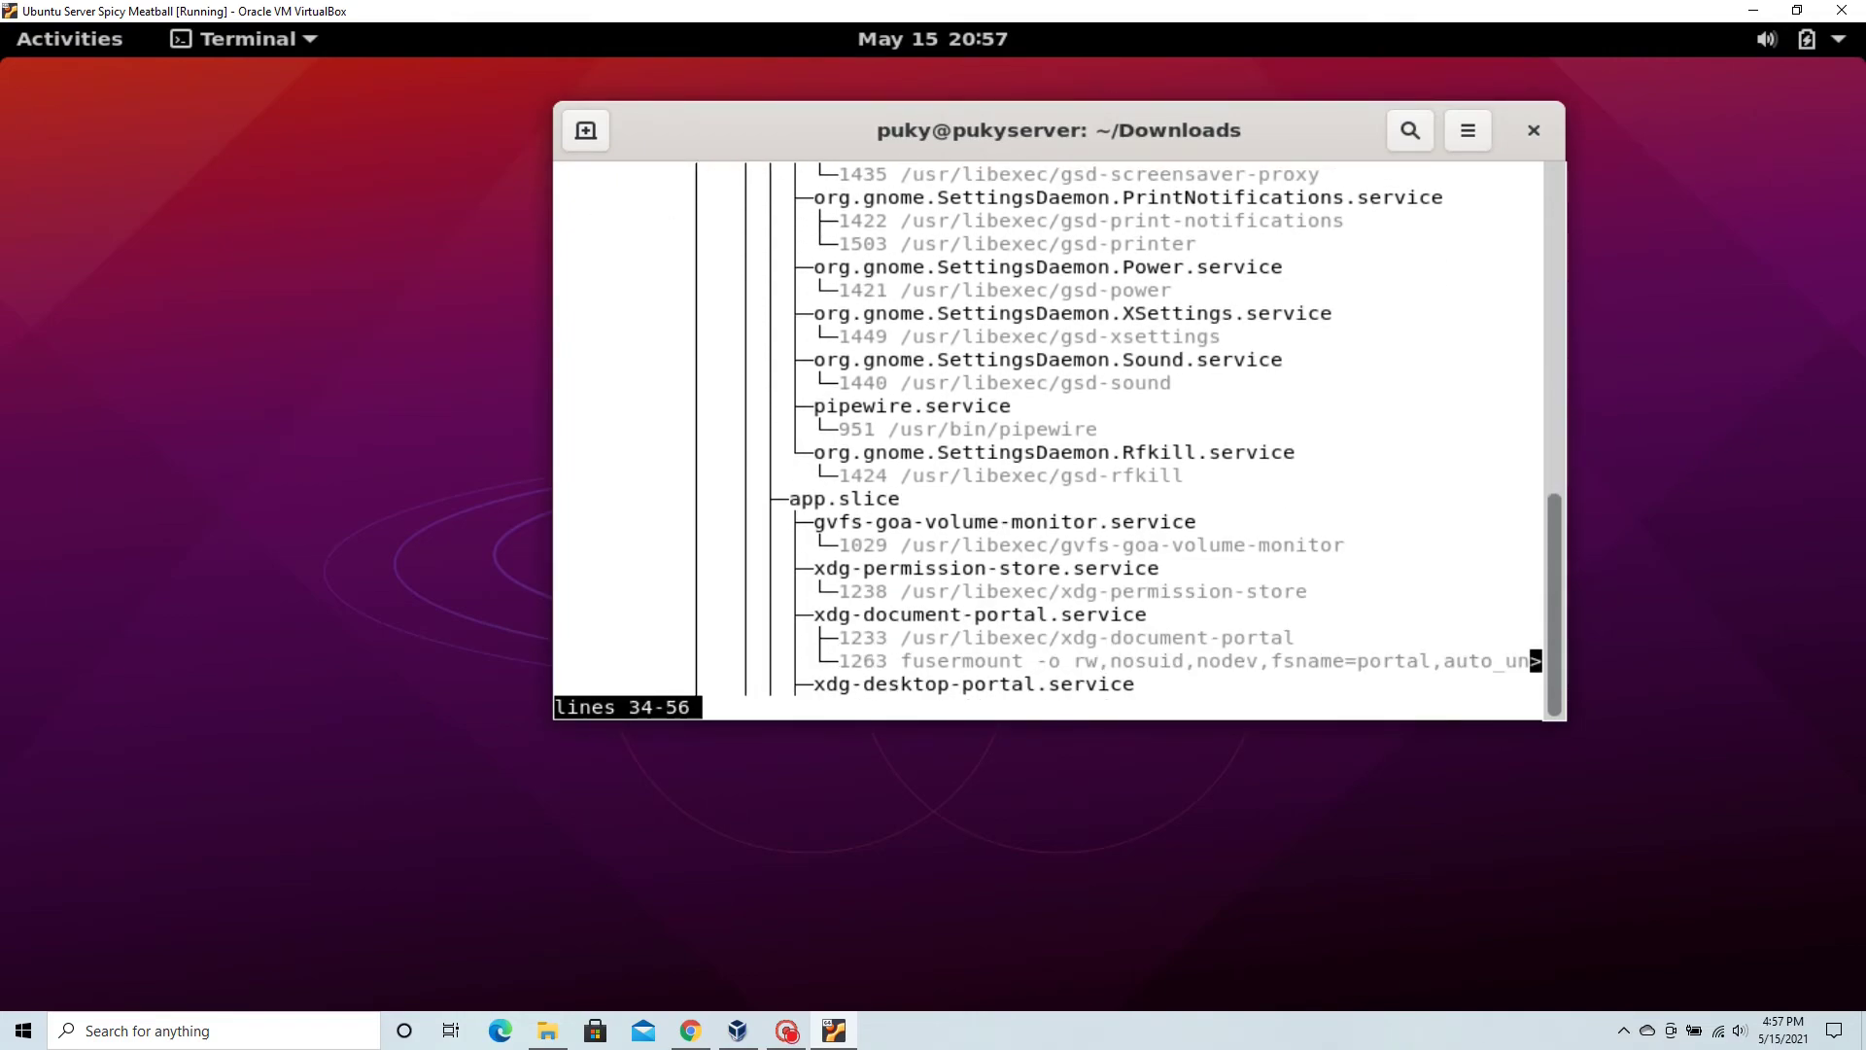
key("Down")
key("Down")
key("Down")
key("Down")
key("Down")
key("Down")
key("Down")
key("Down")
key("Down")
key("Down")
key("Down")
key("Down")
key("Down")
key("Down")
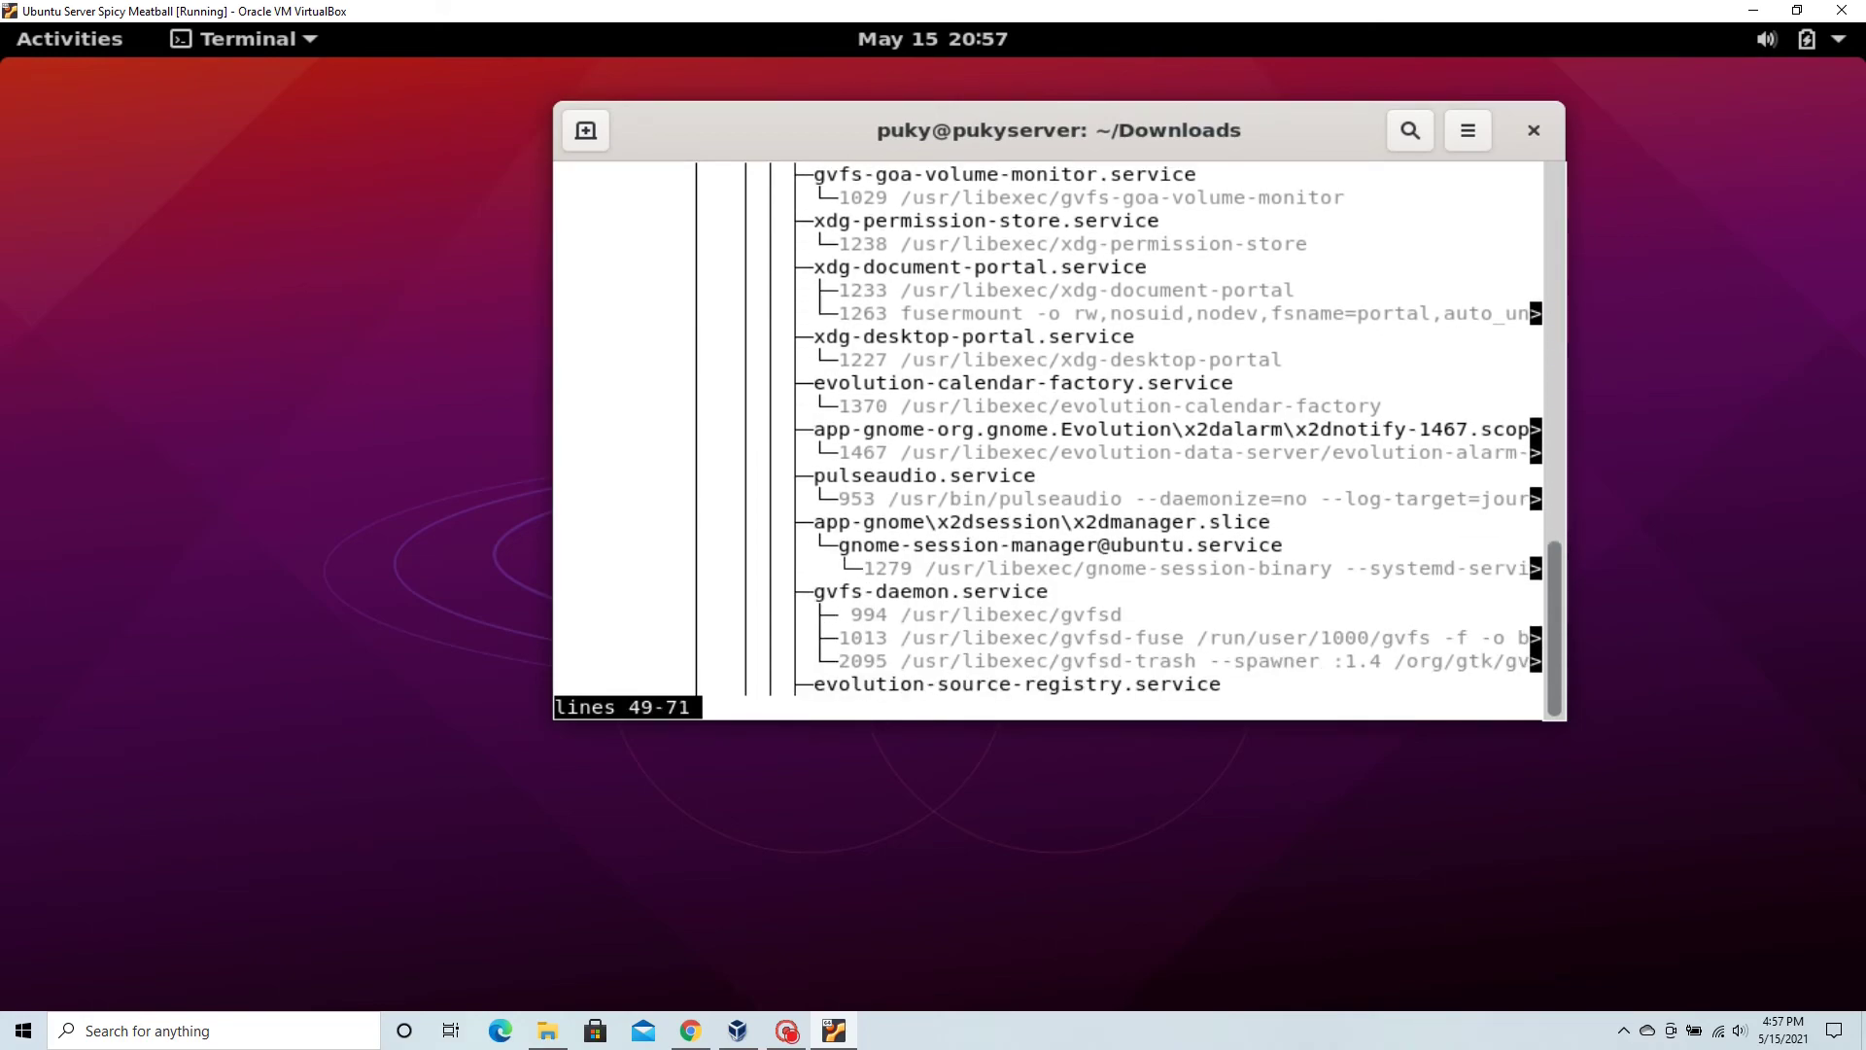
key("Down")
key("Down")
key("Down")
key("Down")
key("Down")
key("Down")
key("Down")
key("Down")
key("Down")
key("Down")
key("Down")
key("Down")
key("Down")
key("Down")
key("Down")
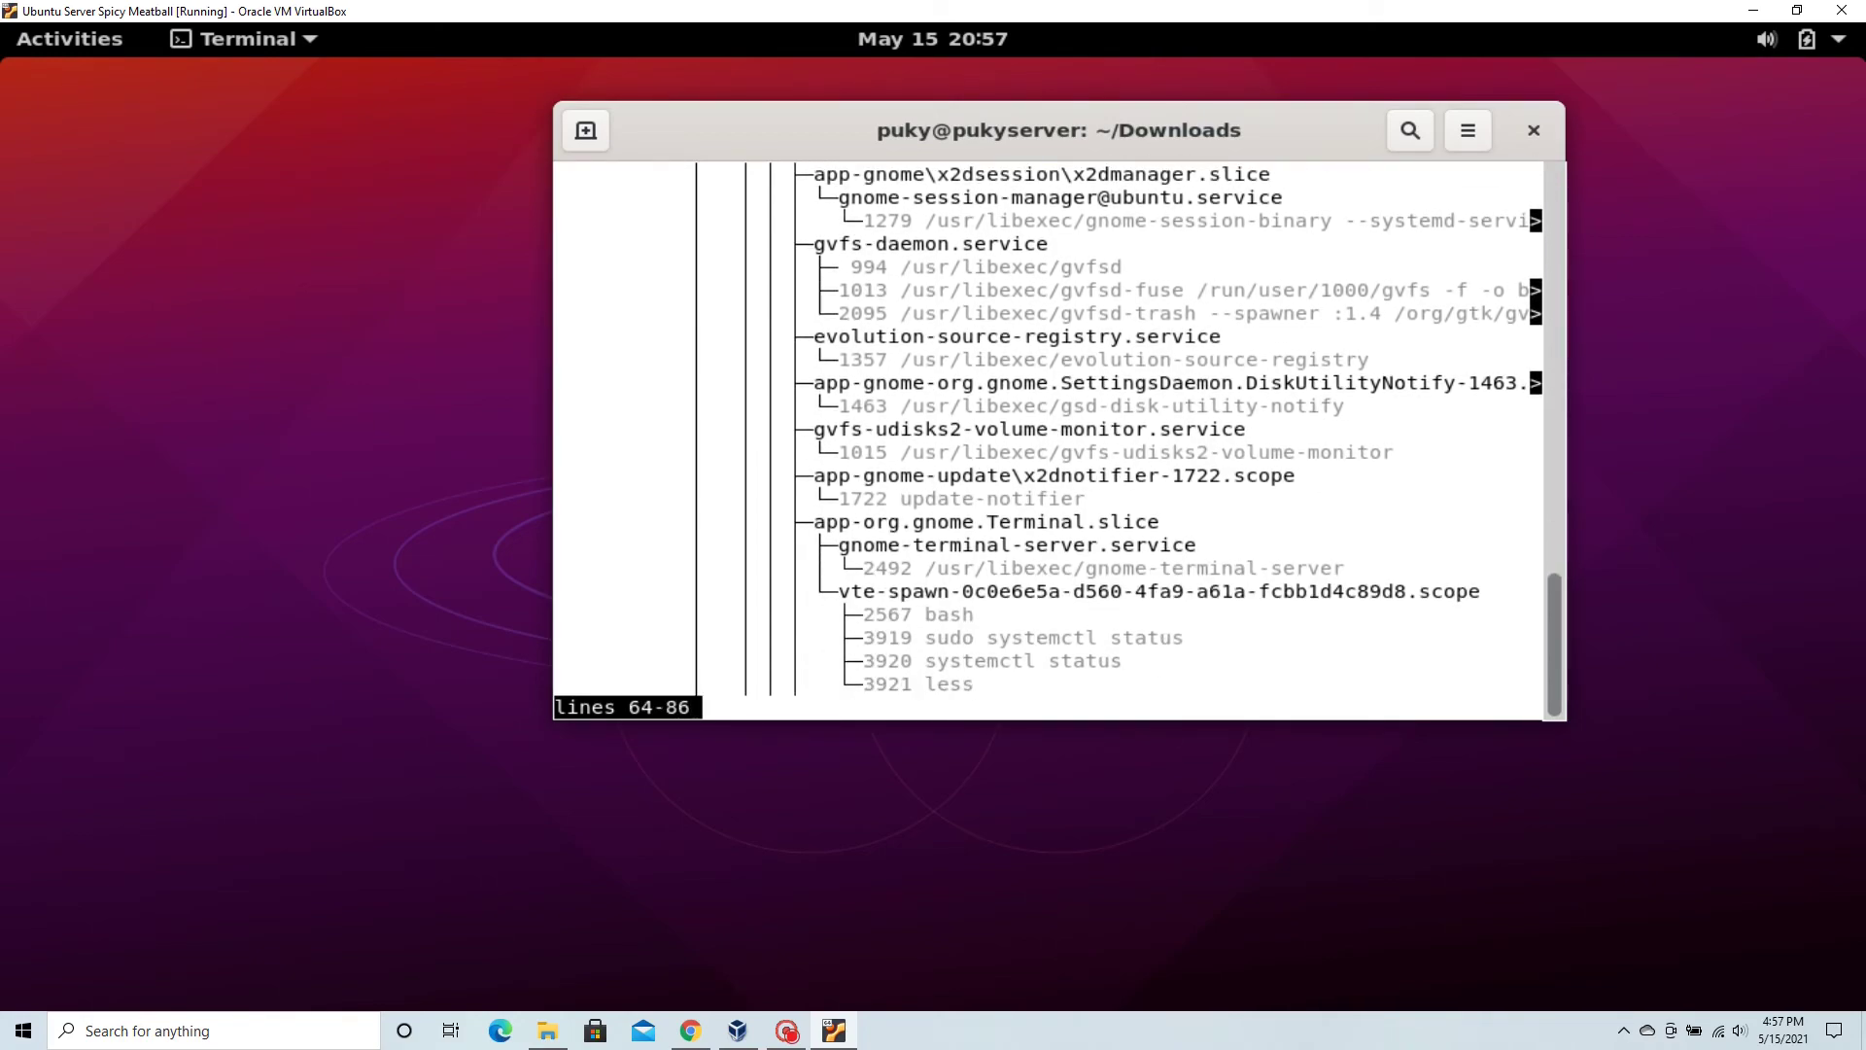
key("Down")
key("Down")
key("Down")
key("Down")
key("Down")
key("Down")
key("Down")
key("Down")
key("Down")
key("Down")
key("Down")
key("Down")
key("Down")
key("Down")
key("Down")
key("Down")
key("Down")
key("Down")
key("Down")
key("Down")
key("Down")
key("Down")
key("Down")
key("Down")
key("Down")
key("Down")
key("Down")
key("Down")
key("Down")
key("Down")
key("Down")
key("Down")
key("Down")
key("Down")
key("Down")
key("Down")
key("Down")
key("Down")
key("Down")
key("Down")
key("Down")
key("Down")
key("Down")
key("Down")
key("Down")
key("Down")
key("Down")
key("Down")
key("Down")
key("Down")
key("Down")
key("Down")
key("Down")
key("Down")
key("Down")
key("Down")
key("Down")
key("Down")
key("Down")
key("Down")
key("Down")
key("Down")
key("Down")
key("Down")
key("Down")
key("Down")
key("Down")
key("Down")
key("Down")
key("Down")
key("Down")
key("Down")
key("Down")
key("Down")
key("Down")
key("Down")
key("Down")
key("Down")
key("Down")
key("Down")
key("Down")
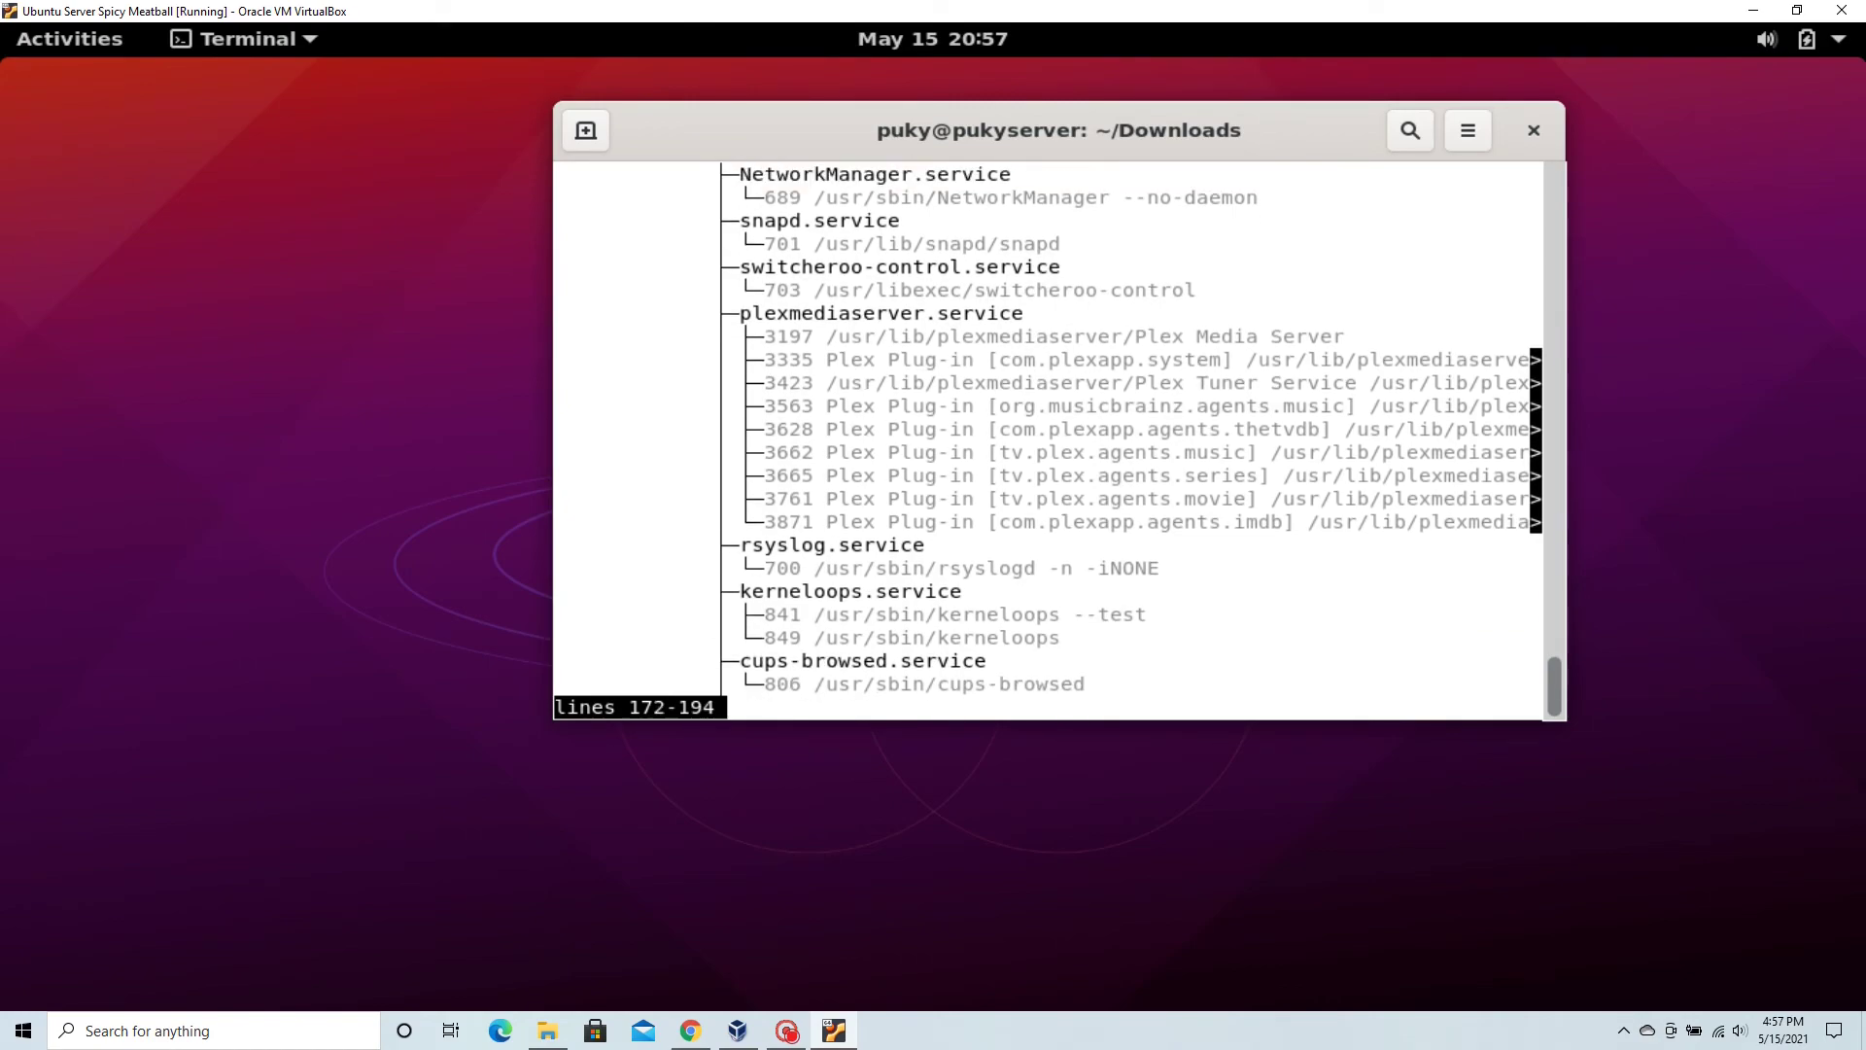
key("Up")
key("Up")
key("Up")
key("Up")
Highlight the plexmediaserver.service entry, scroll to the end, and close the terminal.
left_click_drag(1026, 406, 742, 408)
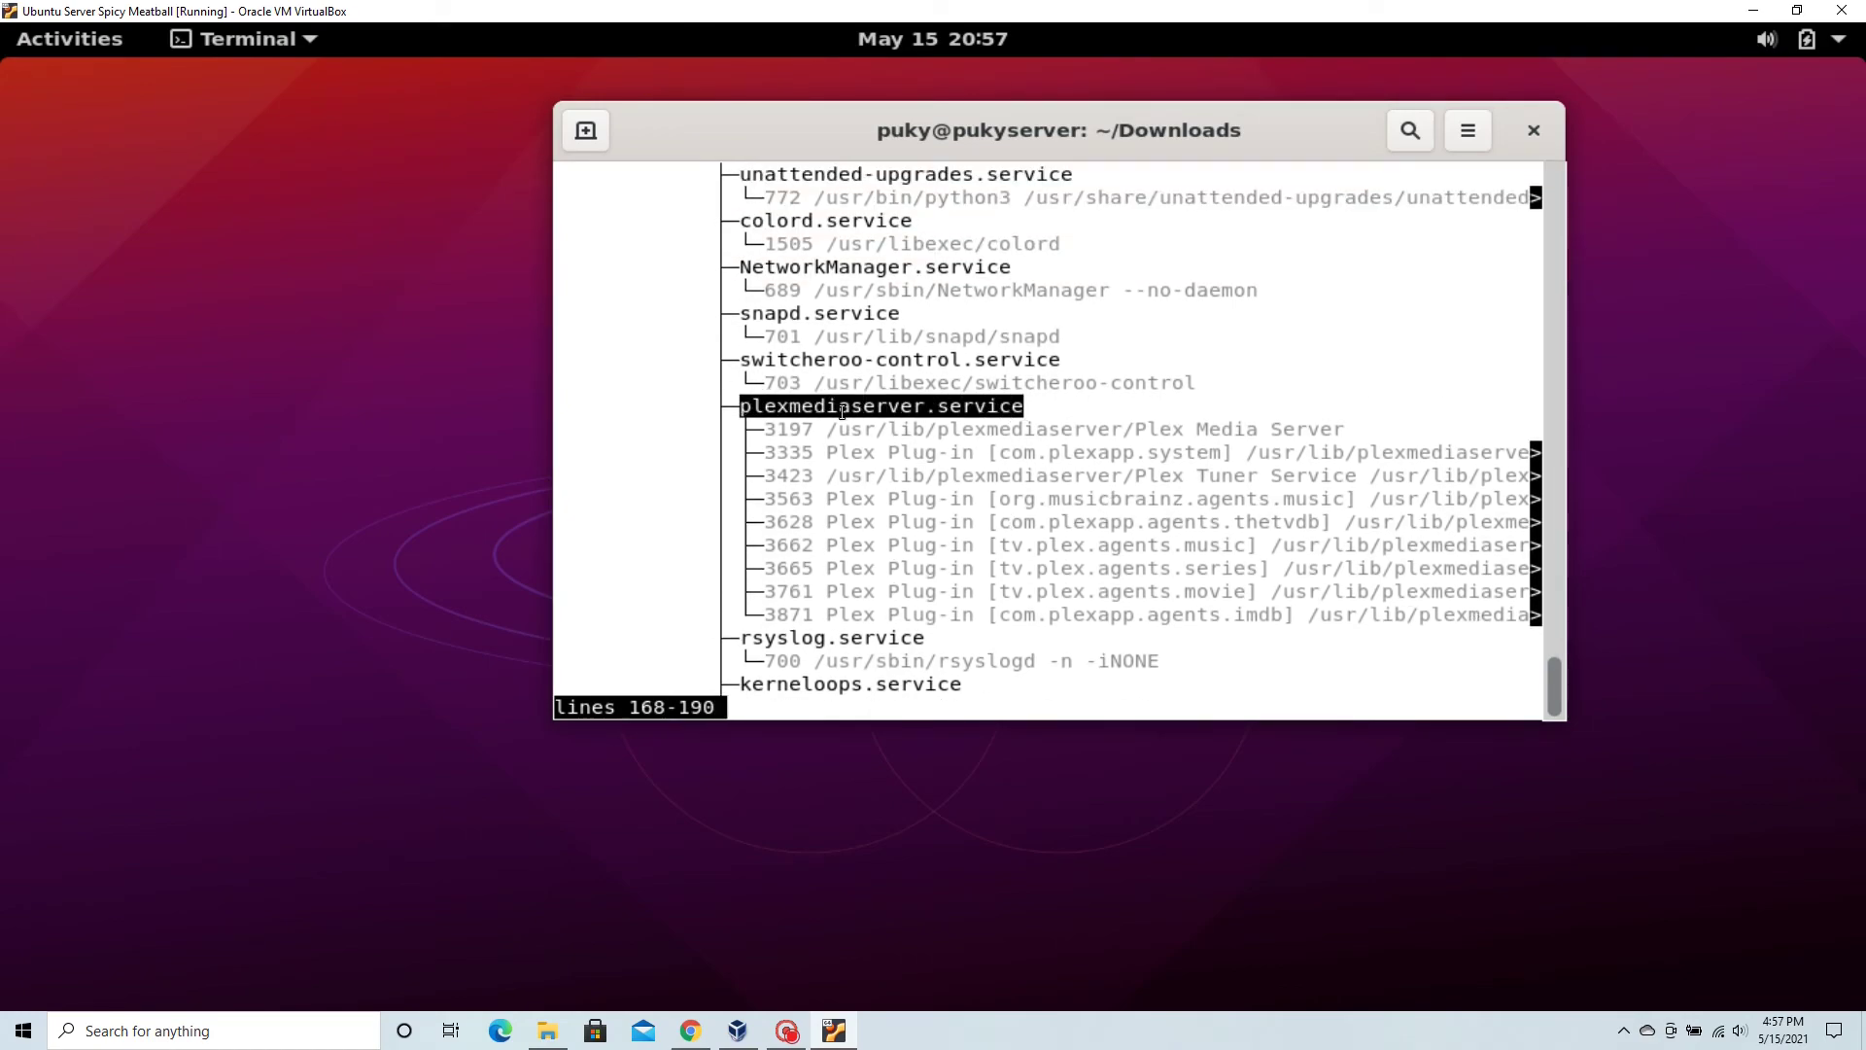
left_click(972, 437)
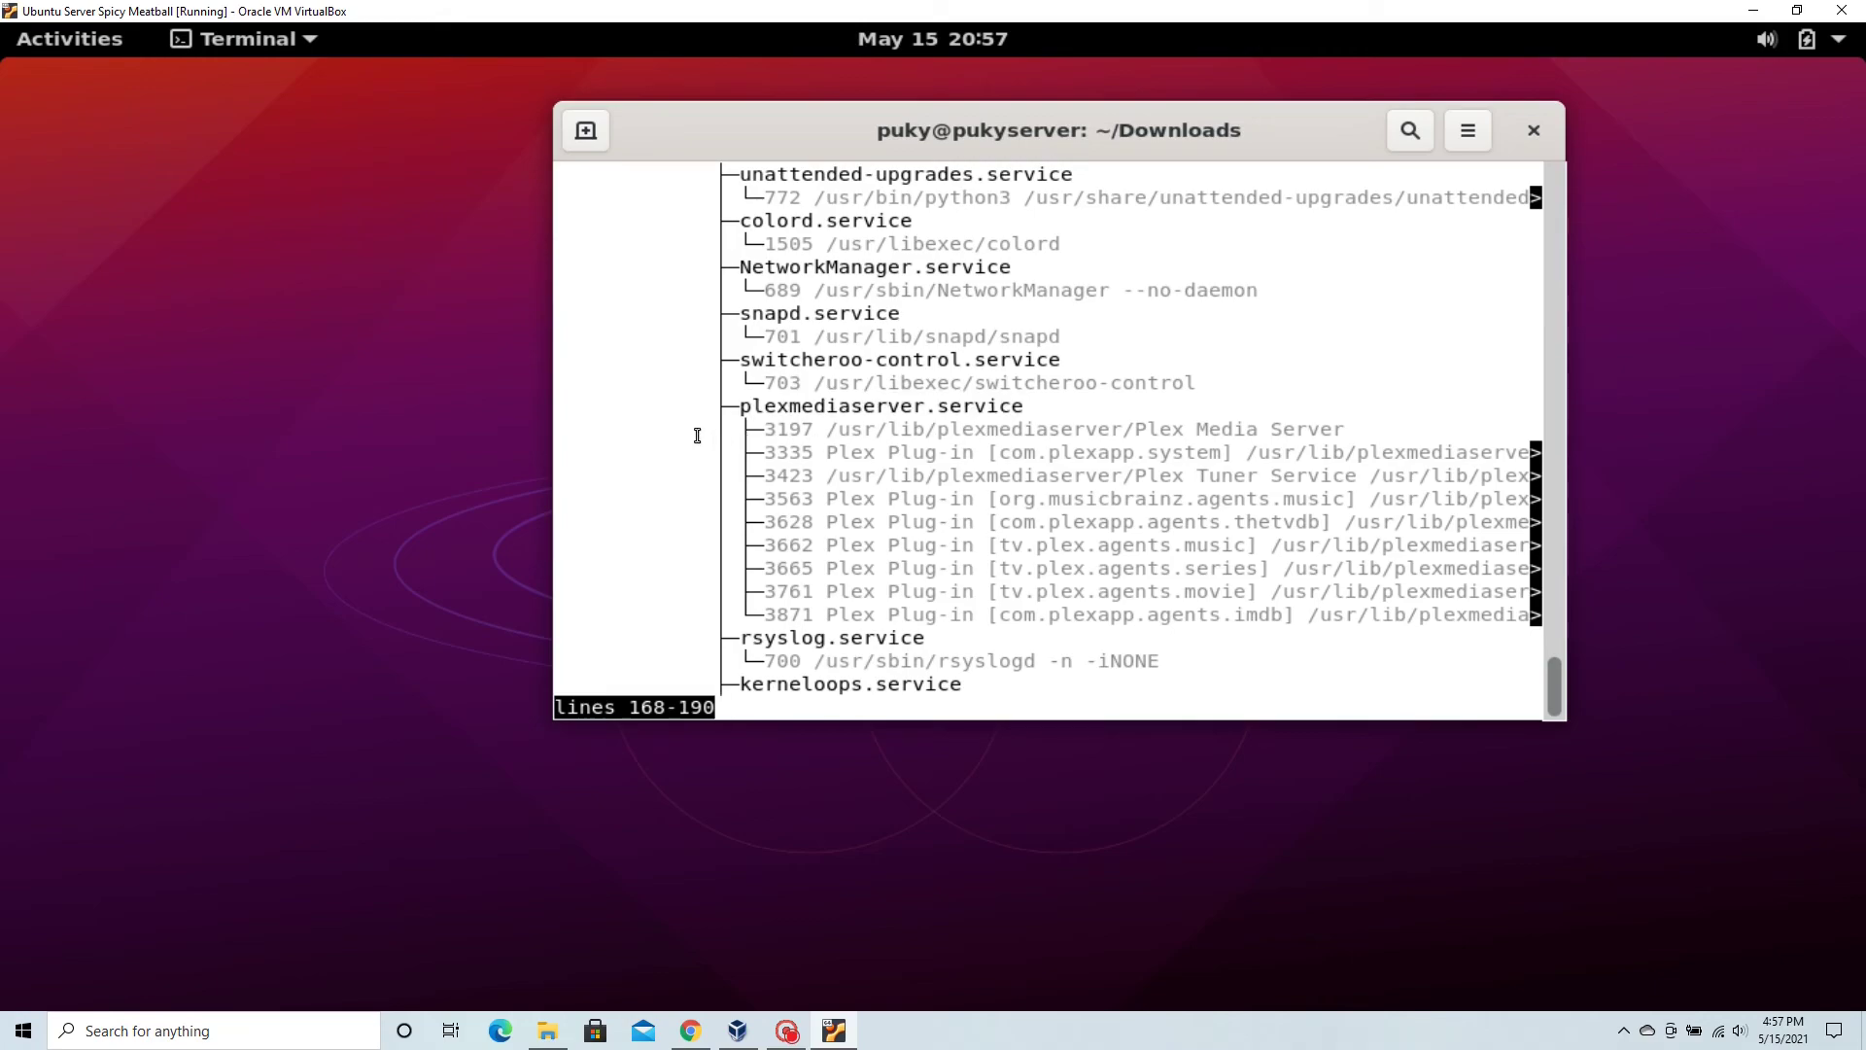
scroll(697, 435, "down", 10)
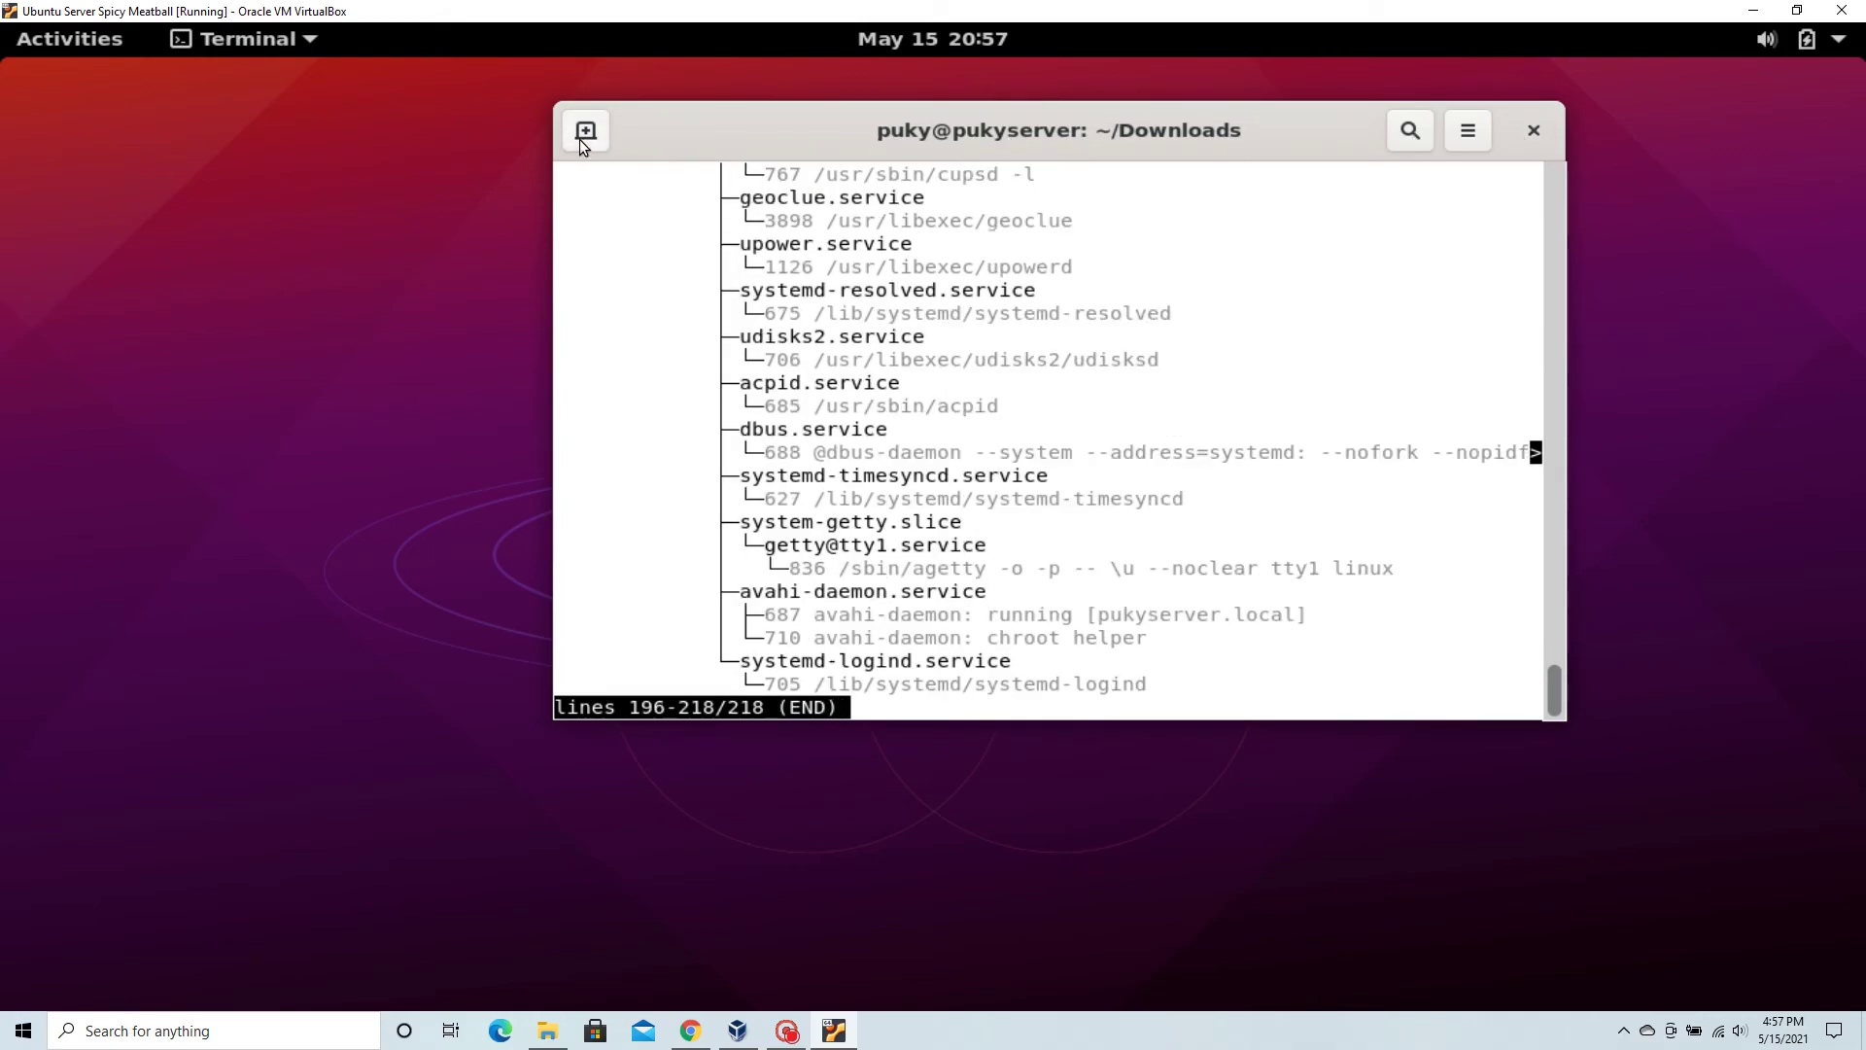
left_click(1534, 132)
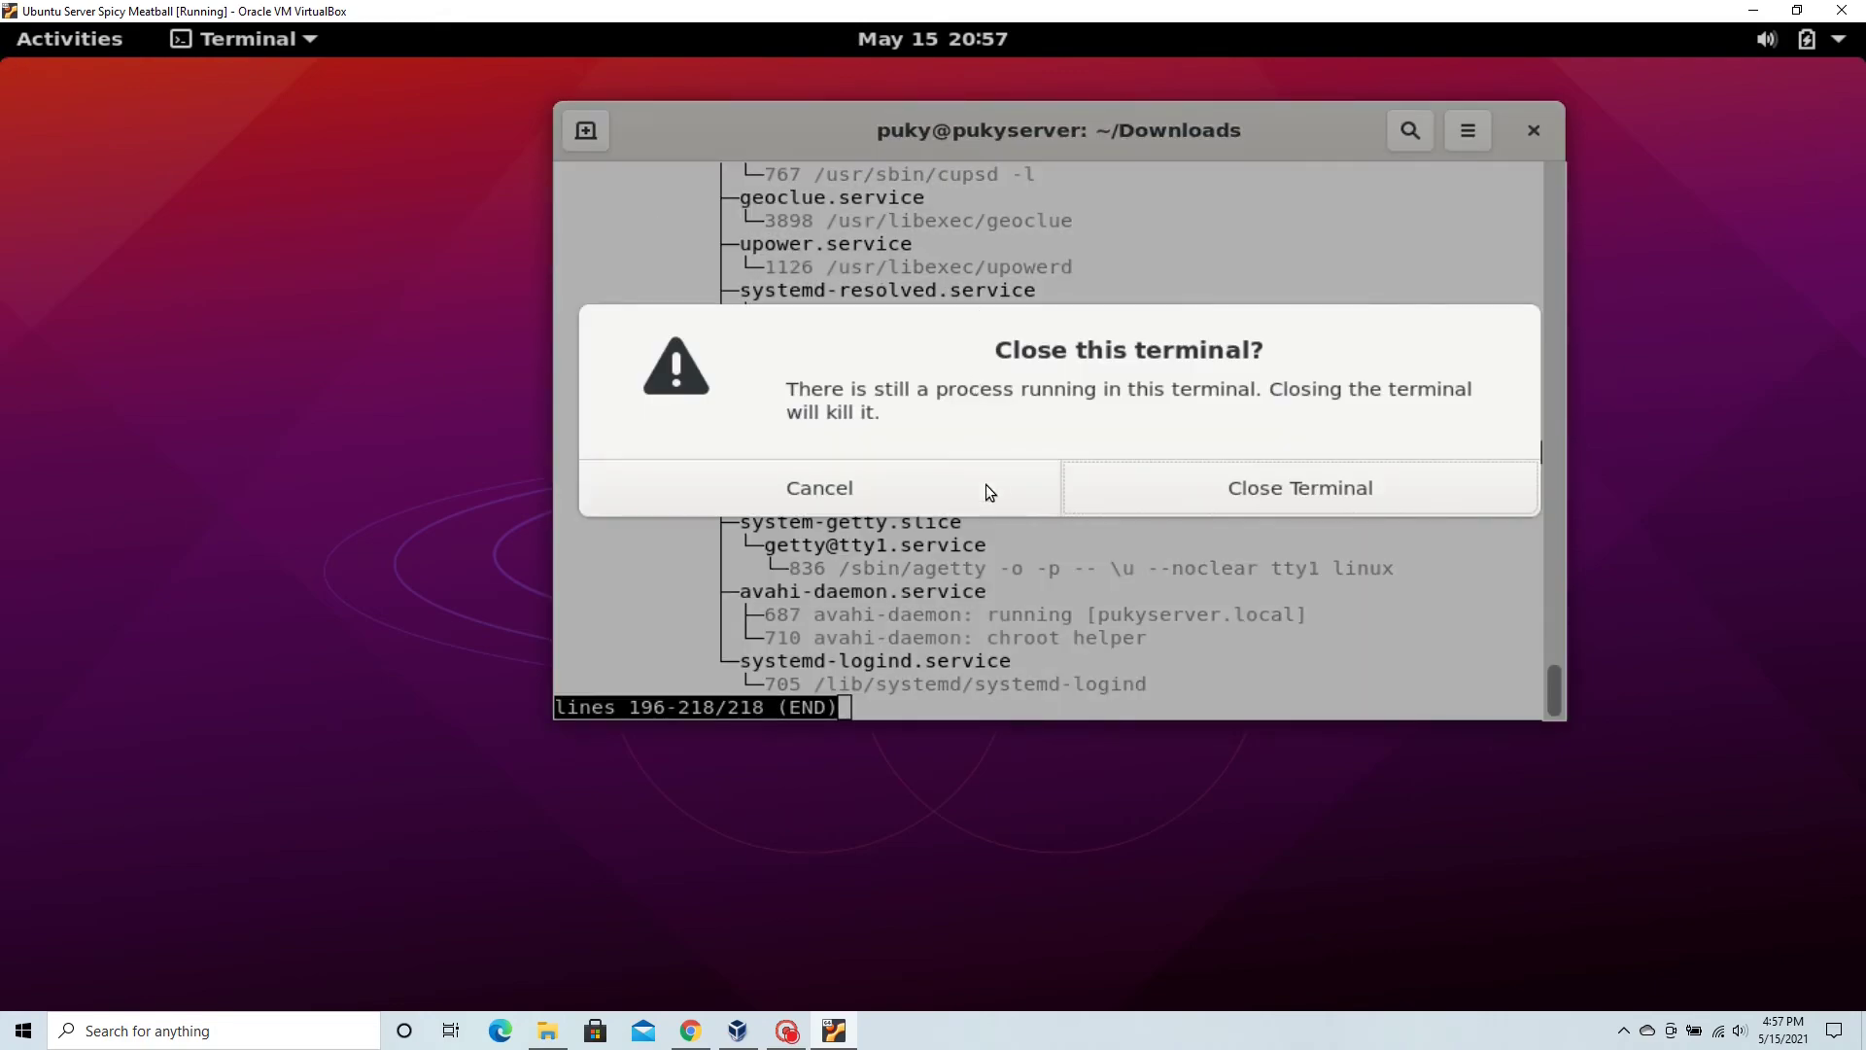
Confirm closing the old terminal and launch a new Terminal from a 'ter' search.
left_click(1128, 499)
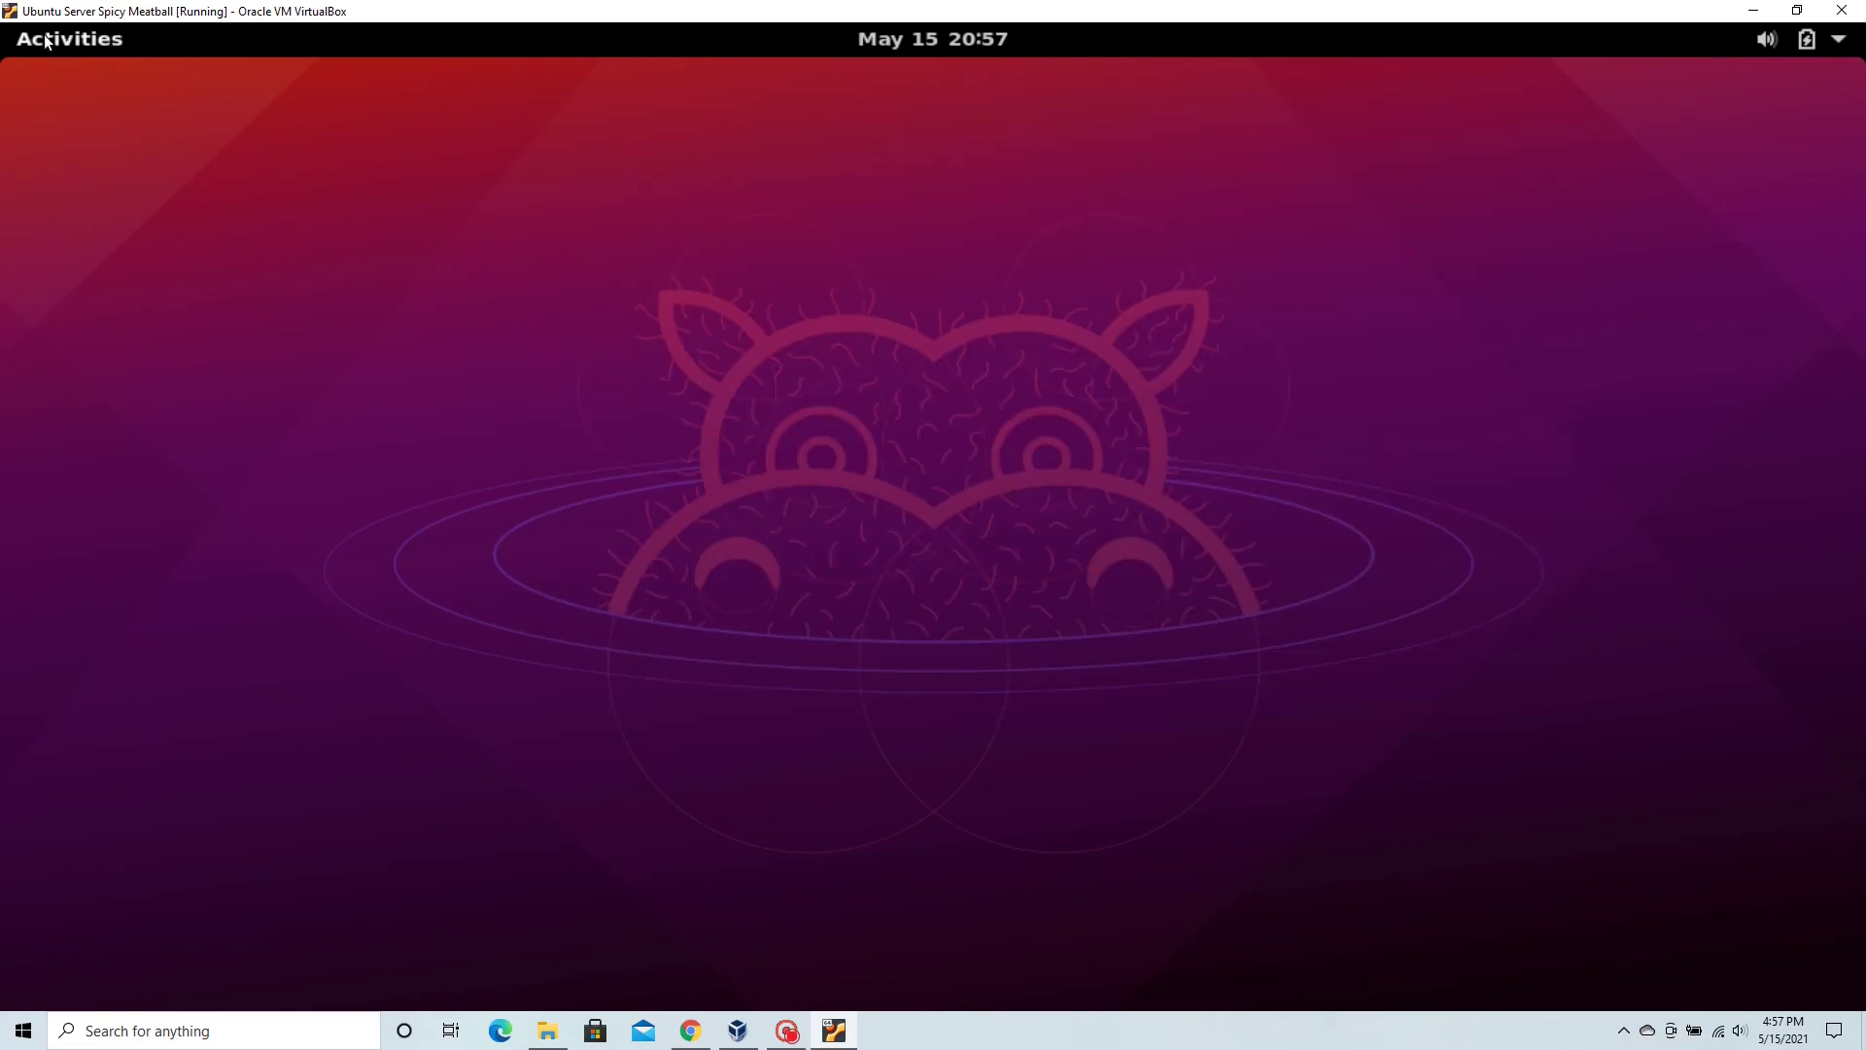
left_click(46, 39)
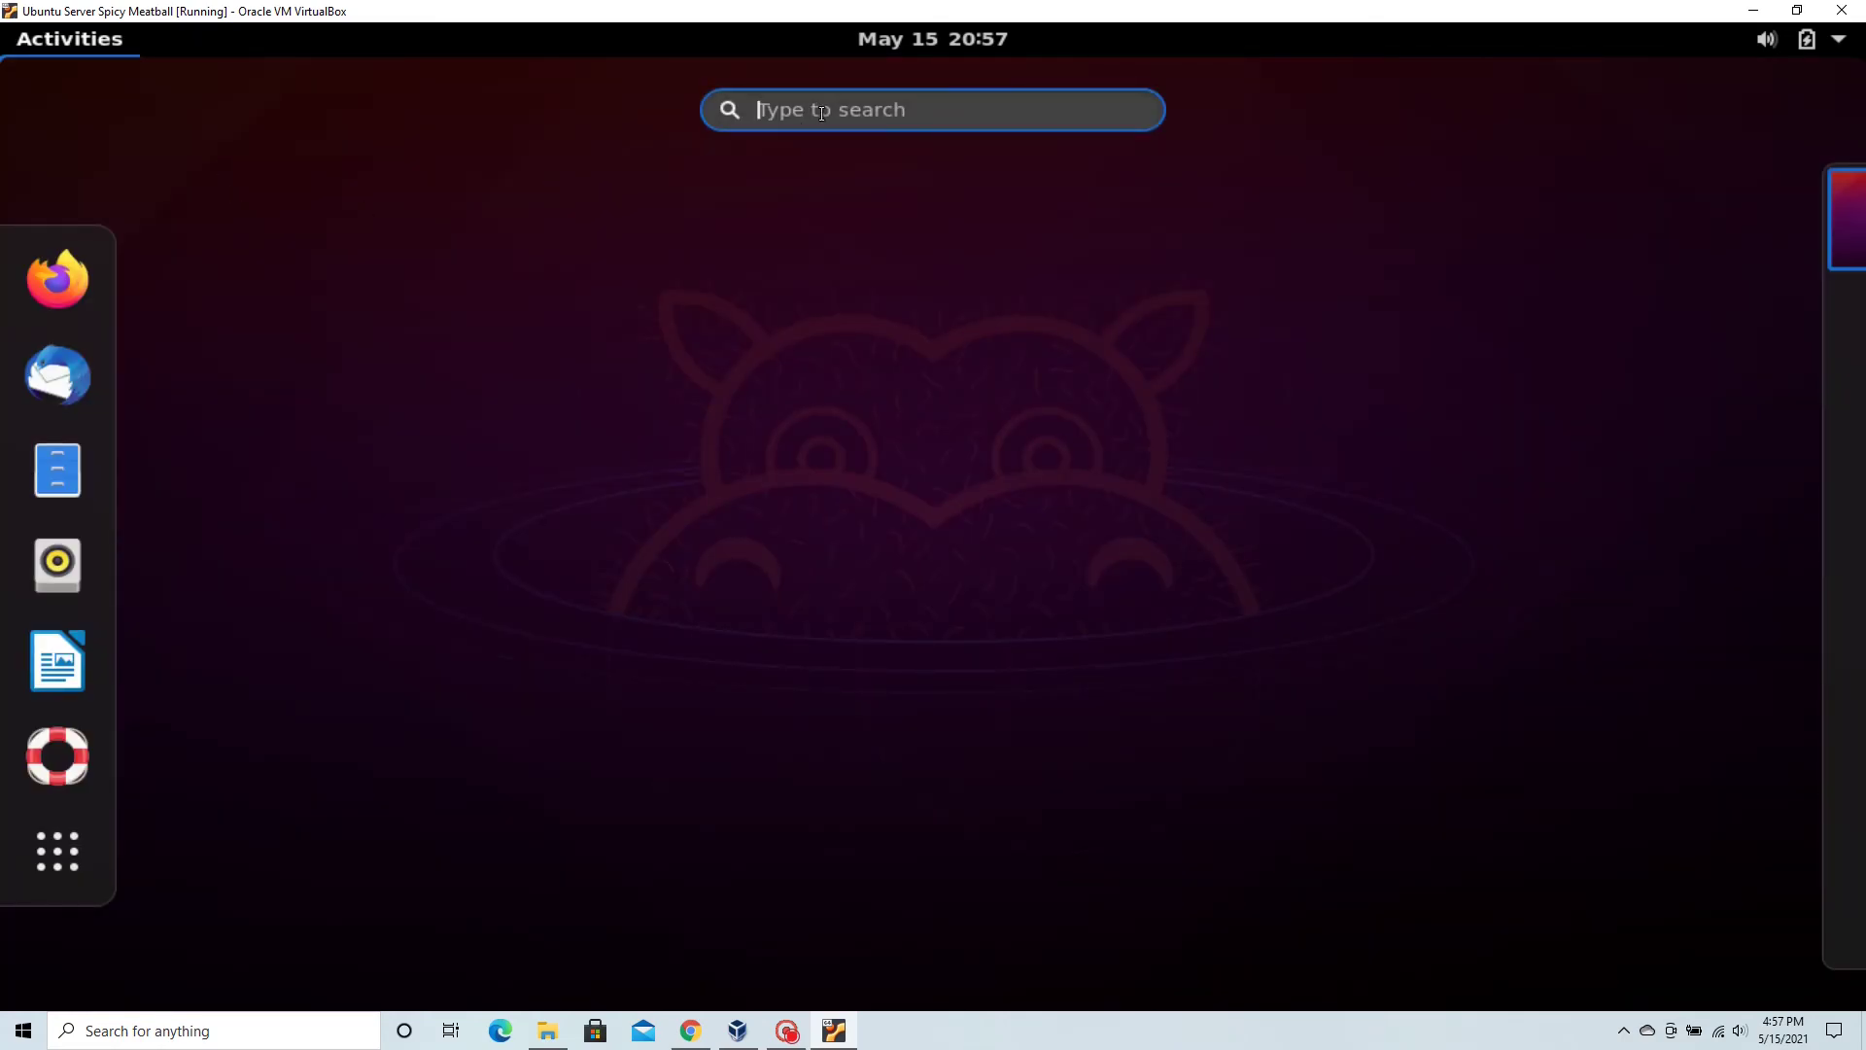
type("ter")
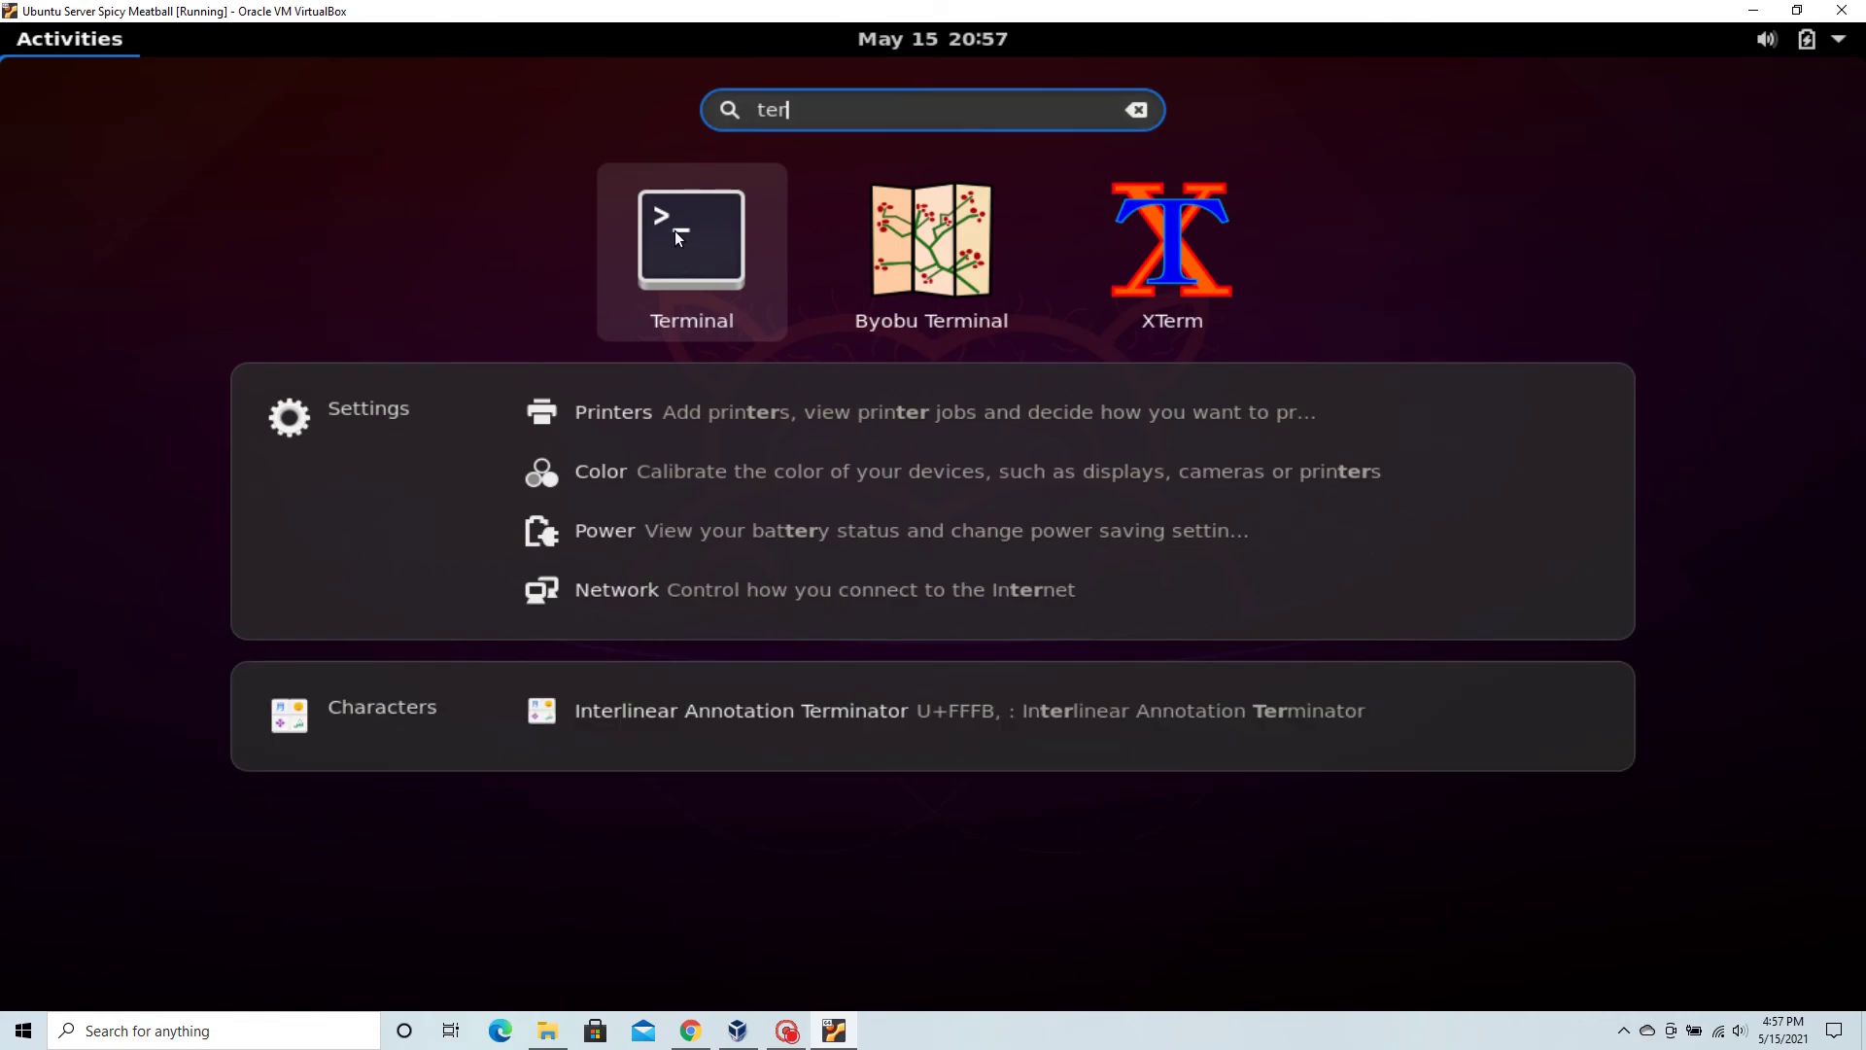
left_click(674, 233)
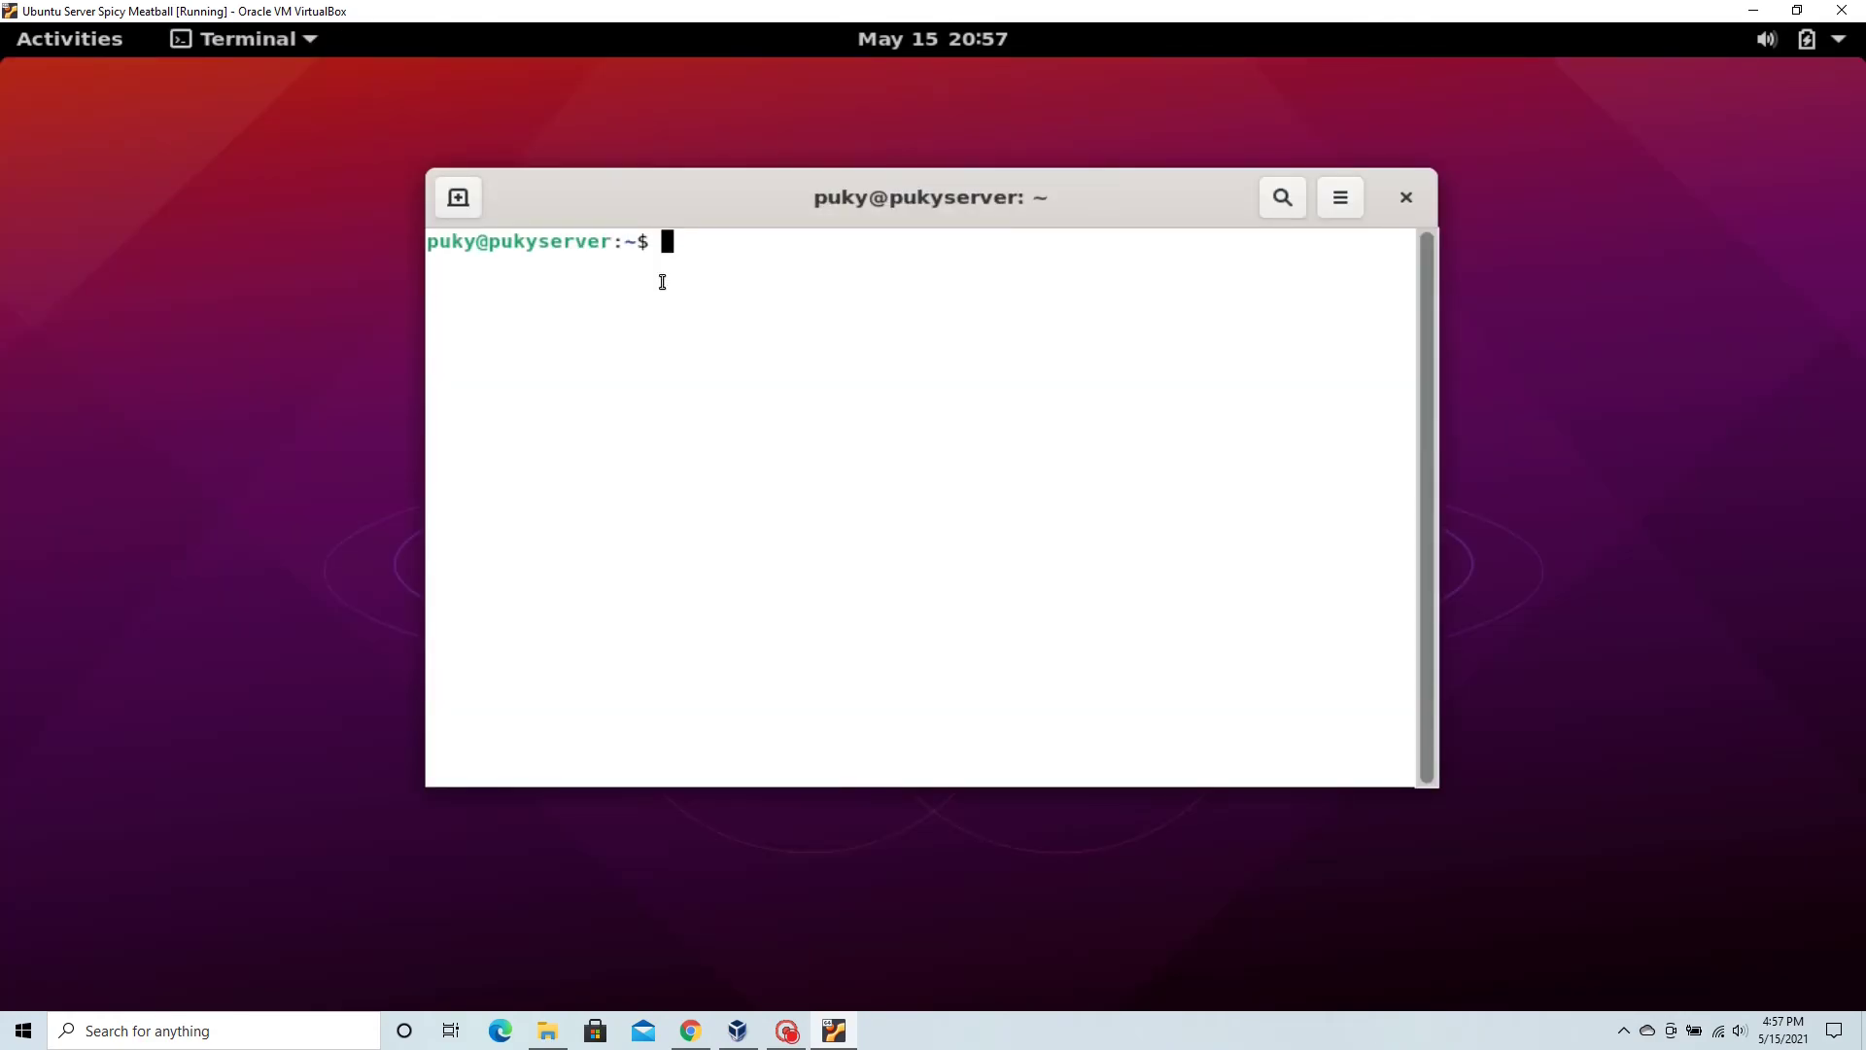
Start typing 'sudo systemctl enable plexmediaserver', correcting typos in the service name.
type("sudo system")
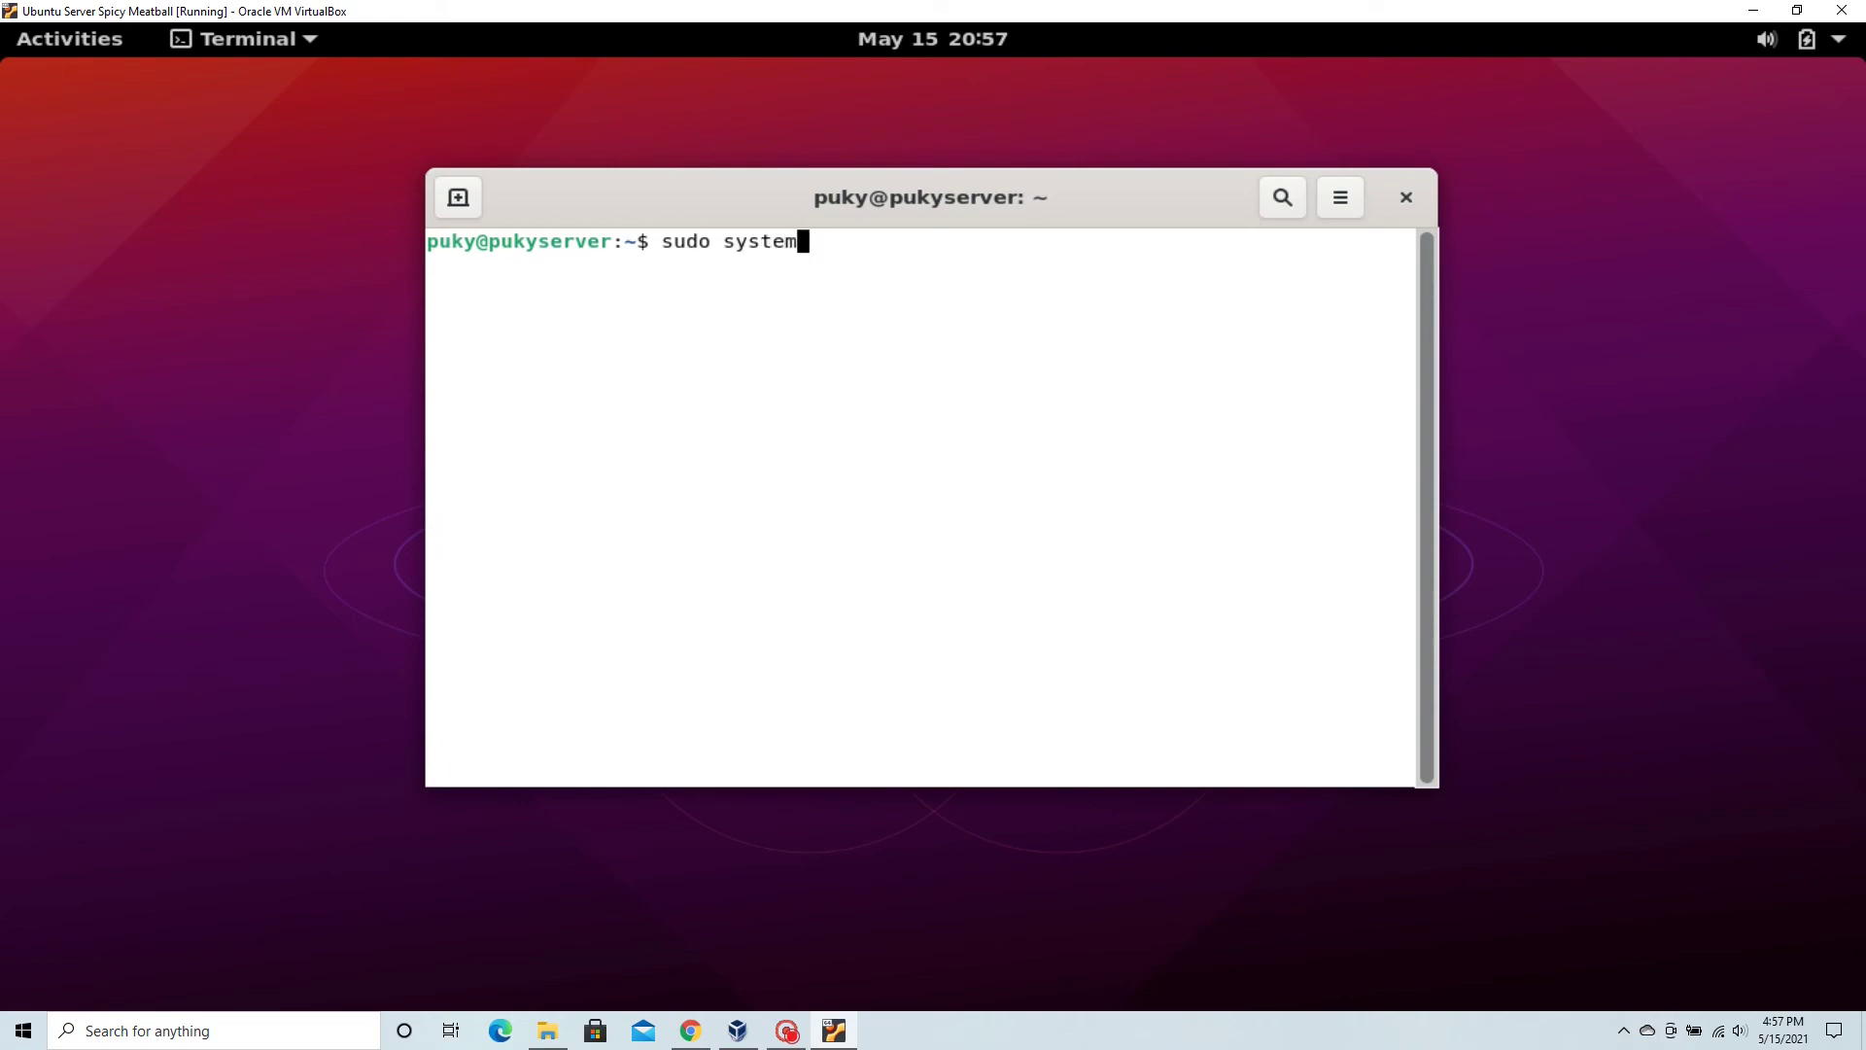
type("ctl enable")
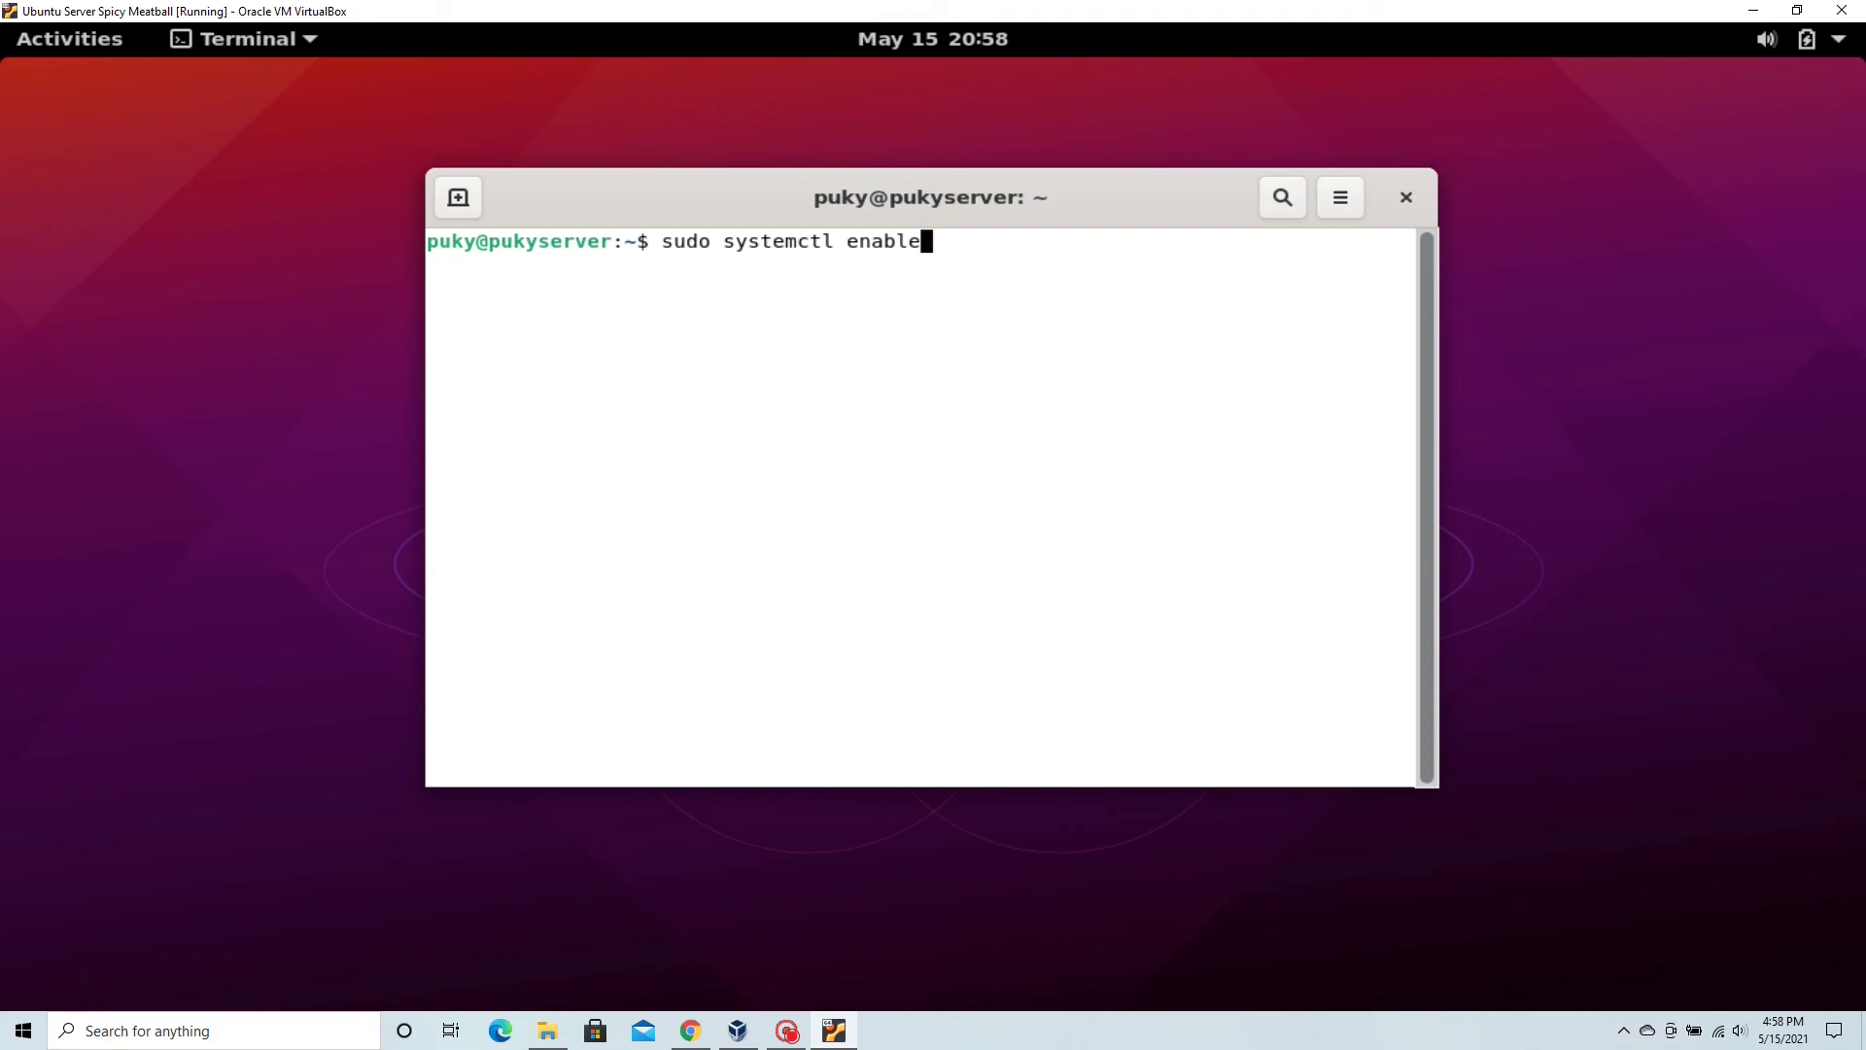
type(" plex")
type("mediaser")
type("ver")
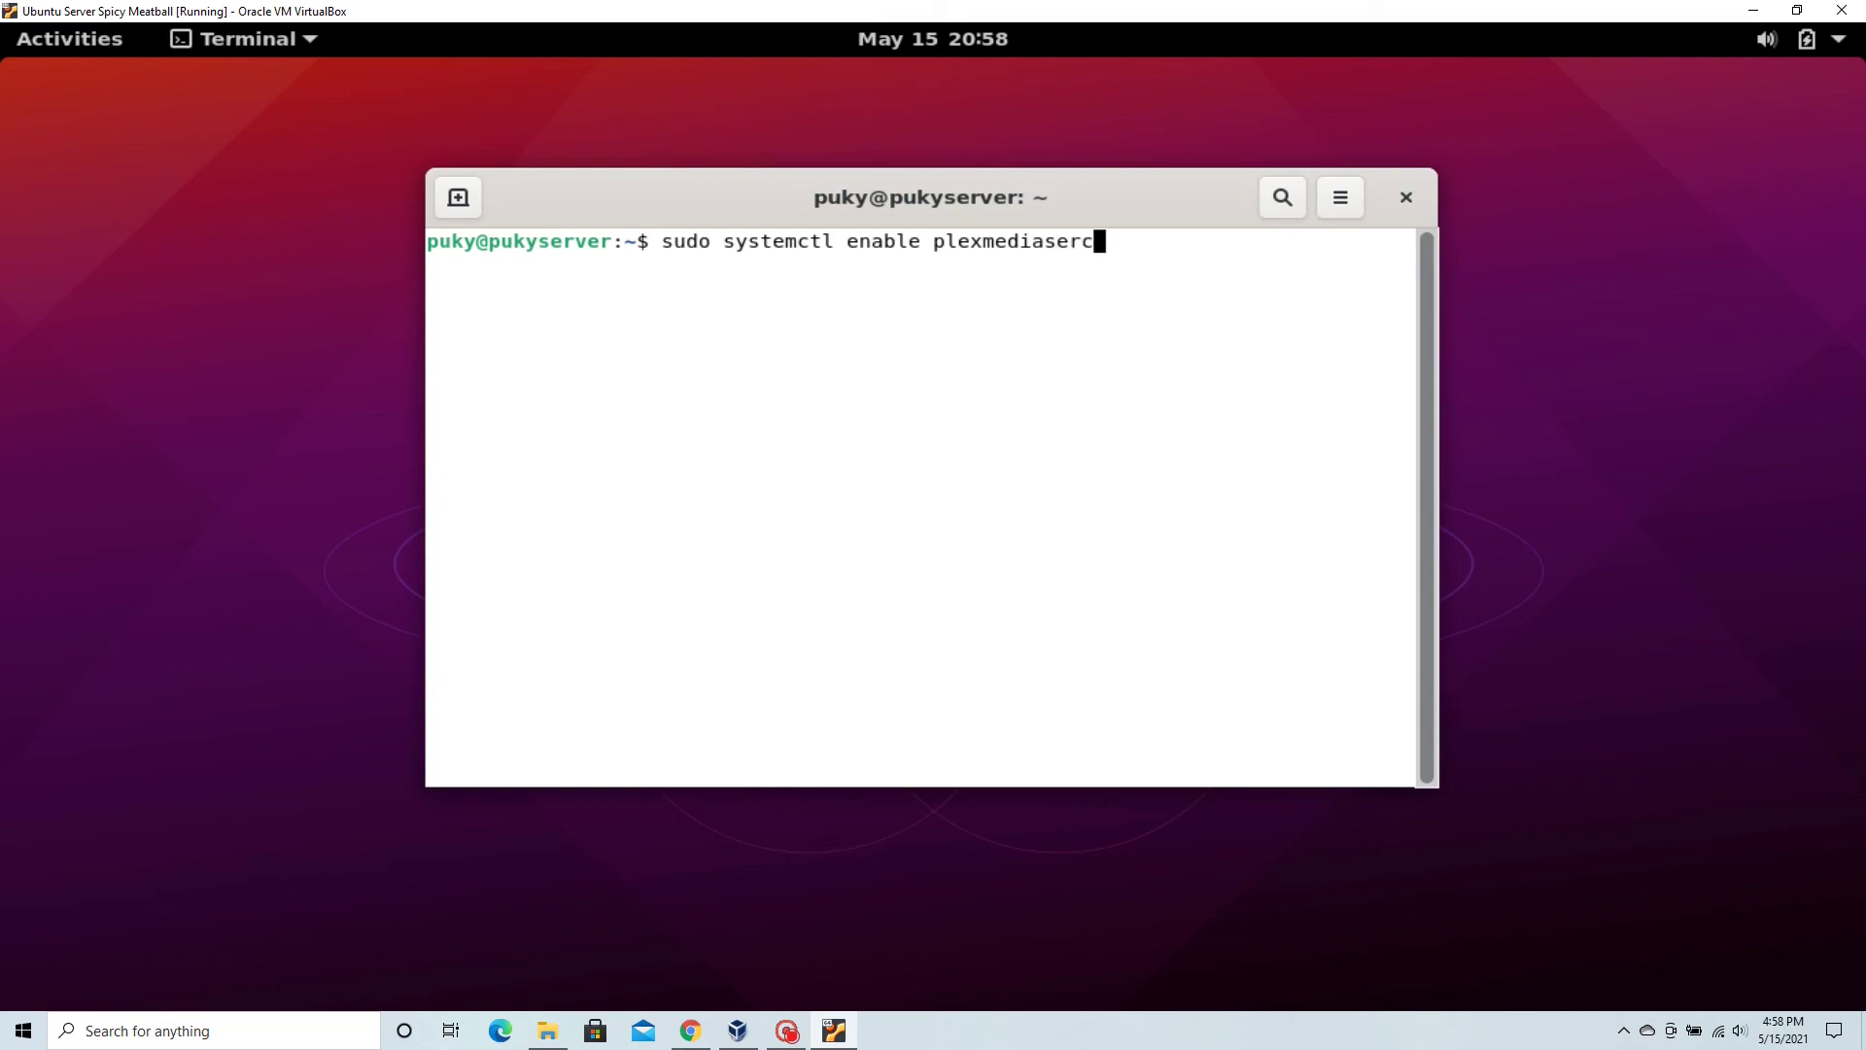
key("BackSpace")
key("BackSpace")
key("BackSpace")
key("BackSpace")
type("ve")
key("BackSpace")
key("BackSpace")
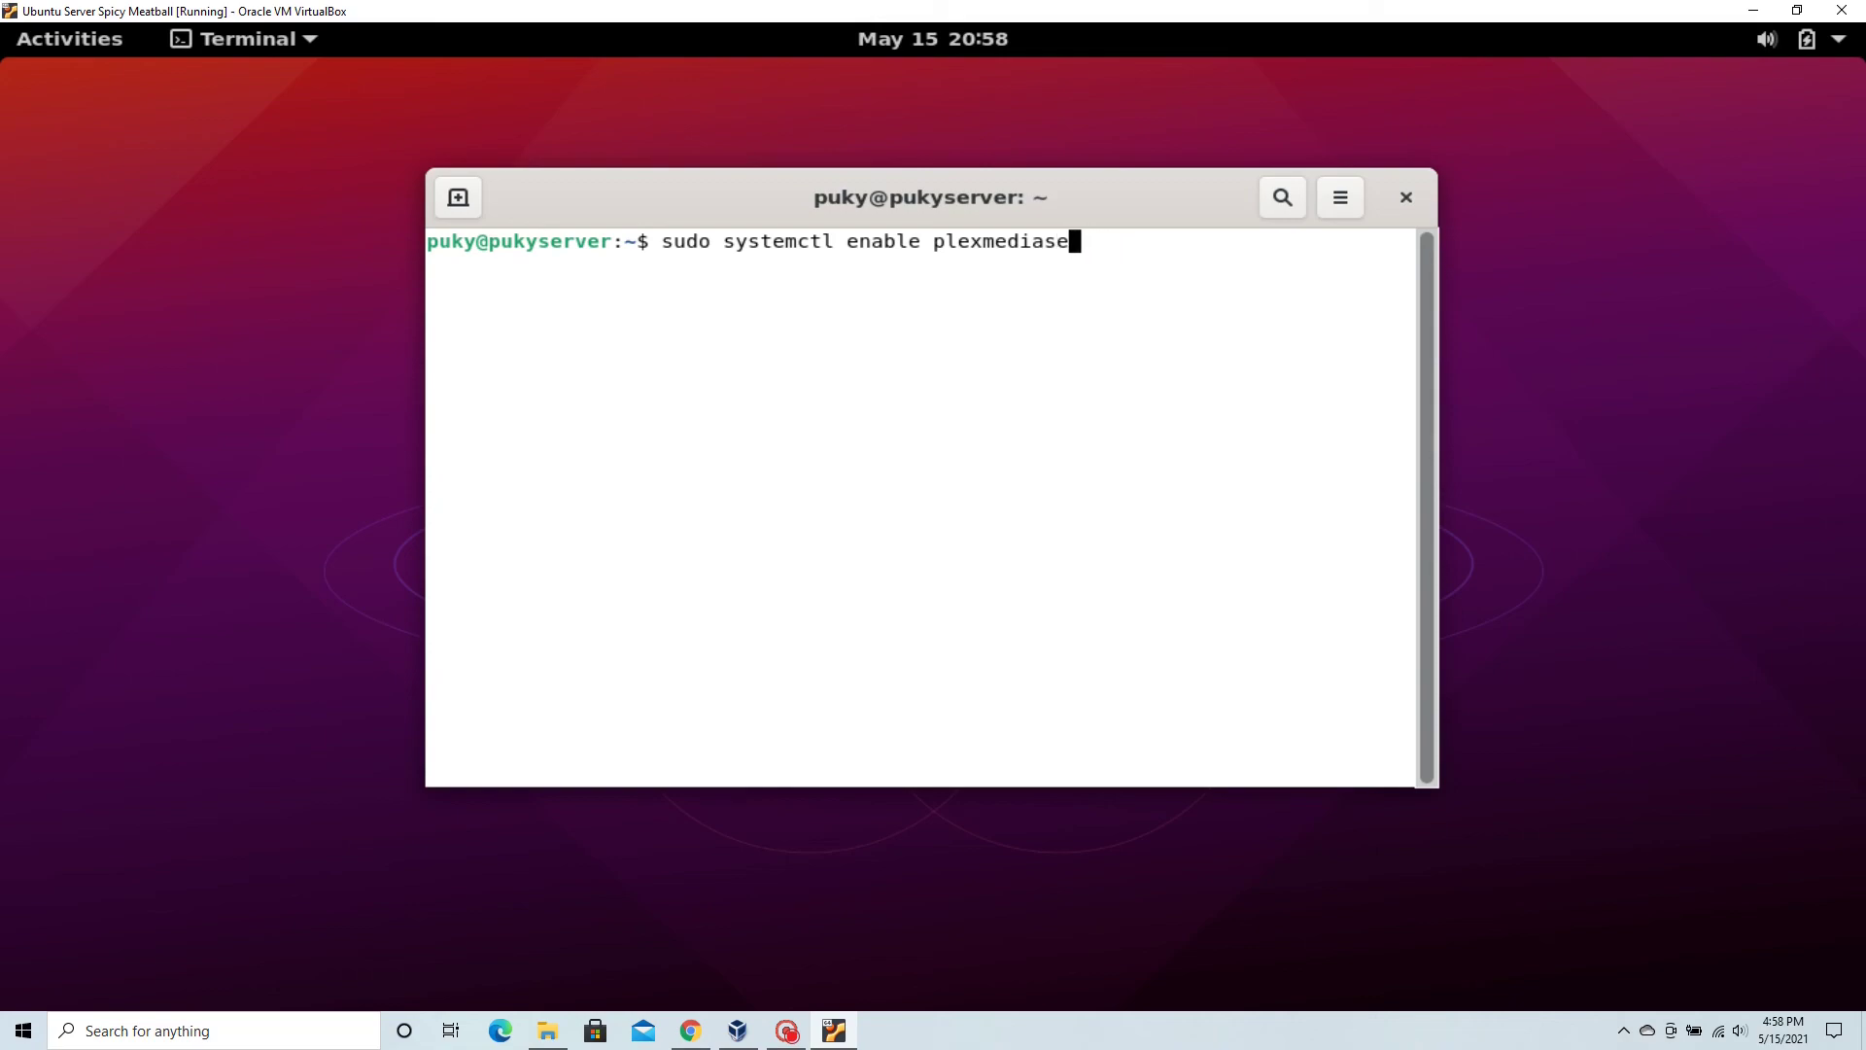